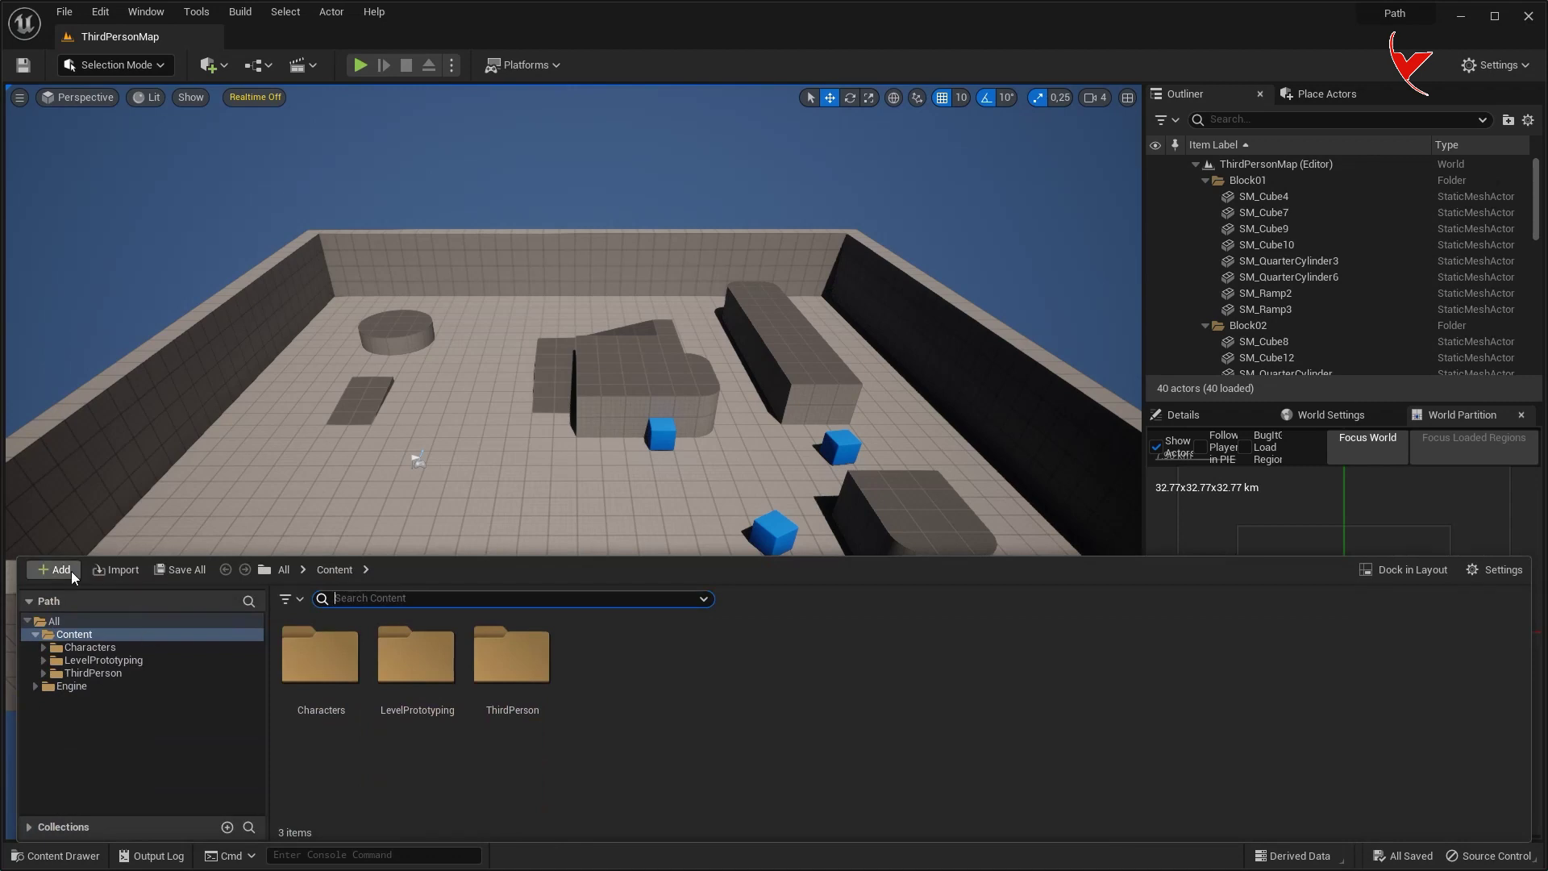
- Add the Vehicle feature pack to the project
click(61, 570)
click(149, 17)
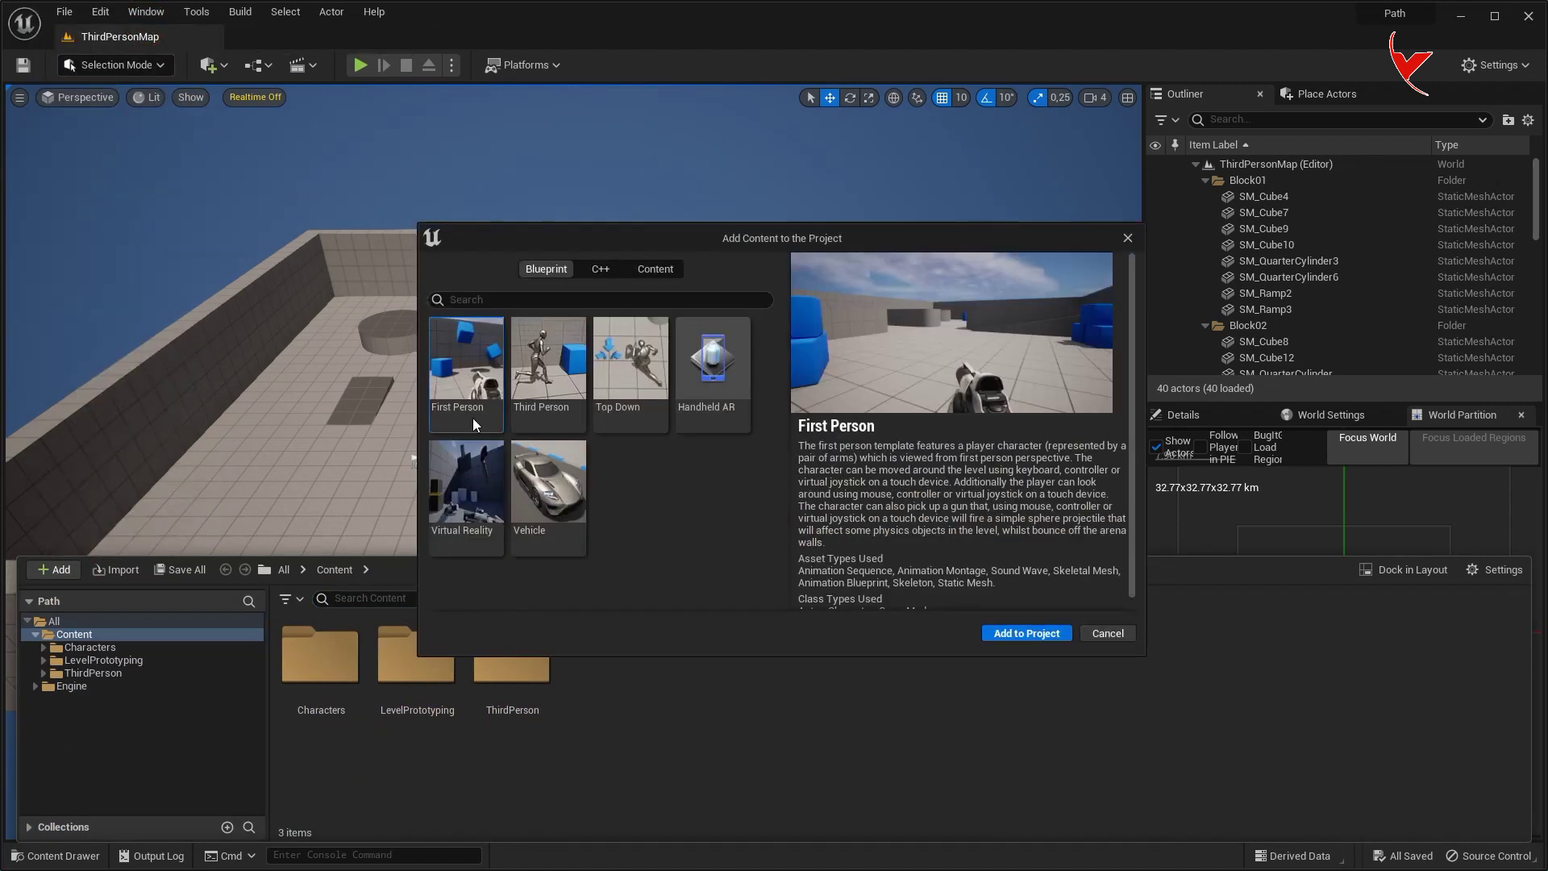
click(549, 483)
click(1019, 633)
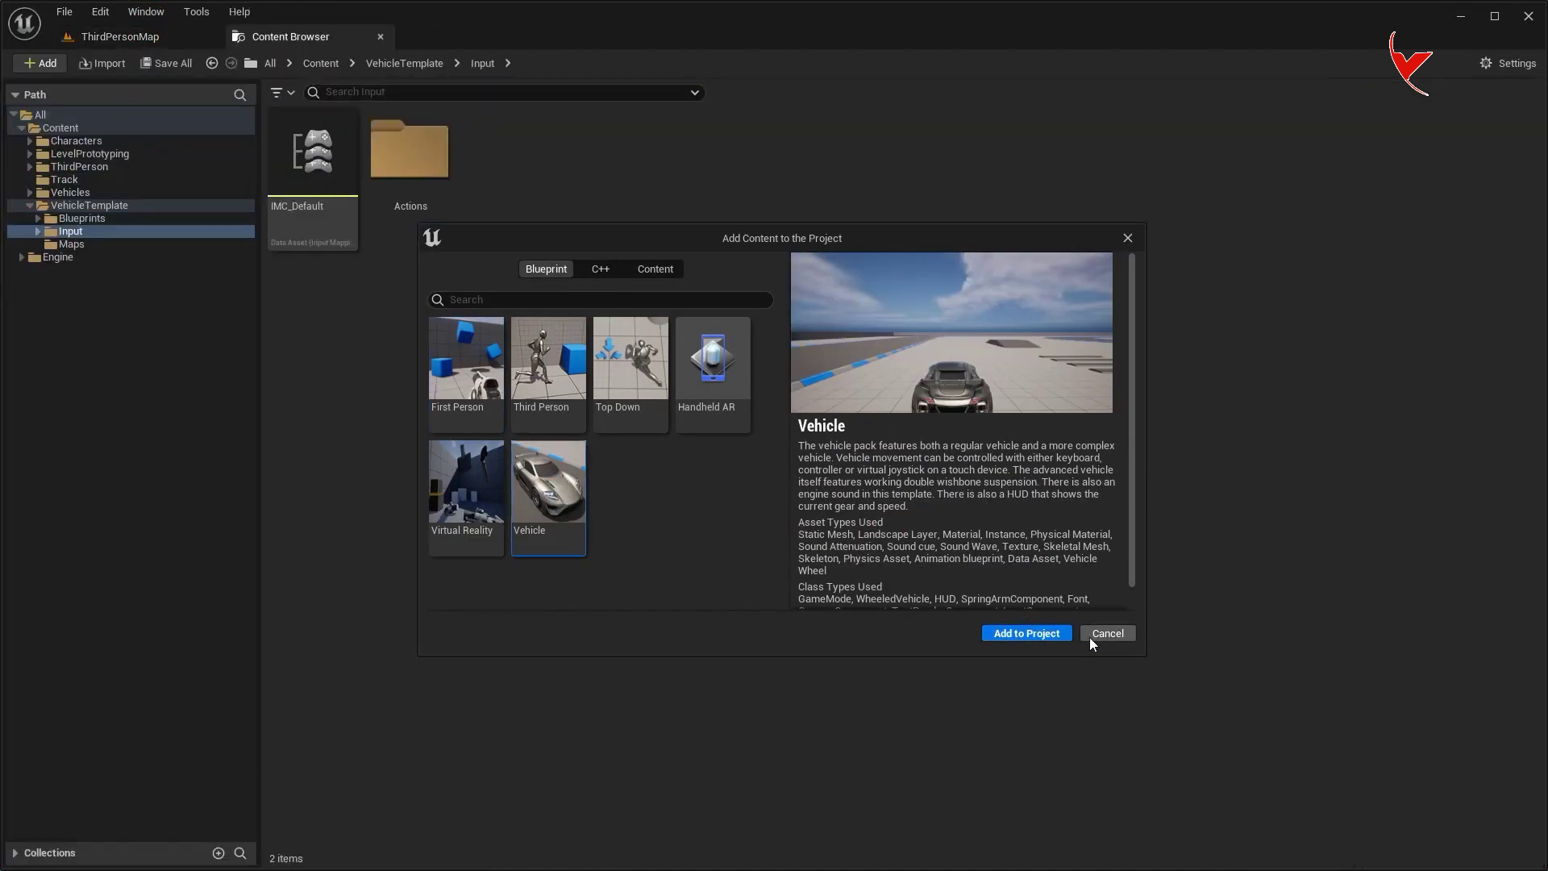
click(1093, 637)
- Open VehicleOffroadExampleMap, enable its required plugins and restart the editor
click(377, 36)
key(ctrl+space)
double_click(816, 638)
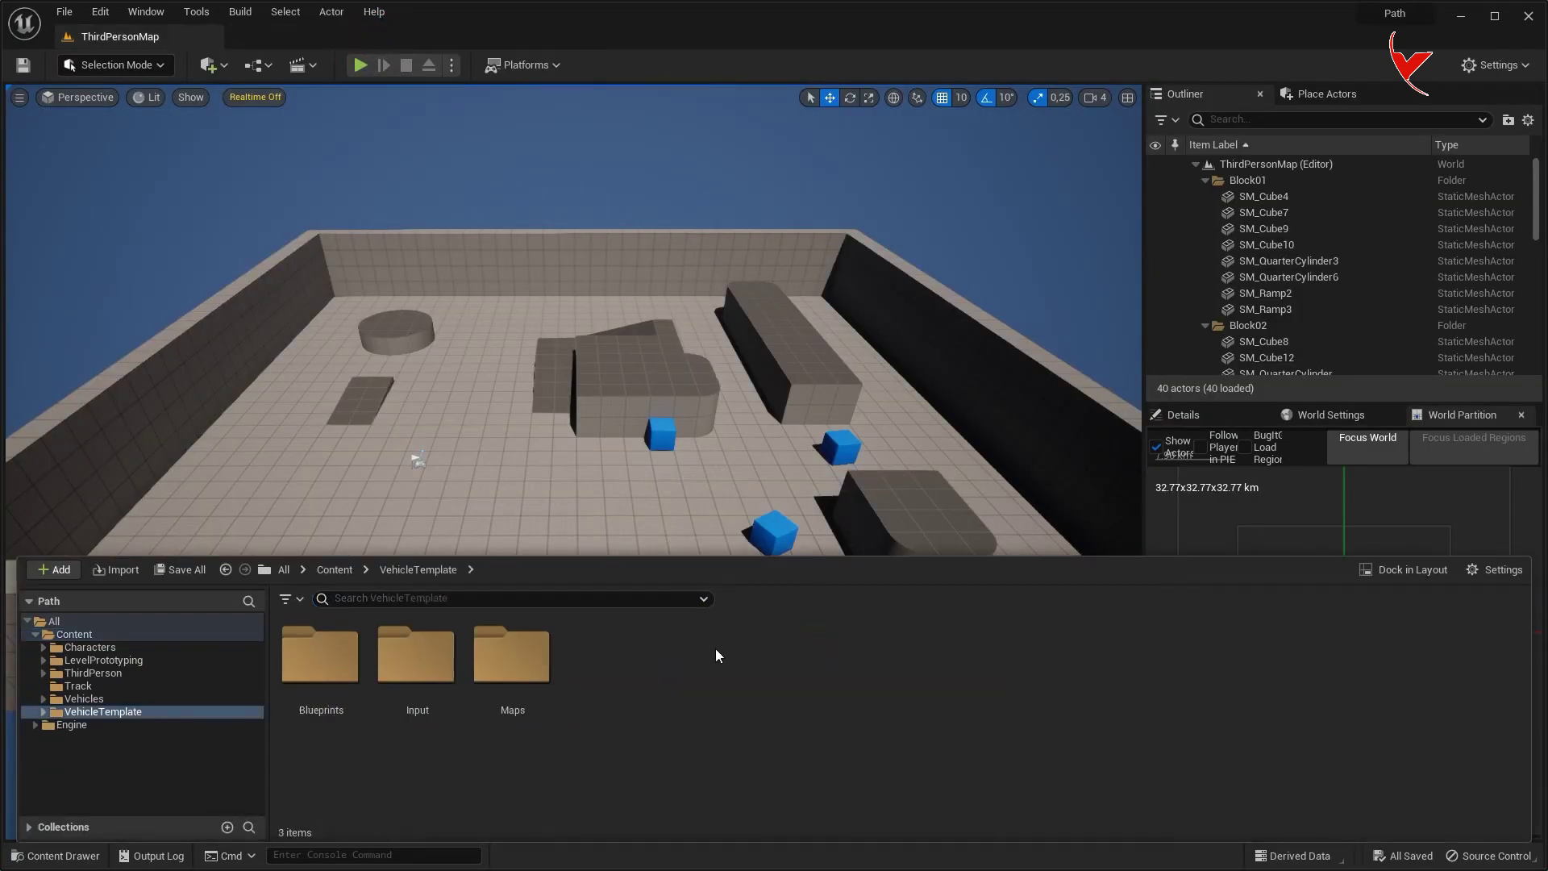
double_click(511, 655)
double_click(420, 660)
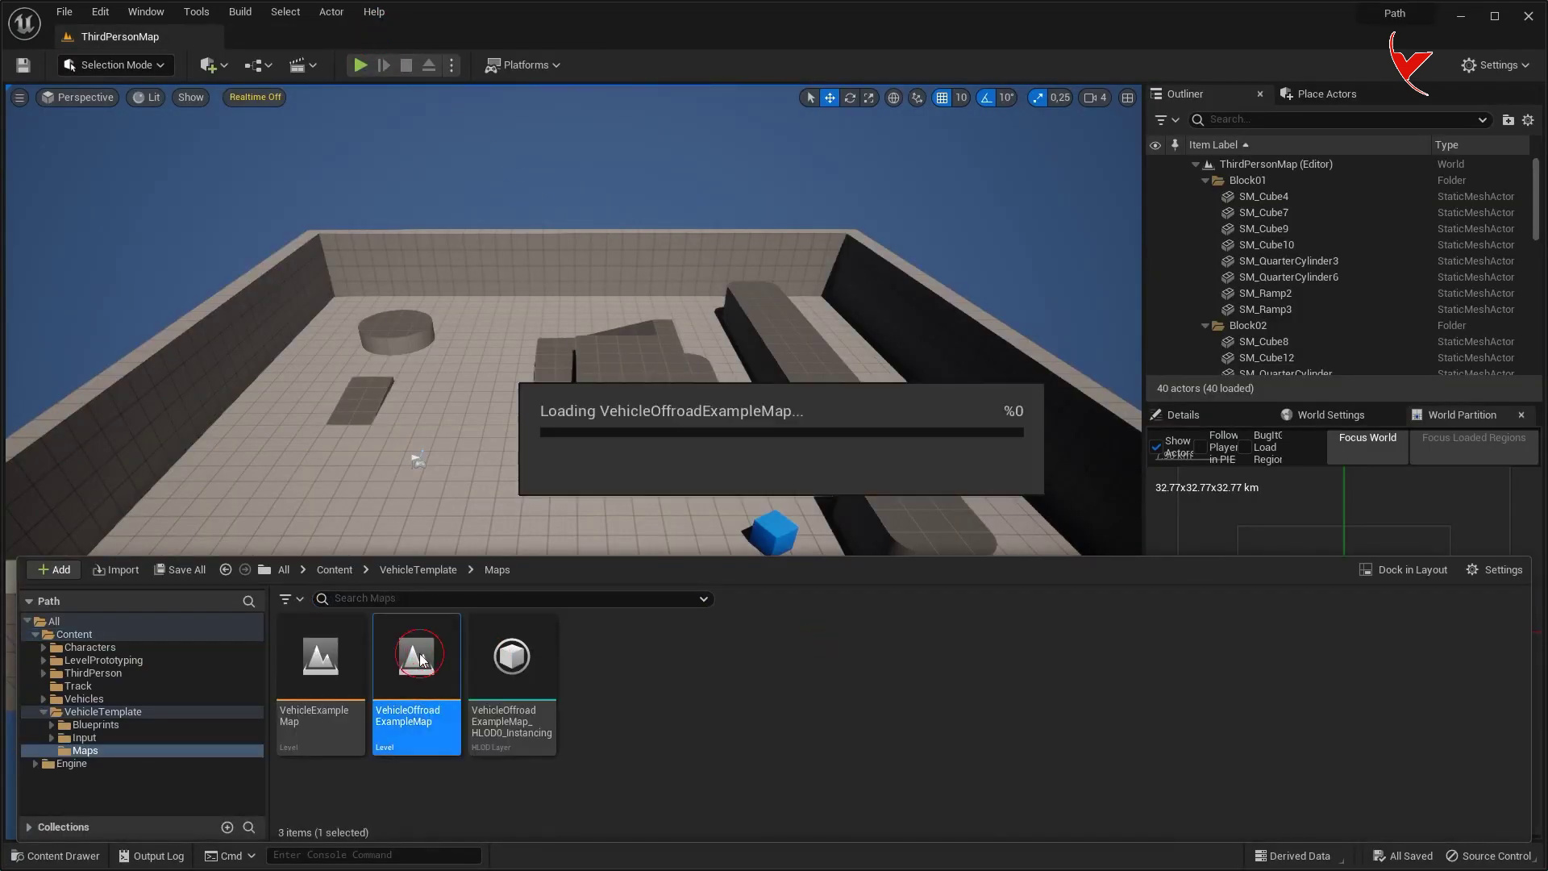
click(1304, 862)
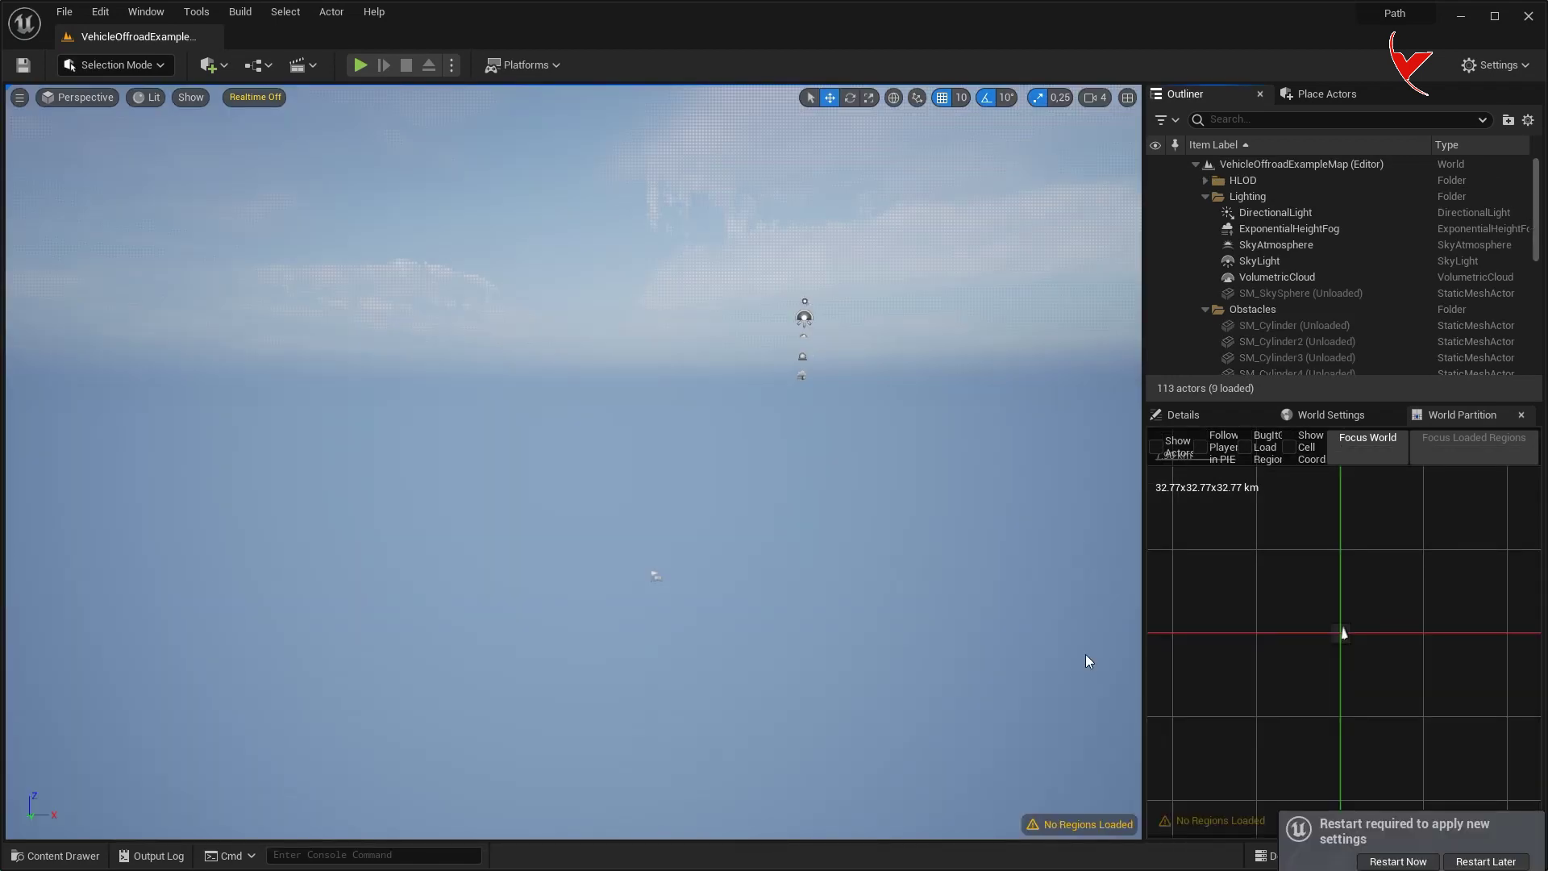
click(1395, 862)
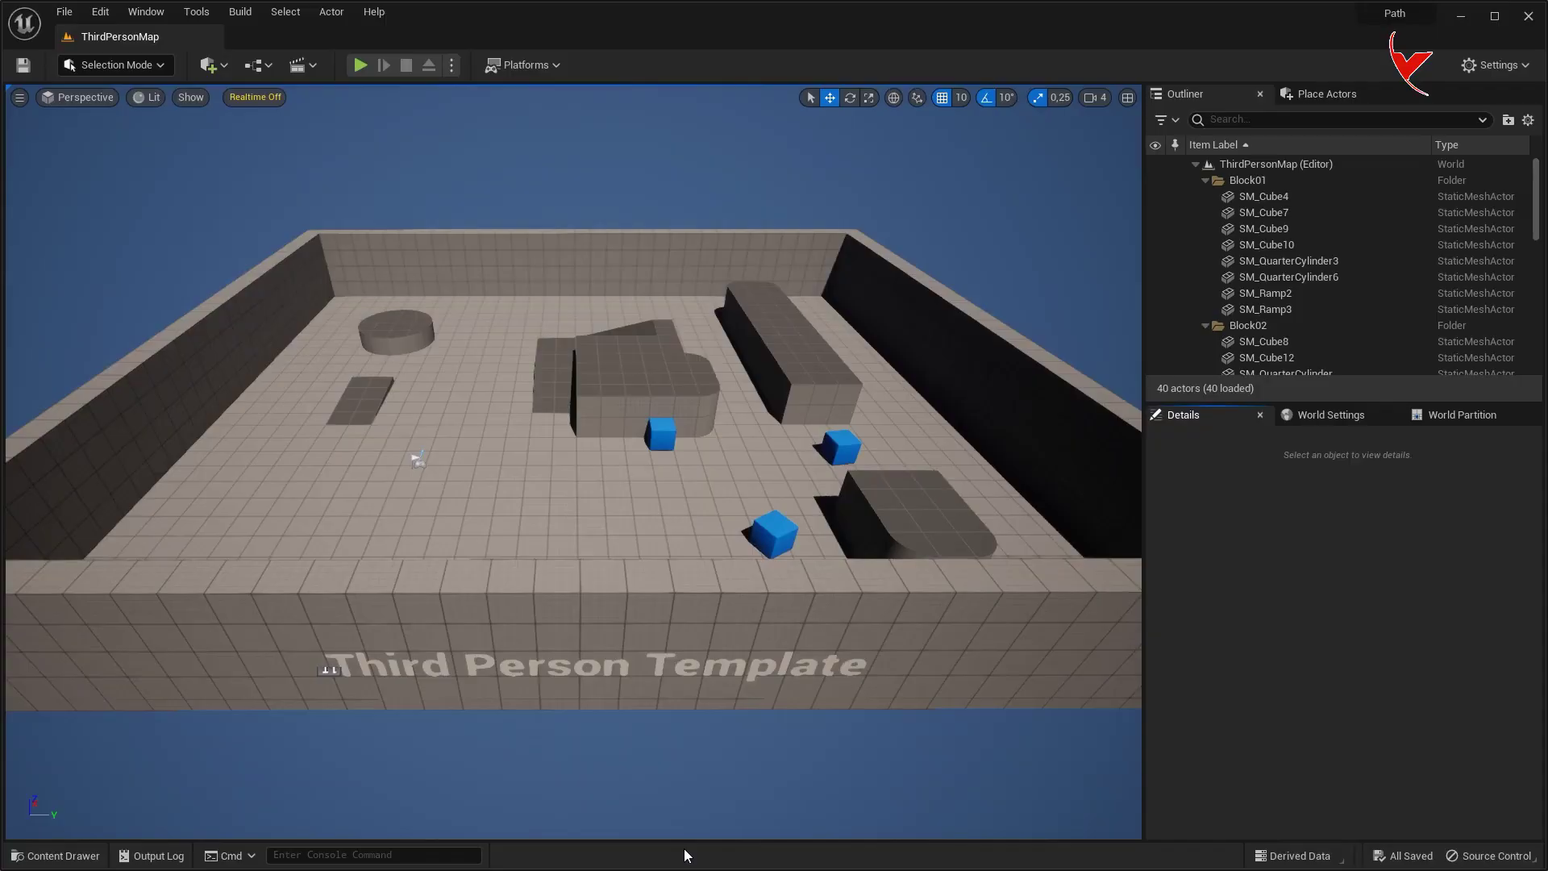
key(ctrl+space)
- Create an Actor blueprint named VehiclePath in the Content folder and open it
click(334, 570)
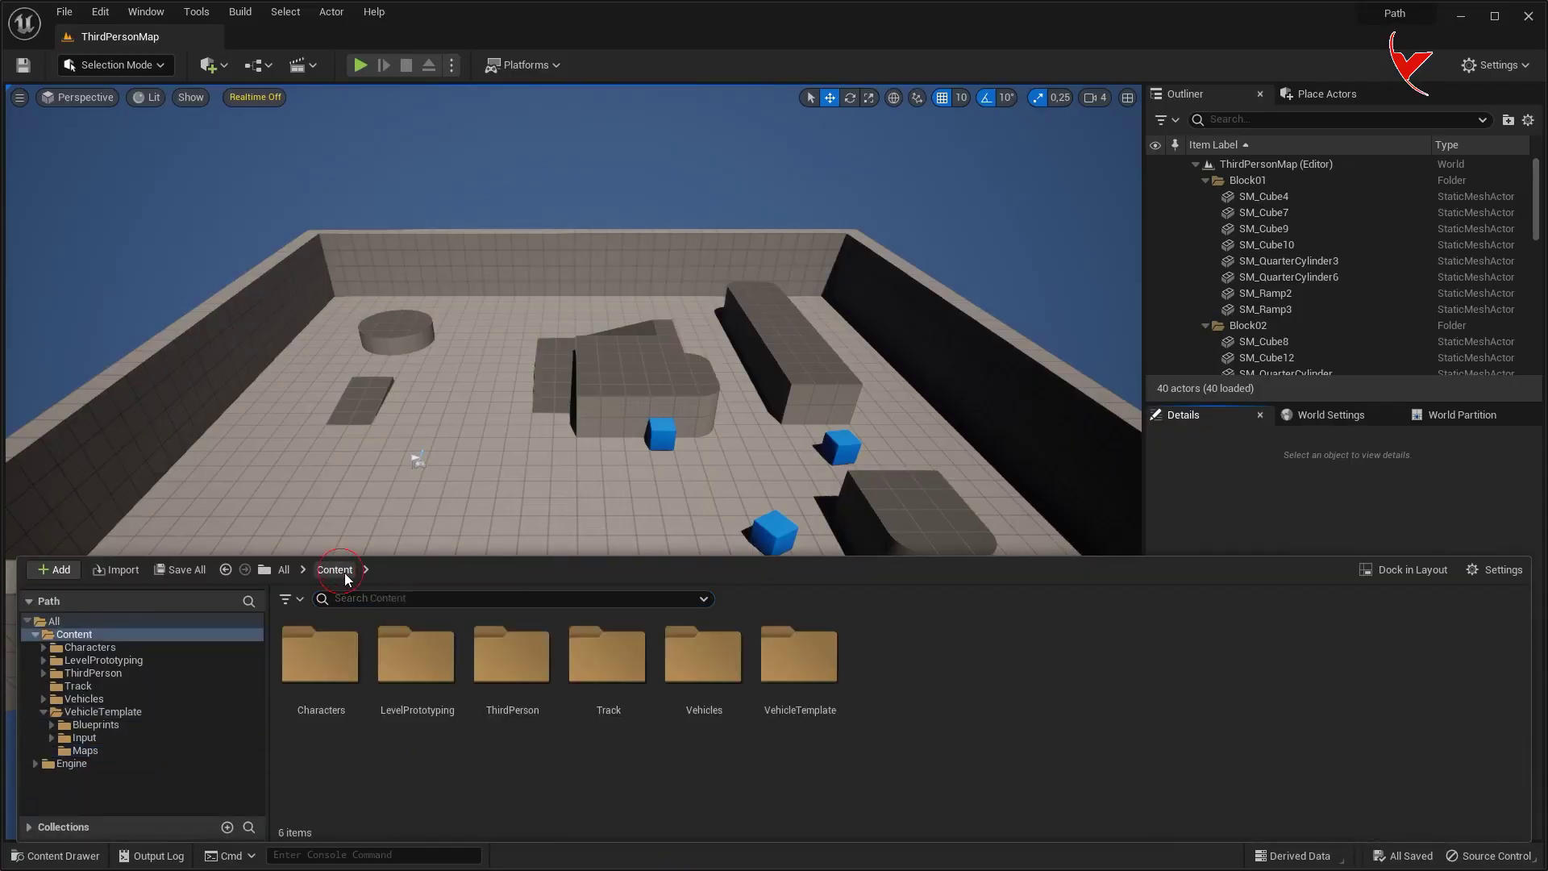
right_click(901, 741)
click(919, 314)
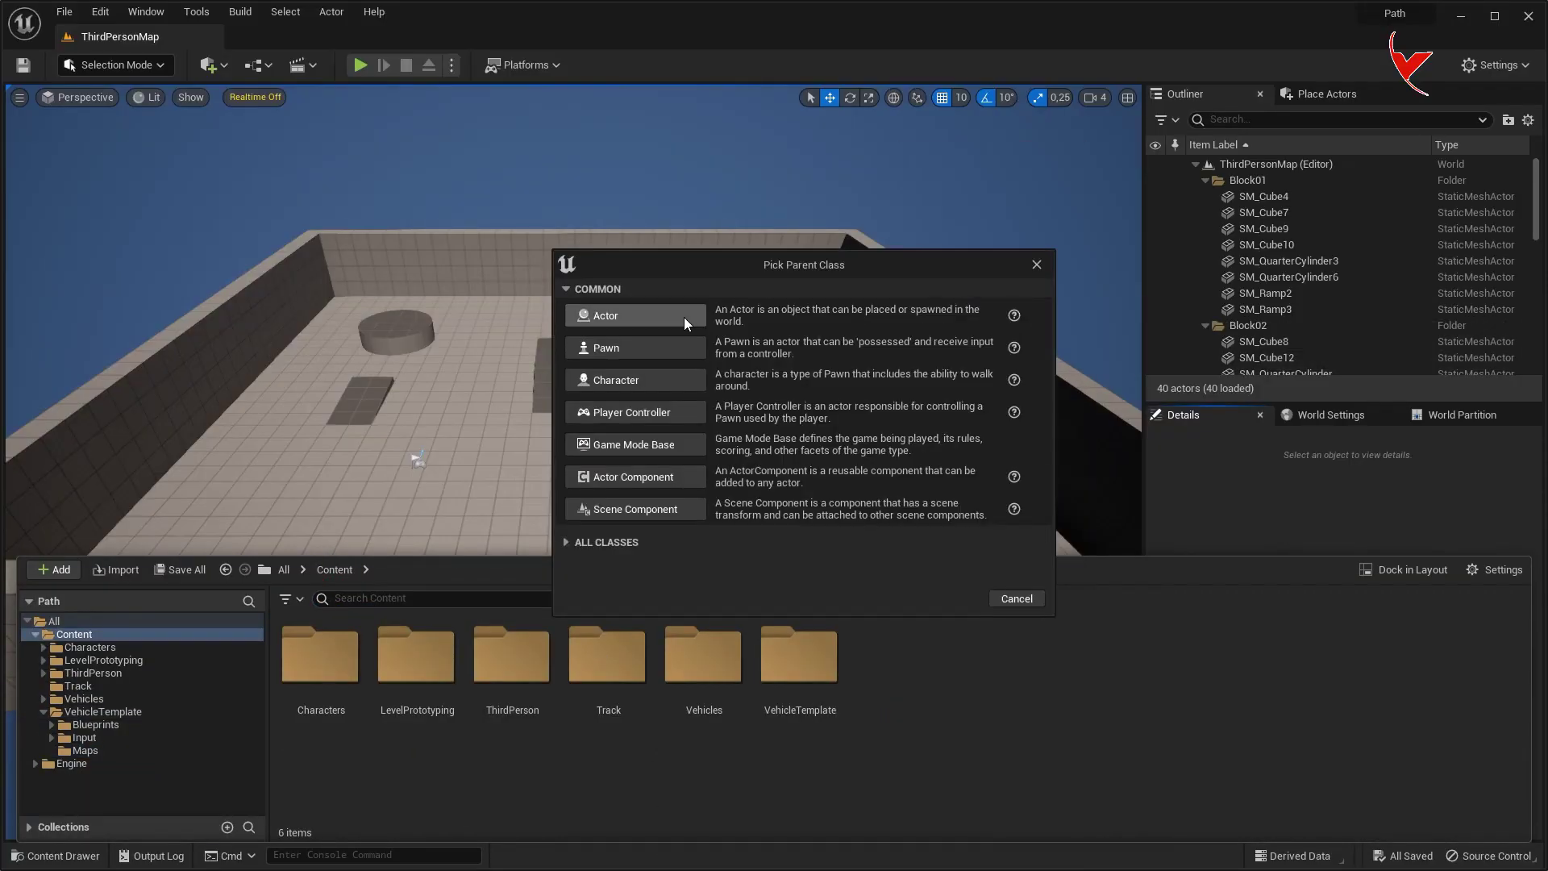
click(691, 314)
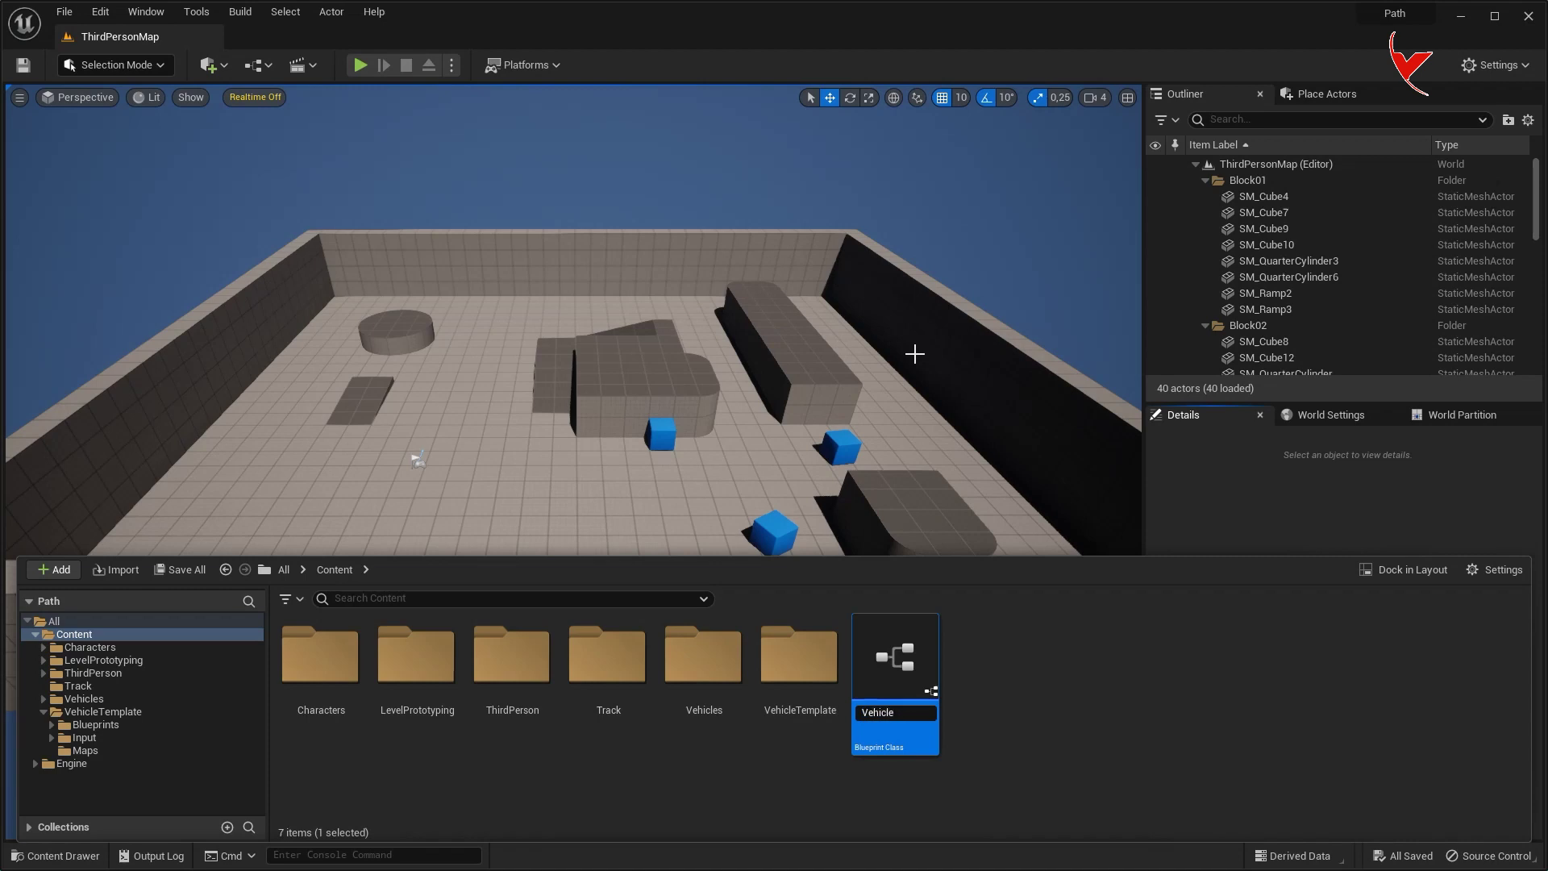
click(893, 666)
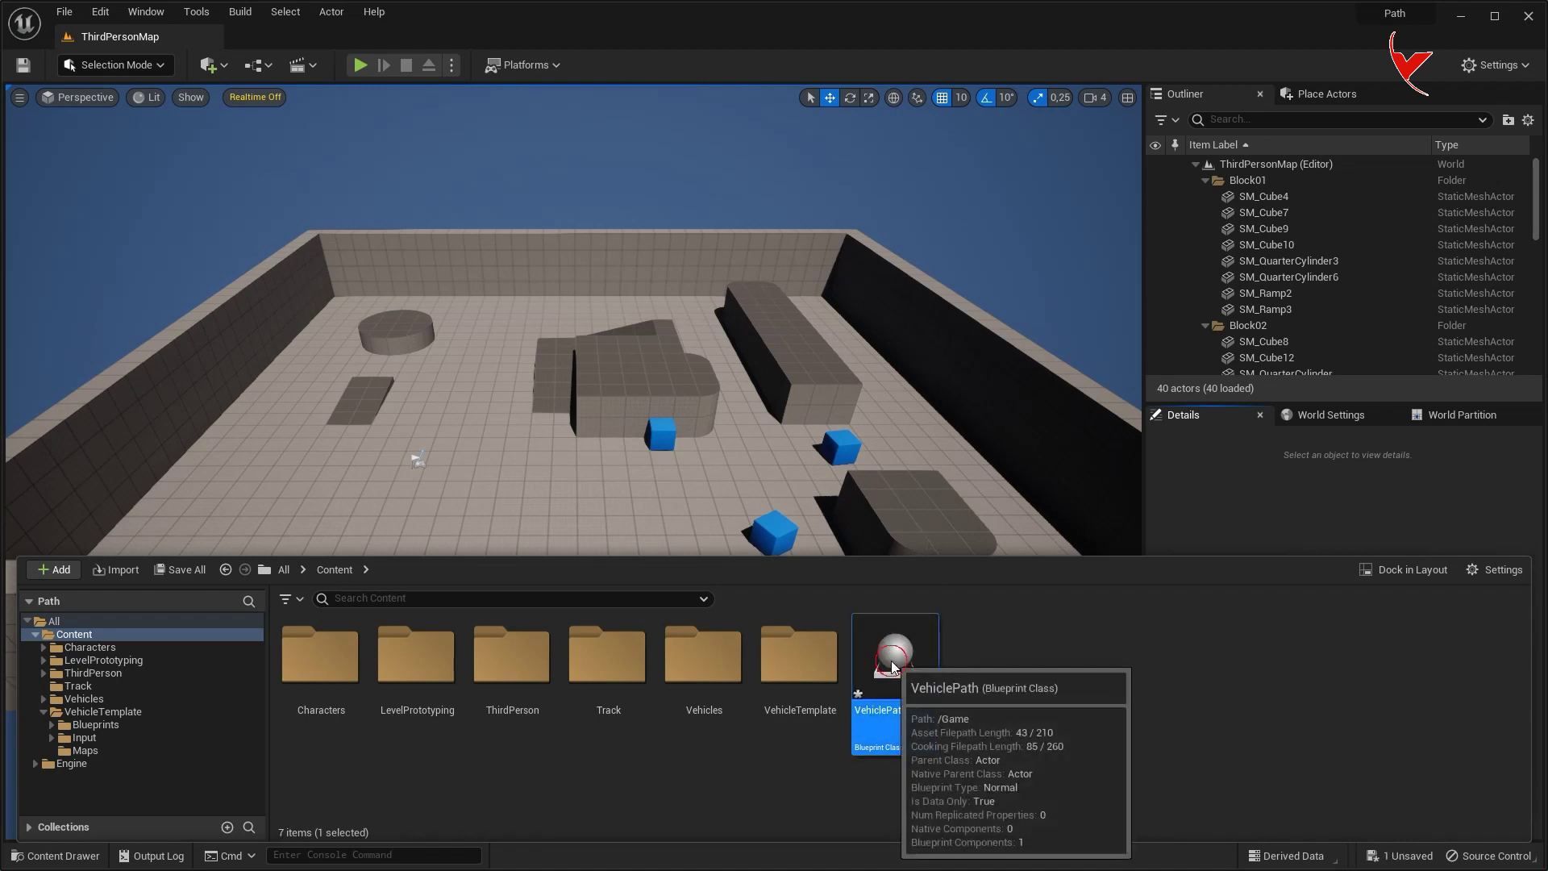
double_click(893, 666)
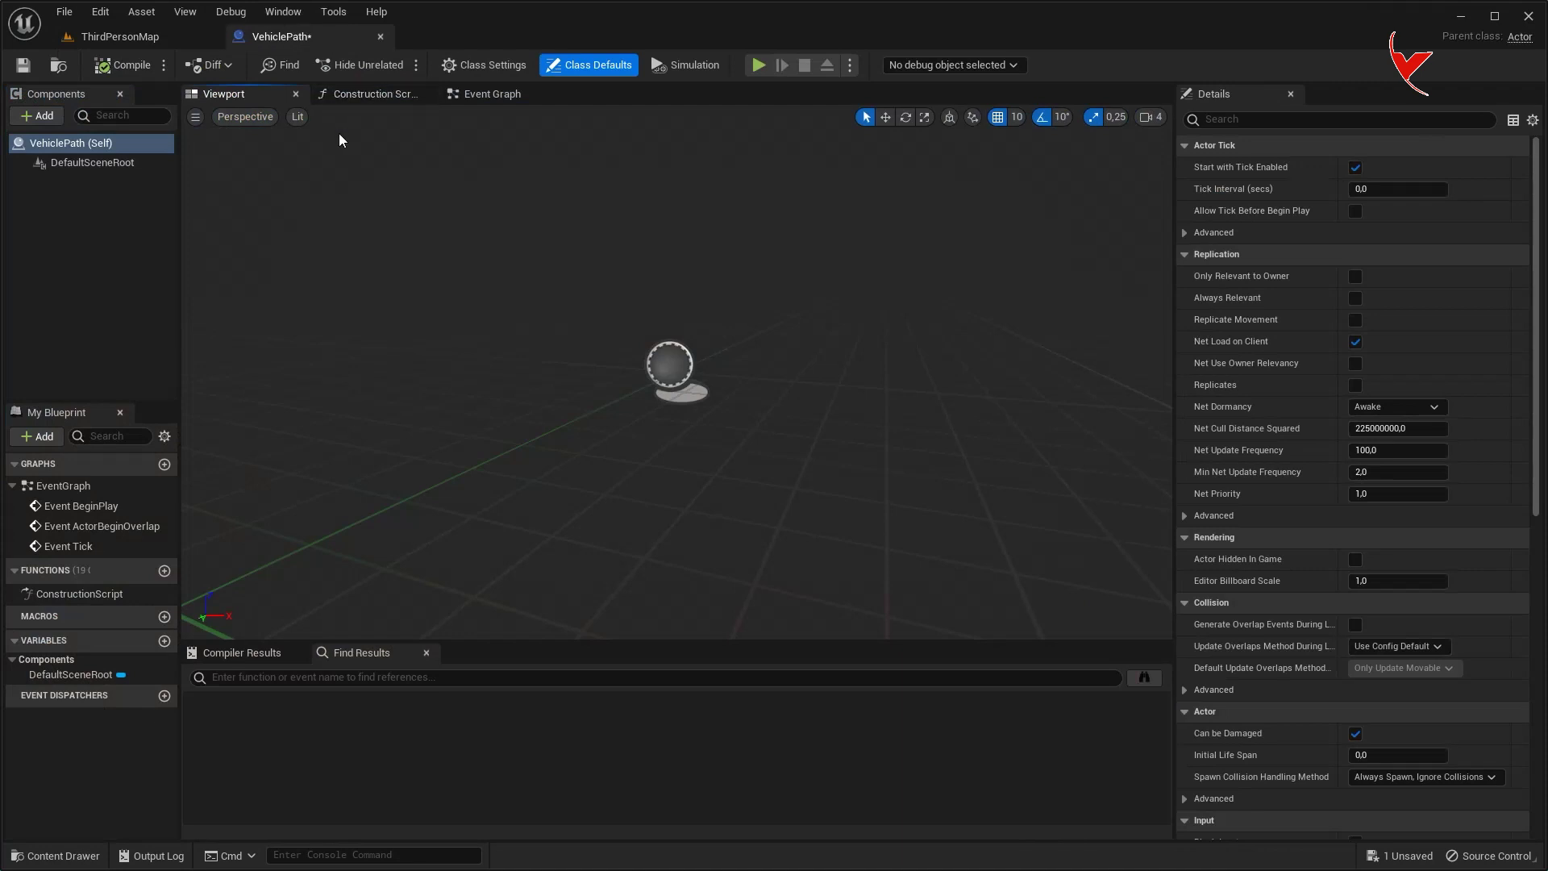
- Add a Spline component under the scene root, then compile and save VehiclePath
click(91, 162)
click(37, 115)
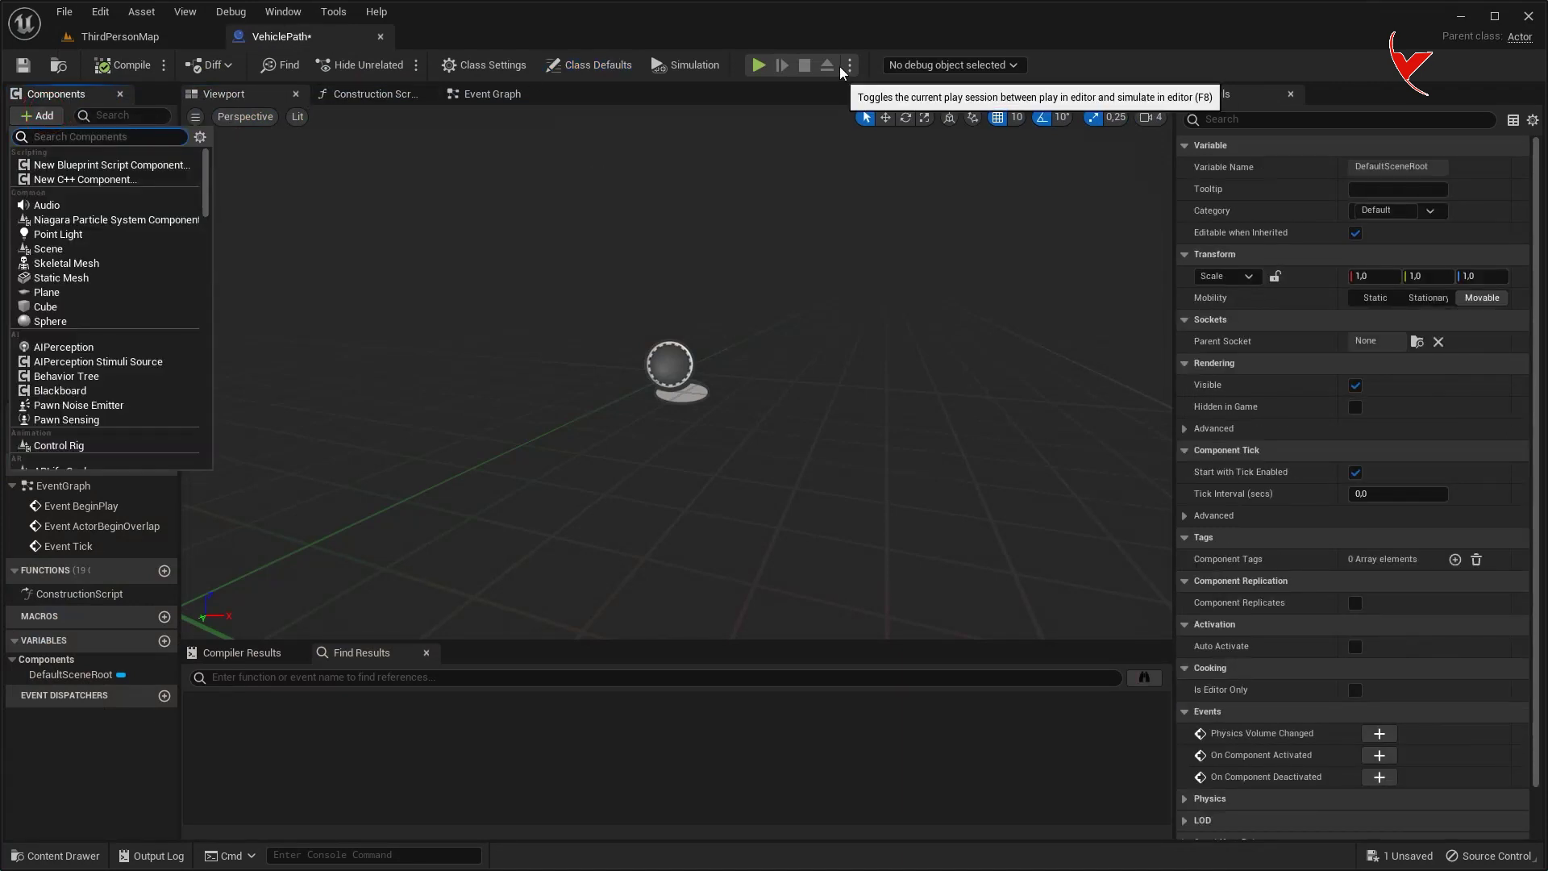
text(spl)
click(143, 187)
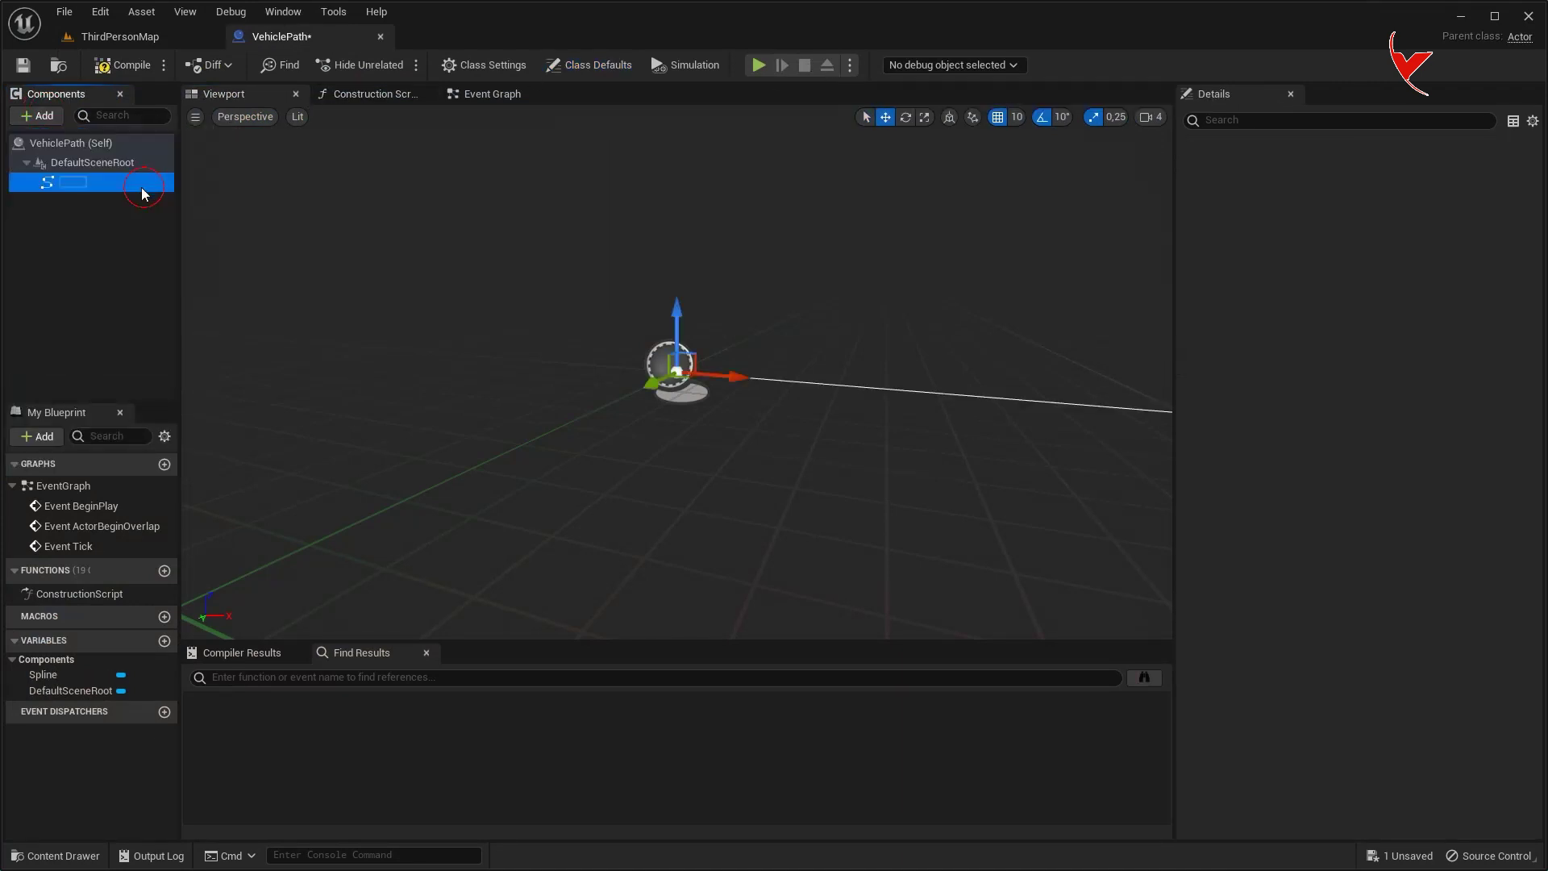
click(120, 64)
click(24, 65)
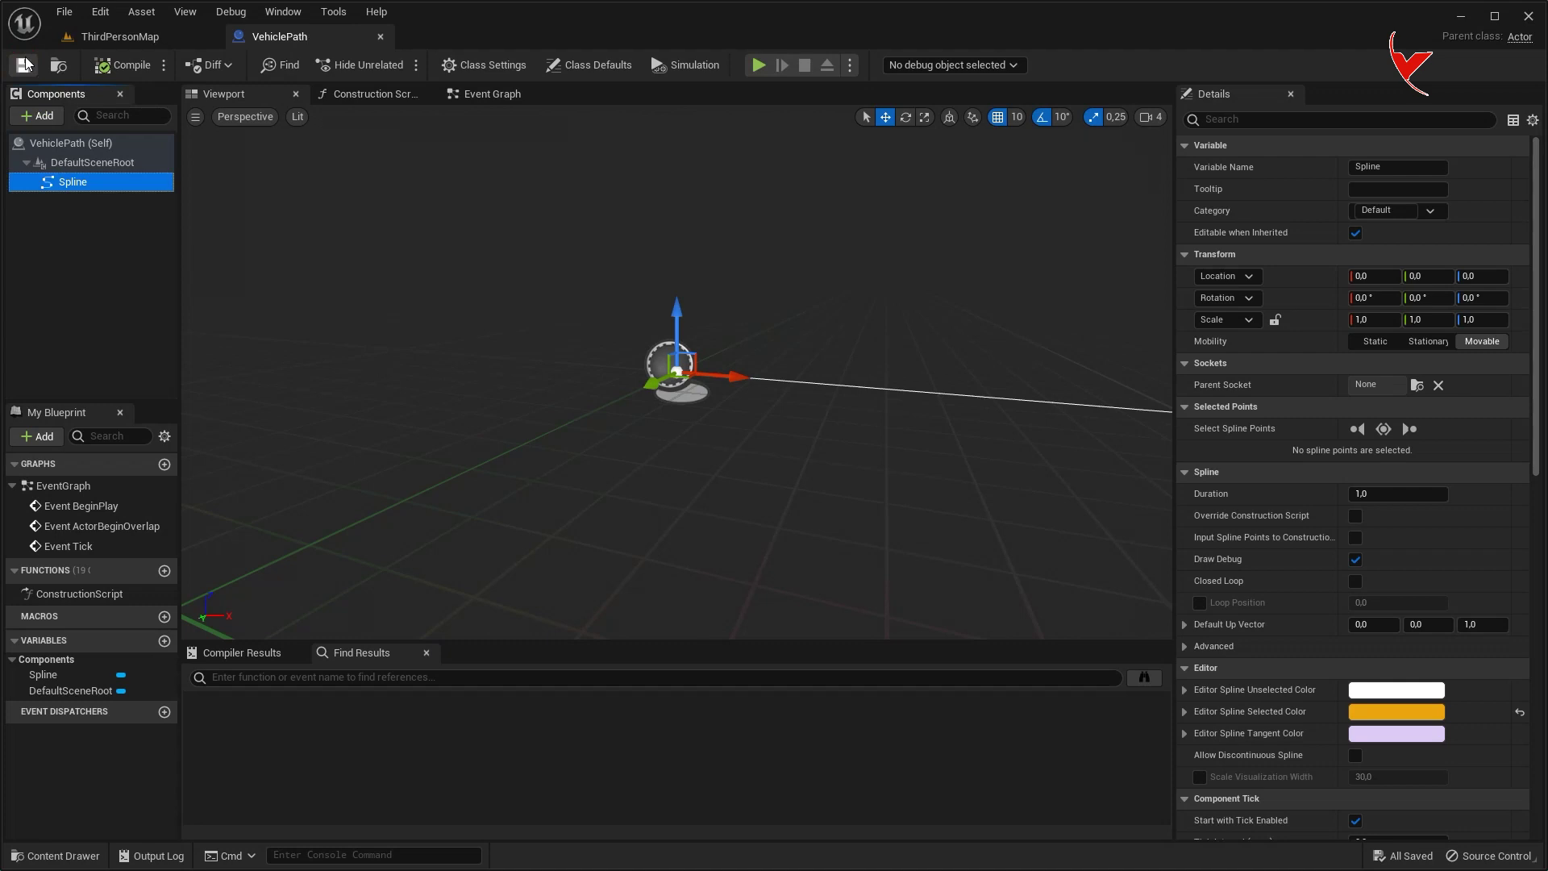
click(382, 38)
key(ctrl+space)
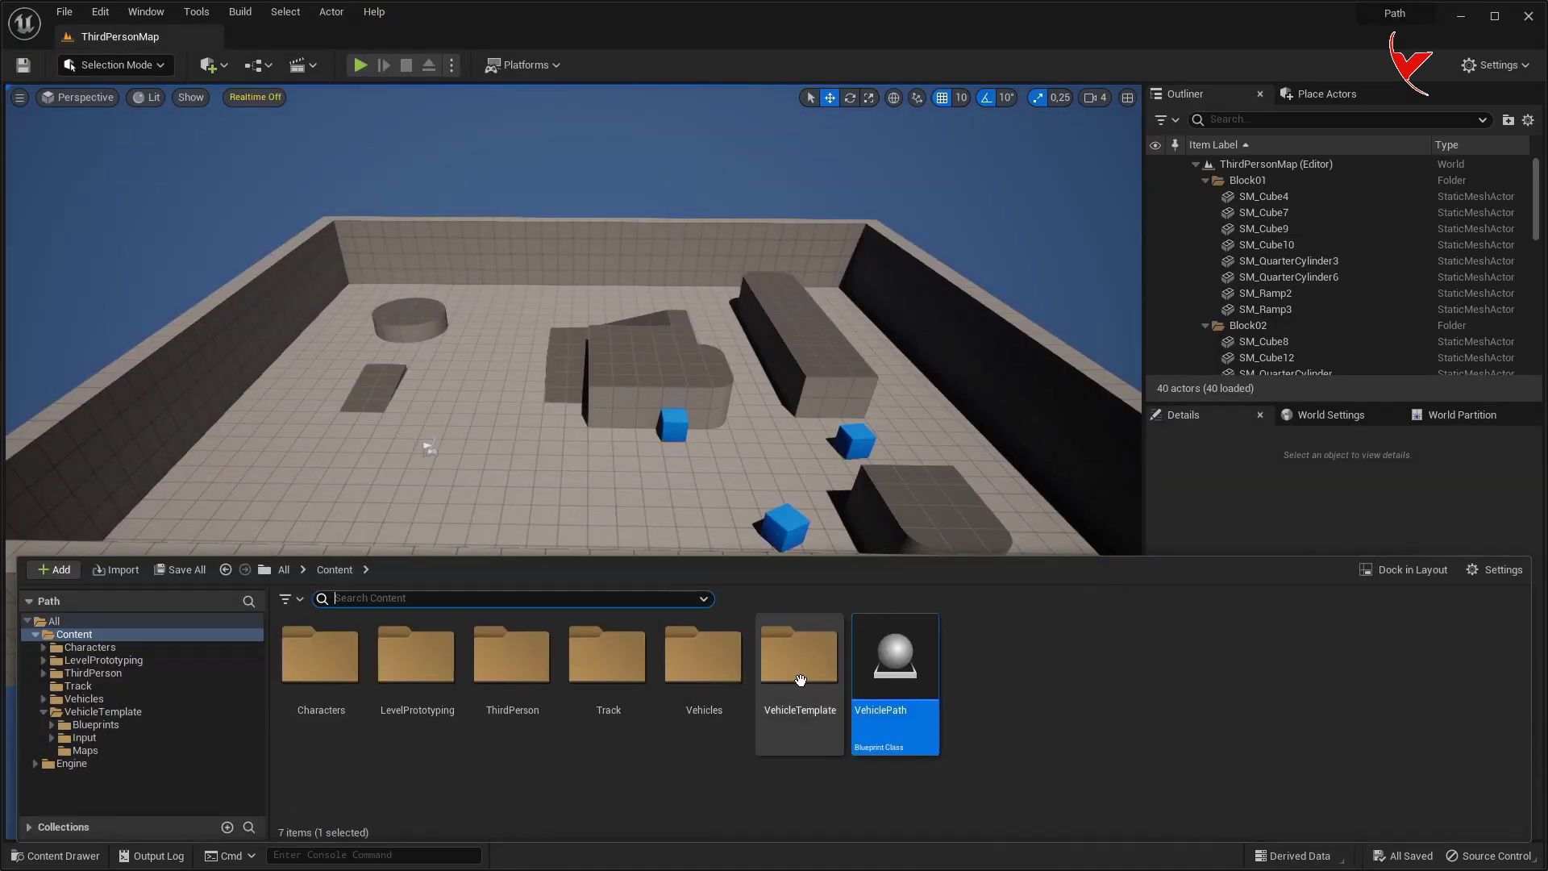
- Duplicate OffroadCar_Pawn as AIVehicle and open it in the Blueprint editor
double_click(795, 674)
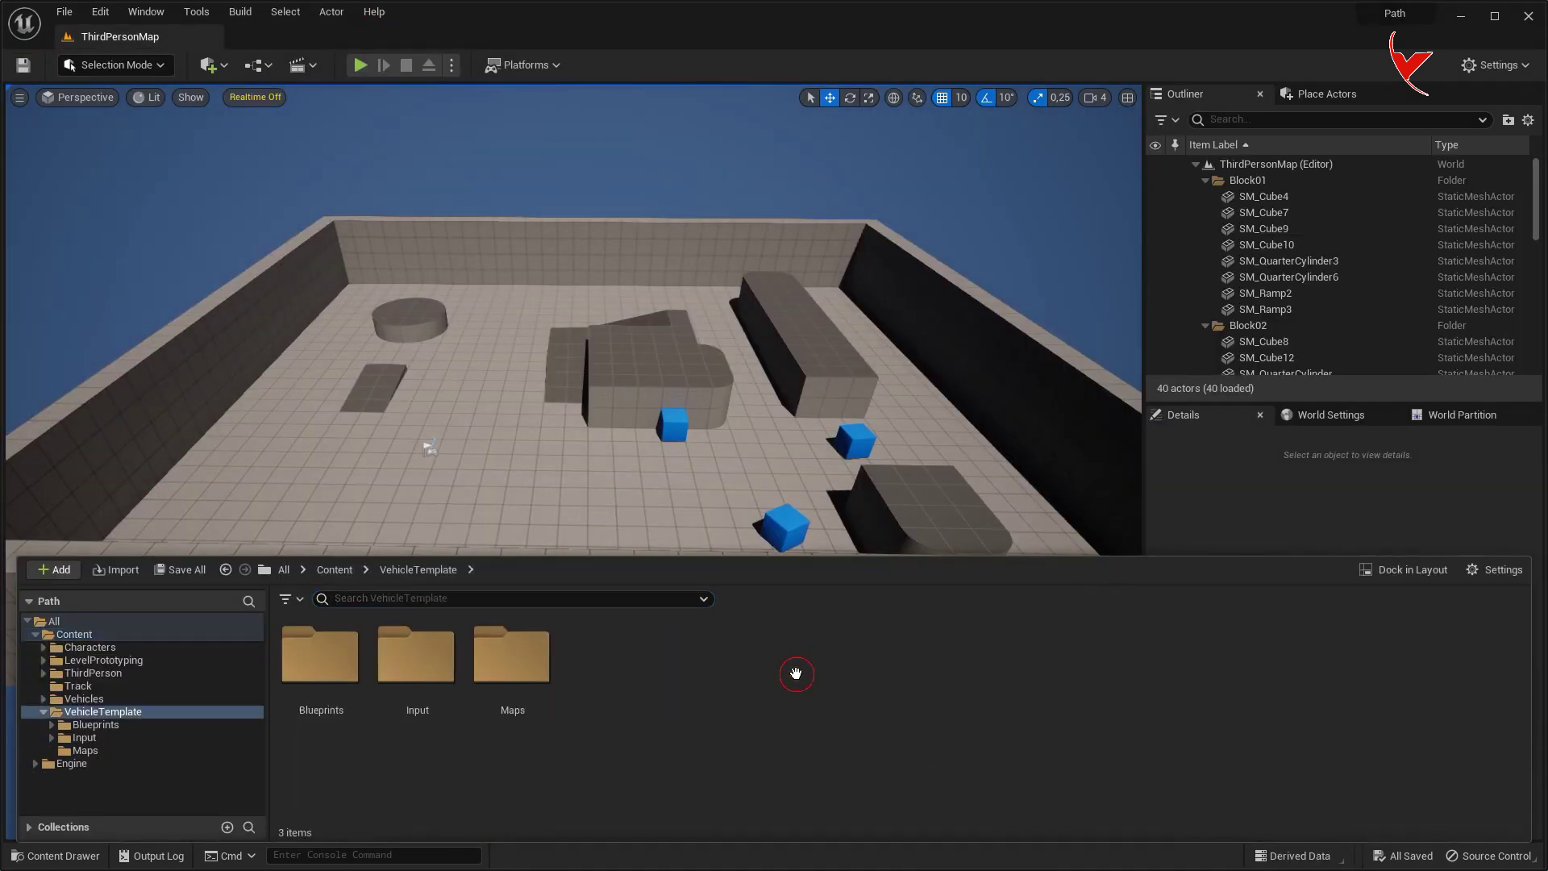
double_click(340, 672)
double_click(340, 673)
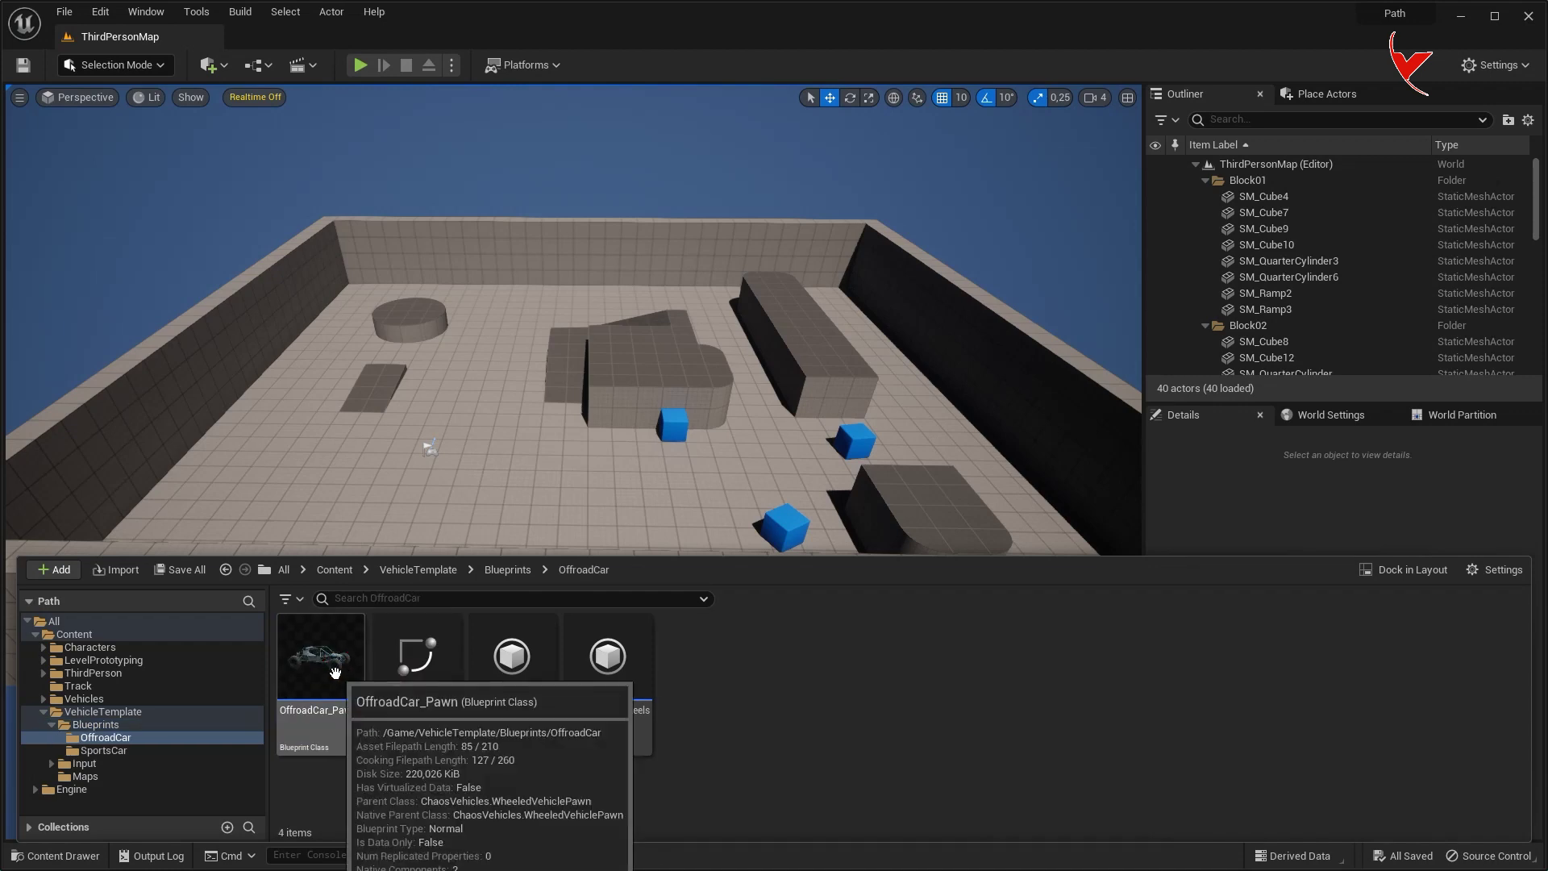
right_click(340, 673)
click(403, 382)
text(I)
key(Return)
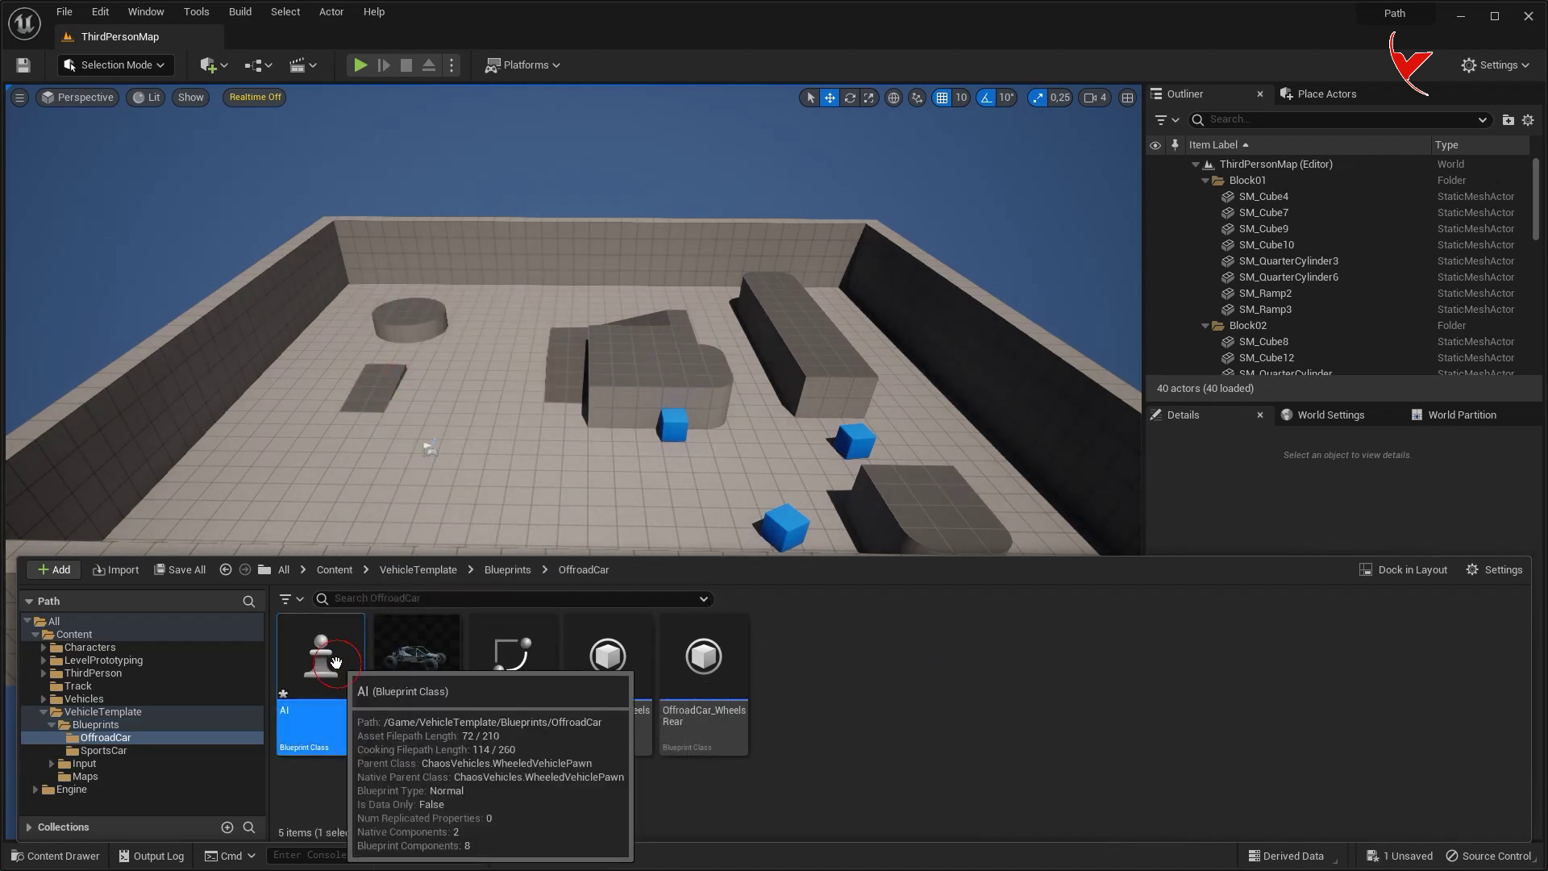
double_click(336, 663)
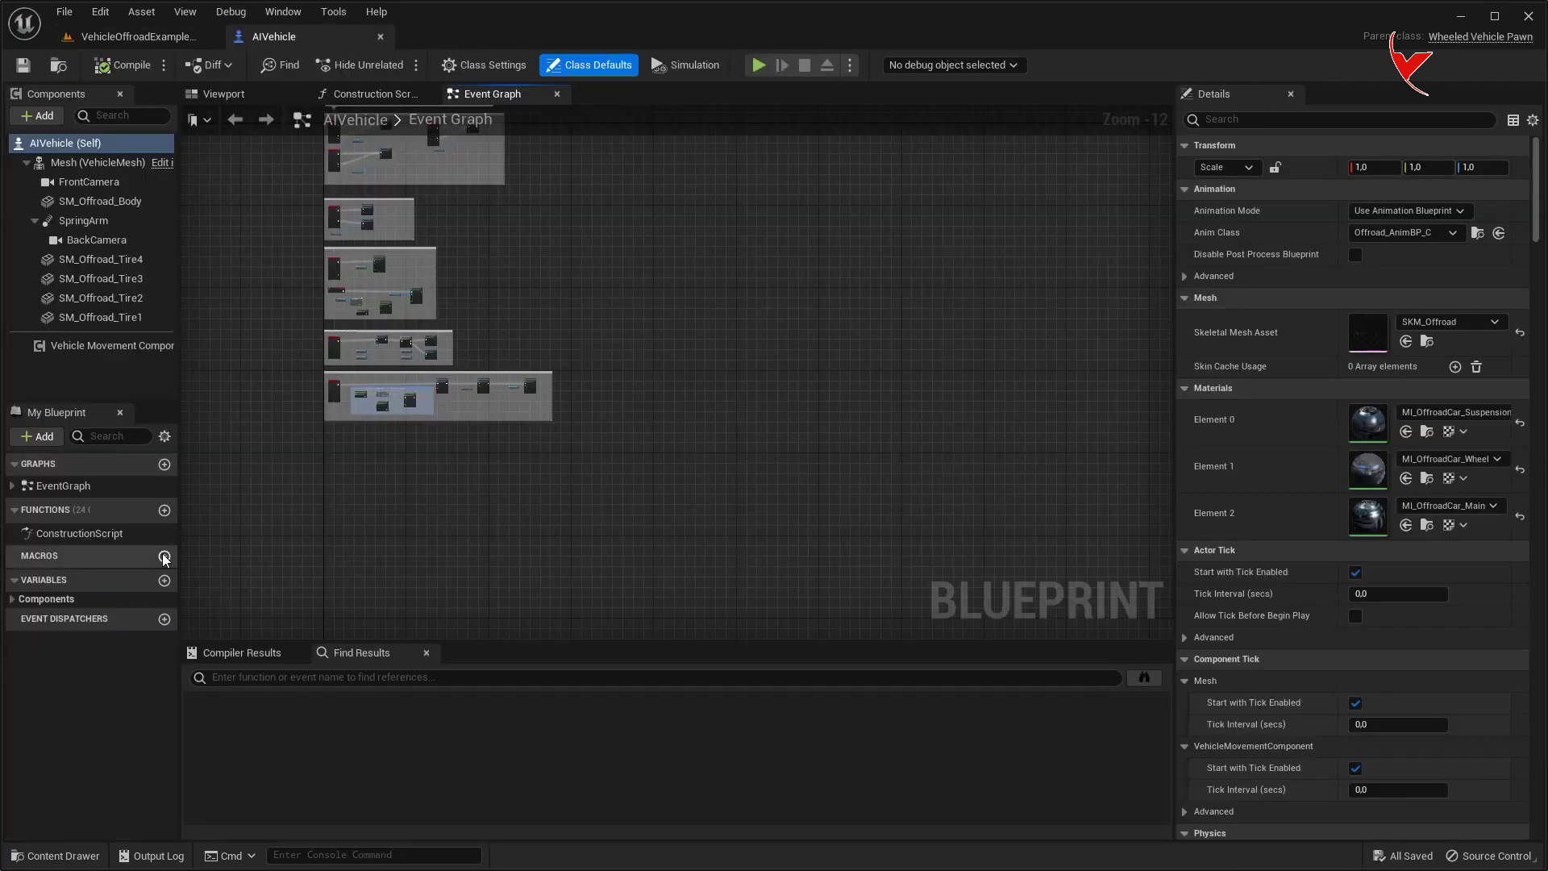
click(163, 556)
- Name the new macro AIPathRotation with an exec input In and exec output Out
text(AIPathRotation)
key(Return)
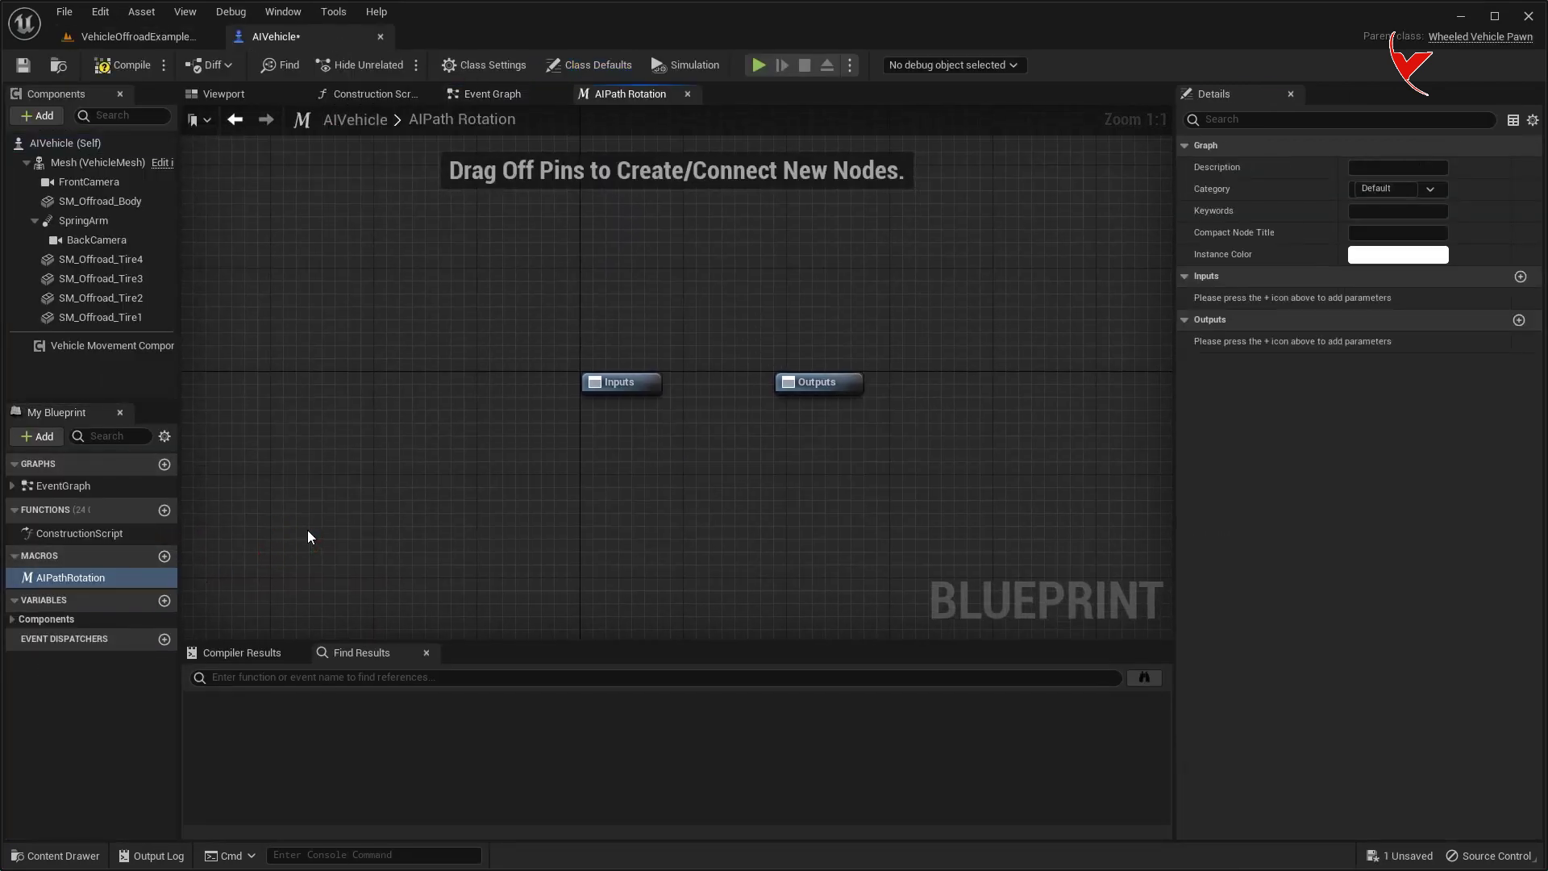
click(1521, 277)
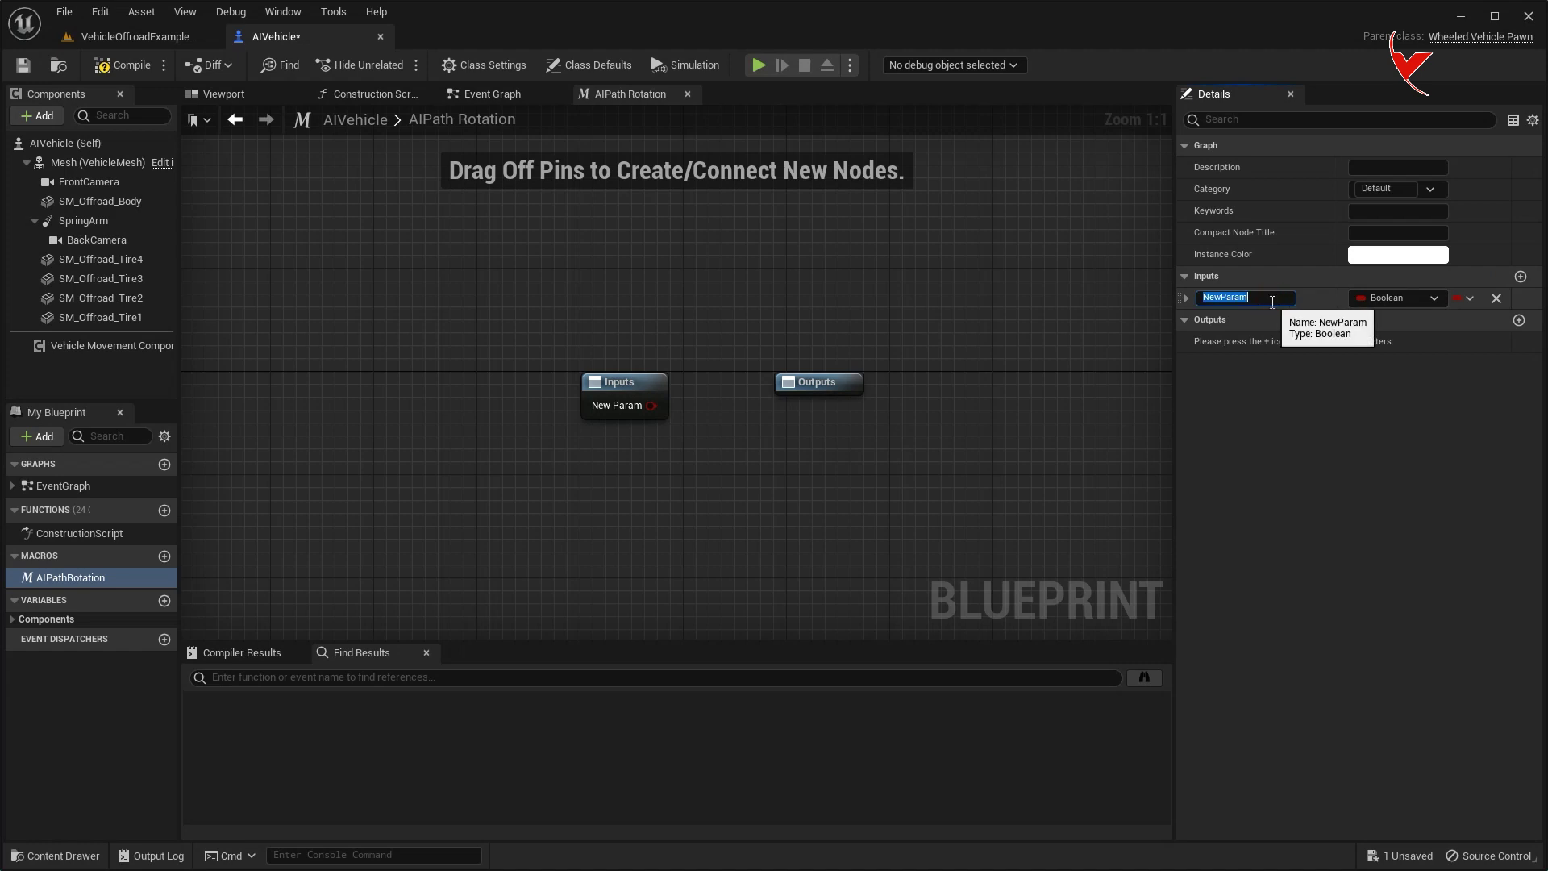
text(In)
click(1386, 305)
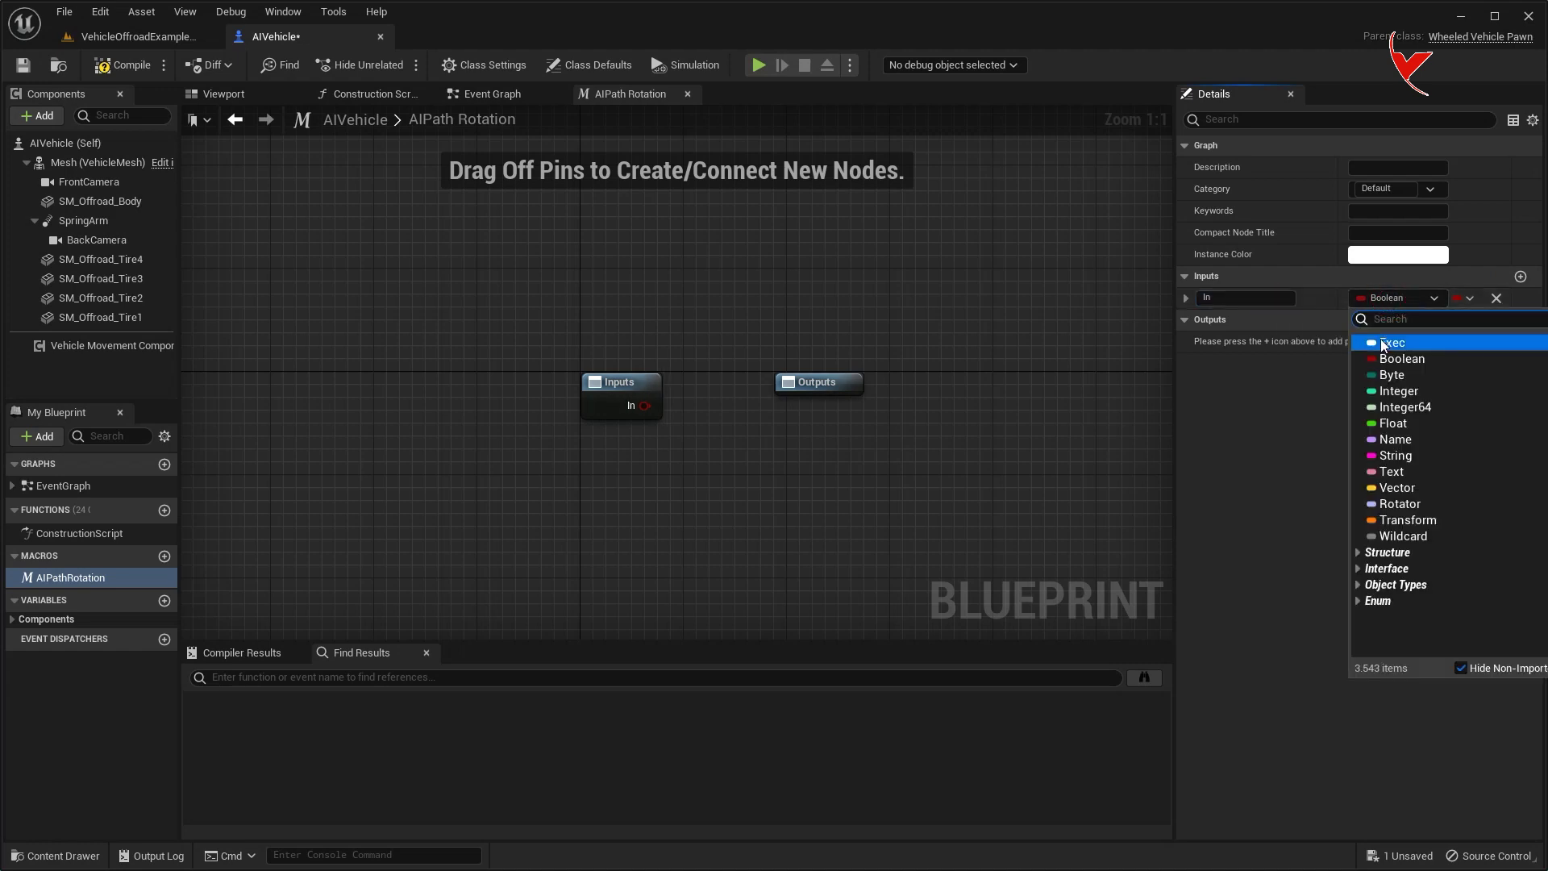
click(1382, 363)
click(1519, 321)
text(Out)
key(Return)
key(ctrl+s)
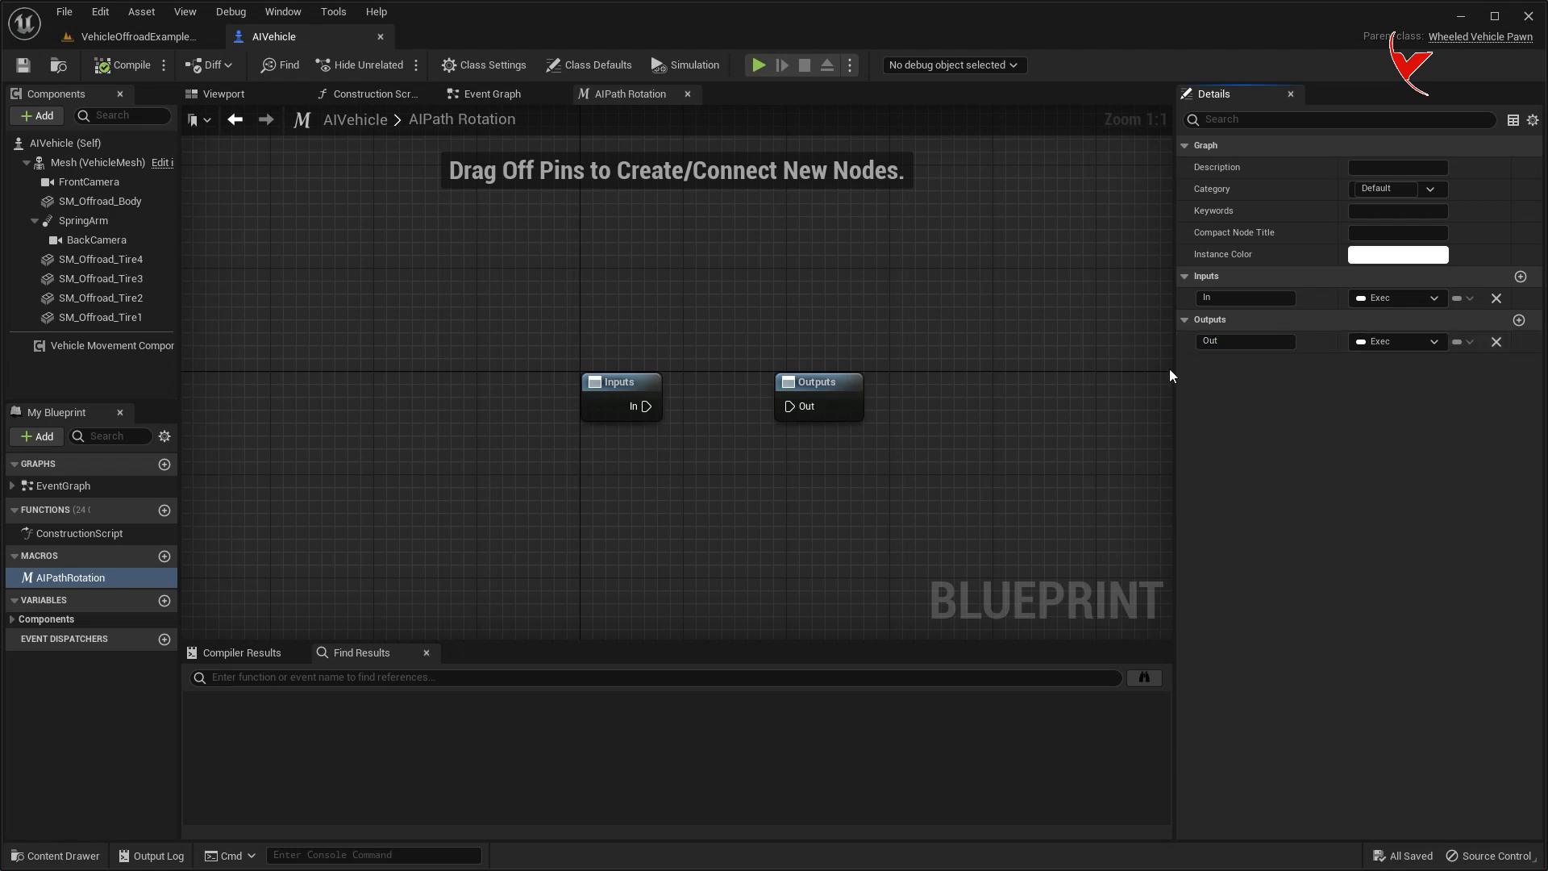
- Add a Vehicle Path variable named ActivePath and drop it into the macro graph
click(165, 601)
text(ActivePath)
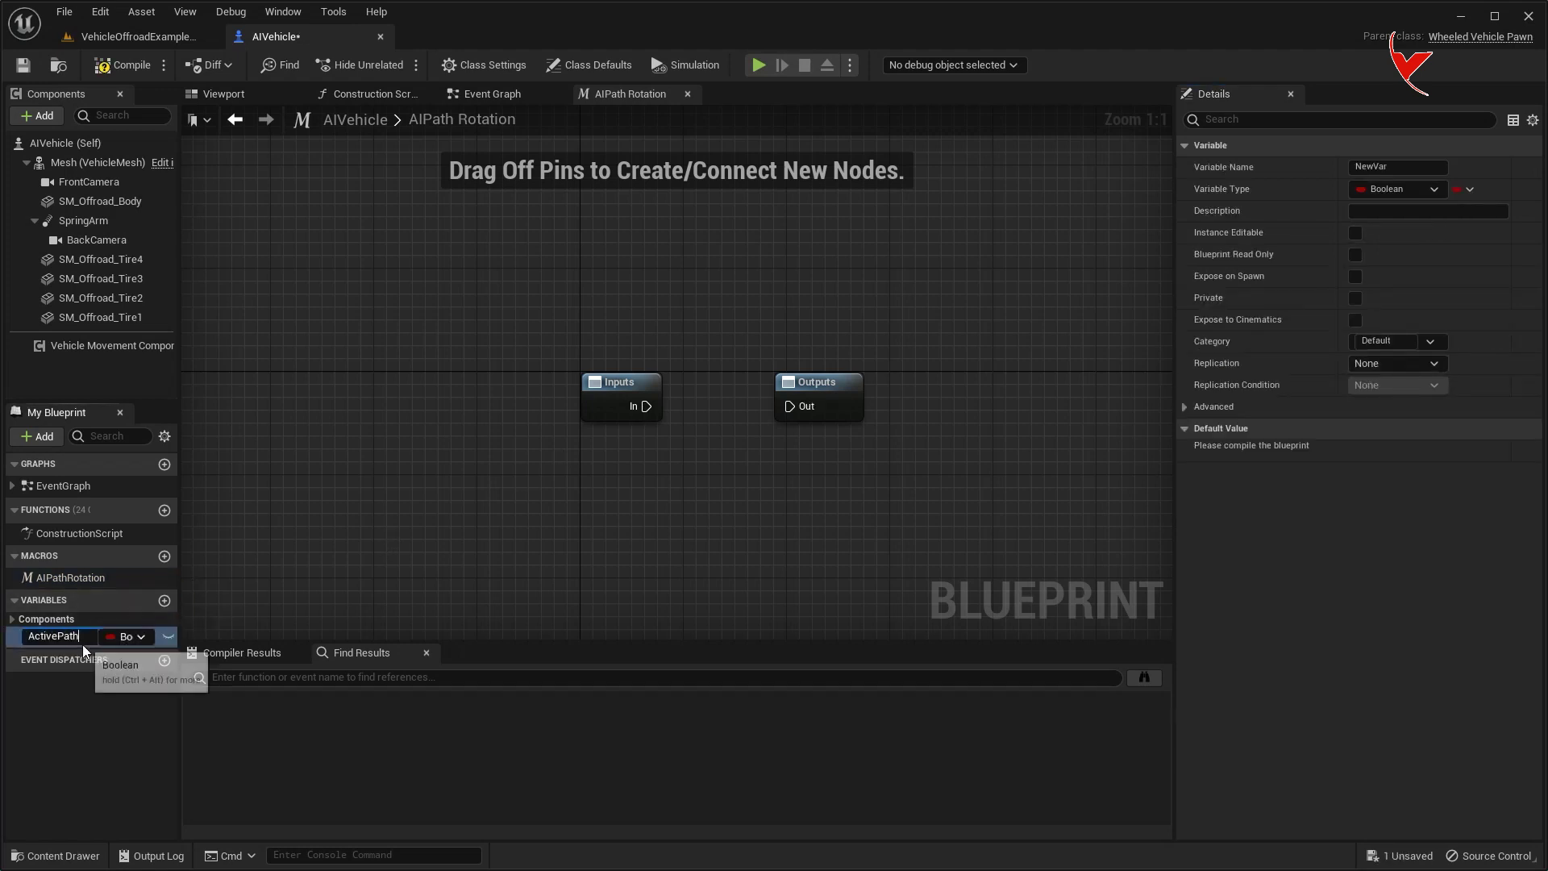
key(Return)
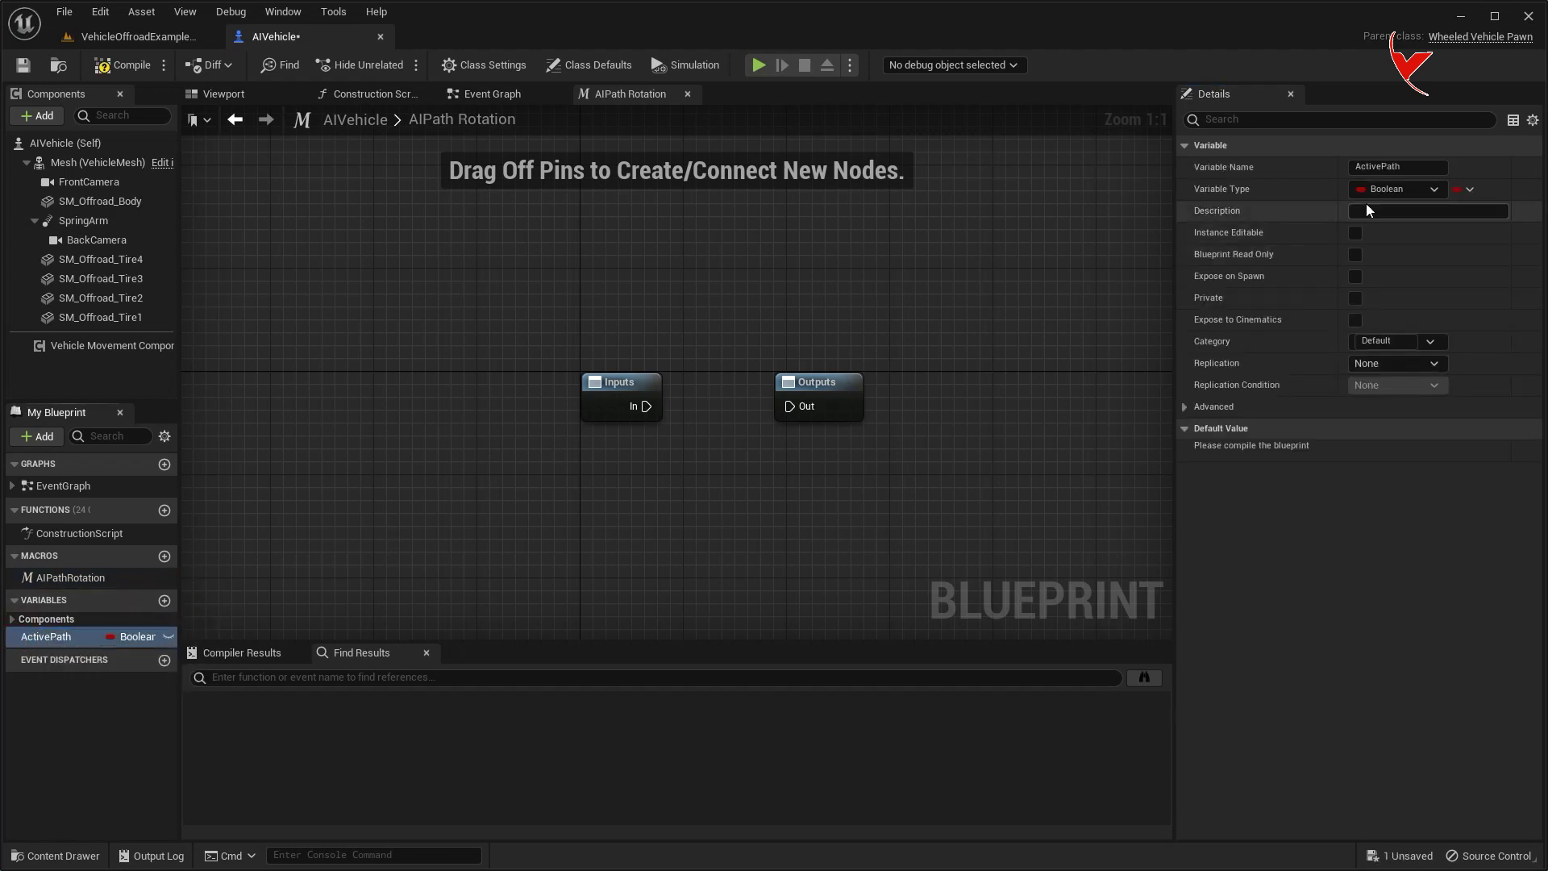
click(1398, 189)
text(vehicle)
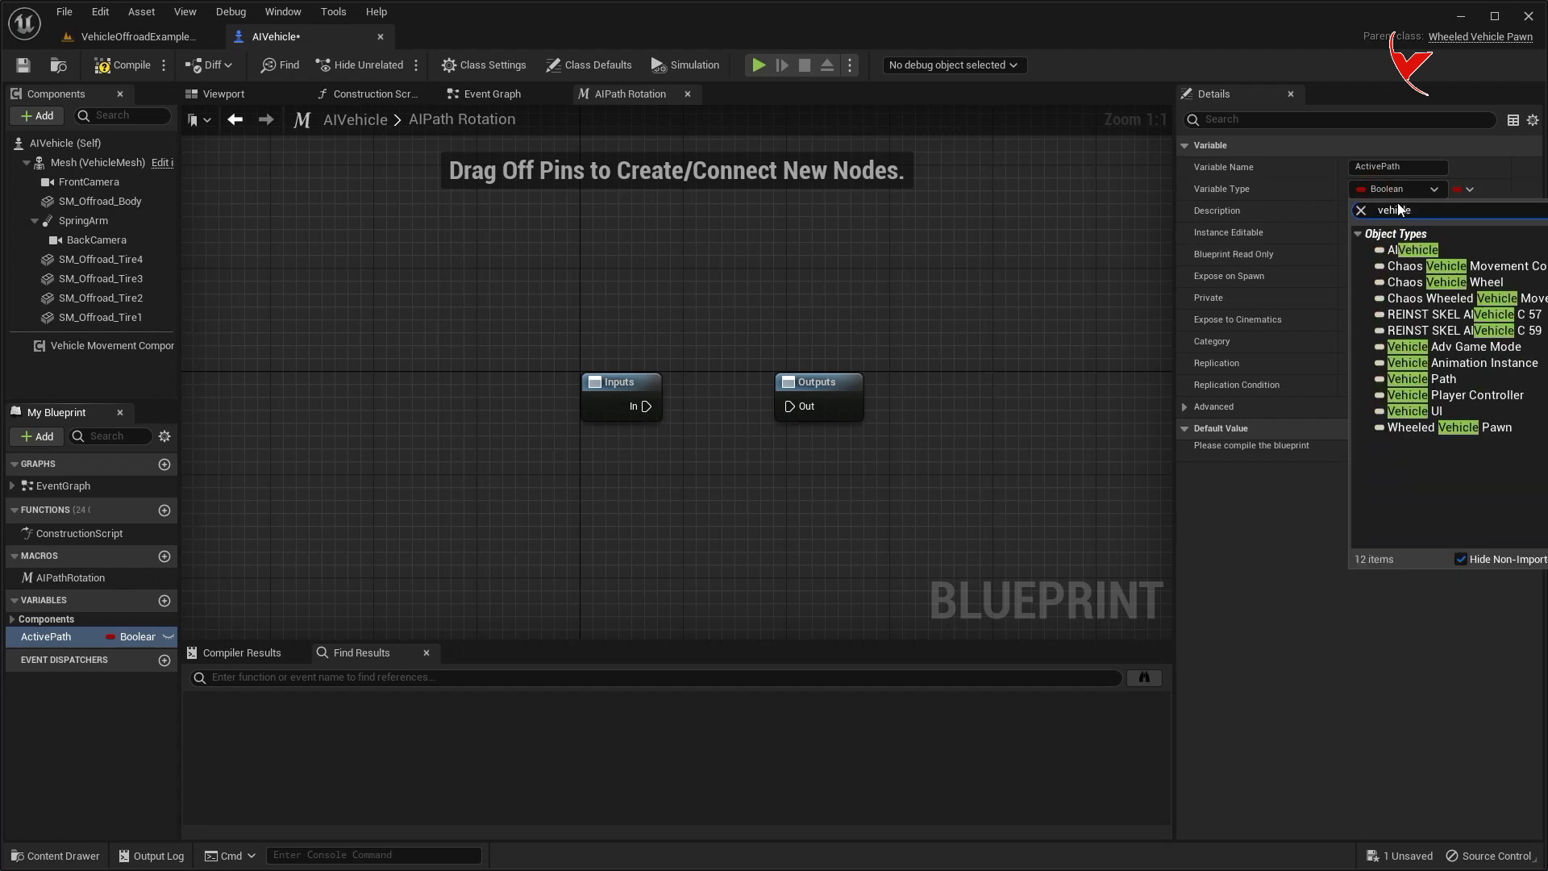
click(1422, 379)
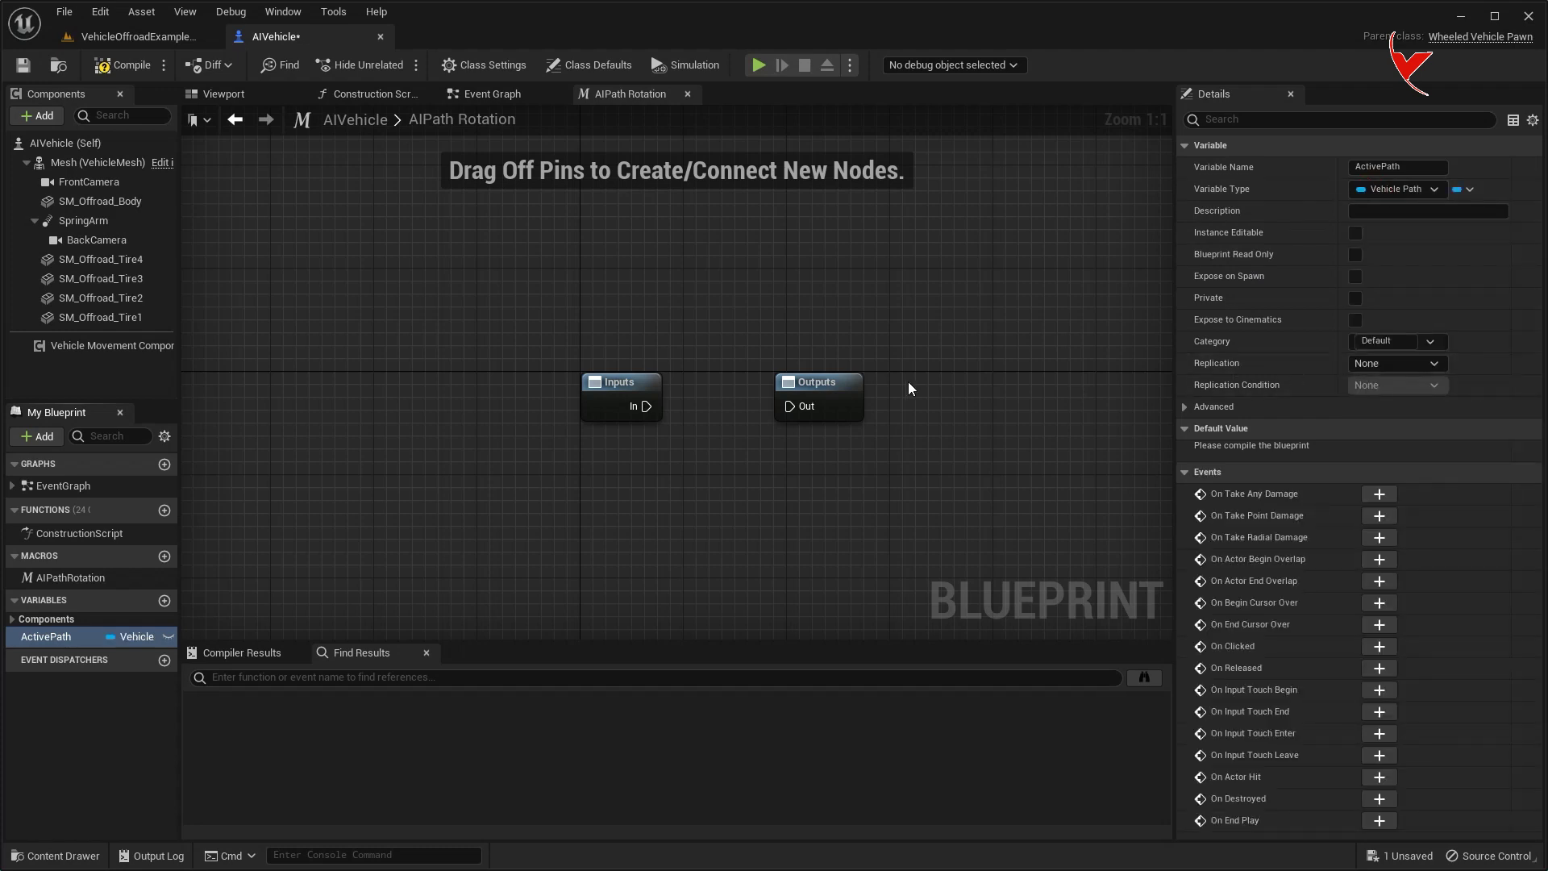
drag(145, 636, 338, 236)
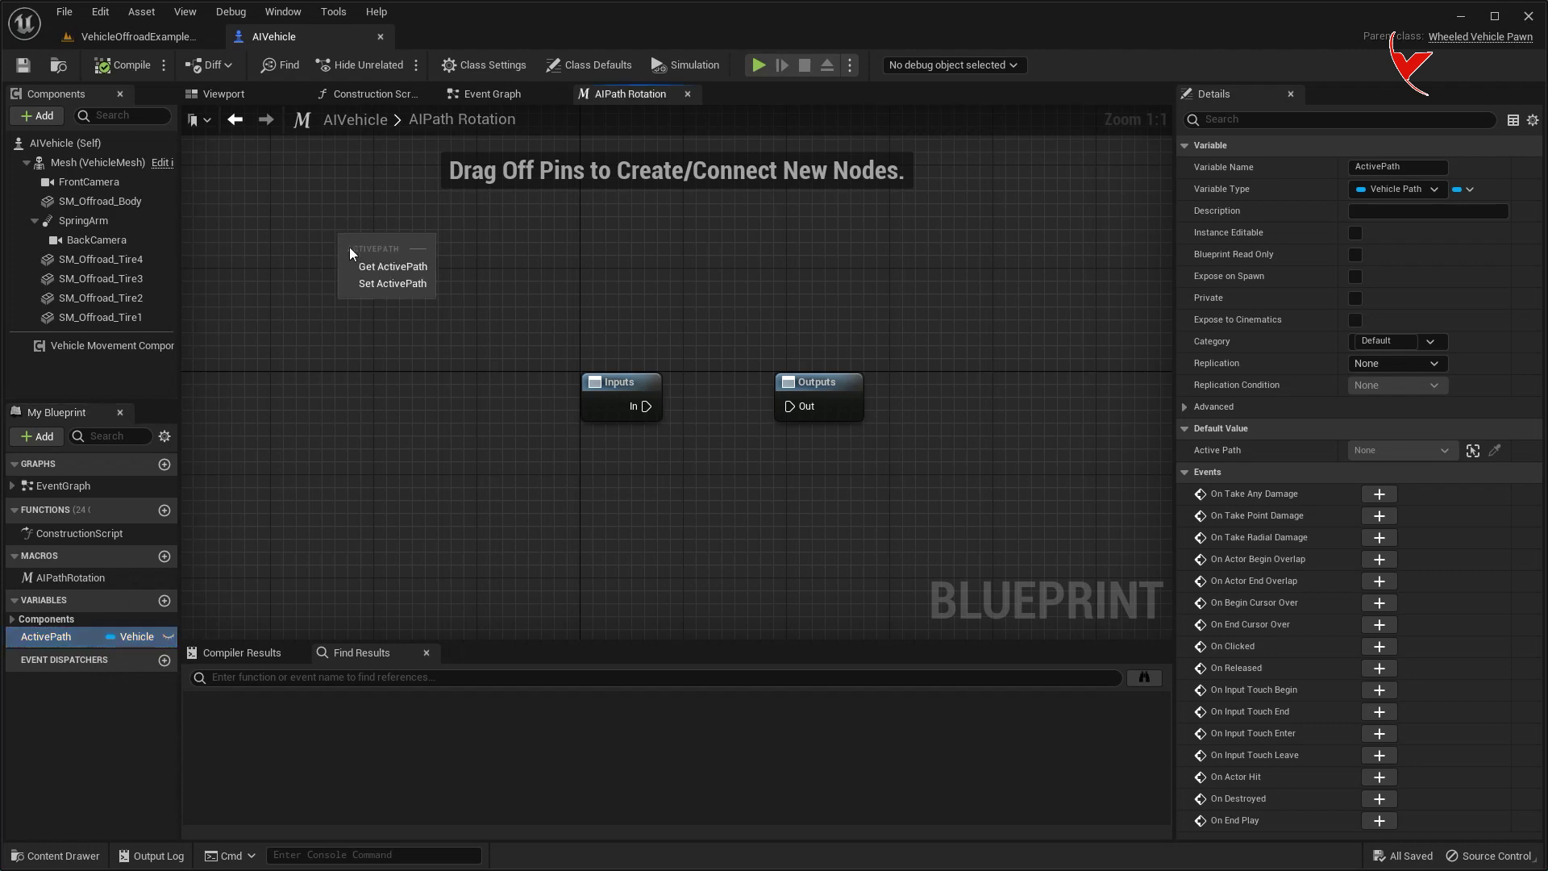
- Get the Spline component from the ActivePath reference
click(362, 269)
right_drag(477, 284, 471, 389)
drag(421, 345, 473, 370)
text(get splin)
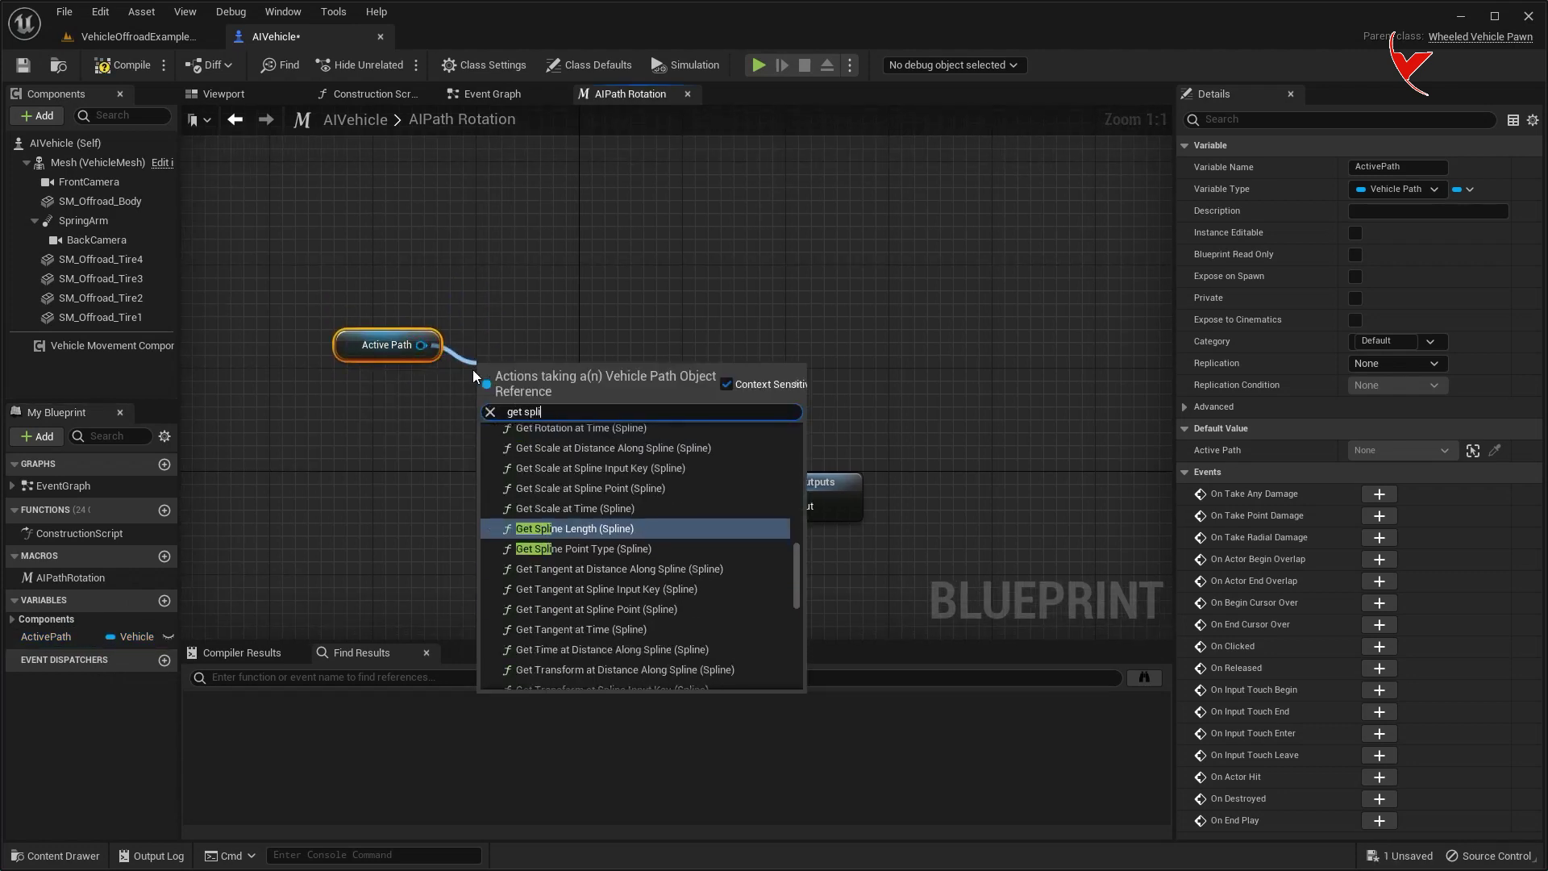
scroll(607, 631, down, 5)
scroll(582, 658, down, 5)
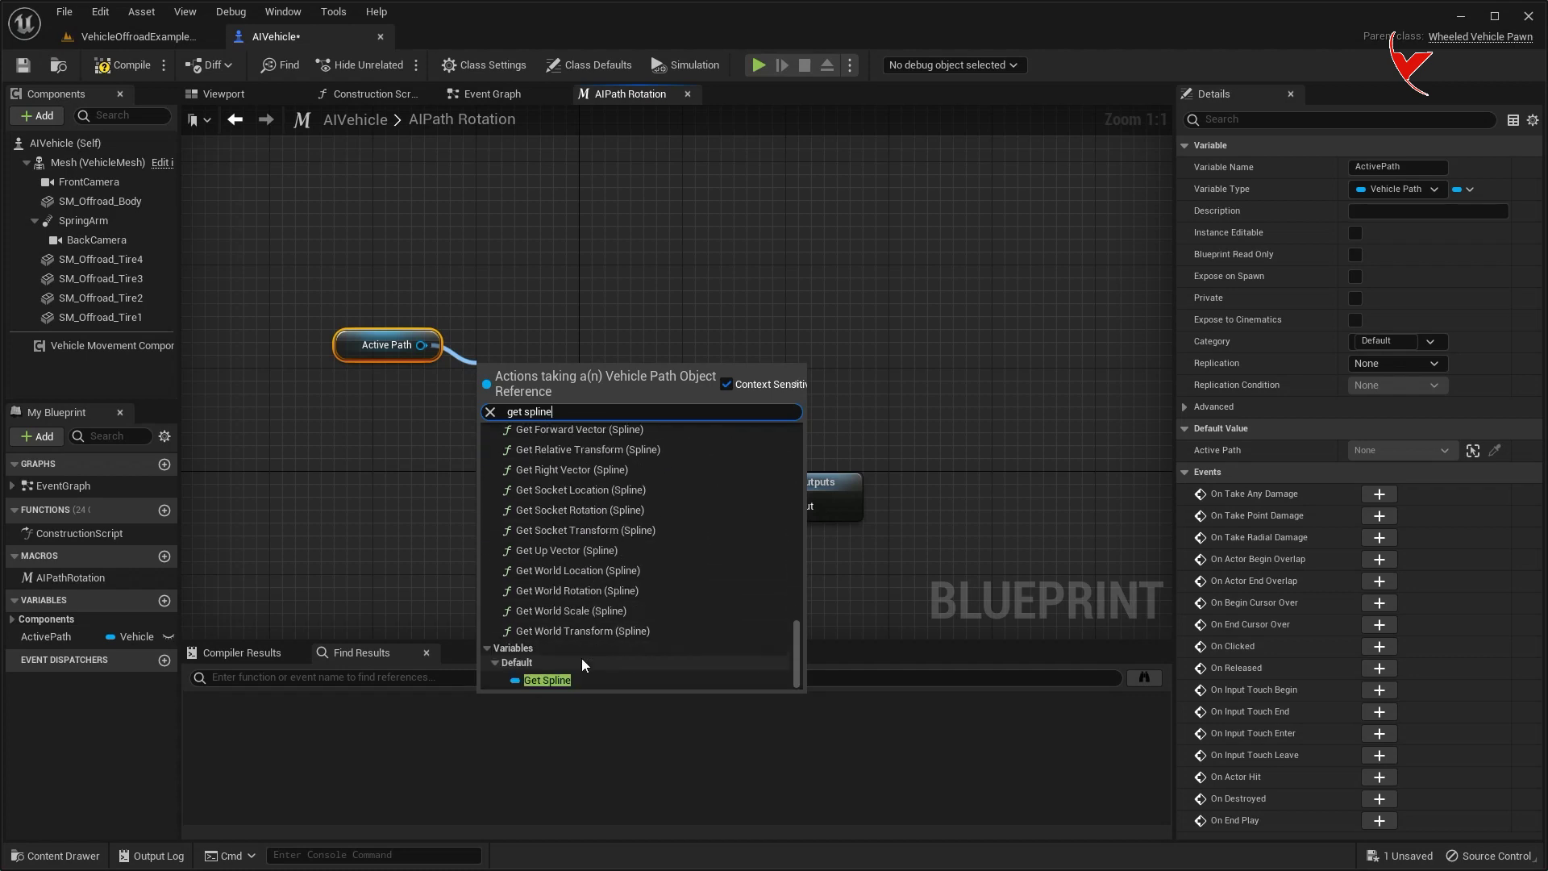
click(562, 682)
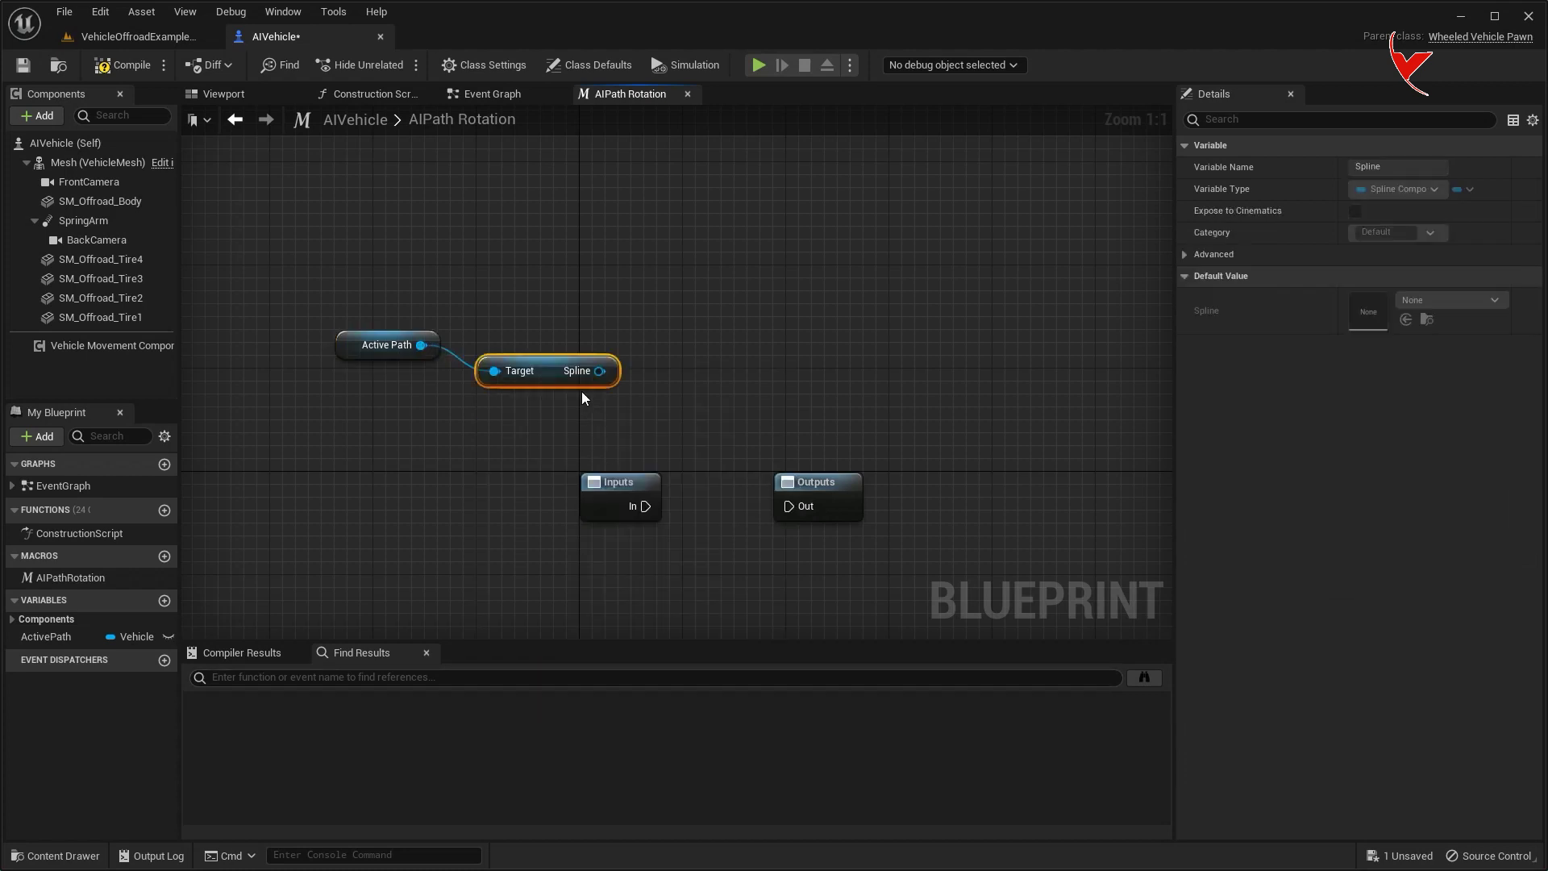
- Add a Find Tangent Closest to World Location node in World space off the Spline
drag(600, 371, 728, 383)
text(find tang)
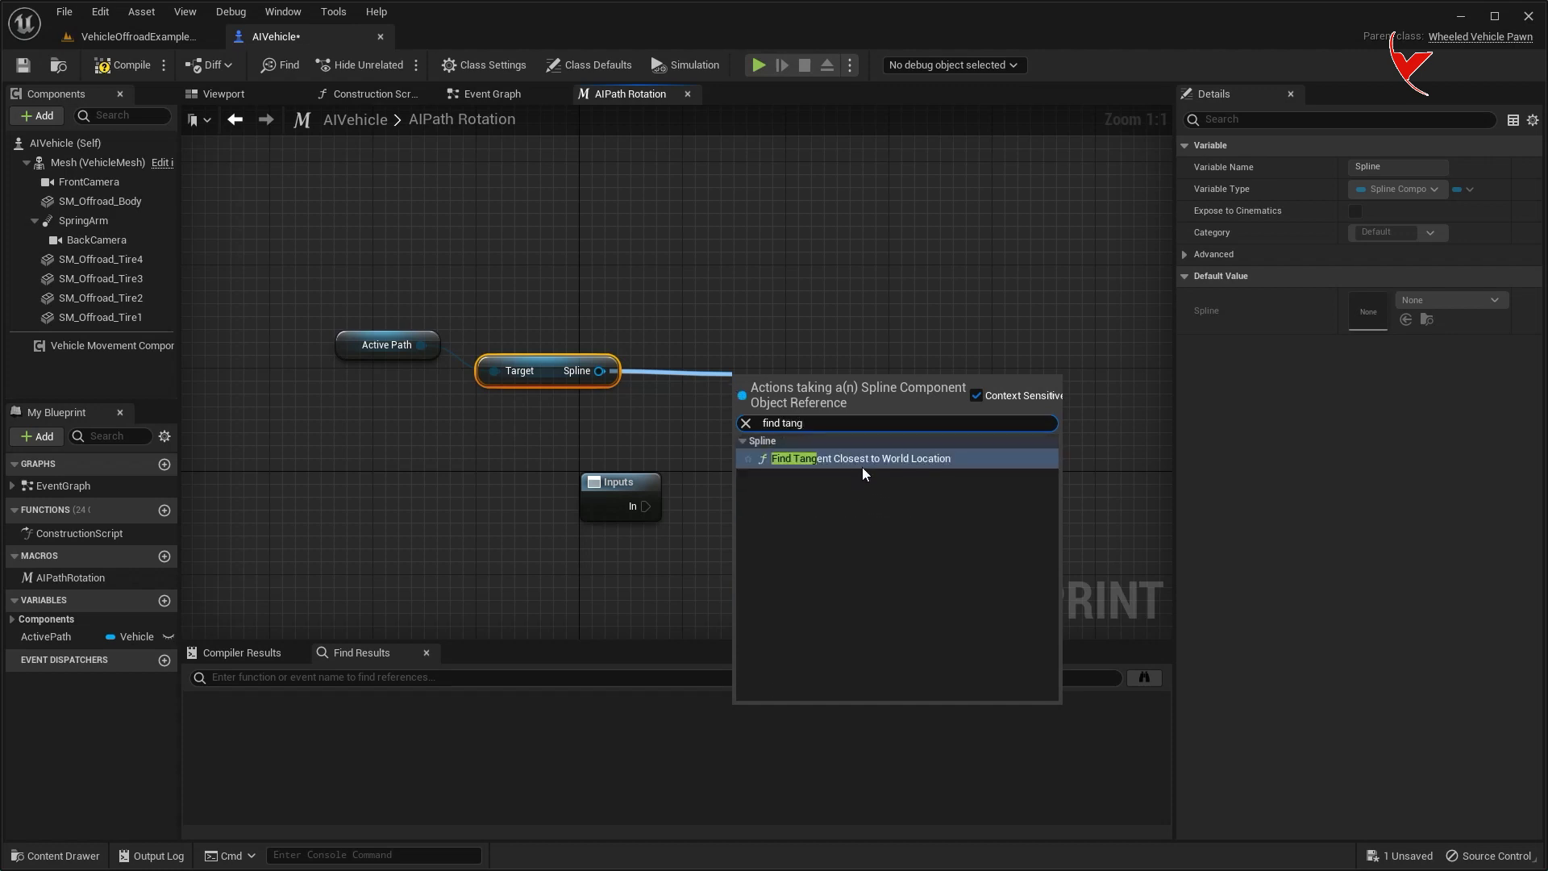
click(863, 467)
drag(842, 403, 832, 343)
click(770, 416)
click(776, 449)
scroll(757, 443, down, 3)
drag(570, 411, 726, 442)
scroll(490, 461, down, 4)
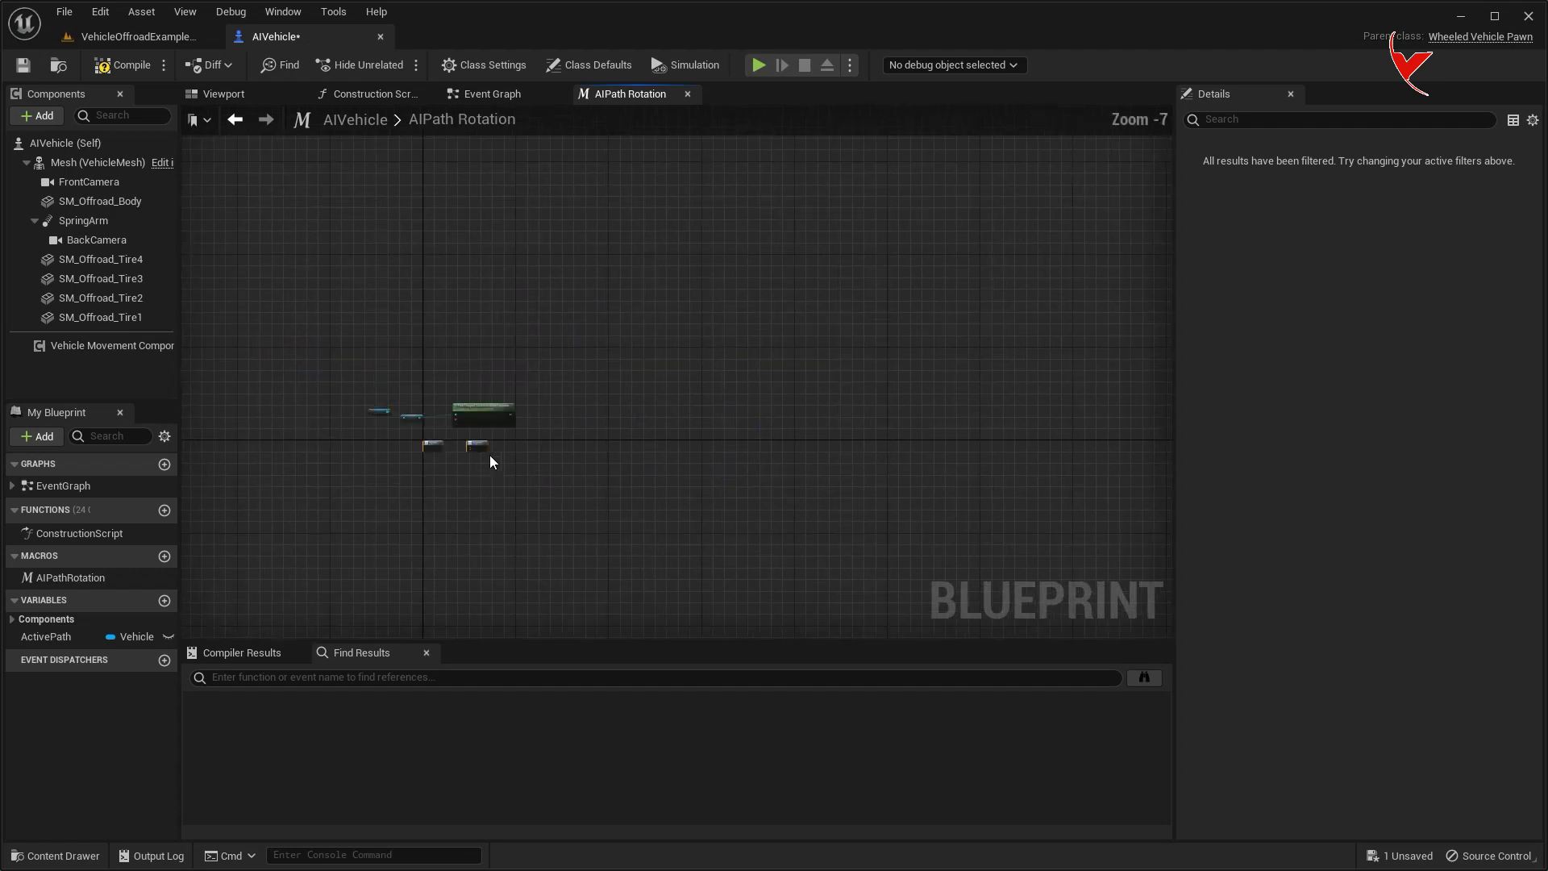
scroll(649, 417, up, 4)
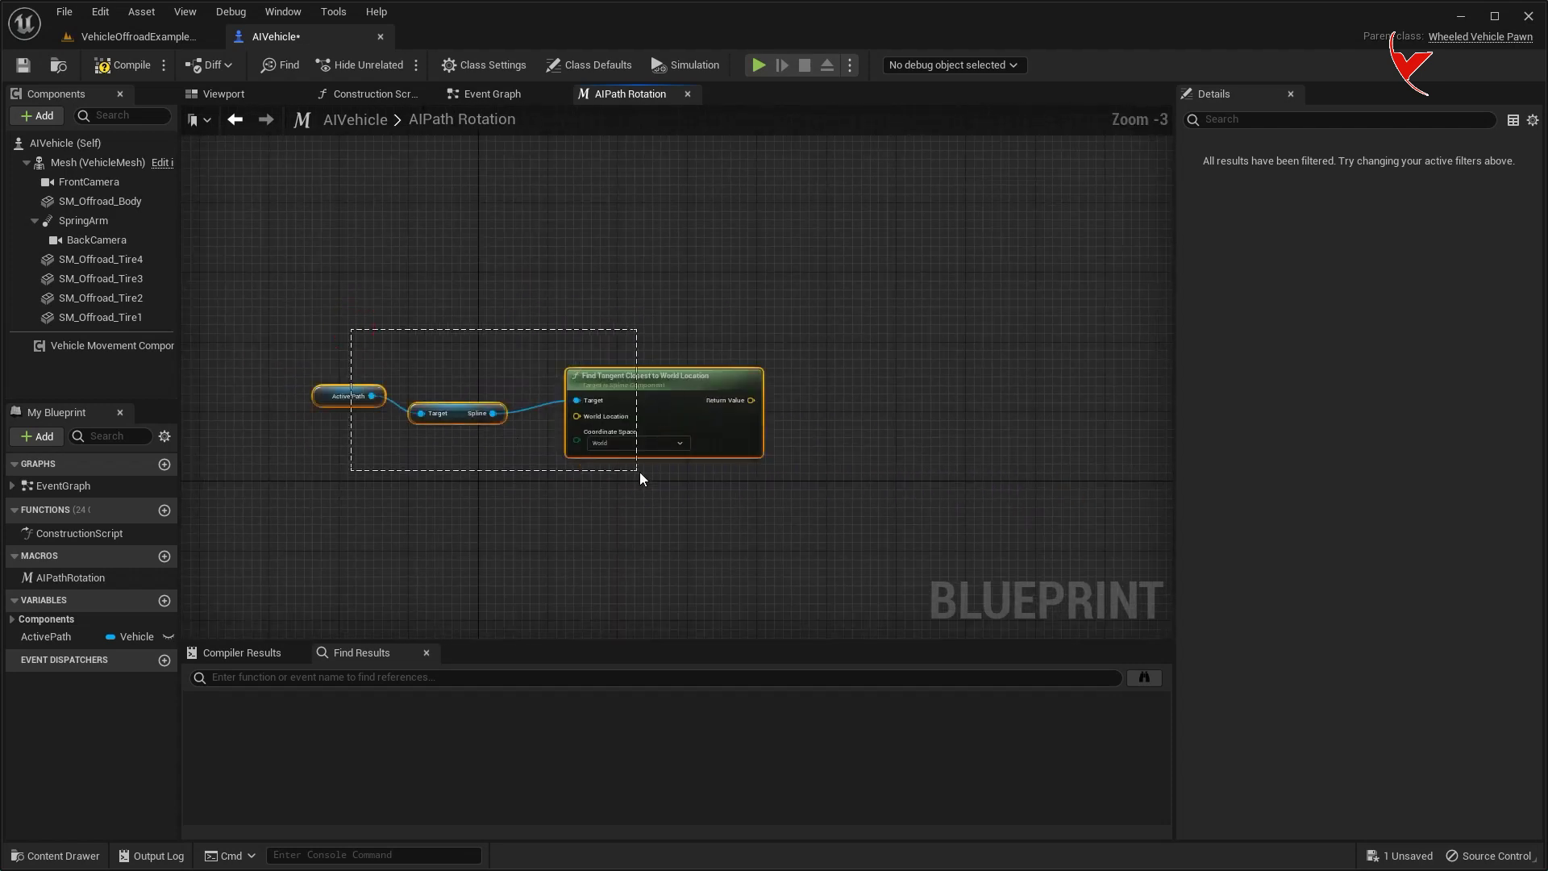
scroll(436, 439, up, 2)
mouse_move(324, 354)
mouse_down()
mouse_move(392, 407)
mouse_move(500, 440)
mouse_move(507, 375)
mouse_up()
drag(376, 349, 366, 307)
mouse_move(512, 470)
right_down()
mouse_move(472, 397)
mouse_move(466, 408)
right_up()
- Feed Get Actor Location into the tangent node's World Location
right_click(370, 429)
text(get actor loc)
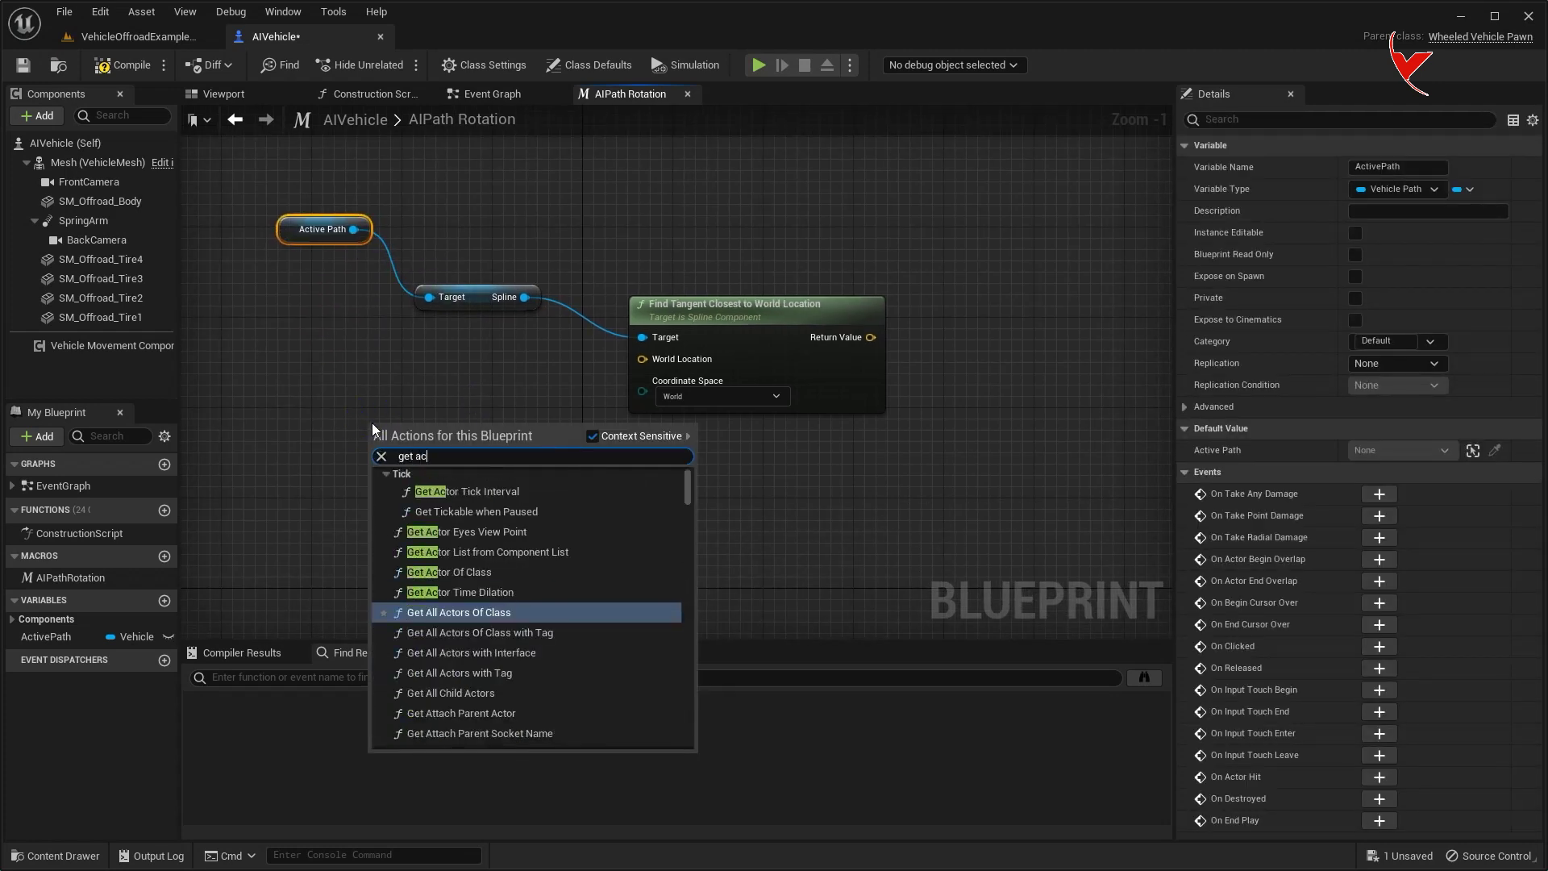
click(424, 511)
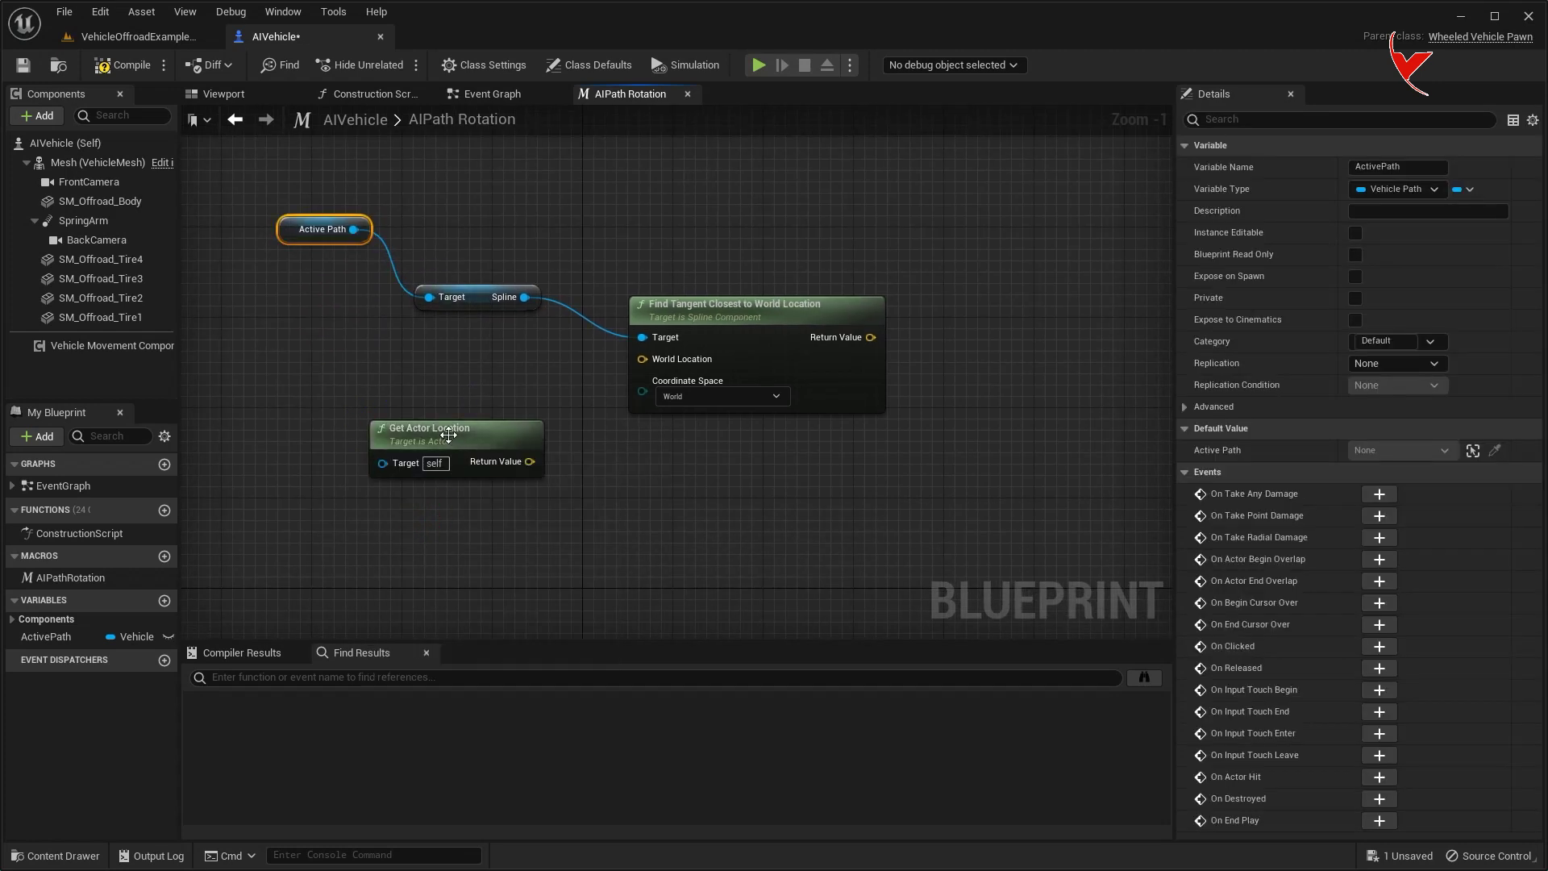
drag(637, 361, 643, 360)
drag(395, 449, 466, 421)
right_drag(664, 436, 471, 437)
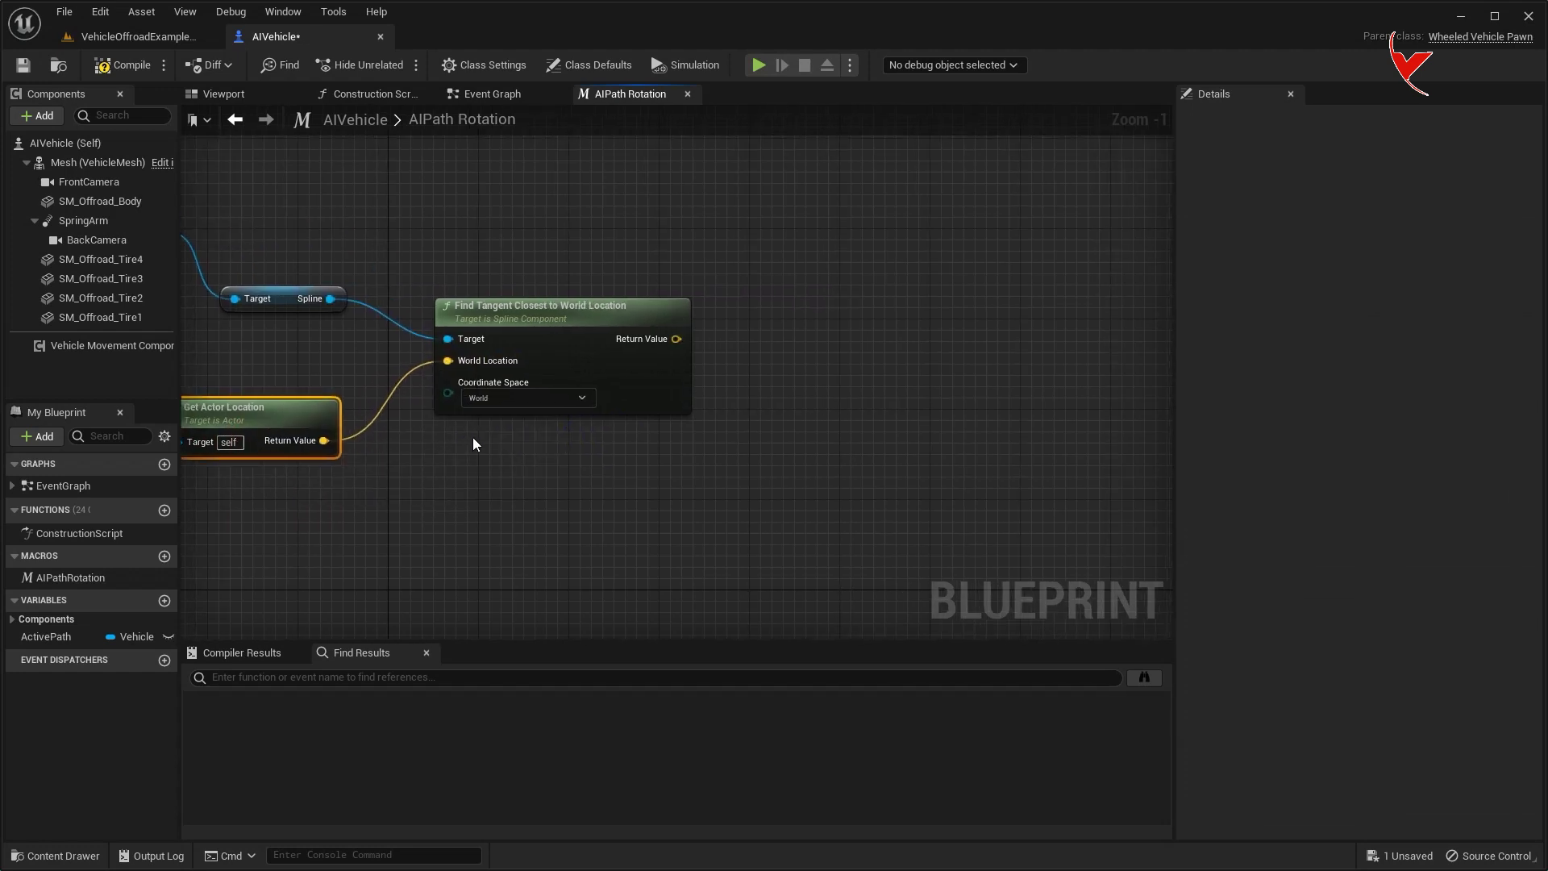
- Normalize the returned spline tangent
drag(675, 338, 727, 342)
text(normali)
click(799, 427)
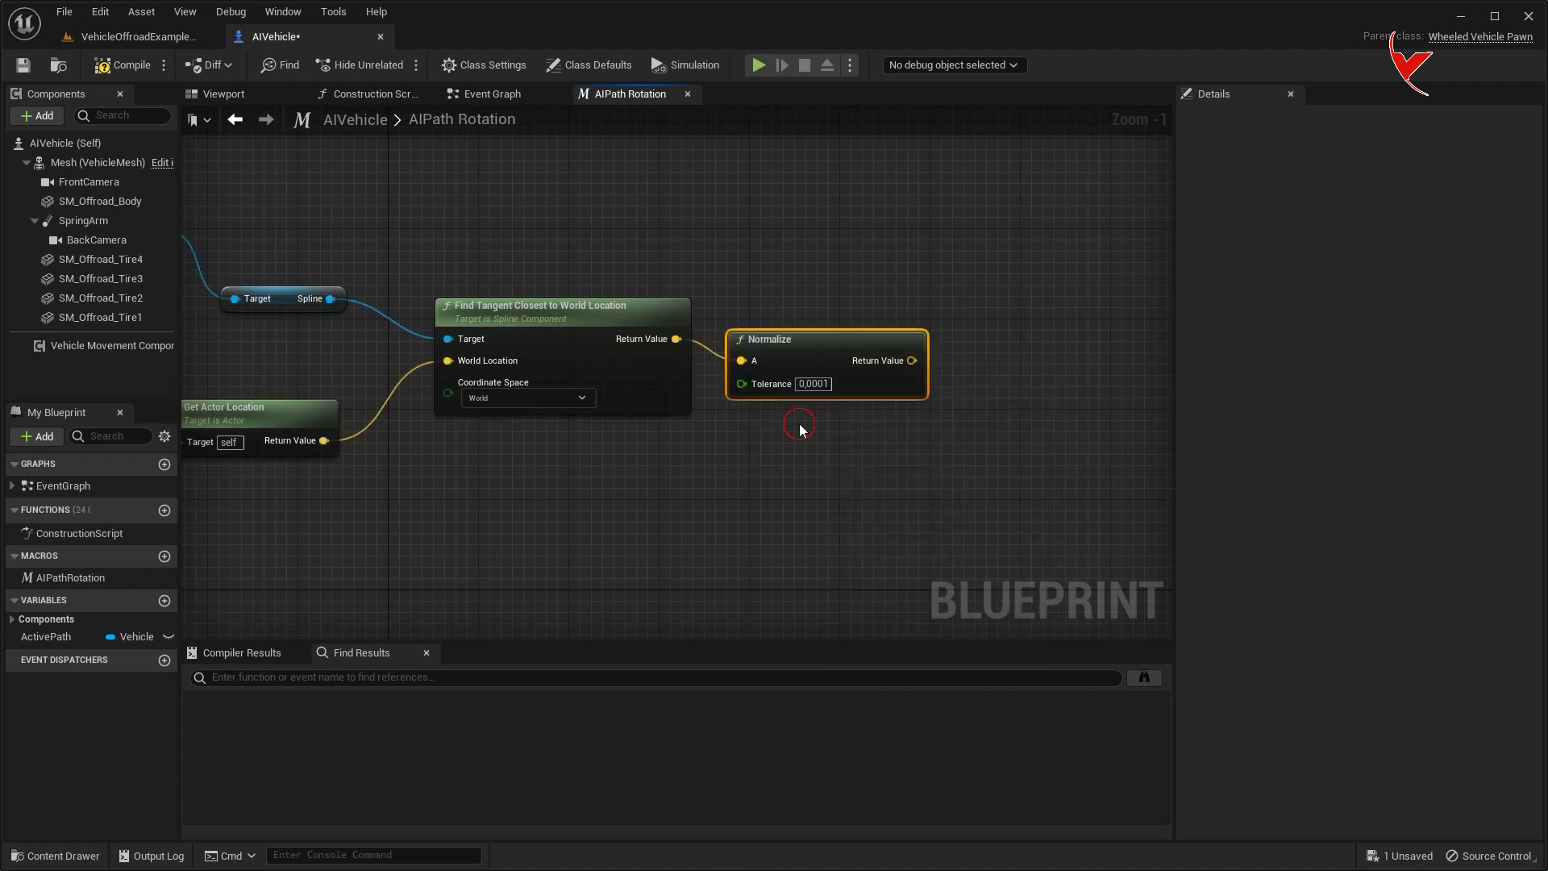
drag(806, 342, 817, 320)
right_drag(926, 339, 732, 335)
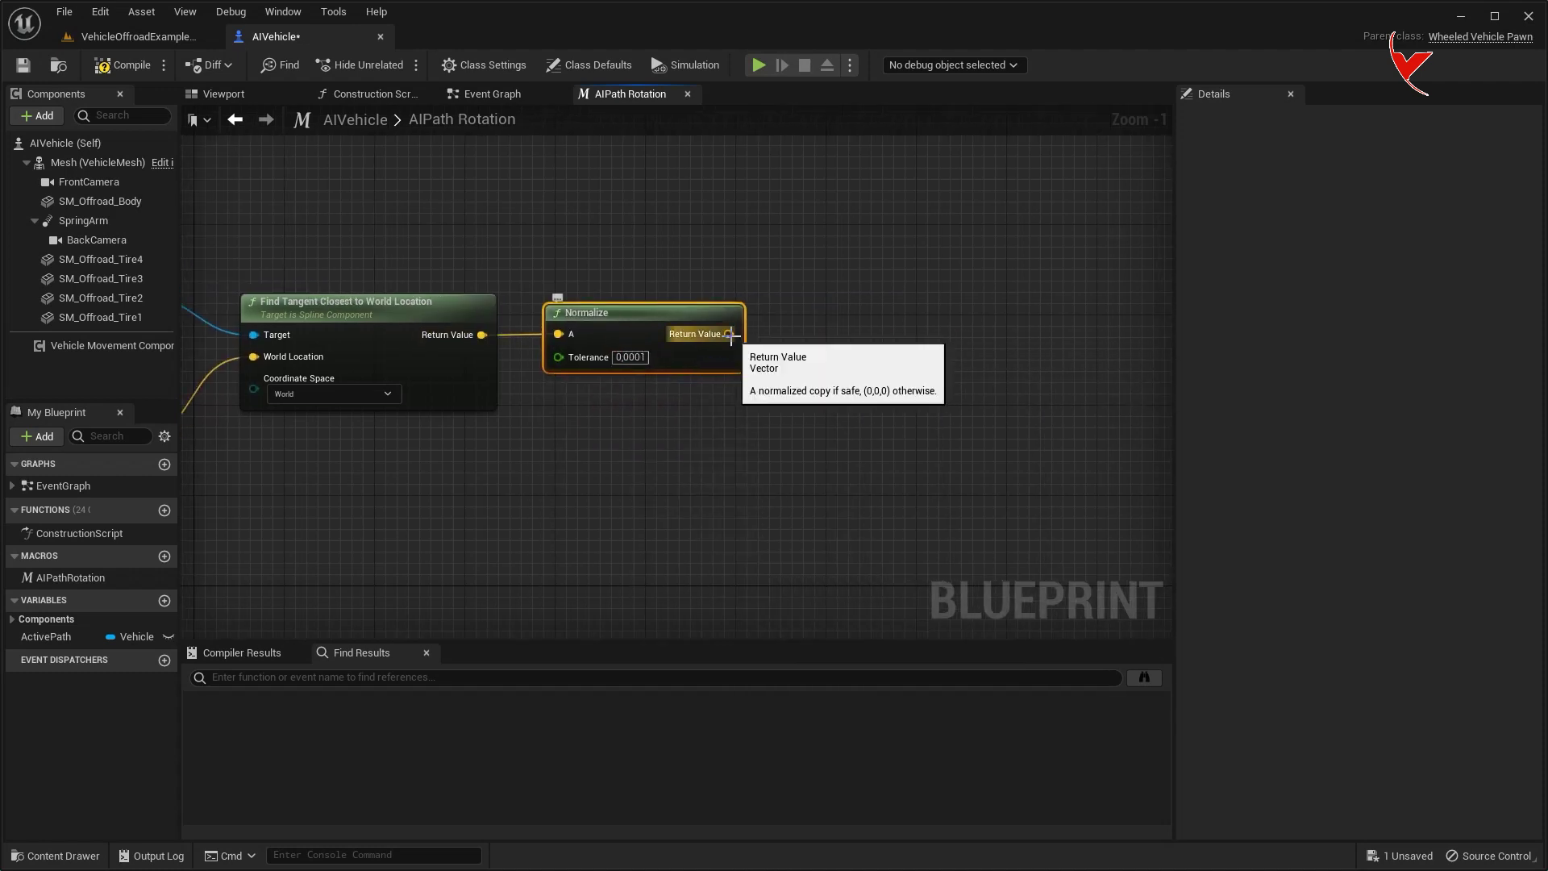
- Multiply the normalized tangent by a float of 500
drag(730, 336, 804, 360)
text(*)
click(860, 443)
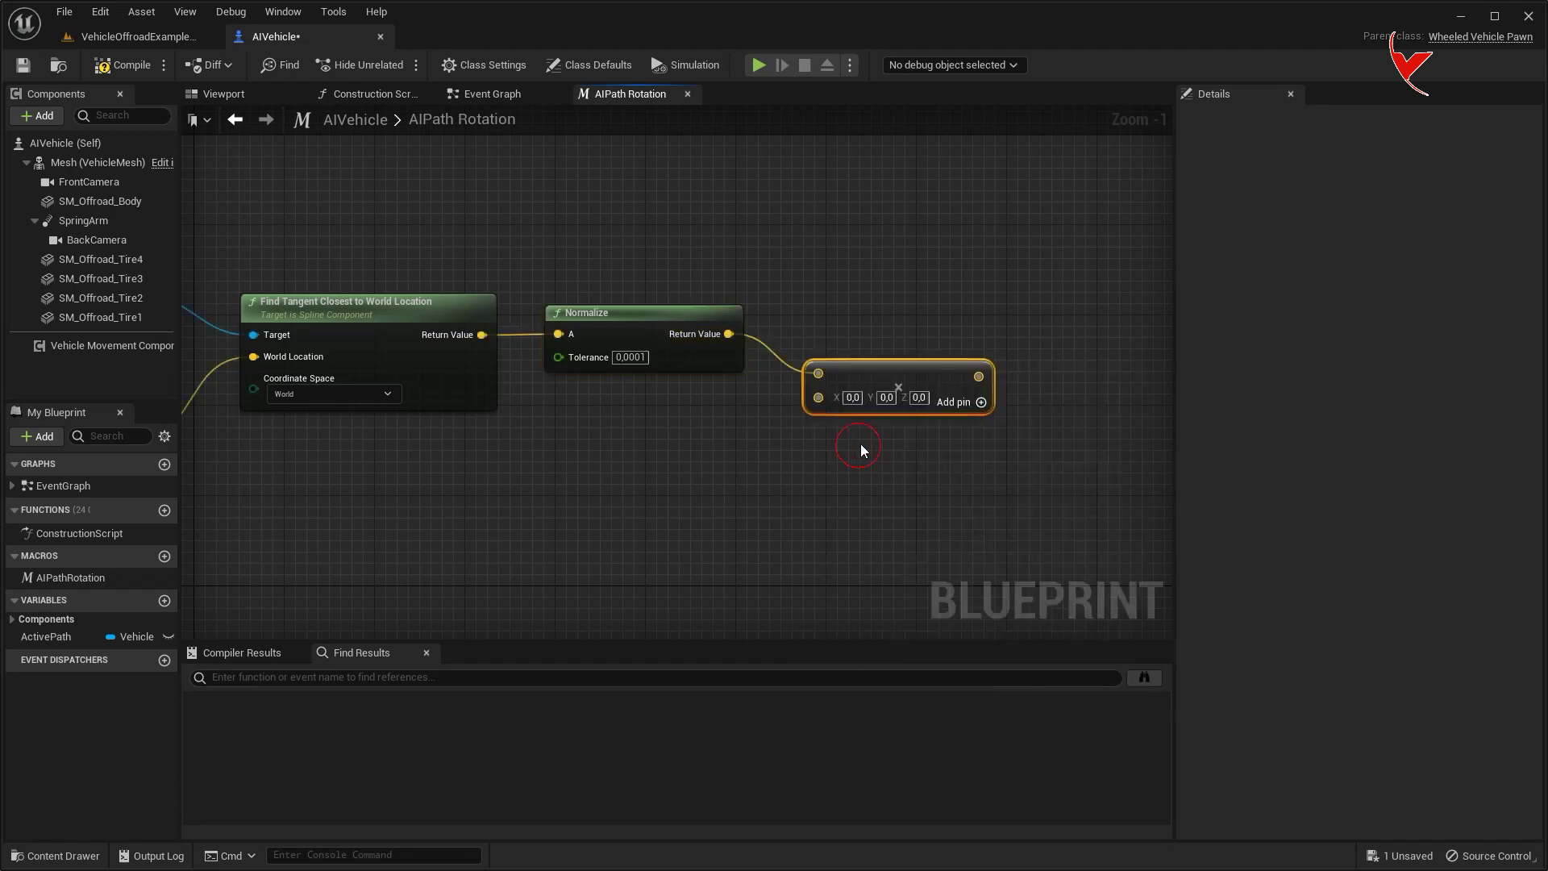
right_click(818, 398)
mouse_move(867, 625)
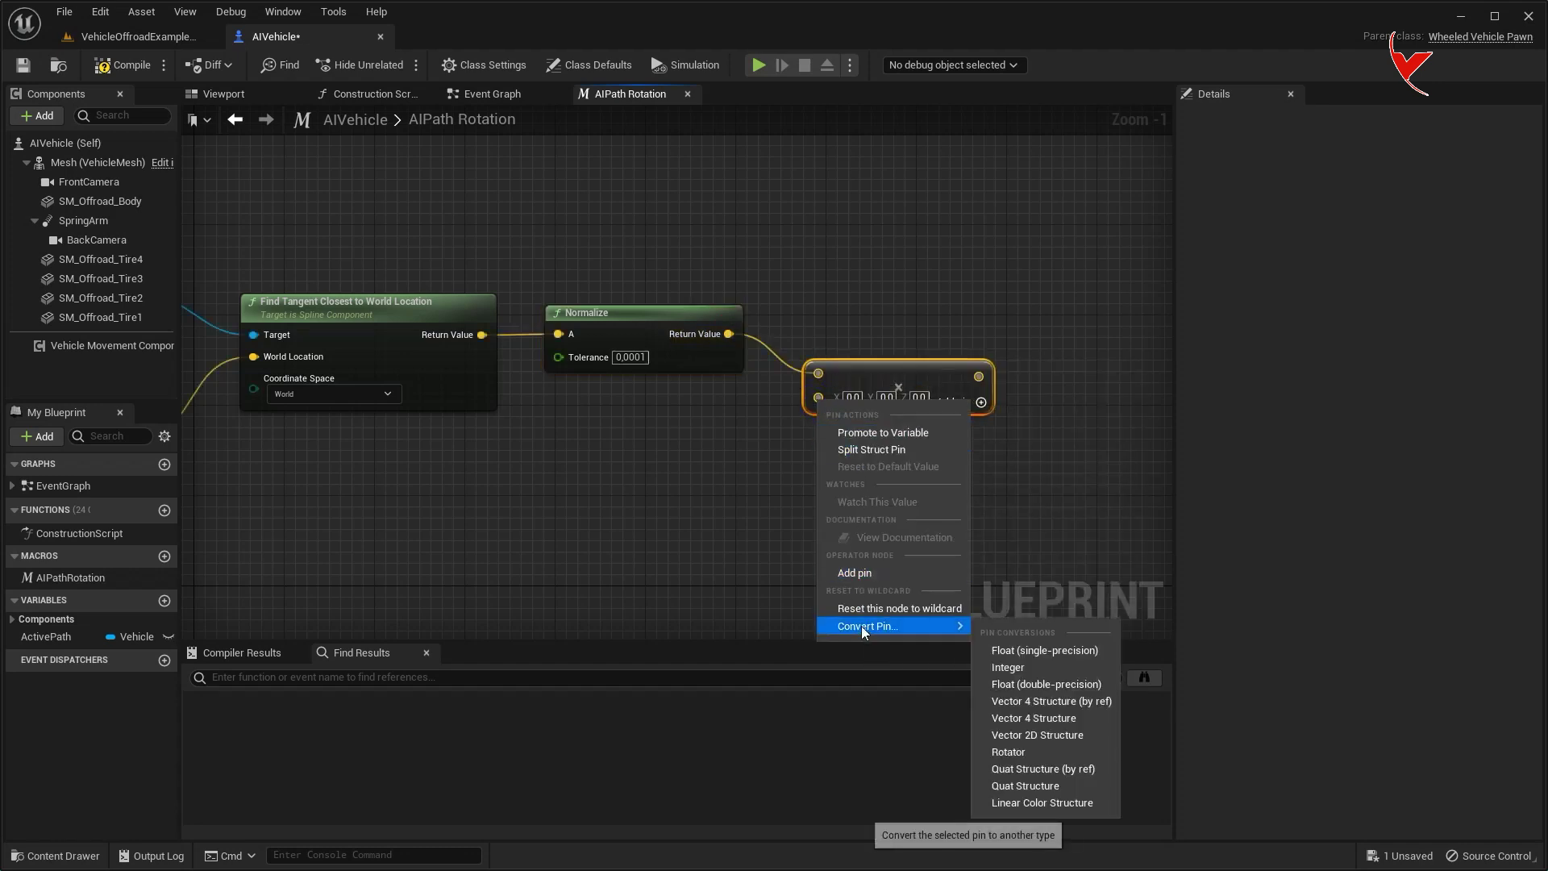
click(1033, 692)
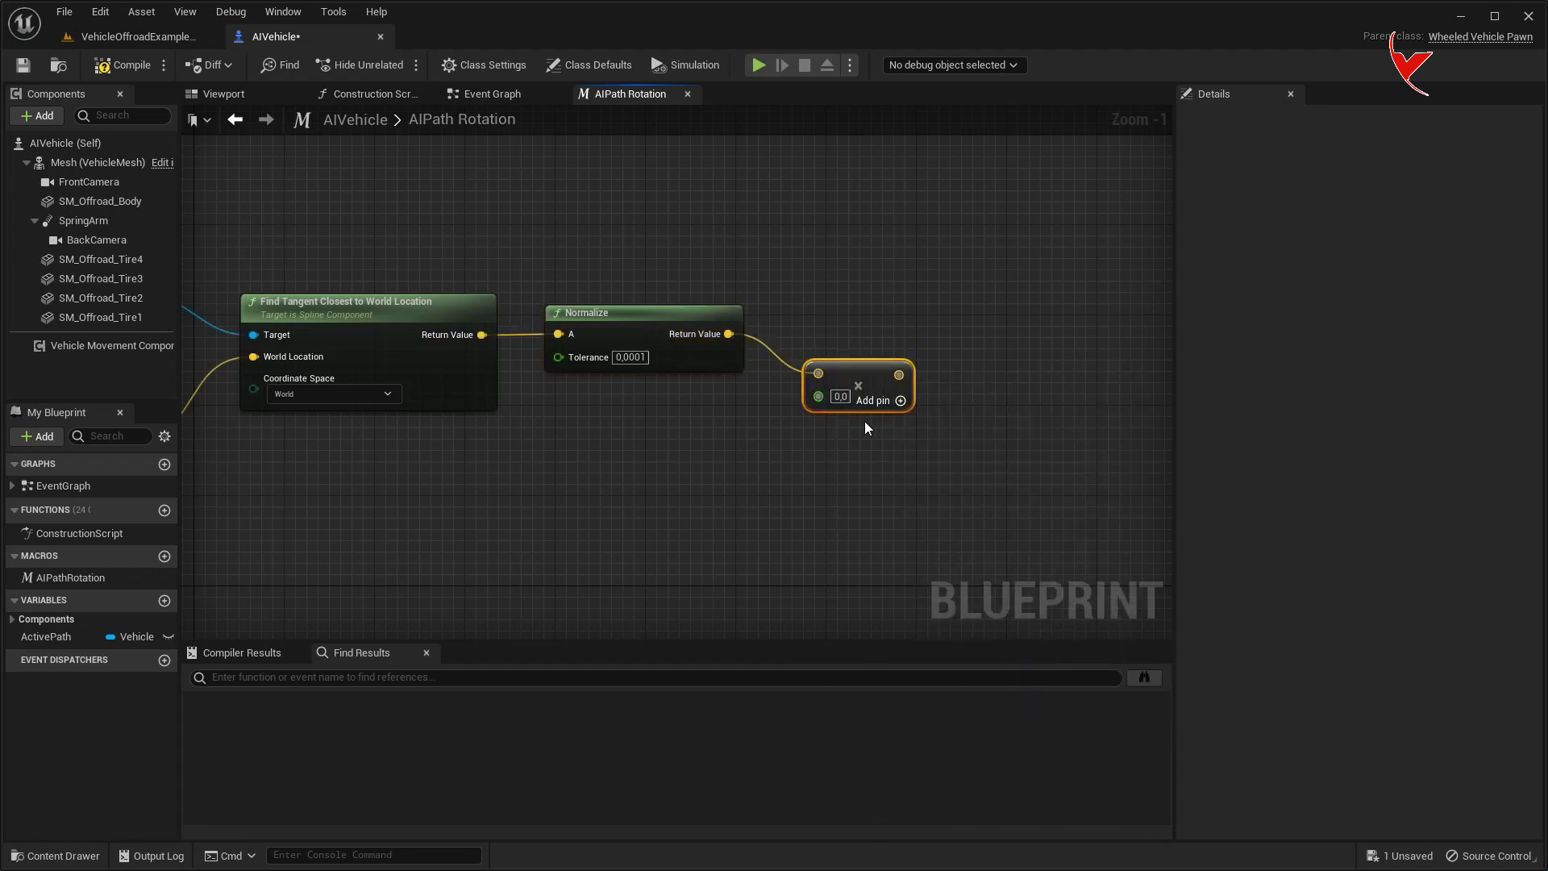
right_drag(867, 427, 824, 425)
click(796, 394)
text(00)
key(Return)
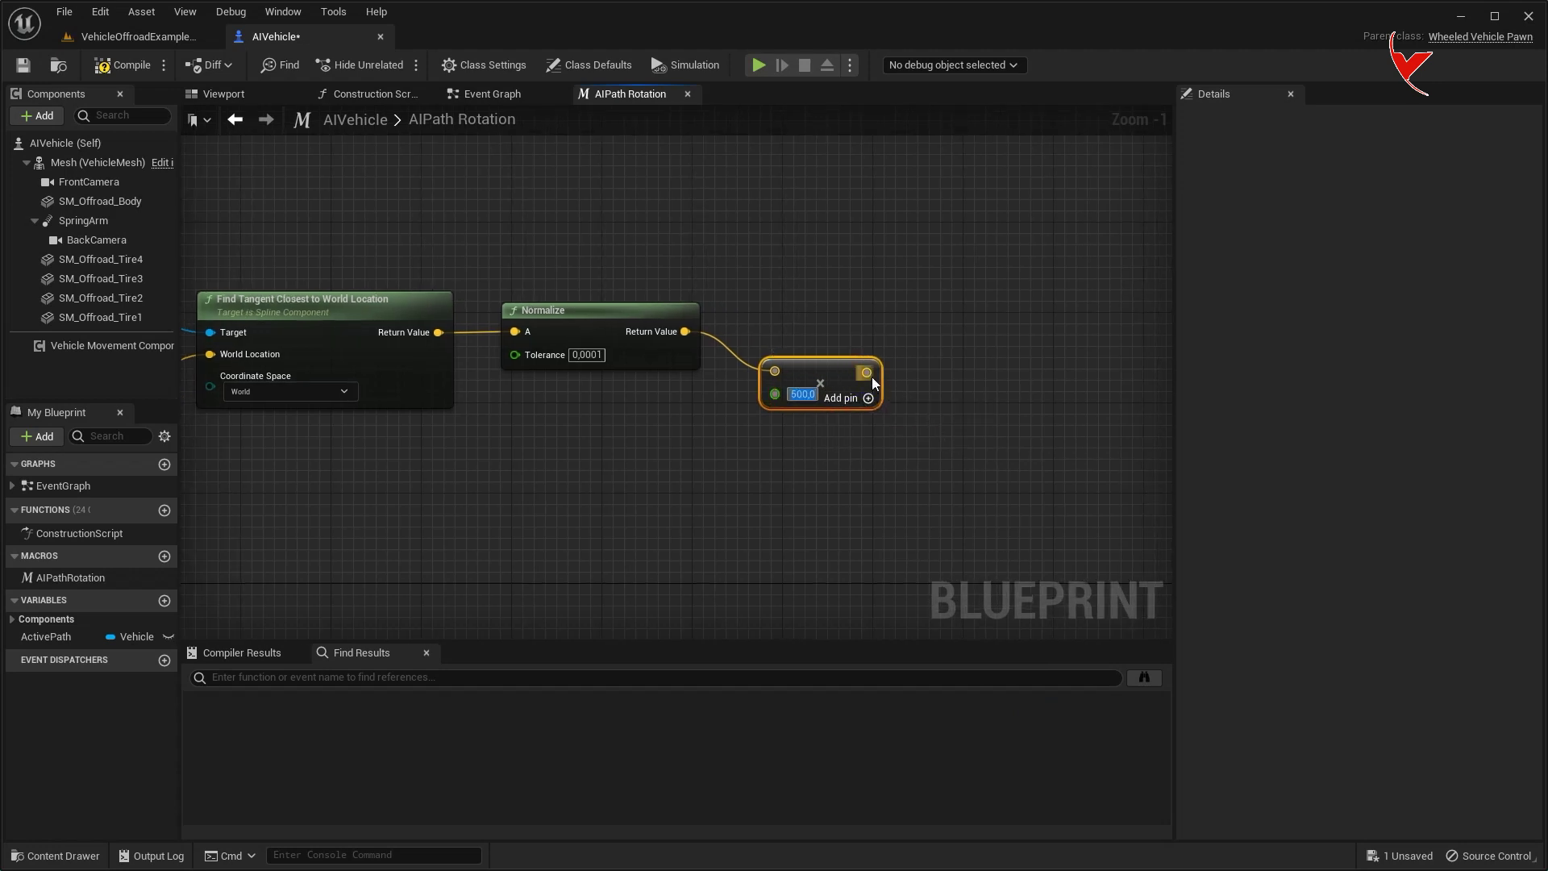
- Add the actor location to the scaled tangent vector
drag(870, 374, 942, 448)
text(+)
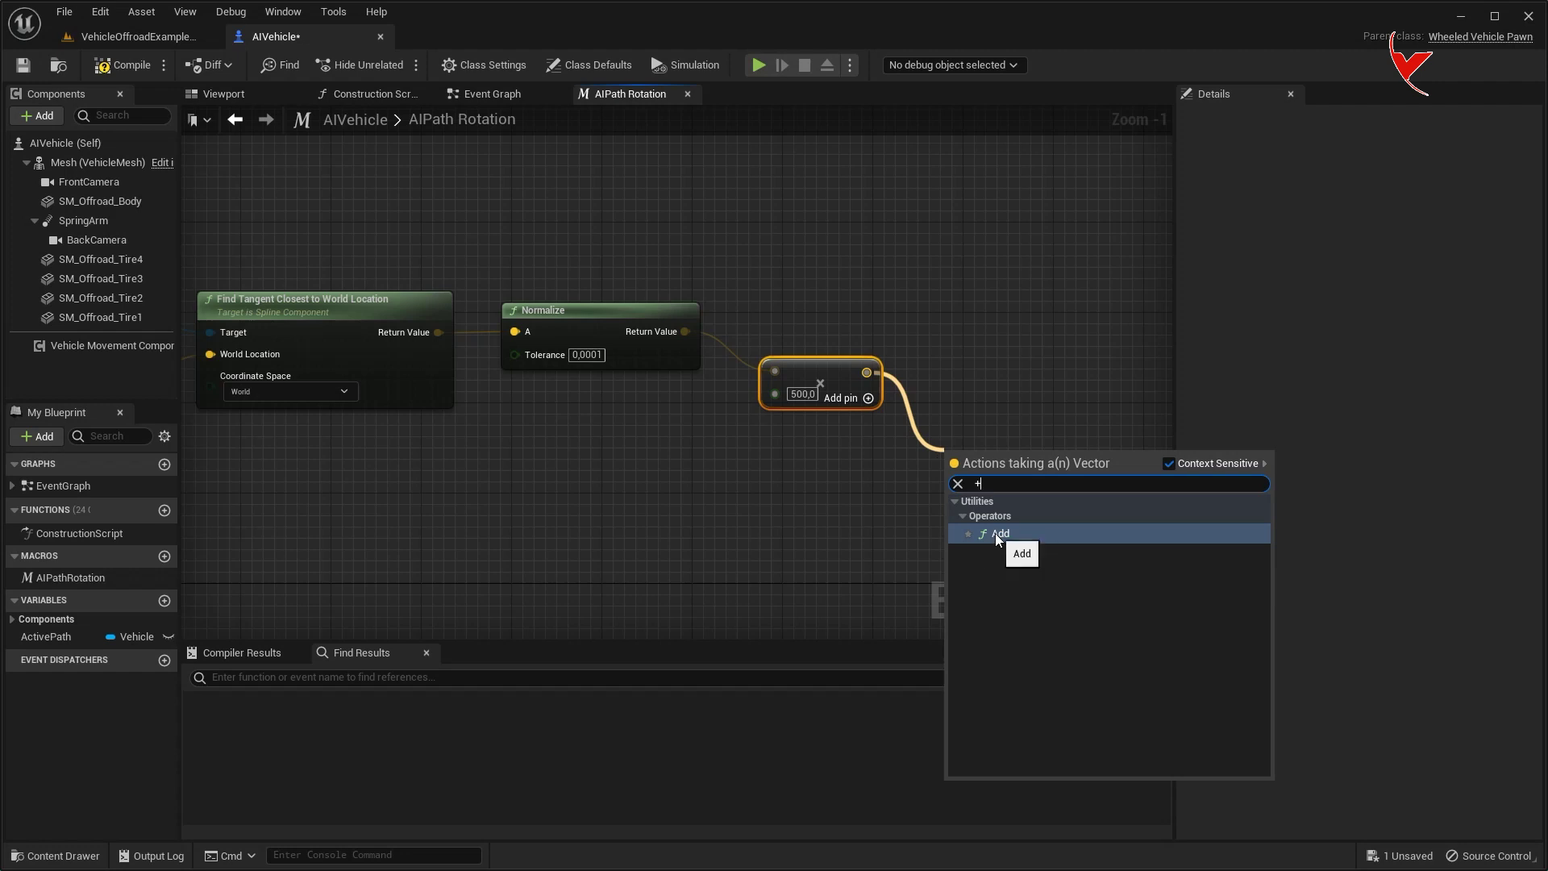
click(995, 534)
scroll(742, 476, down, 2)
right_drag(743, 476, 843, 411)
click(323, 403)
drag(339, 417, 1031, 418)
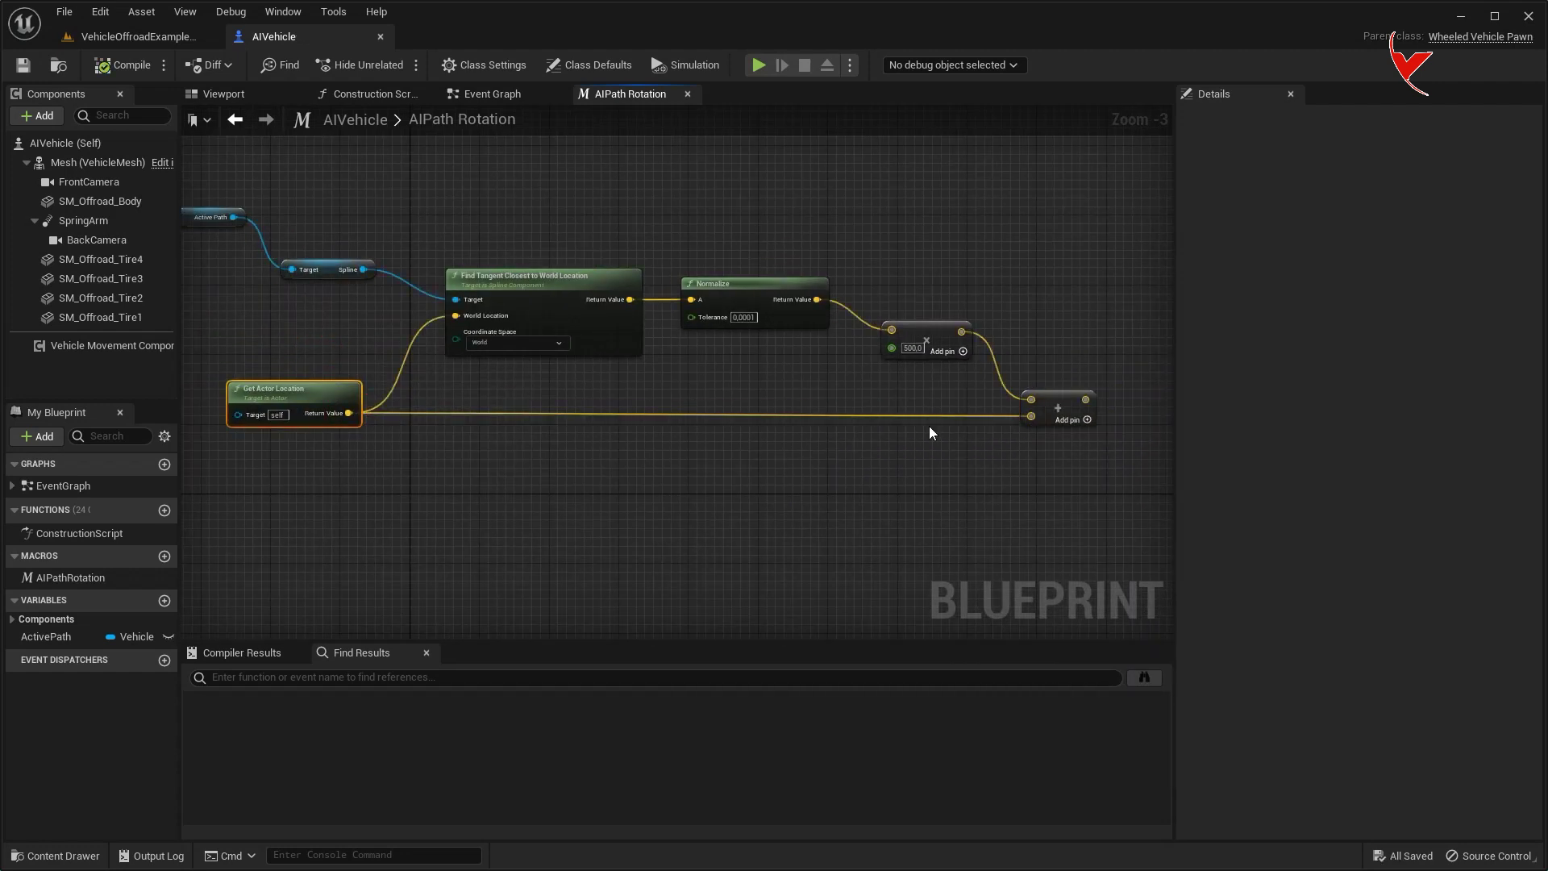
click(928, 433)
right_drag(929, 433, 930, 465)
- Add Find Location Closest to World Location, targeting the original Spline and deleting the duplicate
drag(234, 249, 758, 260)
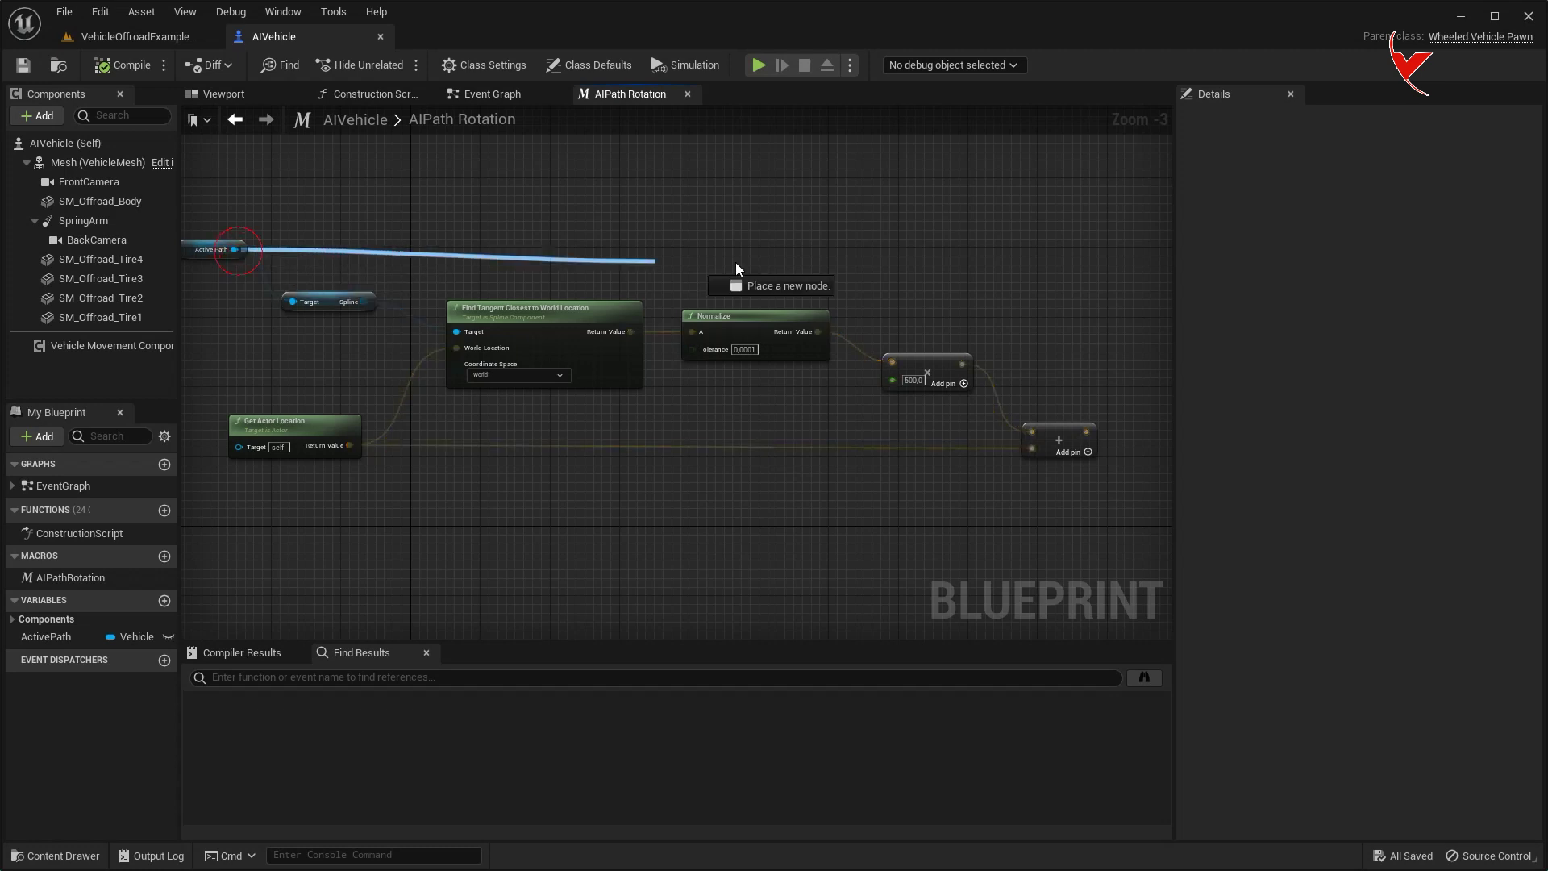
text(find location clo)
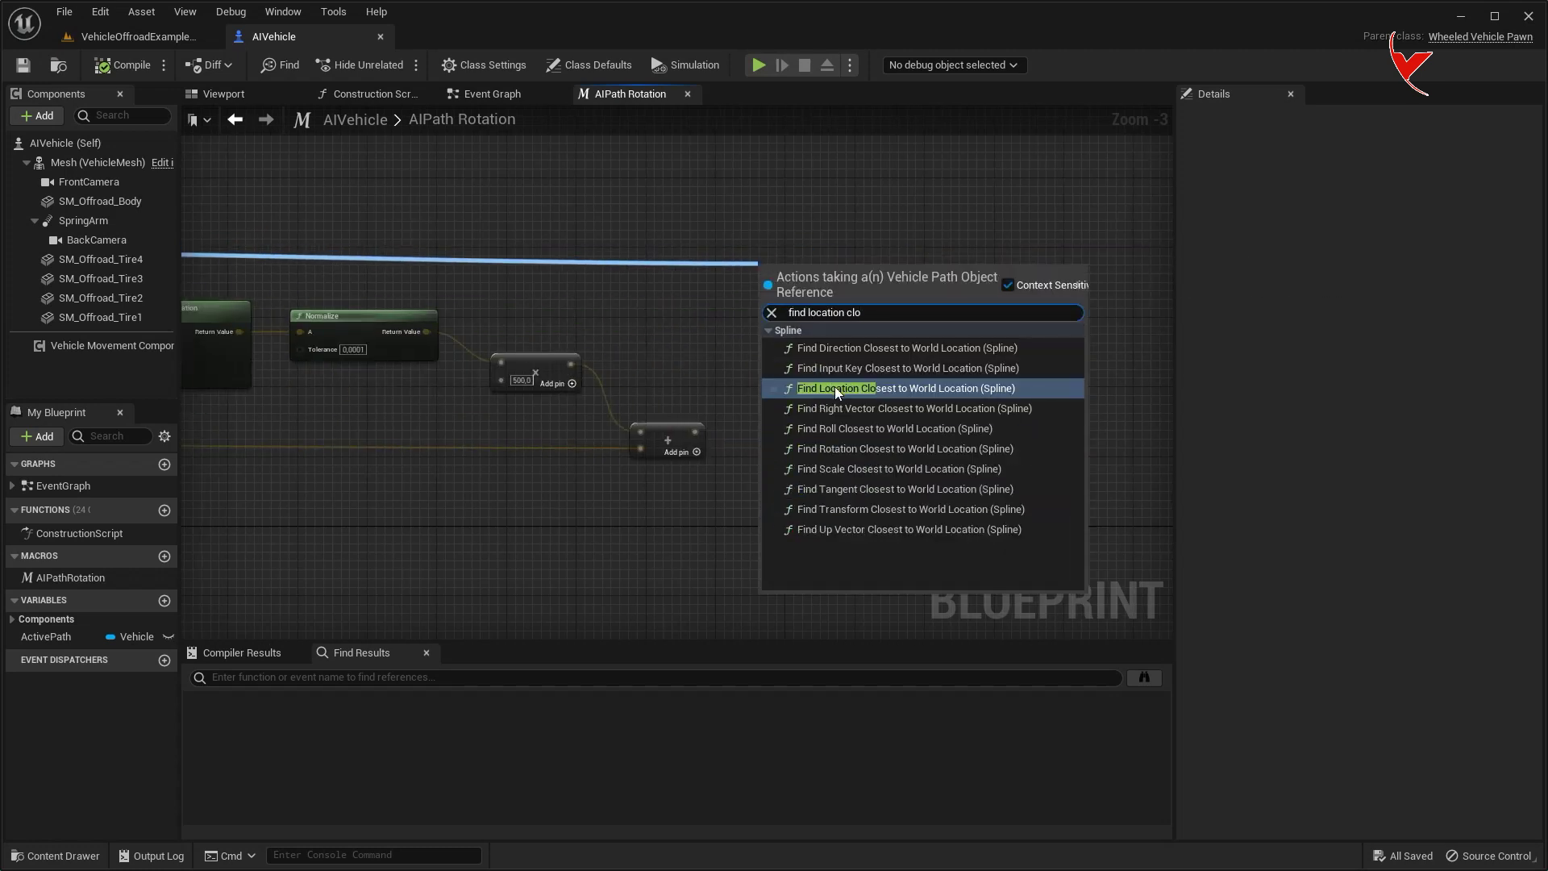
key(Return)
mouse_move(671, 274)
right_down()
mouse_move(957, 301)
mouse_move(929, 307)
right_up()
scroll(972, 307, down, 1)
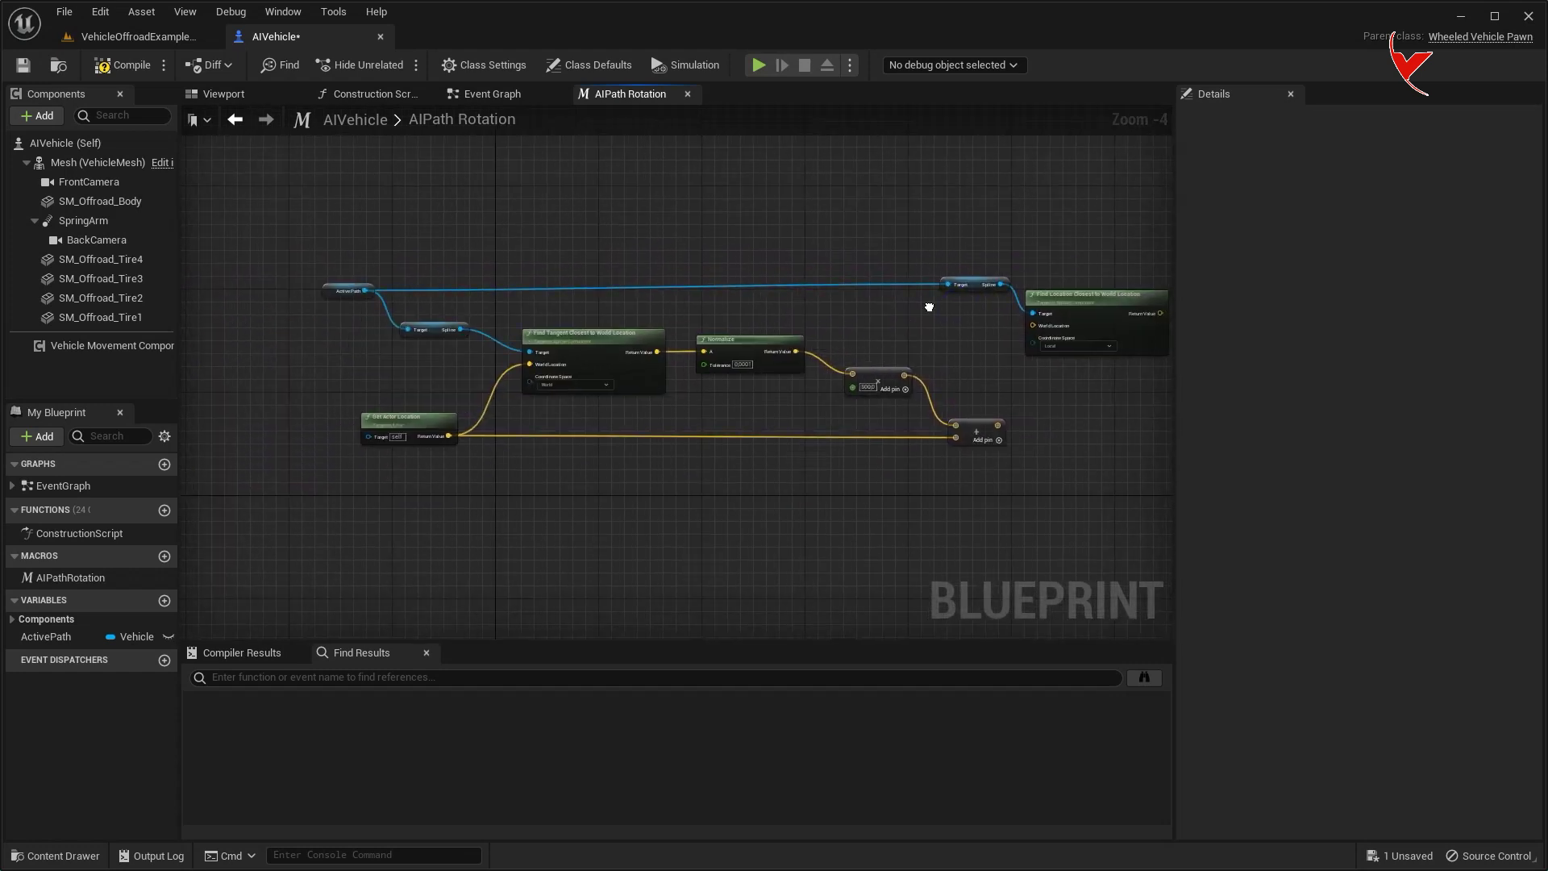
right_drag(735, 322, 730, 341)
click(436, 324)
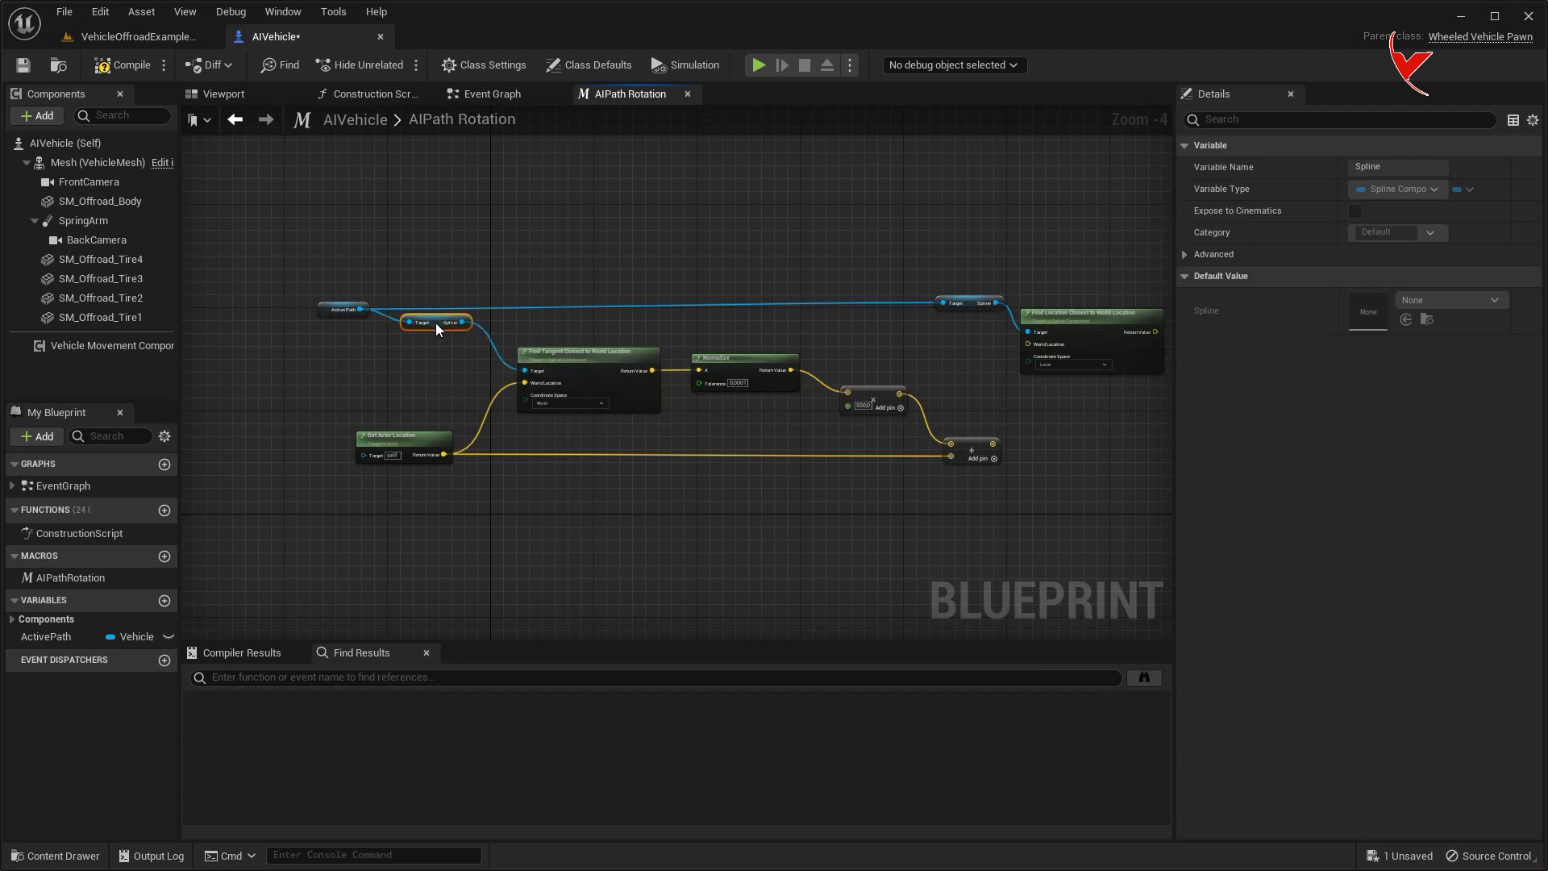
click(959, 303)
key(Delete)
drag(462, 322, 1028, 338)
right_drag(489, 373, 381, 373)
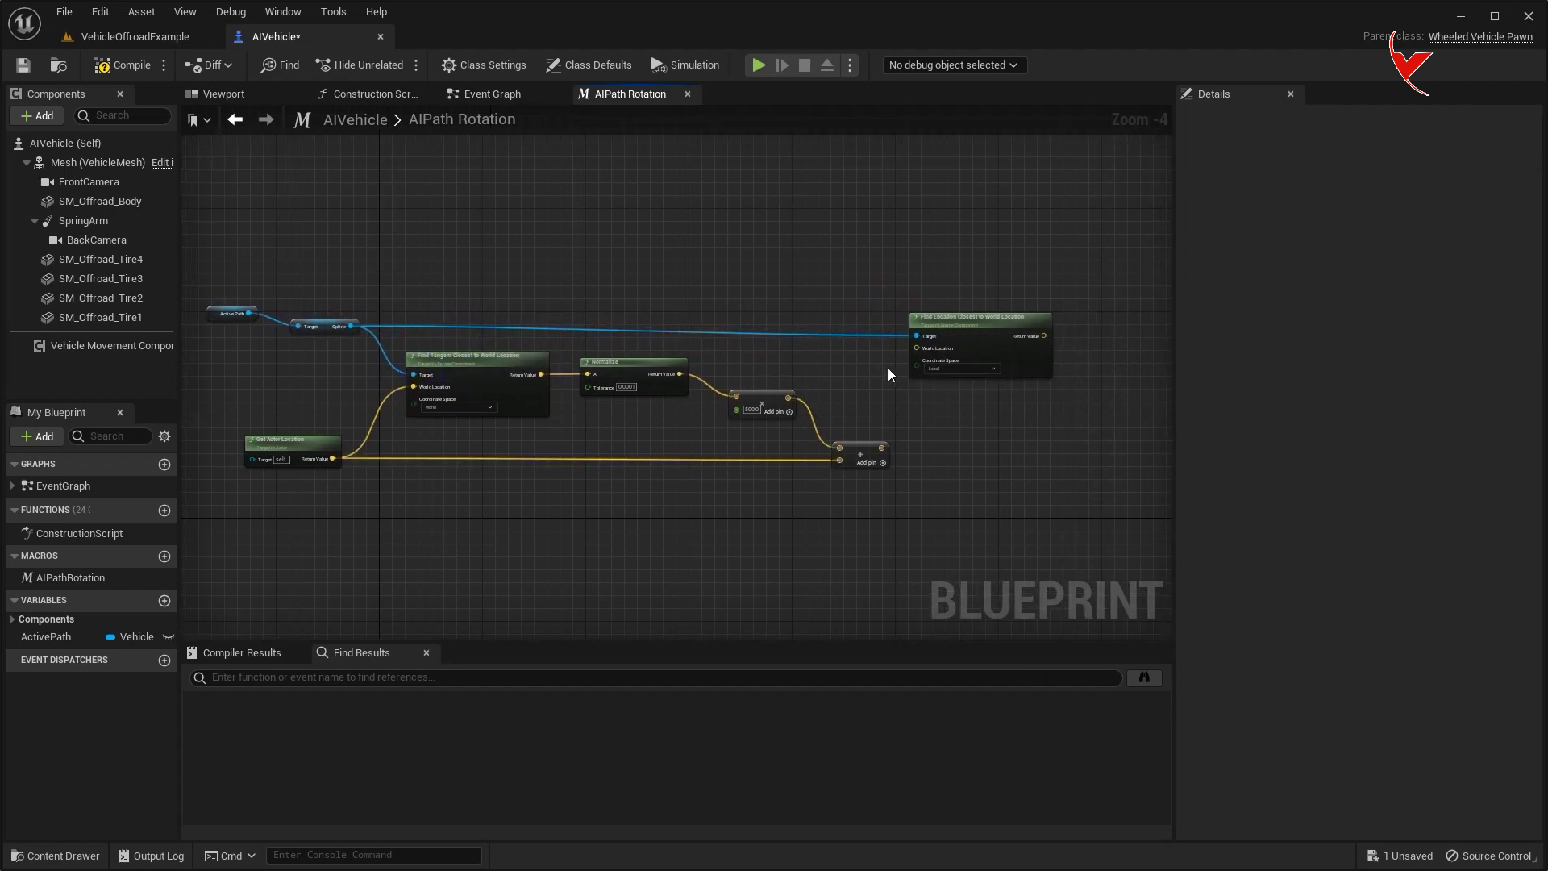
- Wire the Add result into Find Location's World Location and set it to World space
click(990, 311)
right_drag(895, 393, 753, 385)
scroll(753, 385, up, 2)
drag(739, 433, 831, 265)
click(859, 296)
click(863, 318)
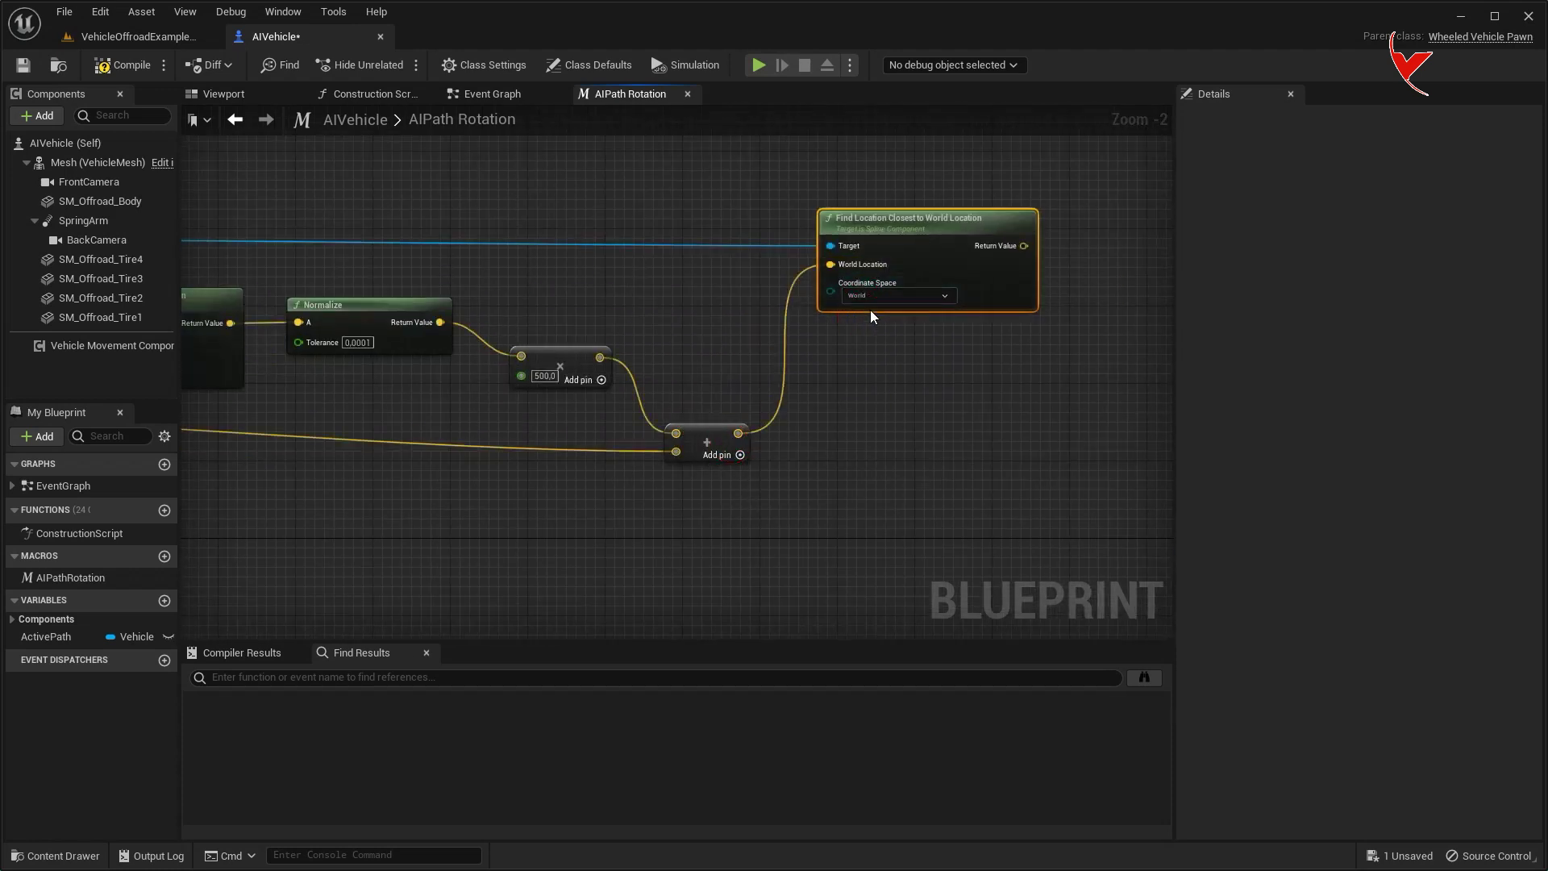
scroll(869, 310, up, 1)
scroll(804, 345, down, 2)
mouse_move(805, 345)
right_down()
mouse_move(1024, 343)
mouse_move(585, 399)
right_up()
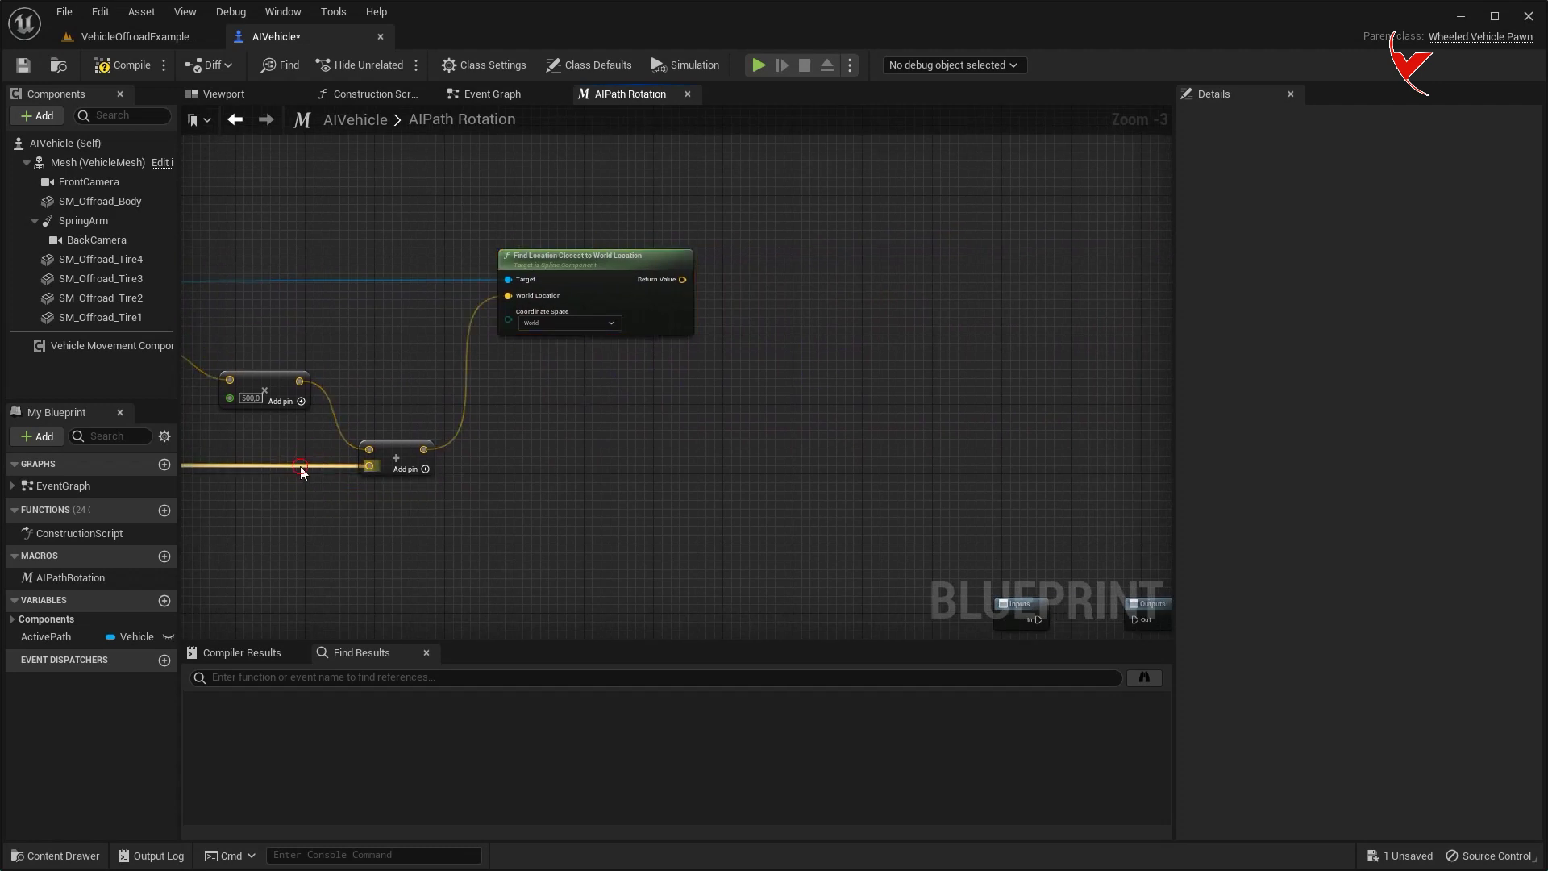
mouse_move(300, 466)
mouse_down()
mouse_move(301, 499)
mouse_move(548, 500)
mouse_up()
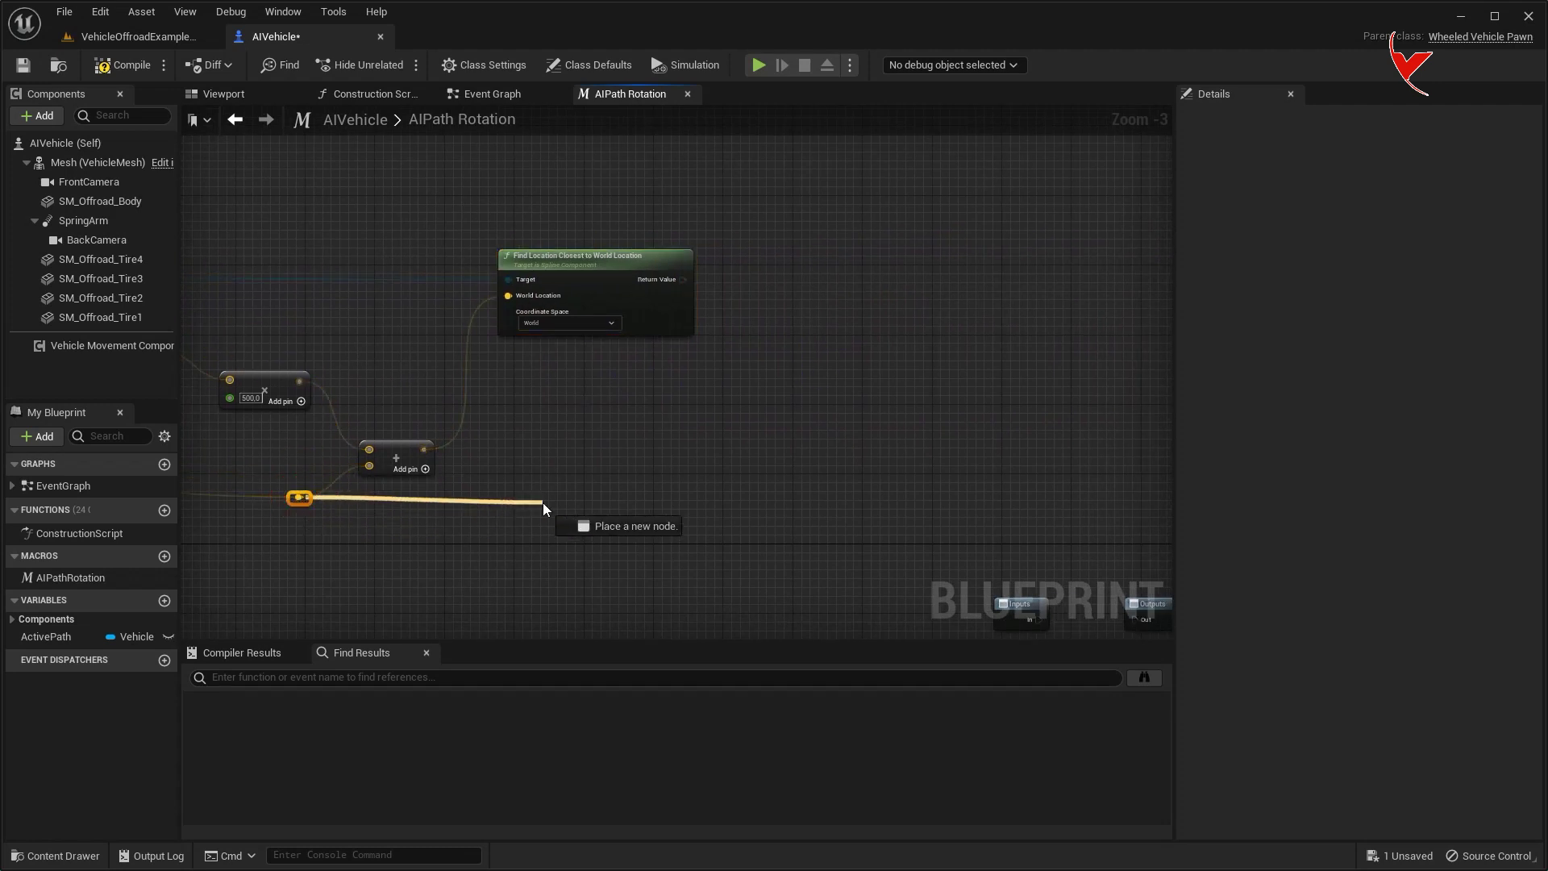
- Add a Find Look at Rotation node that targets the closest spline location
text(find loo at)
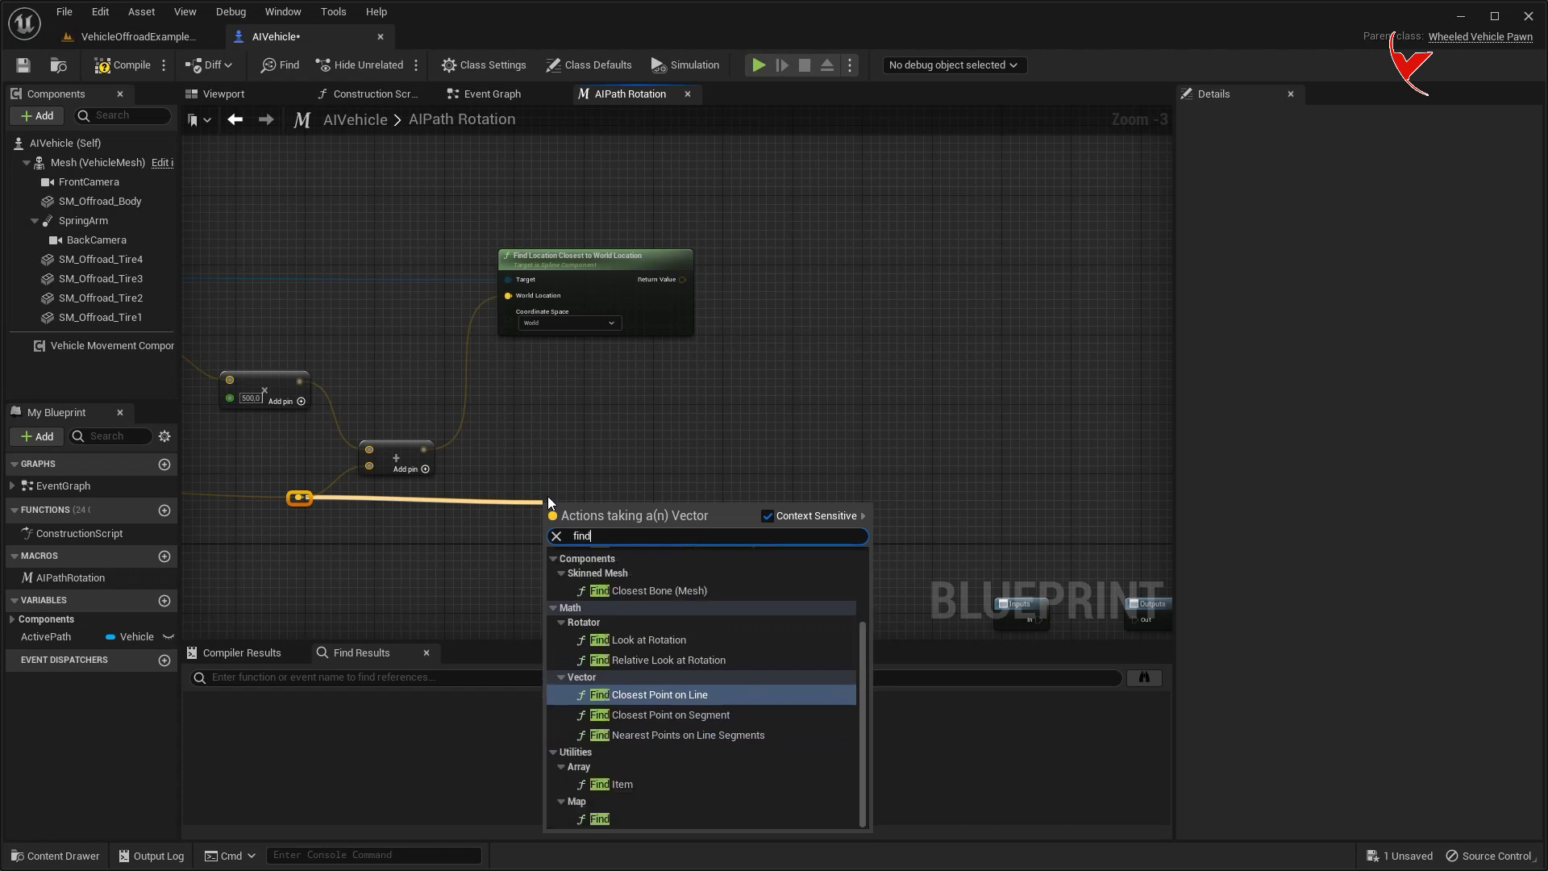
click(621, 585)
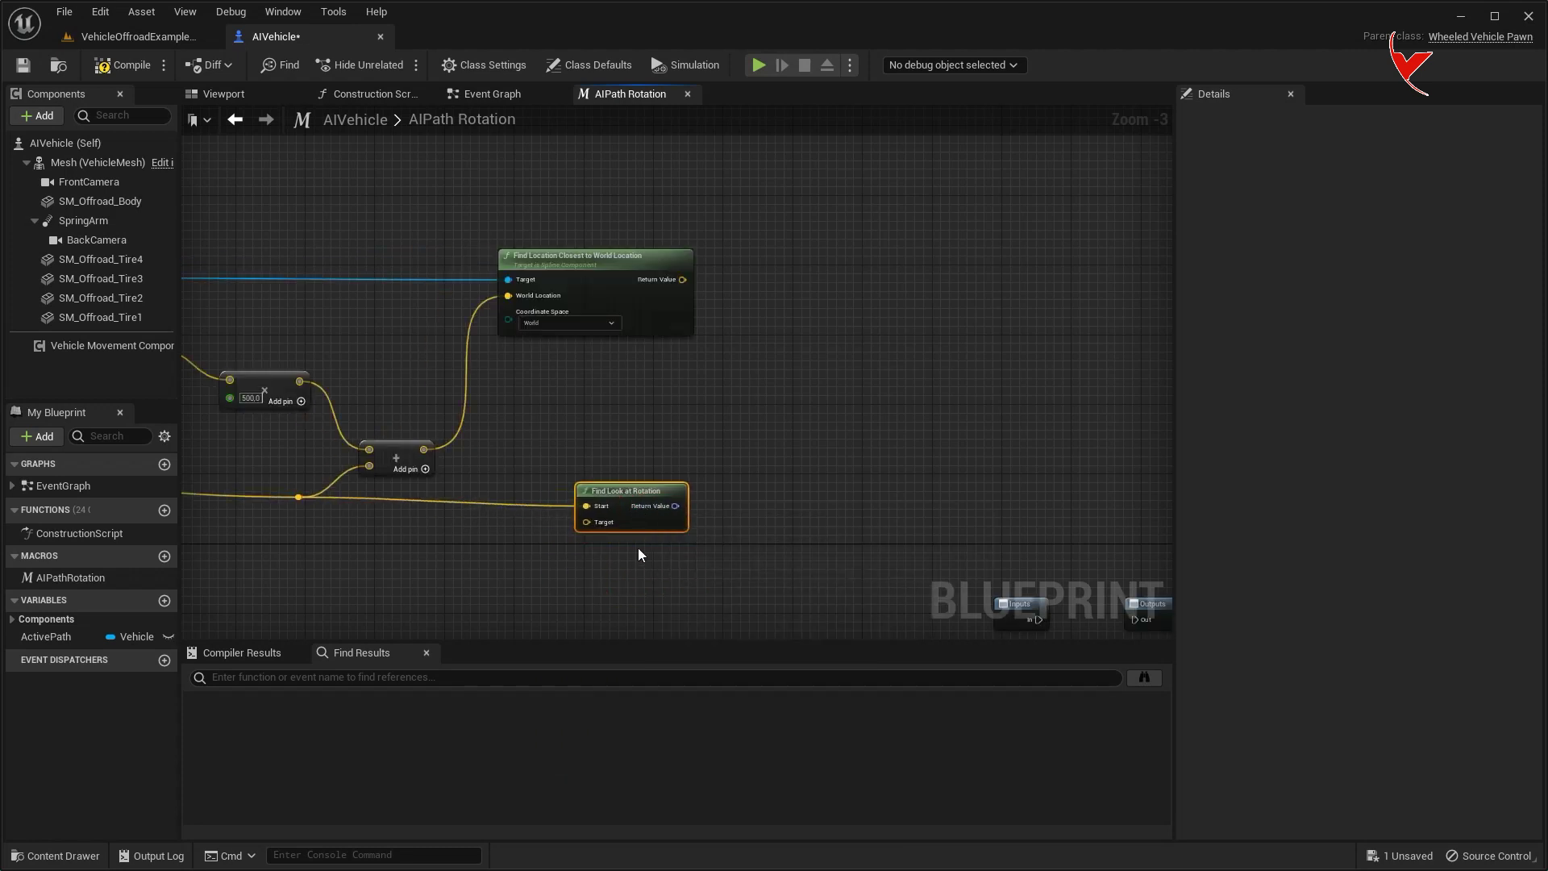
scroll(637, 549, up, 1)
right_drag(573, 448, 902, 462)
scroll(901, 462, down, 2)
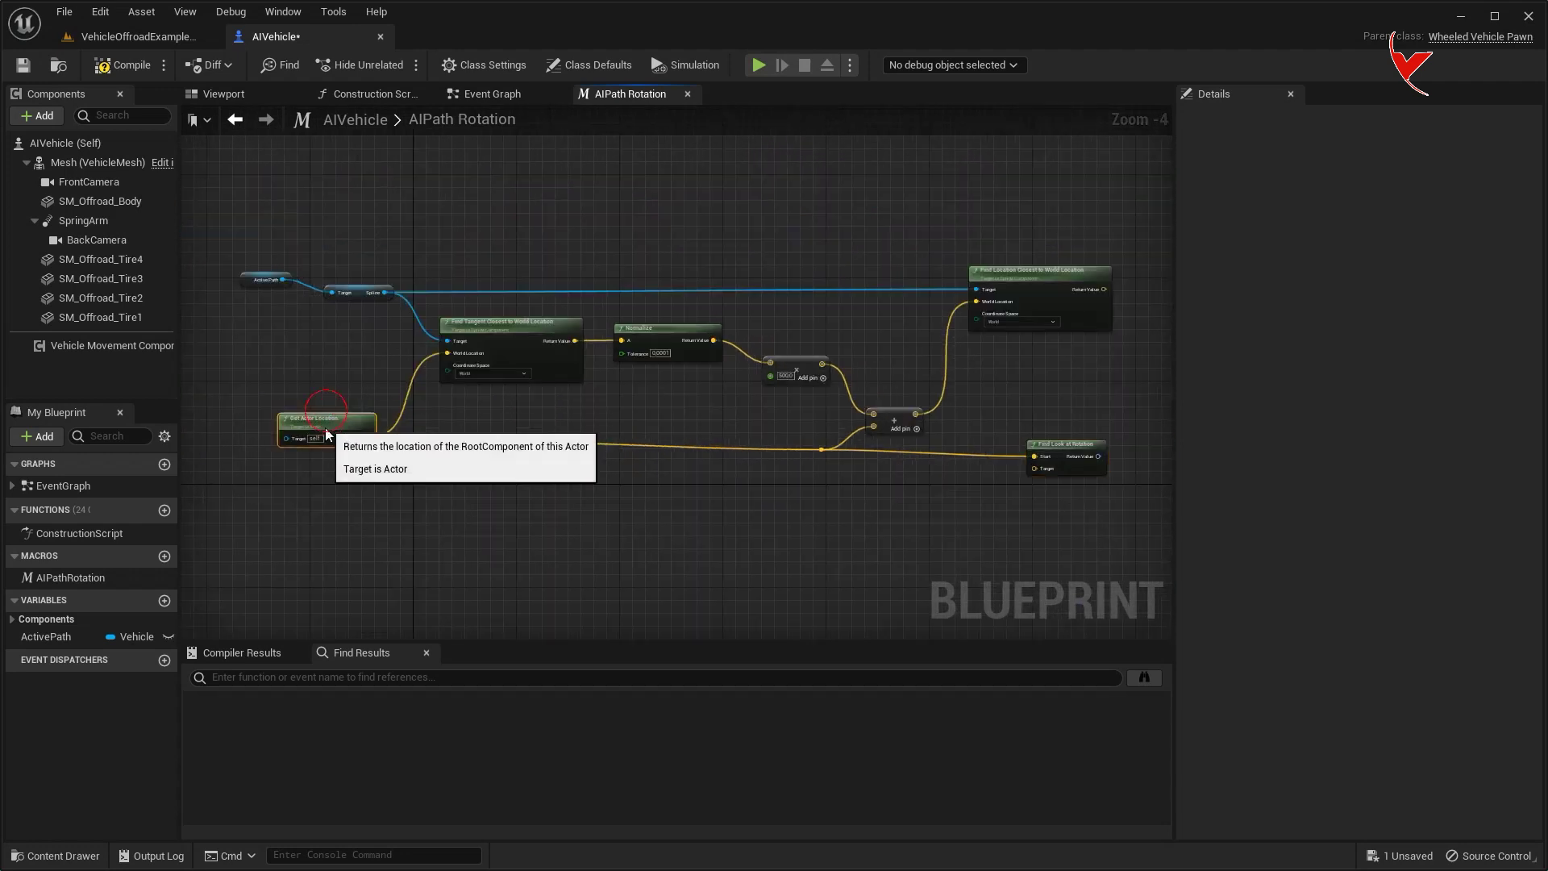
right_drag(1039, 500, 599, 501)
scroll(765, 507, up, 1)
drag(622, 438, 813, 440)
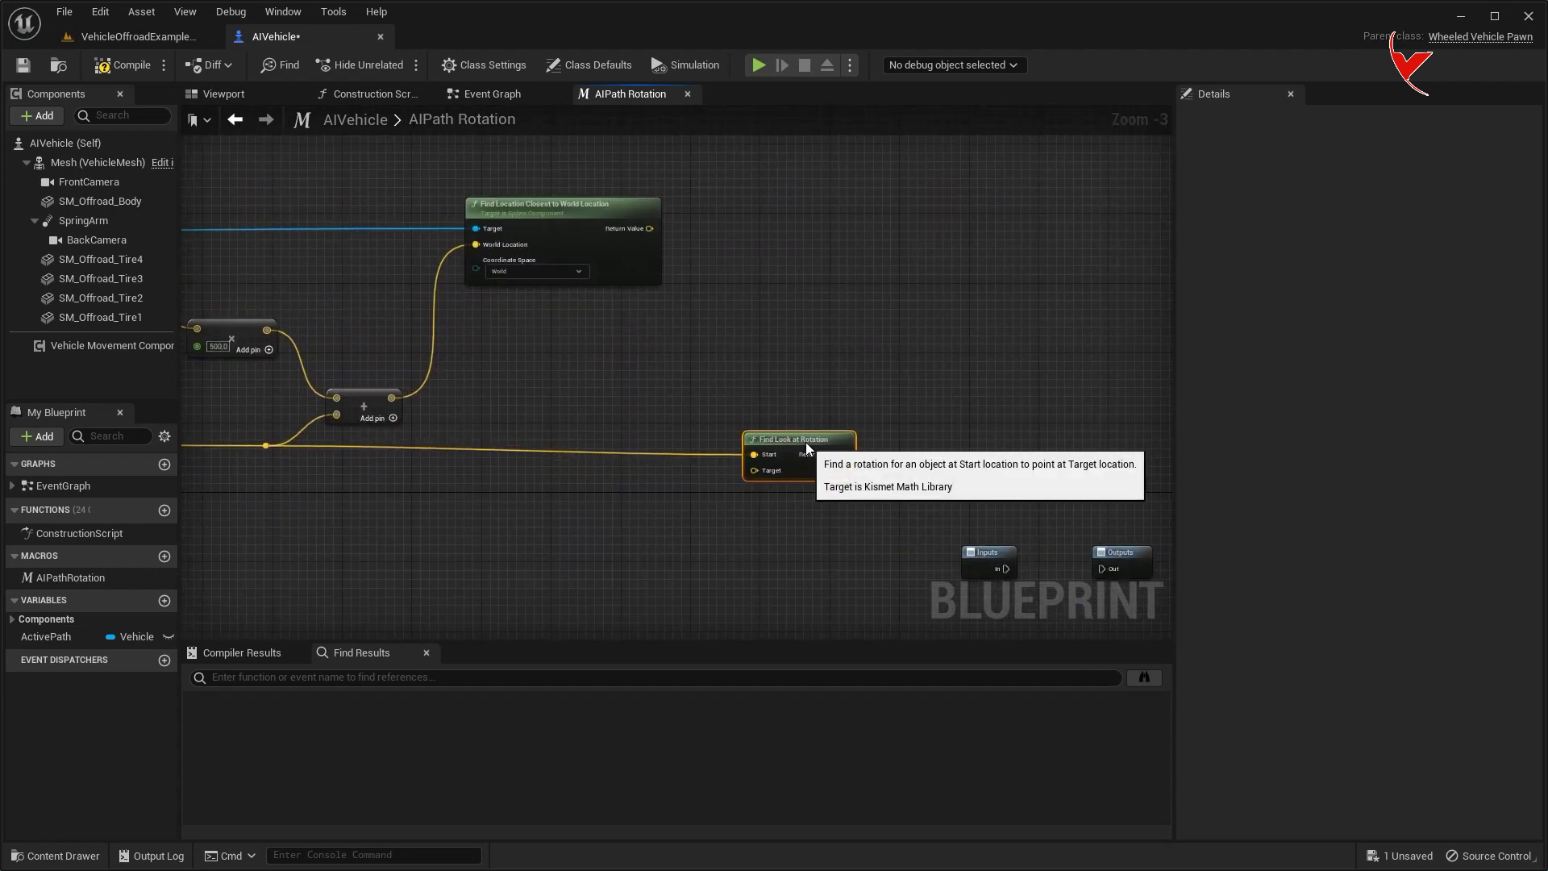
drag(650, 228, 763, 461)
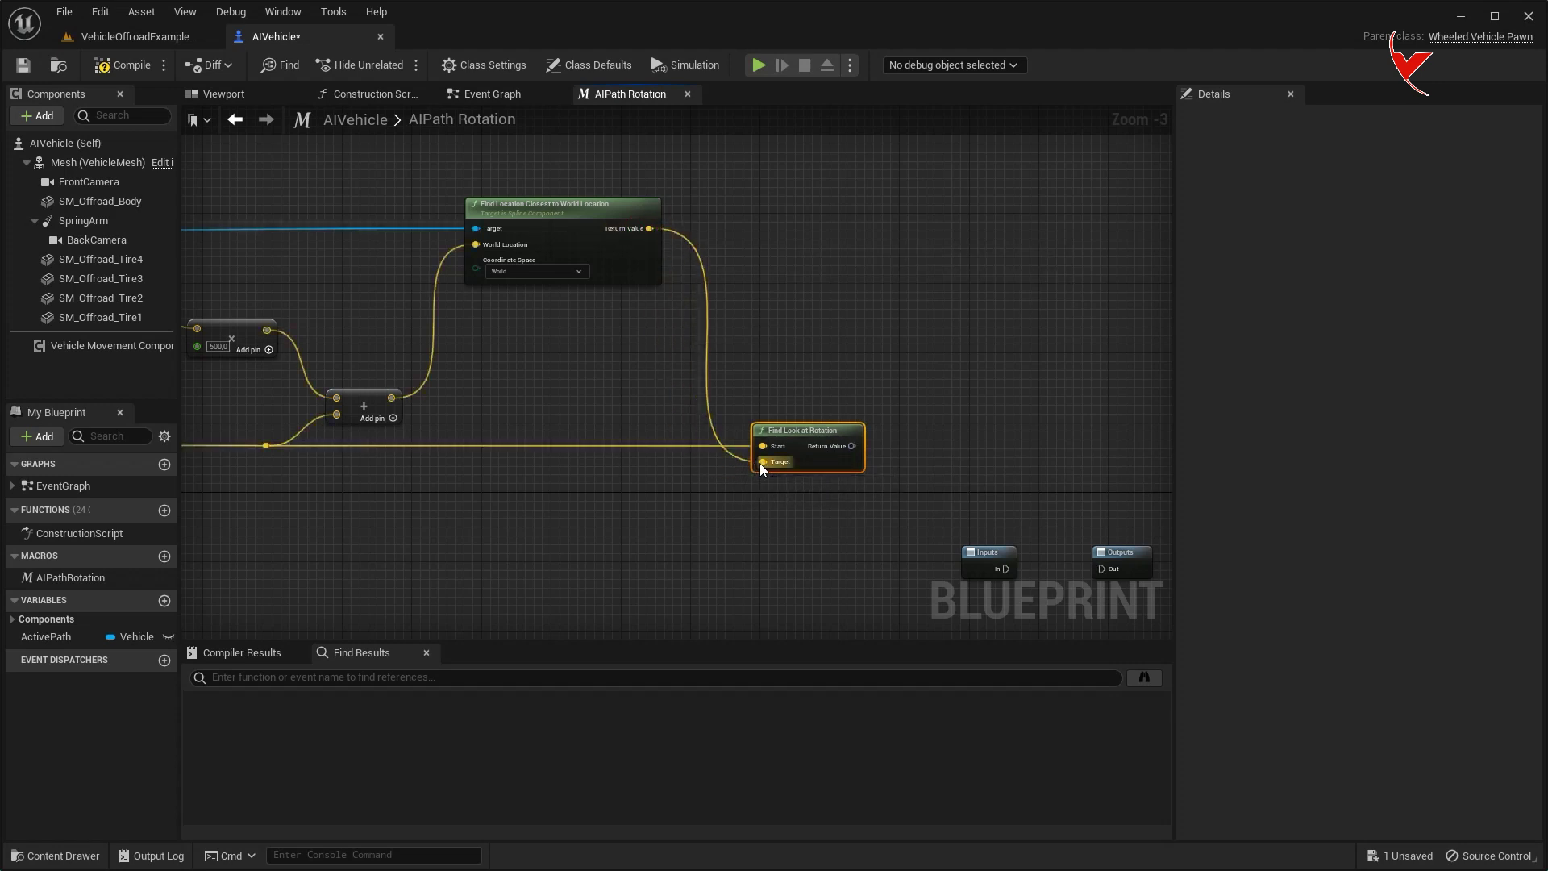
- Add a Get Actor Rotation node beside the look-at rotation
scroll(713, 450, up, 1)
right_drag(713, 449, 648, 449)
right_drag(757, 525, 719, 404)
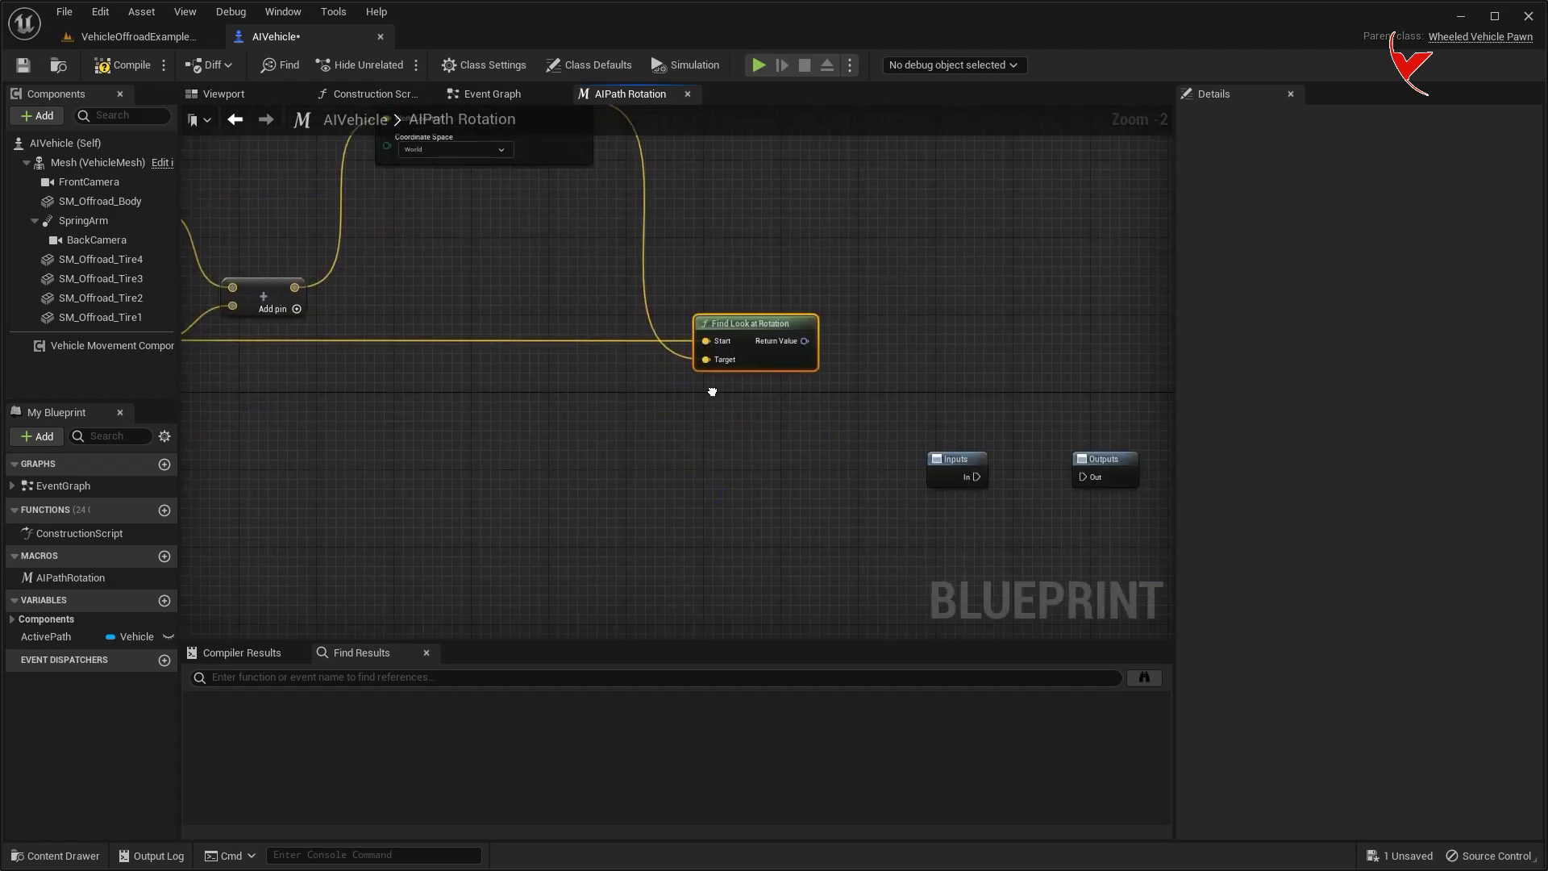
right_click(604, 396)
text(get ac)
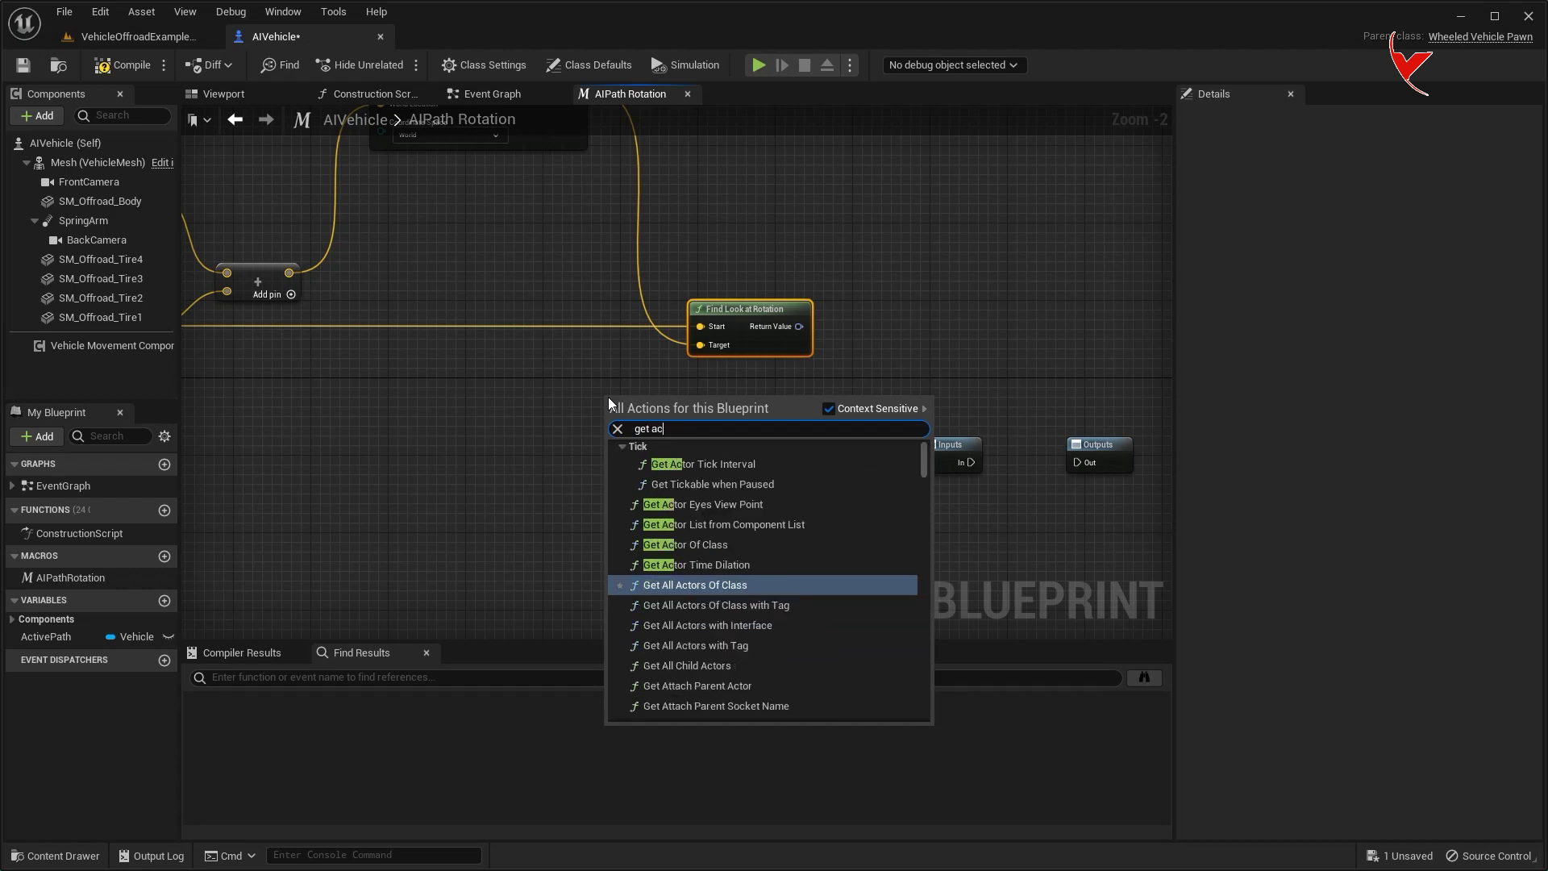
text(tor rotation)
click(661, 460)
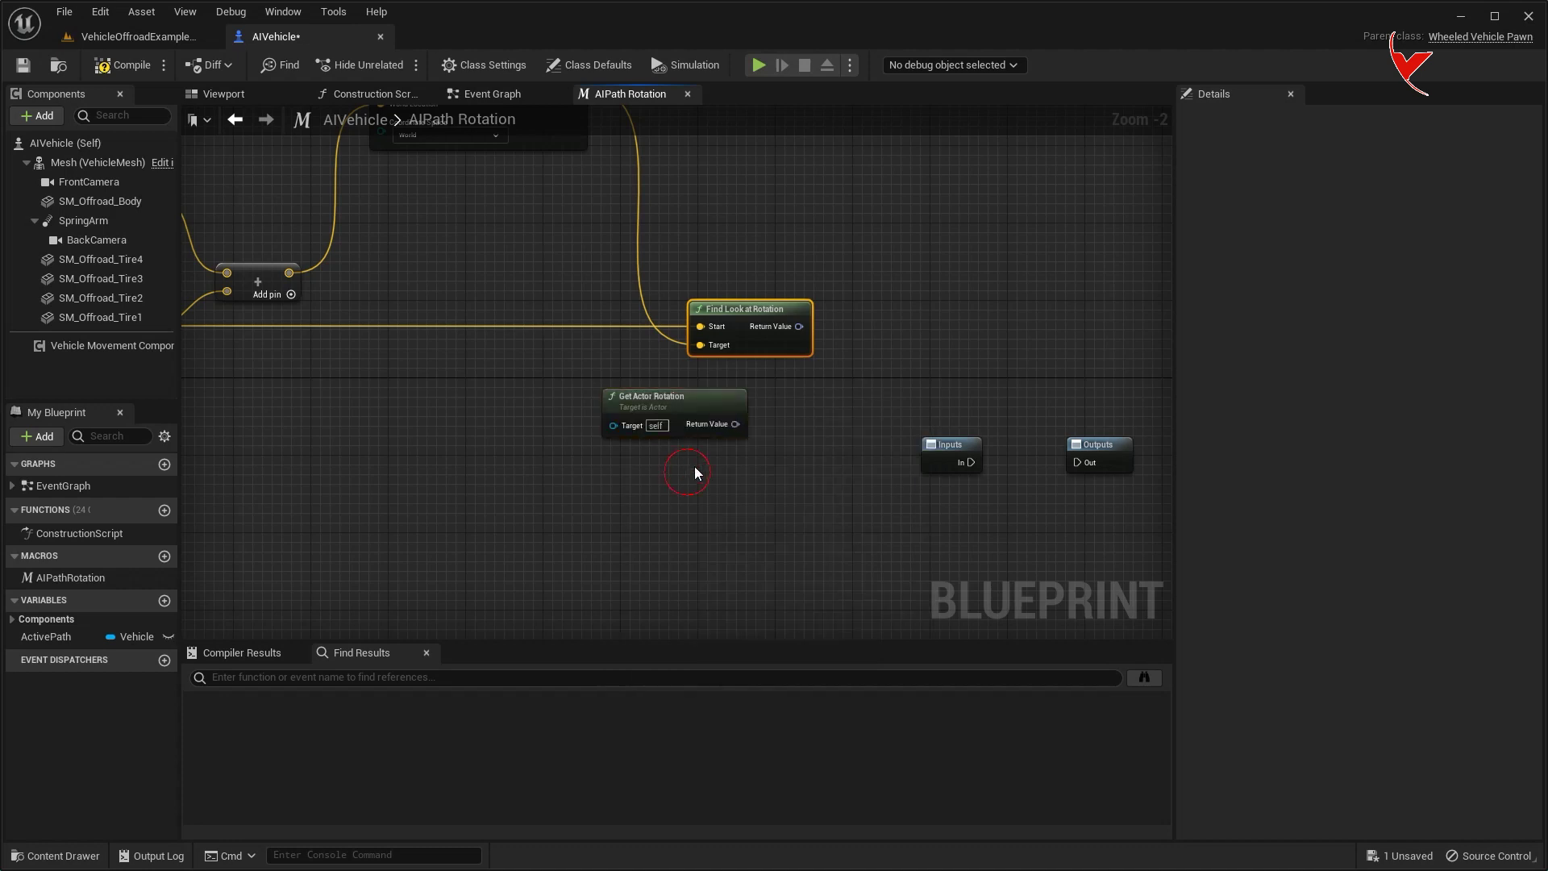
right_drag(875, 380, 764, 380)
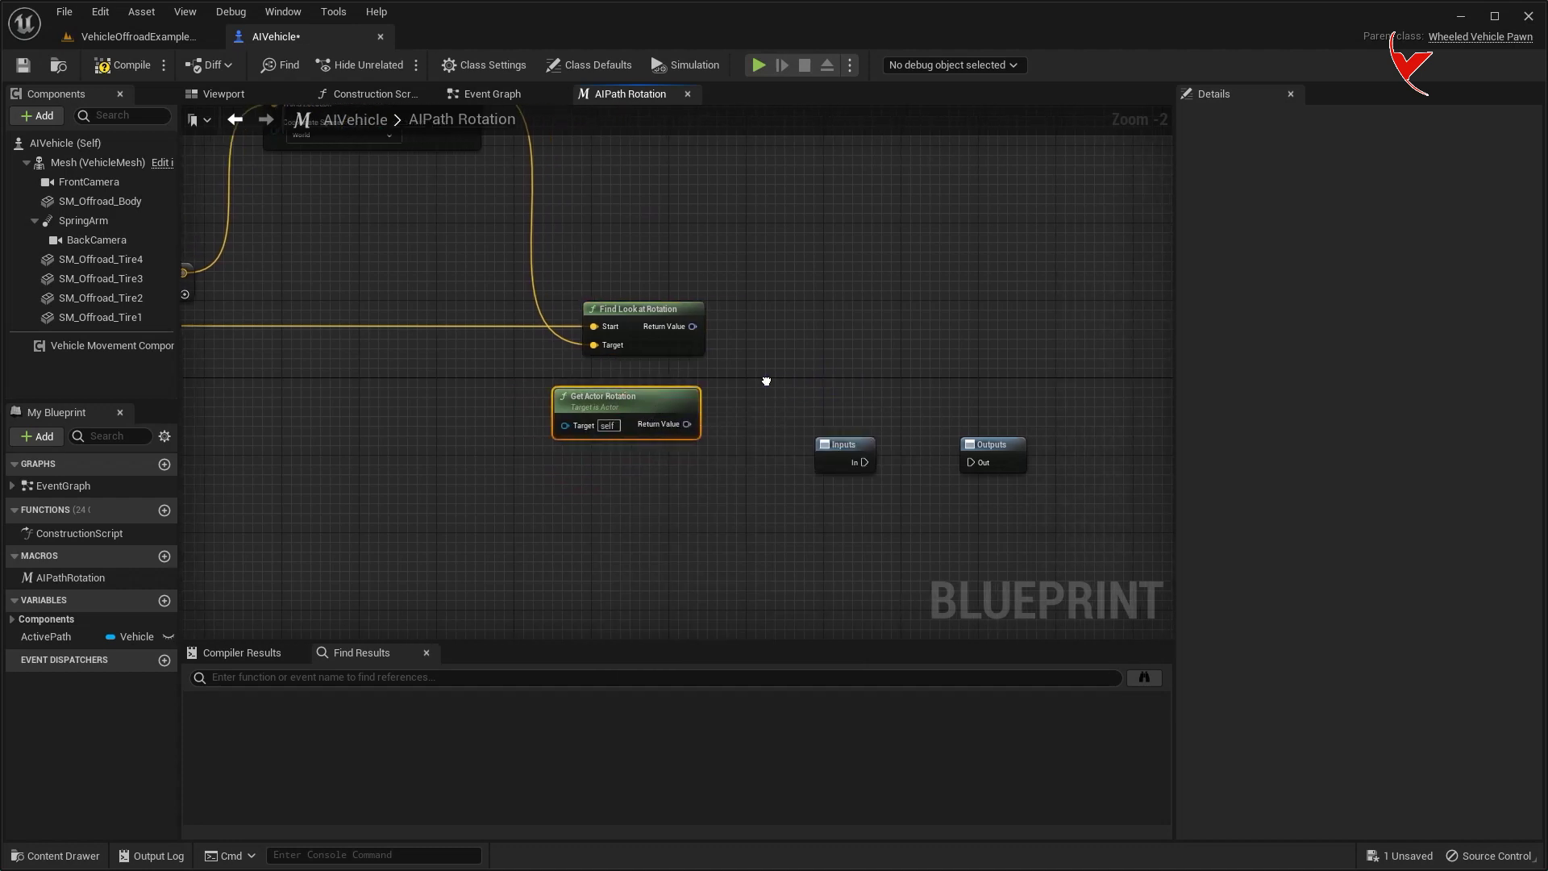
- Add a Delta (Rotator) node with Find Look at Rotation as A and Get Actor Rotation as B
drag(691, 334, 729, 332)
text(delta)
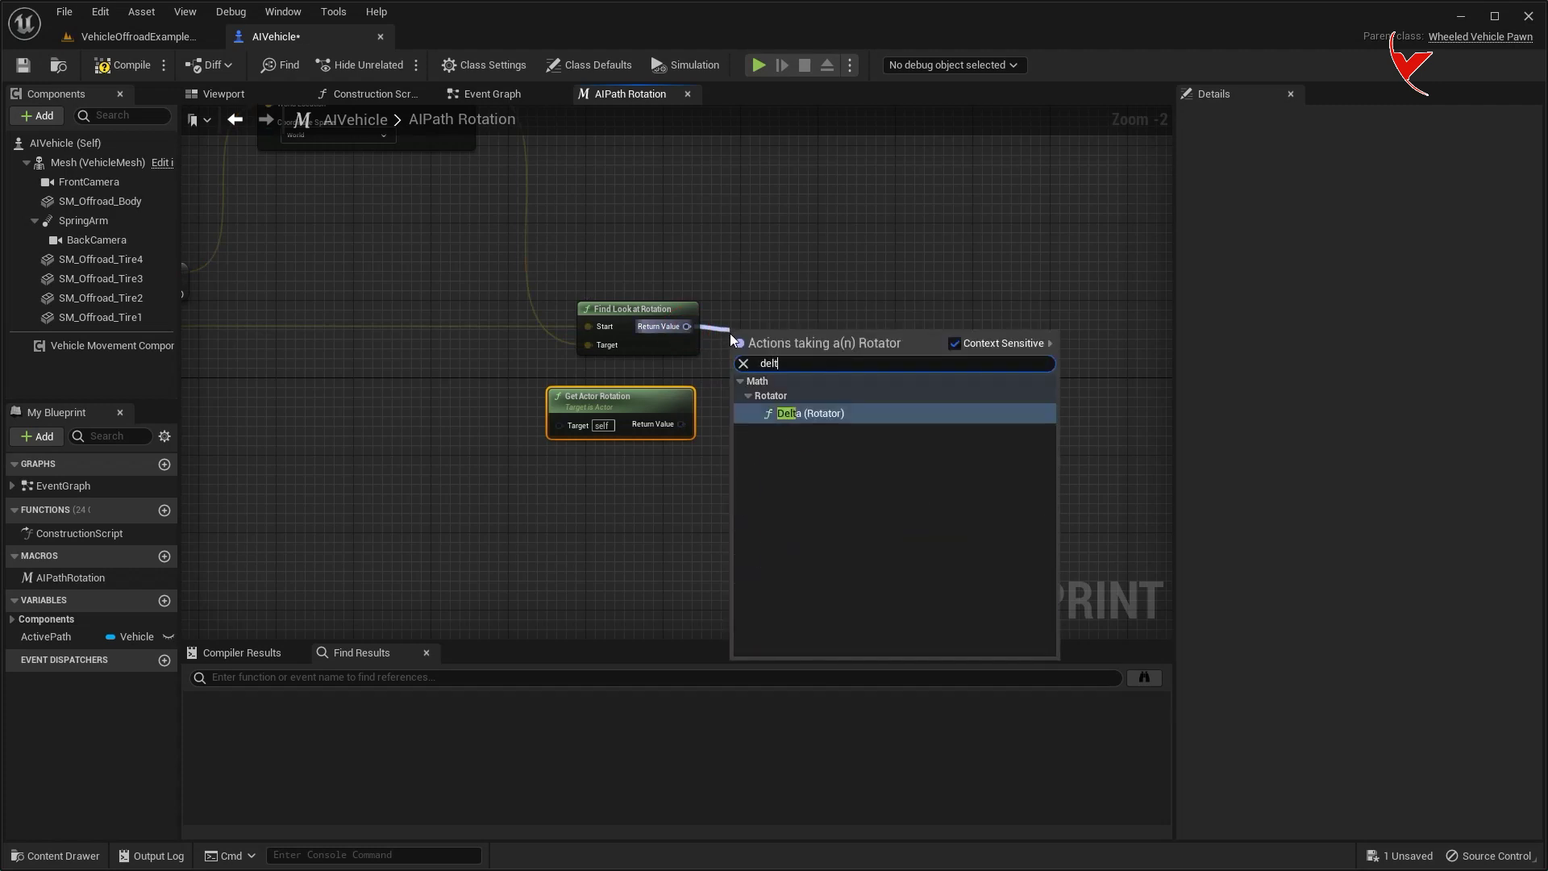
click(796, 412)
drag(802, 348, 836, 308)
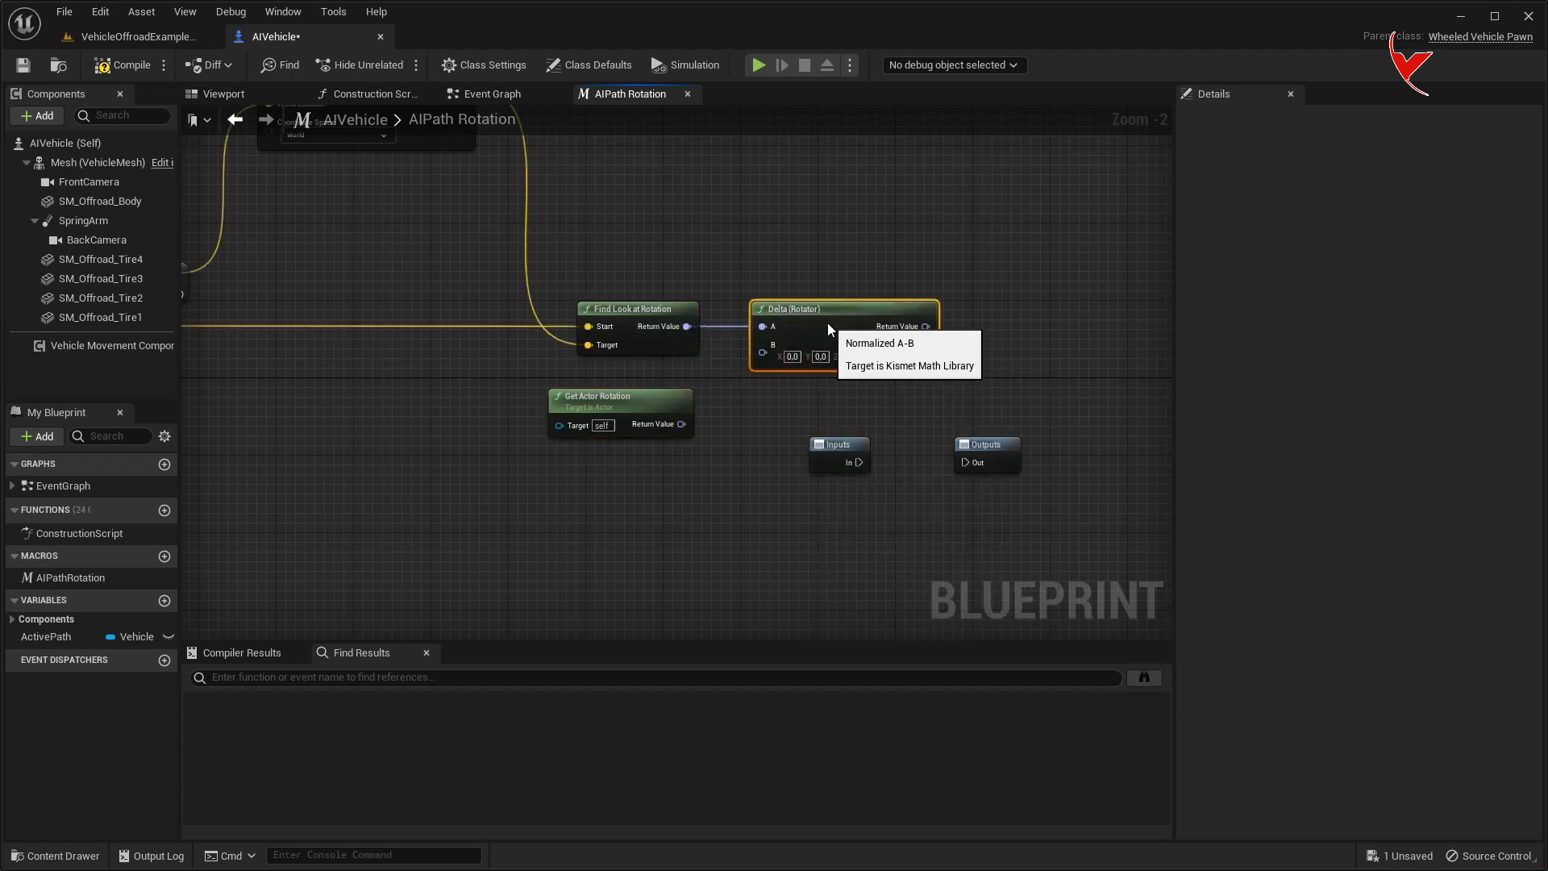
drag(681, 424, 763, 353)
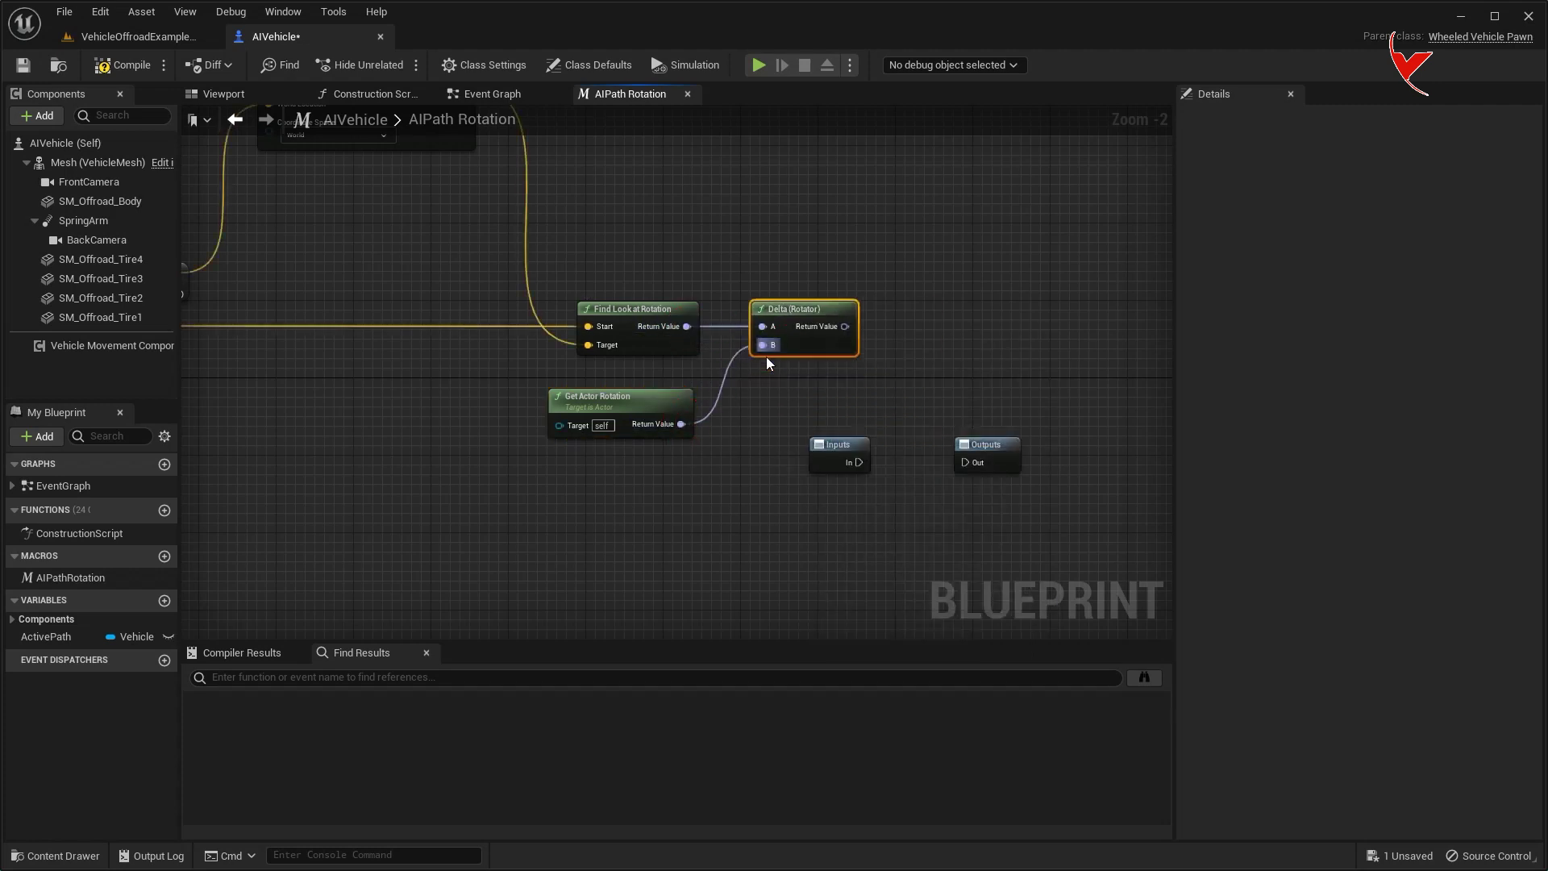
right_drag(766, 356, 612, 342)
- Move the Inputs and Outputs nodes together to the right of the new nodes
drag(633, 391, 953, 474)
right_drag(755, 465, 553, 445)
drag(568, 419, 891, 424)
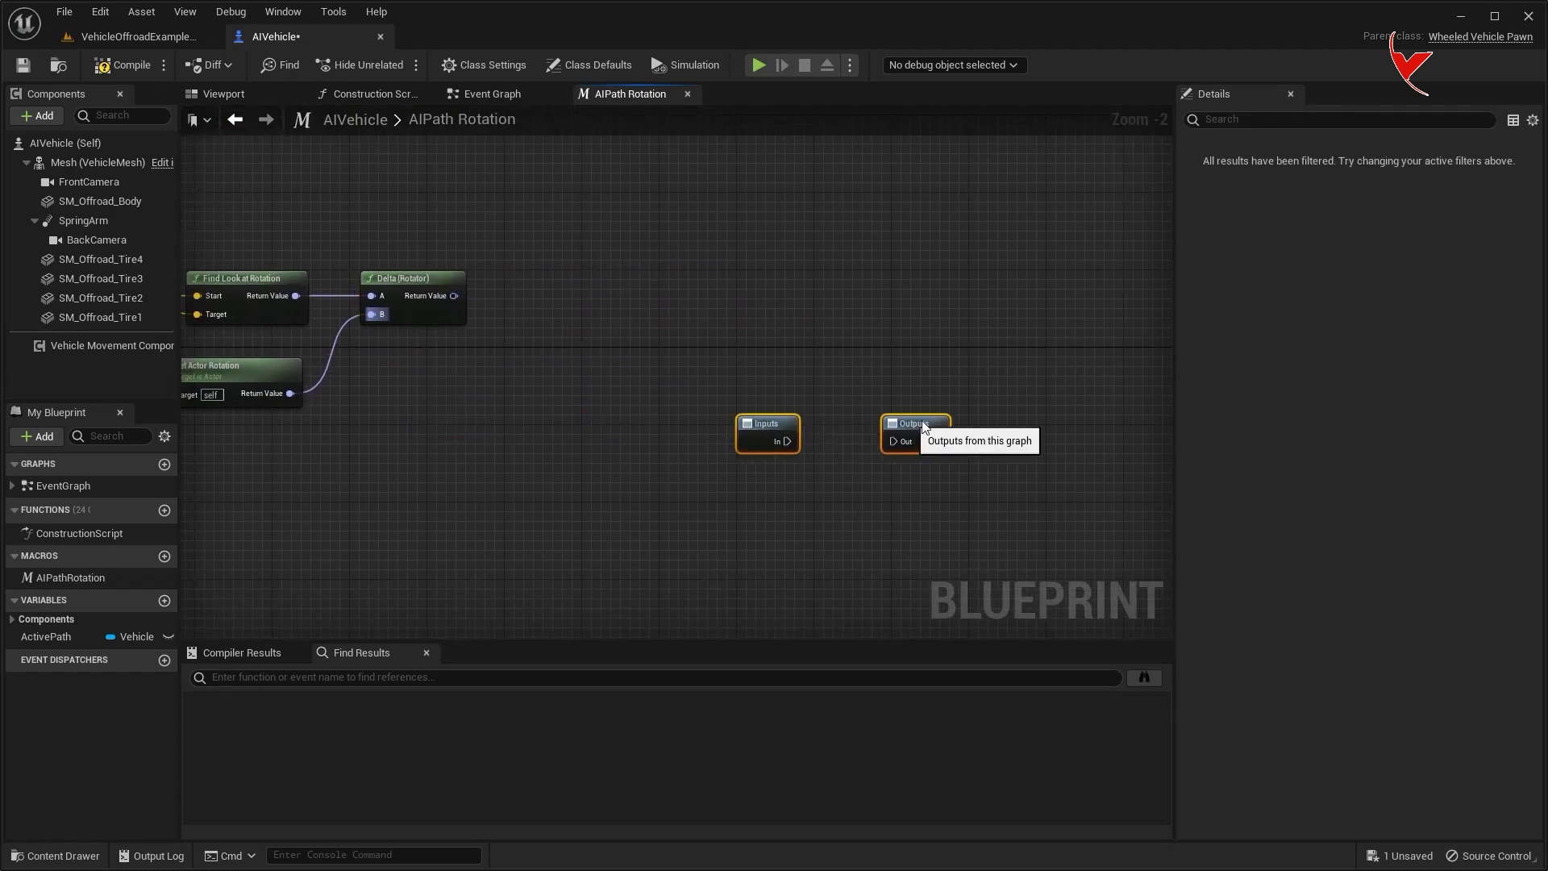
scroll(815, 379, up, 1)
scroll(1154, 374, up, 1)
right_click(704, 314)
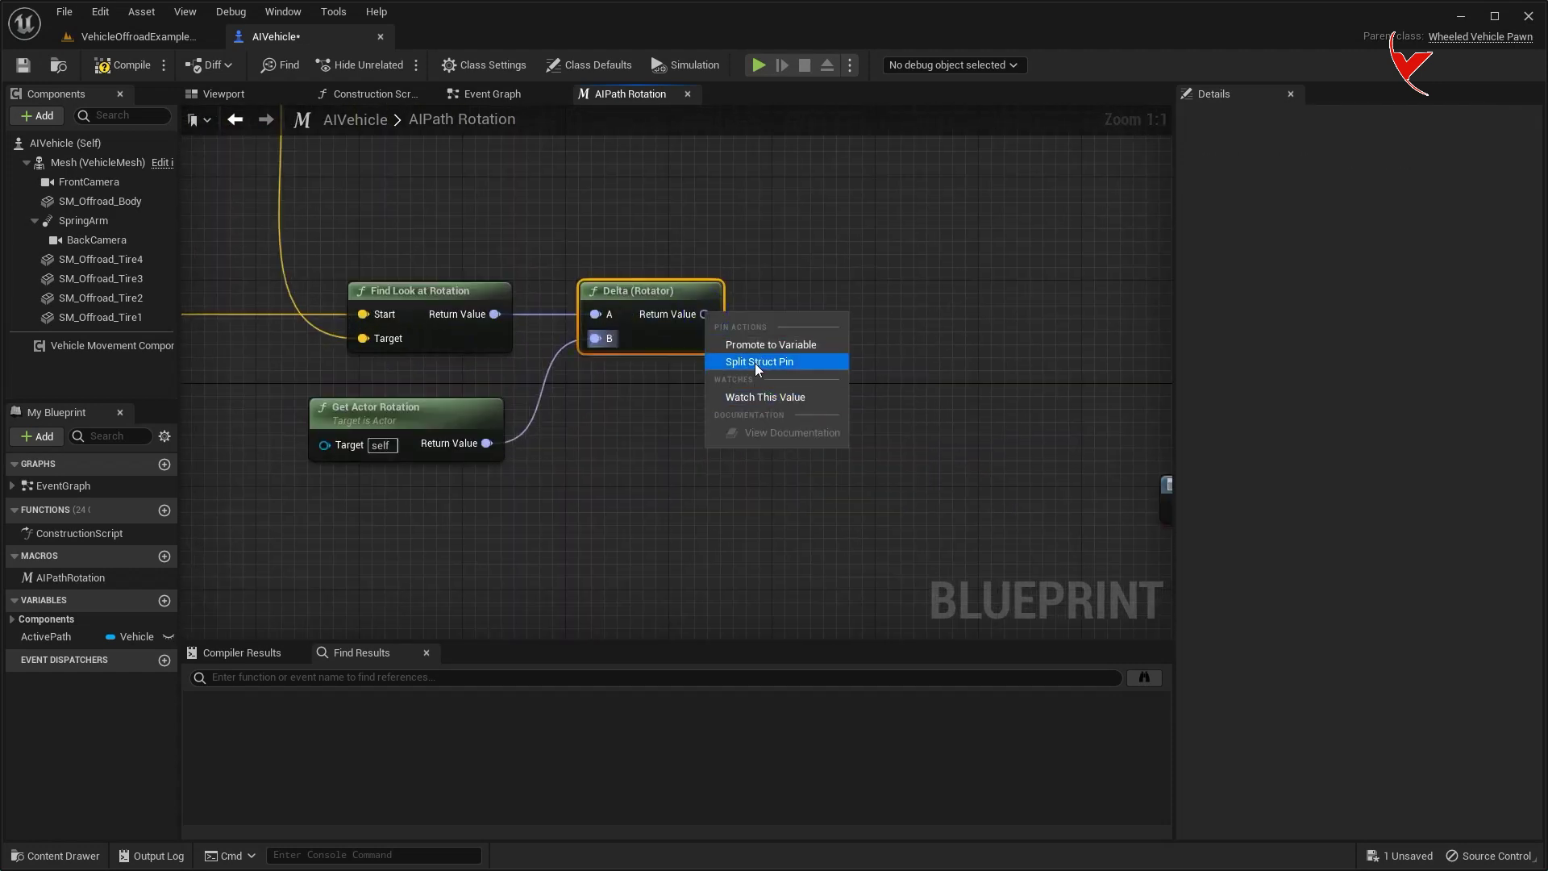
- Split Delta's Return Value and map its Yaw with Map Range Clamped (20…-20 to 1…-1), then save
click(754, 362)
drag(755, 363, 821, 367)
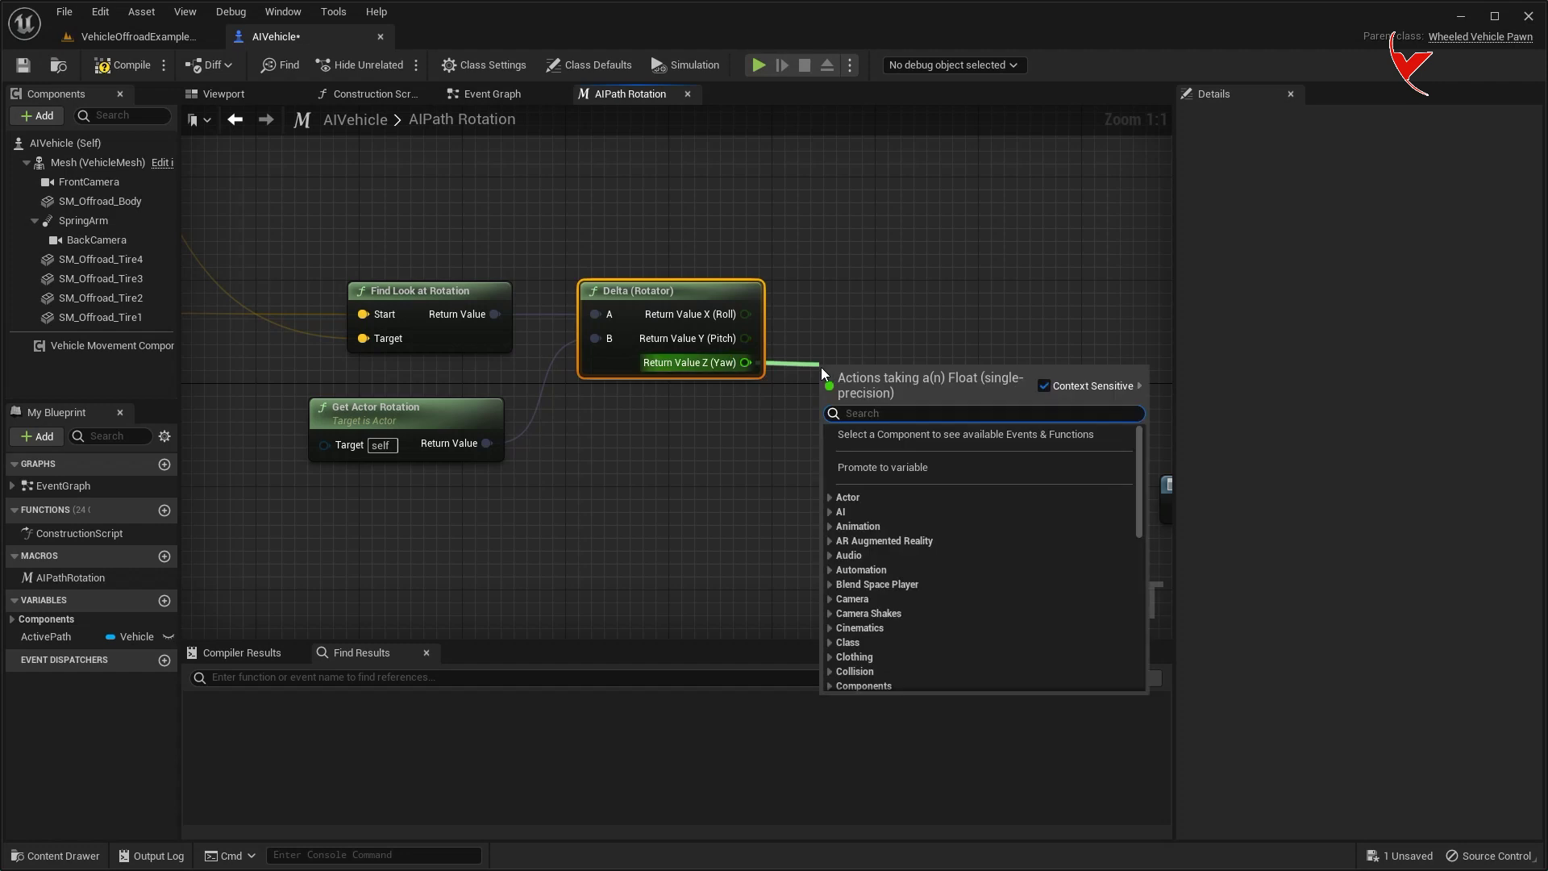
text(map range)
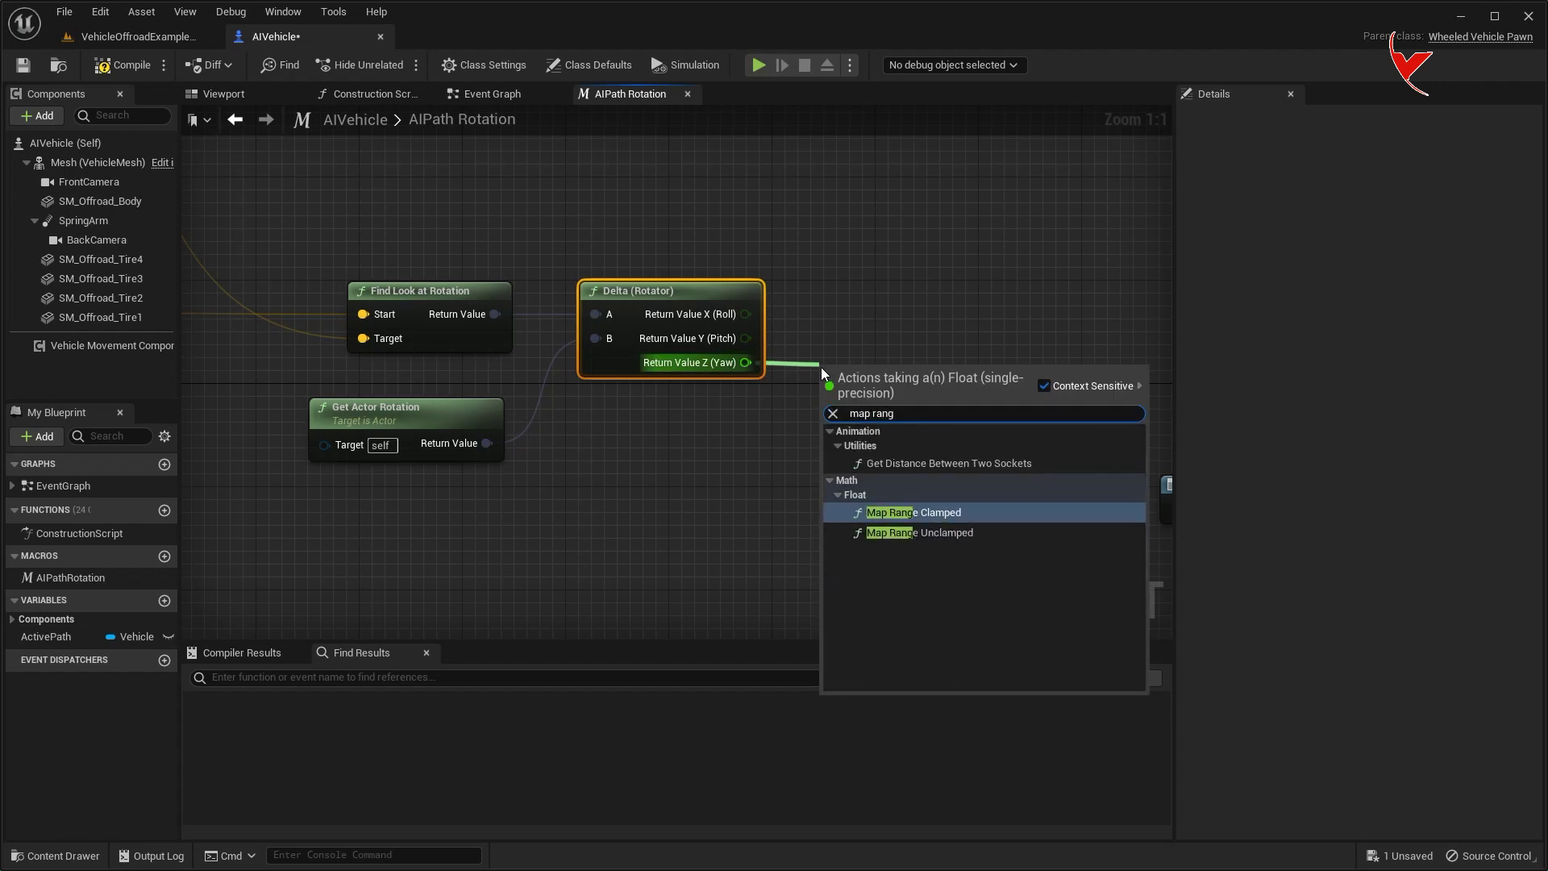
key(Return)
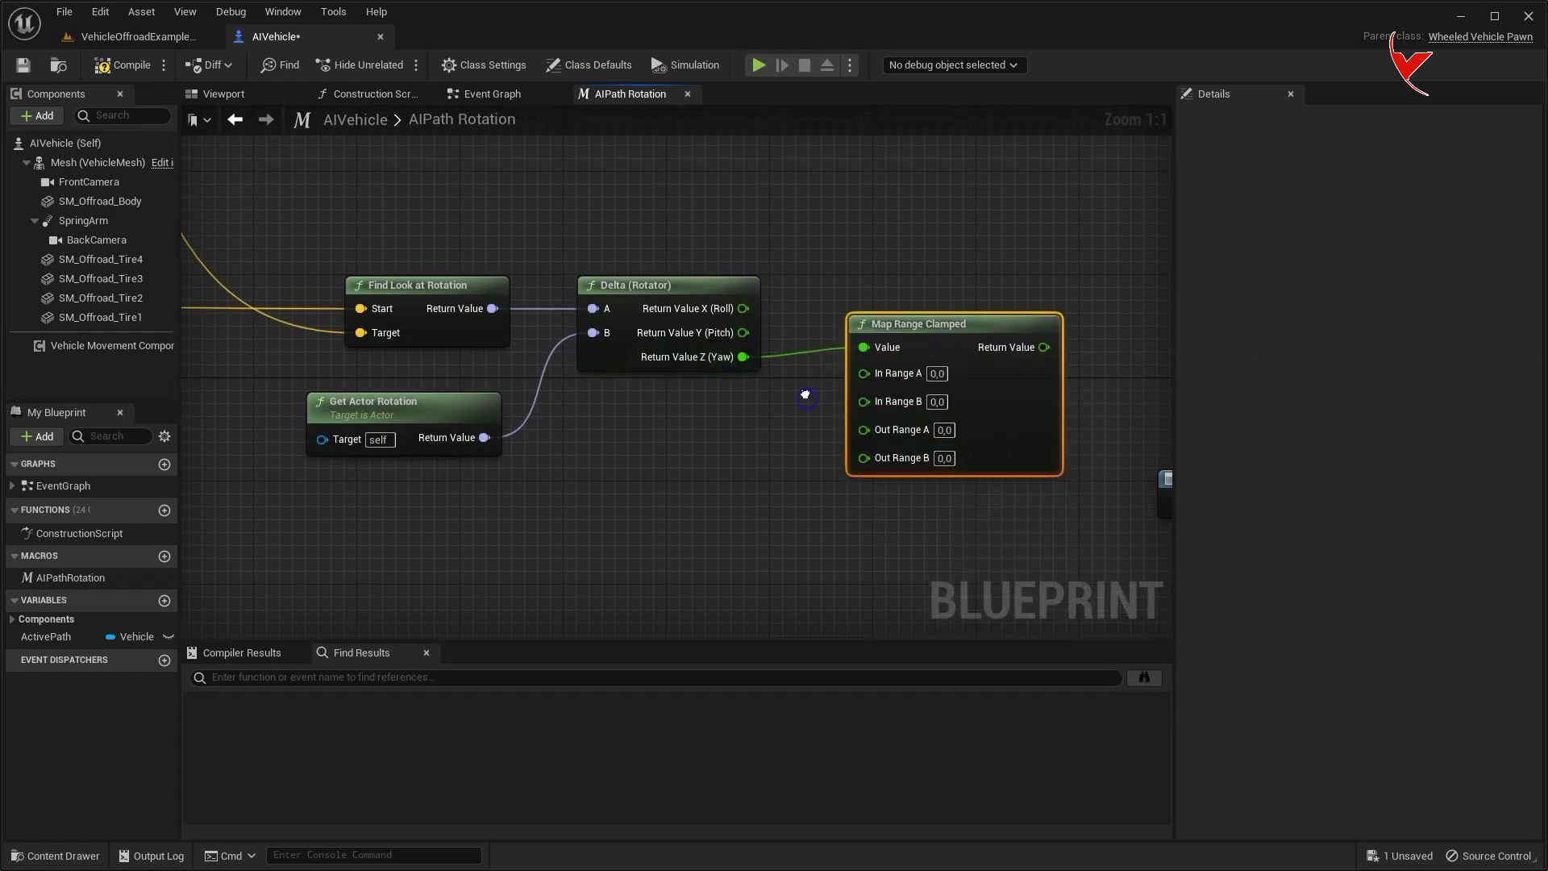
scroll(777, 340, down, 1)
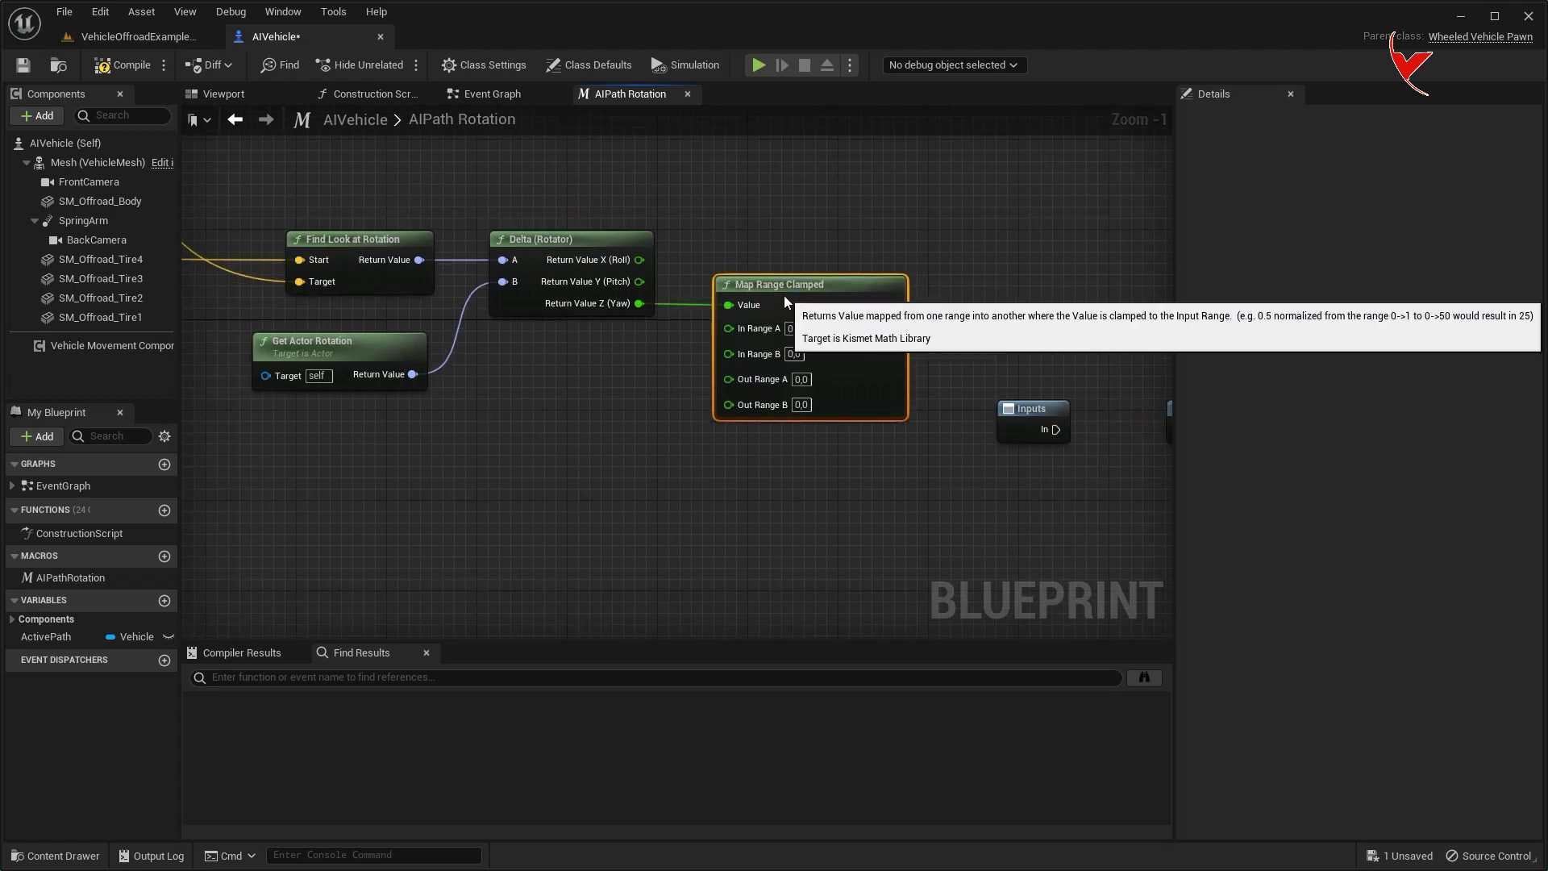
scroll(796, 362, up, 1)
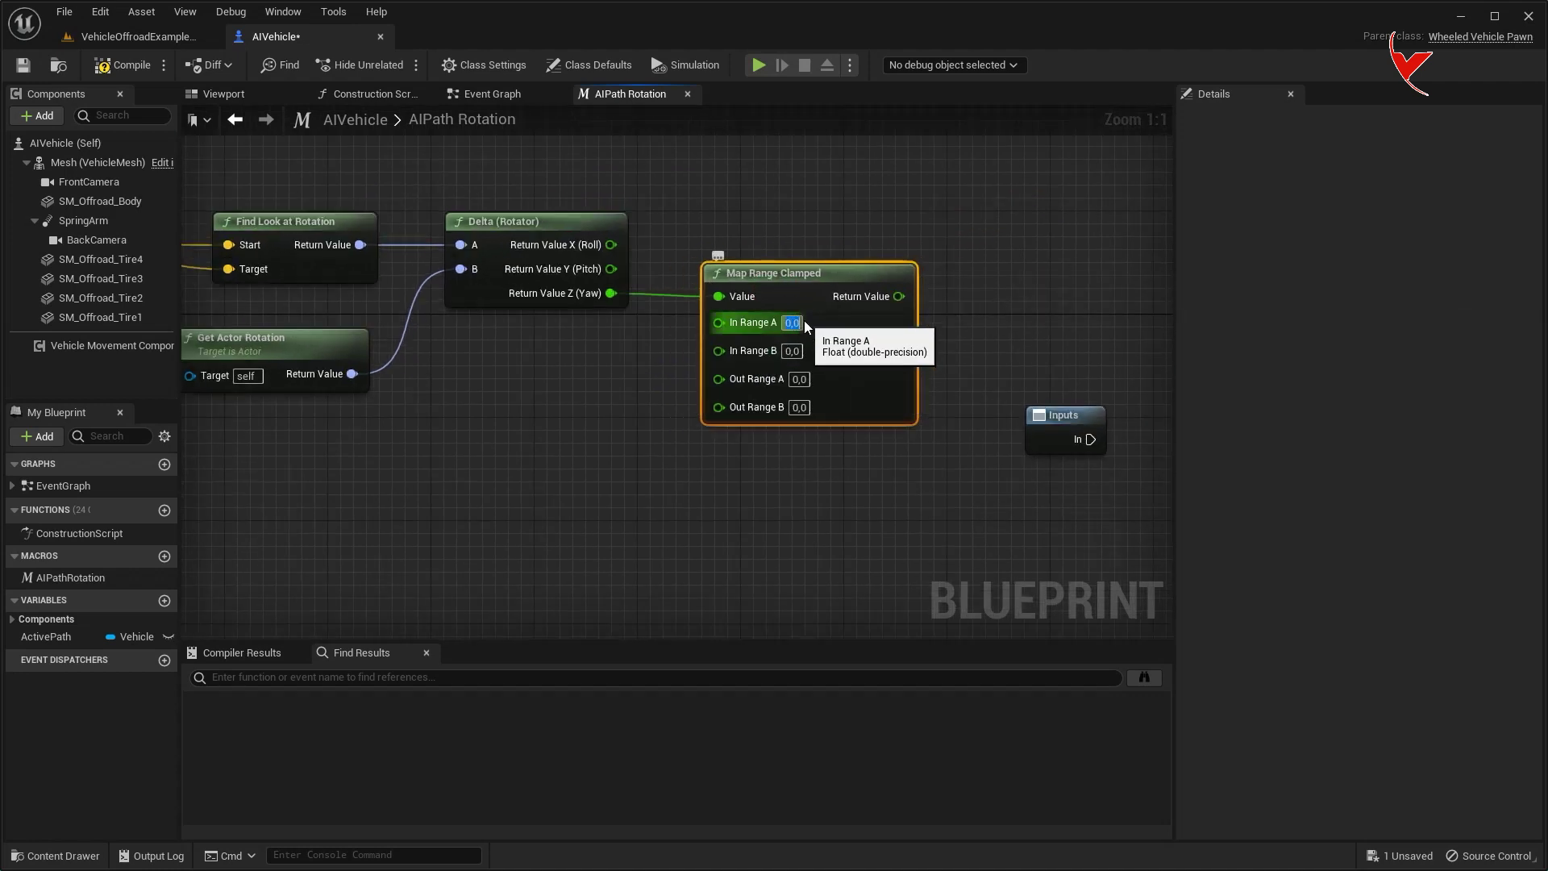
text(20)
key(Tab)
text(-2)
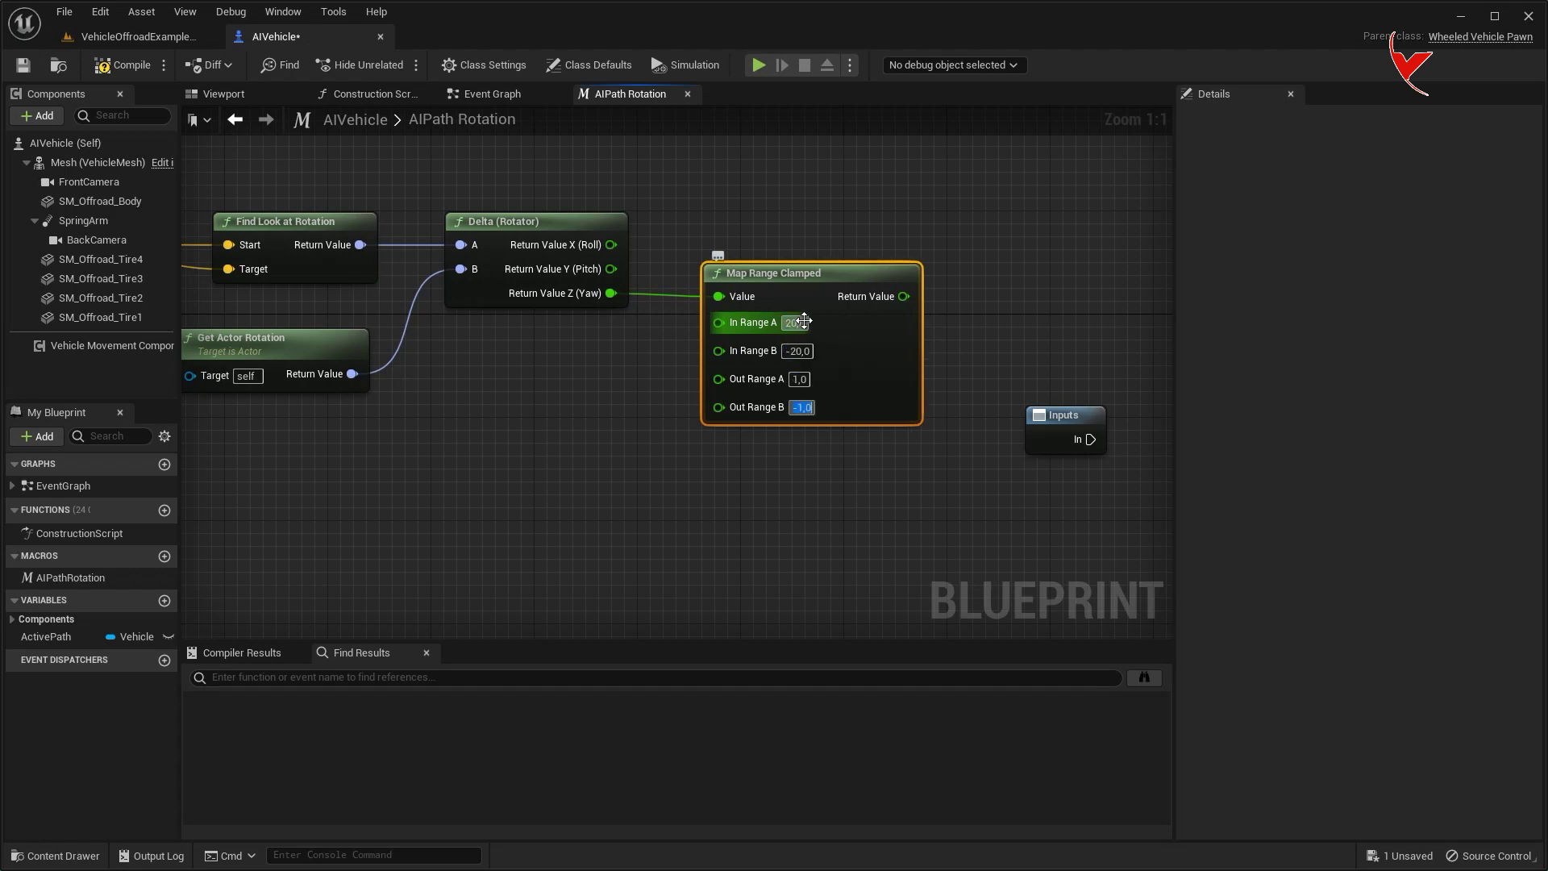
key(ctrl+s)
- Pan over to the ActivePath node group and select the Active Path getter
scroll(1109, 458, down, 5)
right_drag(767, 401, 379, 312)
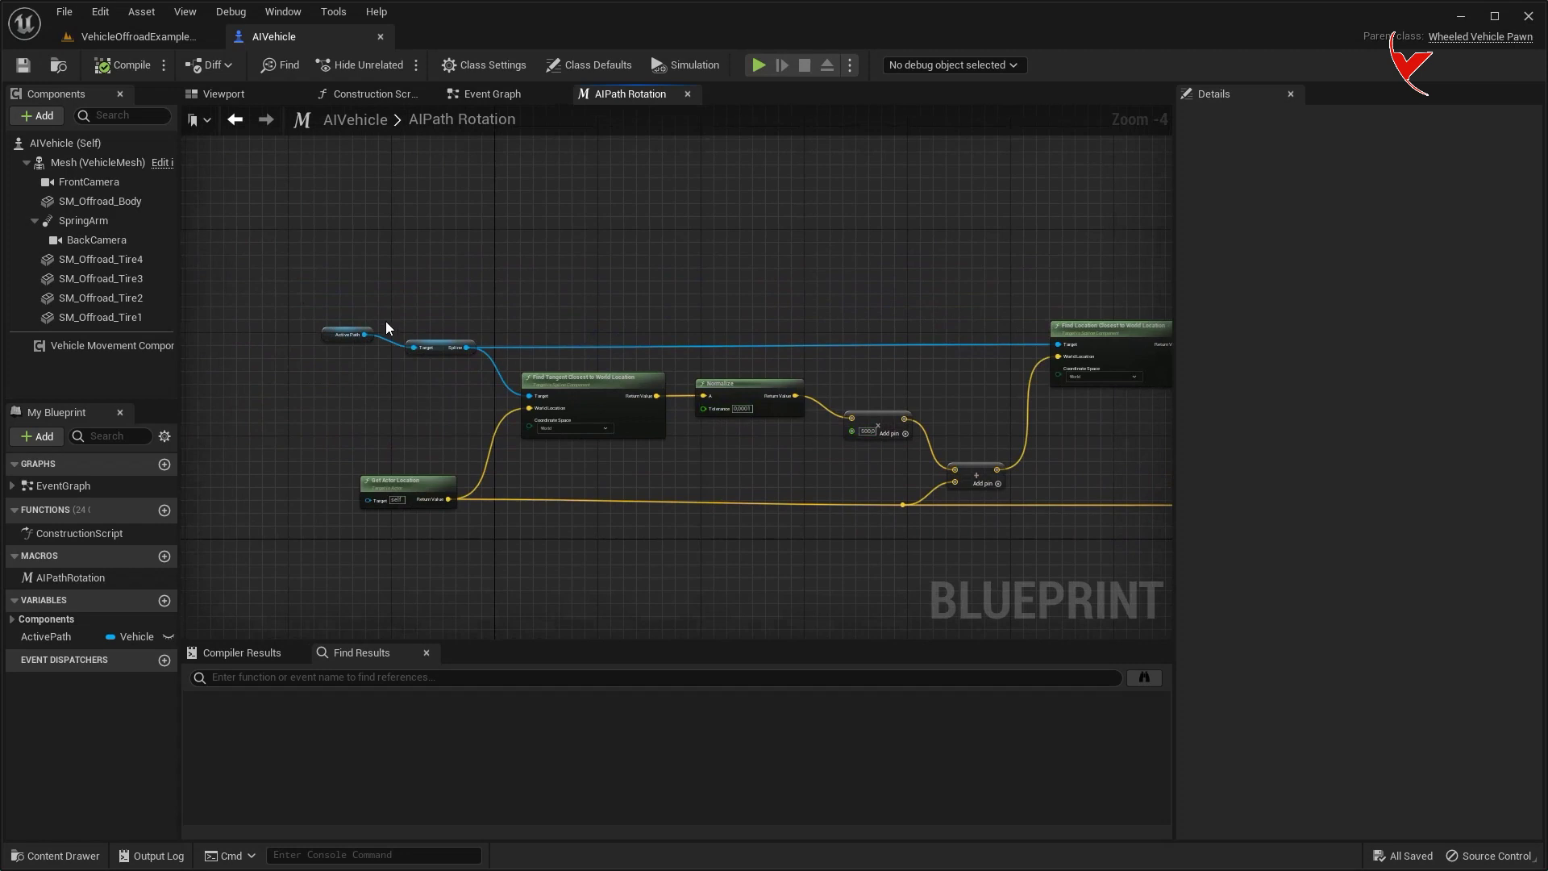
scroll(379, 319, up, 2)
click(353, 319)
- Check ActivePath with an Is Valid node placed to the right
drag(362, 321, 624, 322)
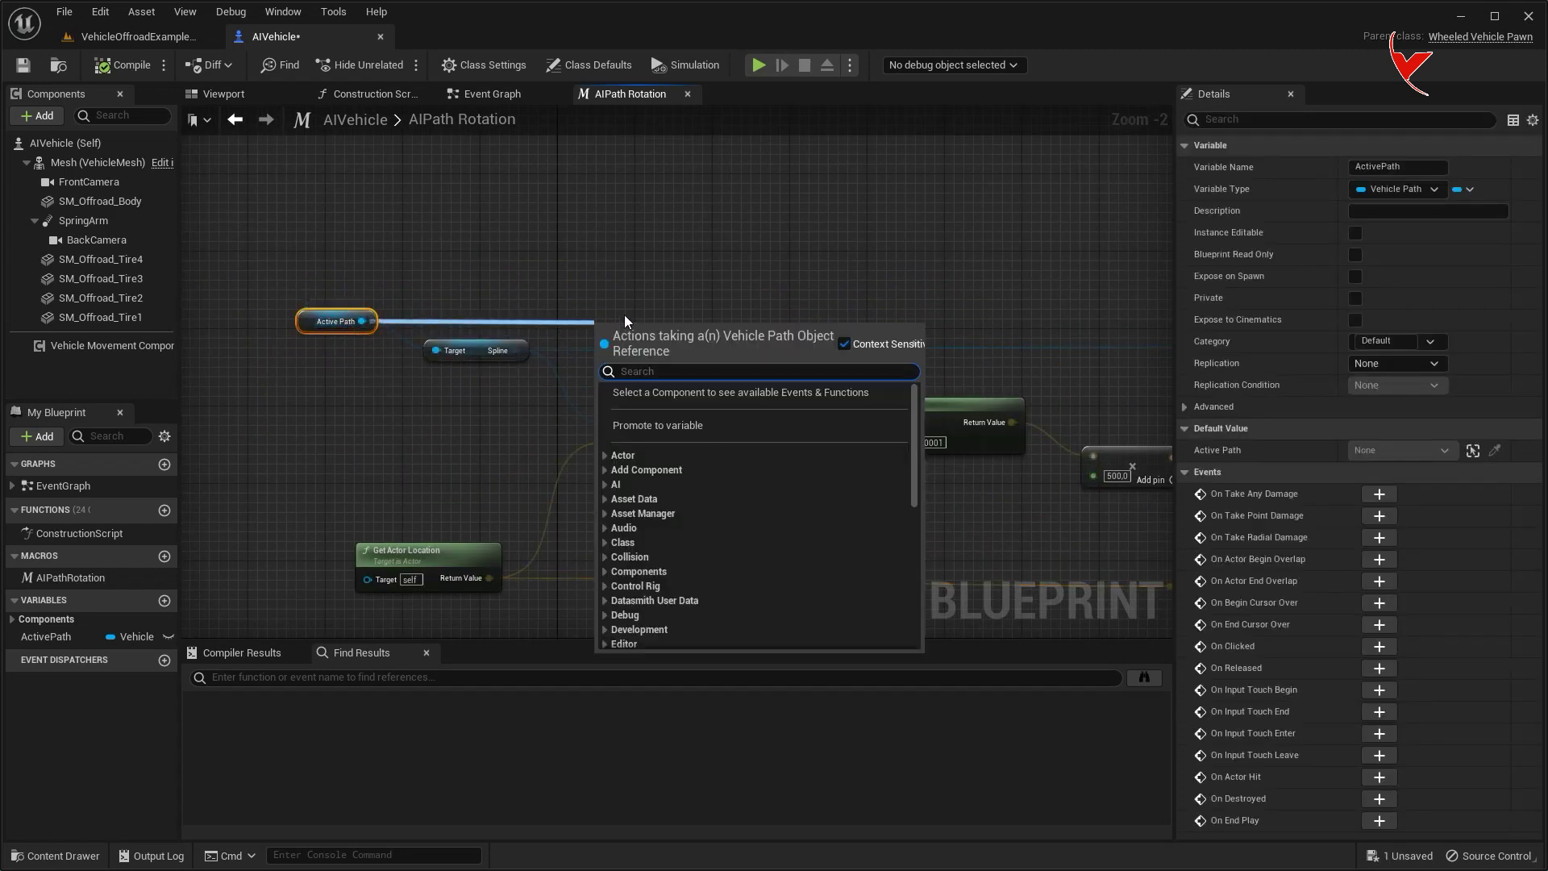
text(is valid)
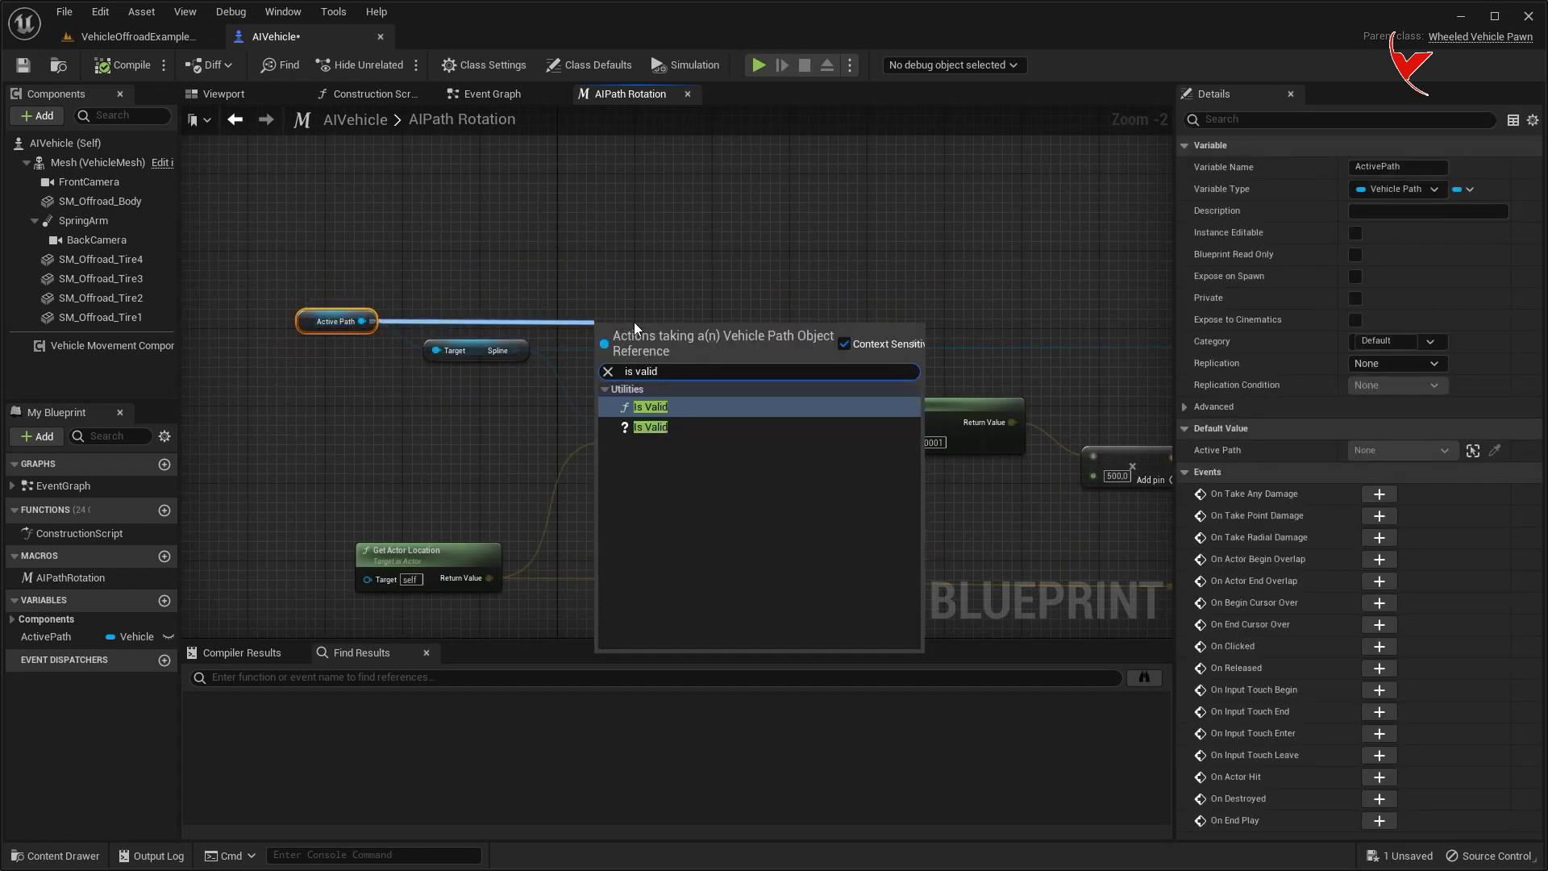
click(650, 406)
mouse_move(651, 346)
mouse_down()
mouse_move(1196, 306)
mouse_move(1058, 308)
mouse_up()
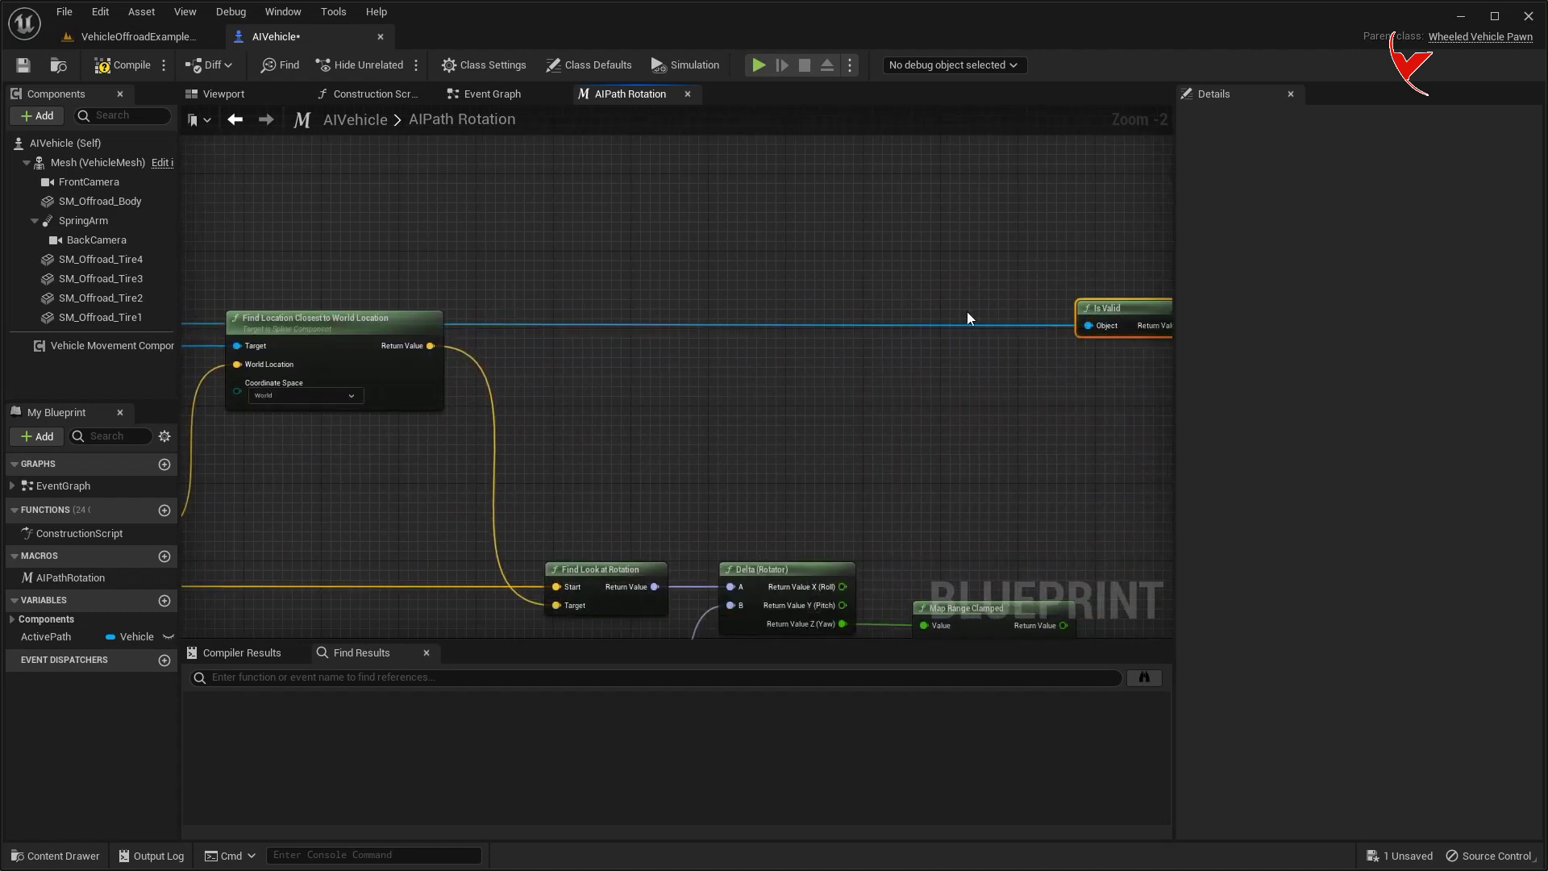
scroll(966, 312, down, 3)
click(212, 317)
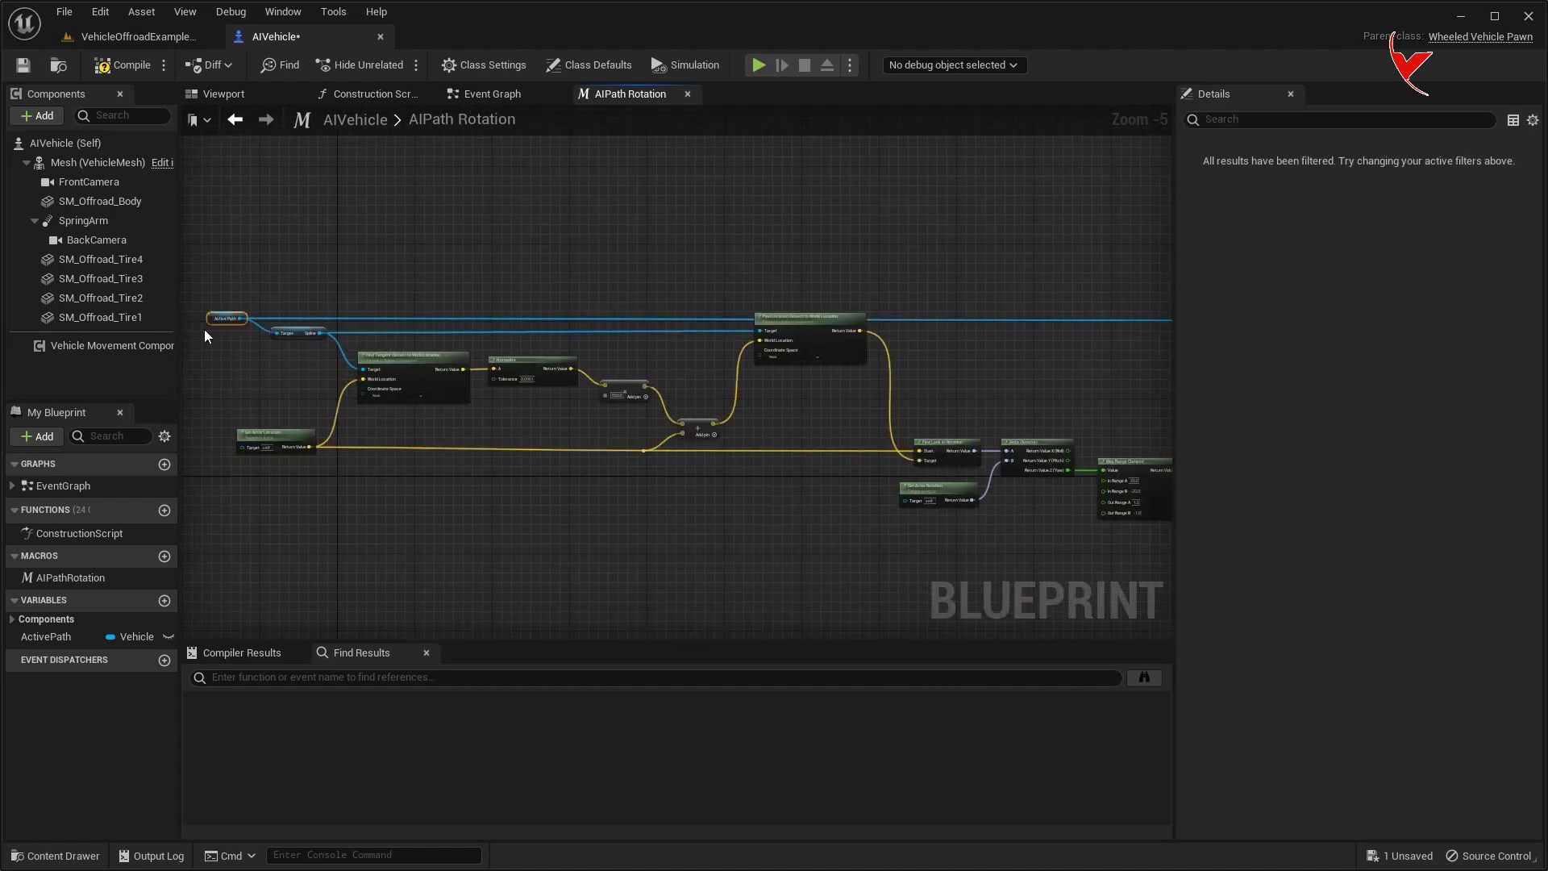
right_drag(205, 335, 938, 365)
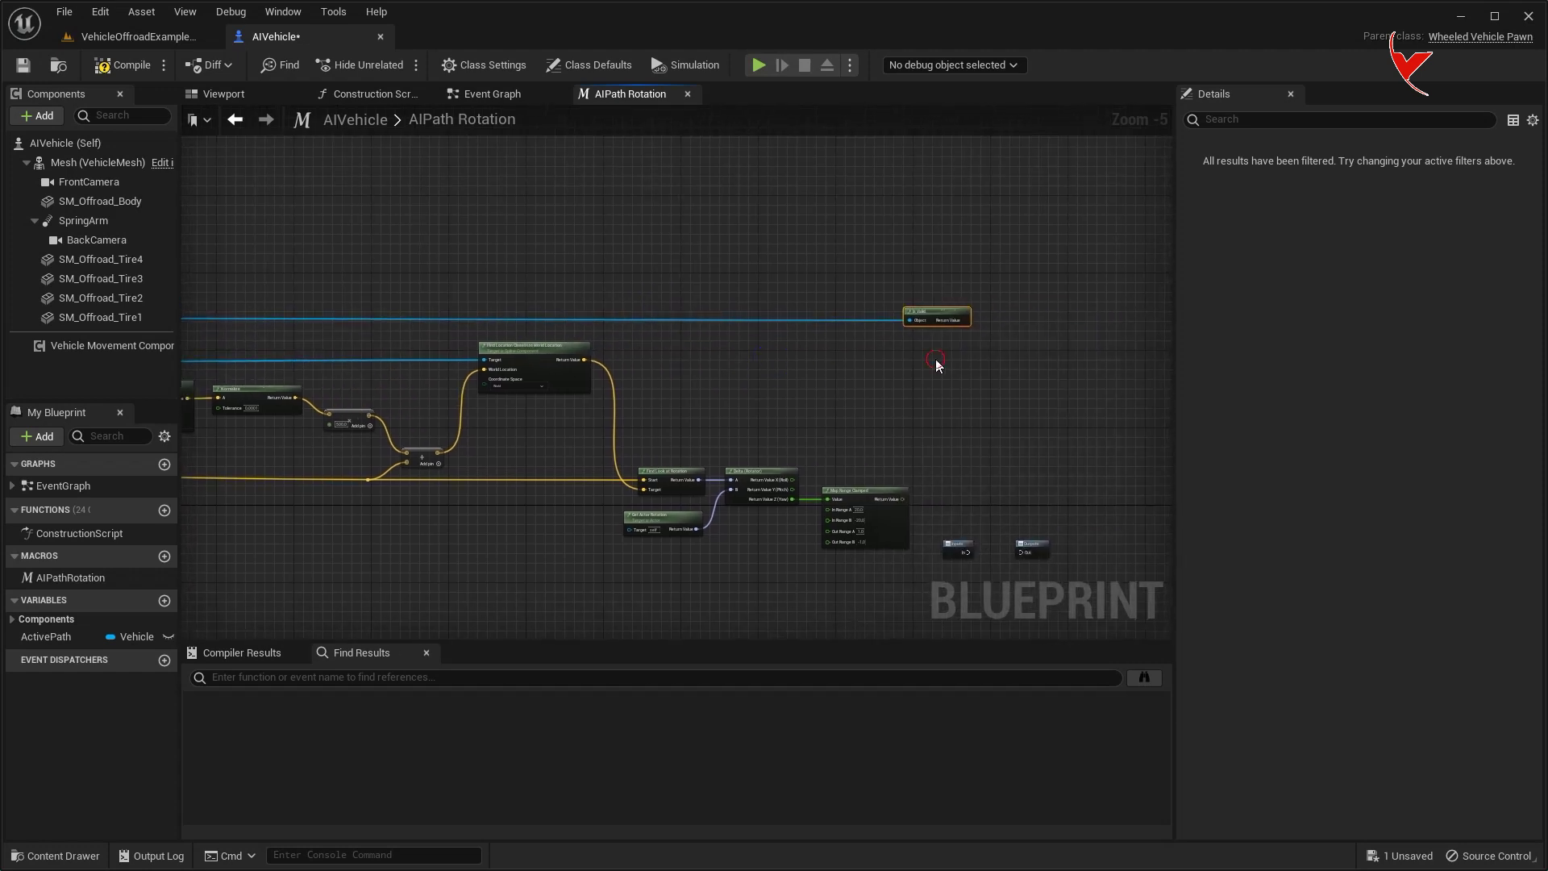
right_drag(936, 307, 707, 290)
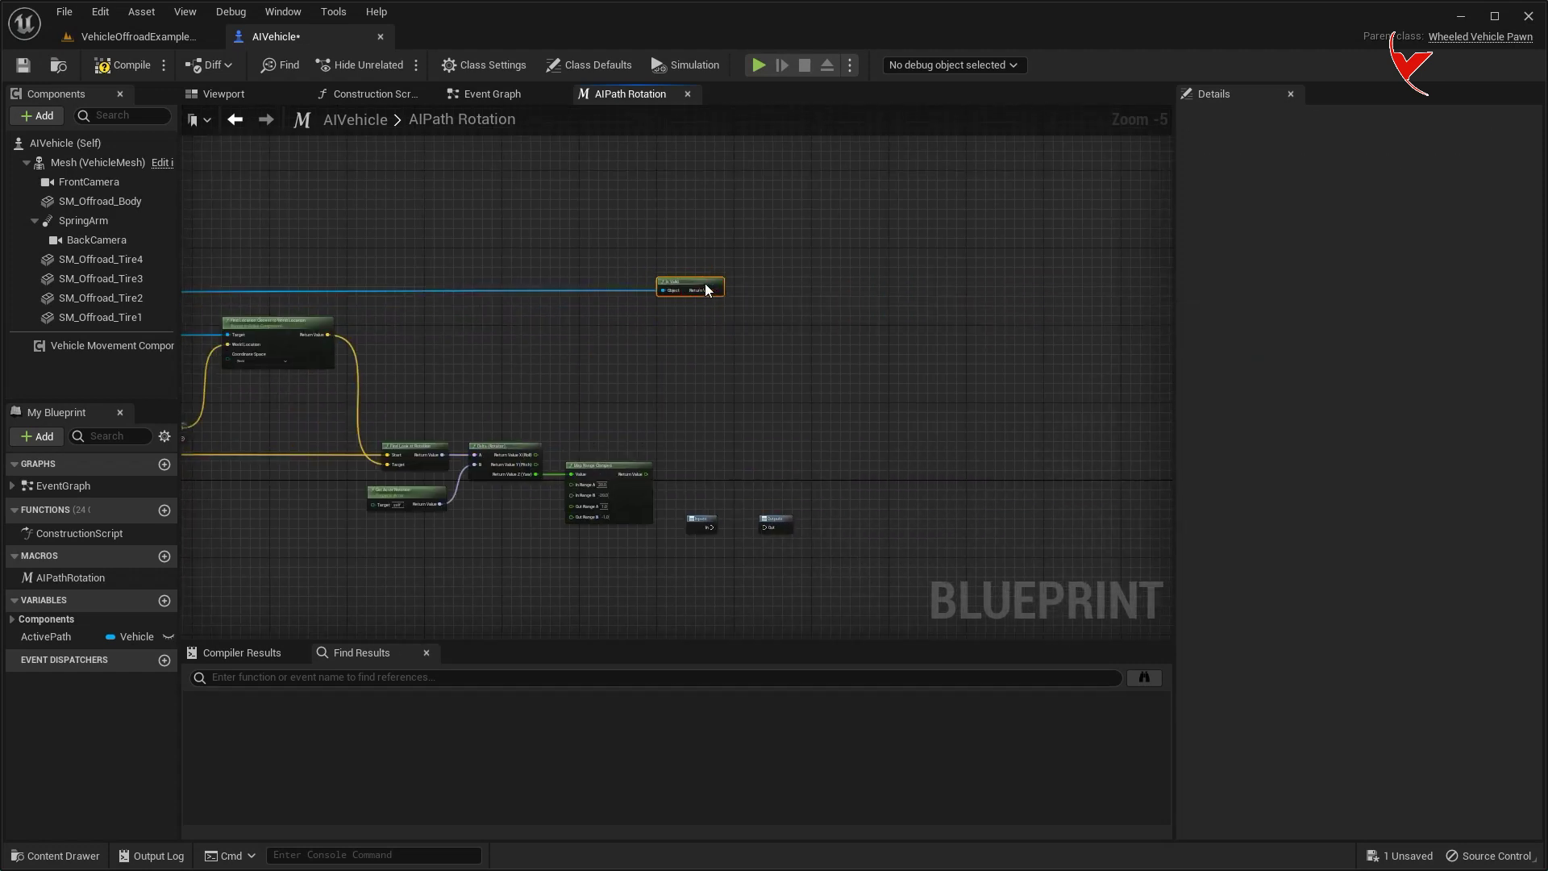
scroll(810, 350, up, 2)
right_drag(610, 328, 683, 234)
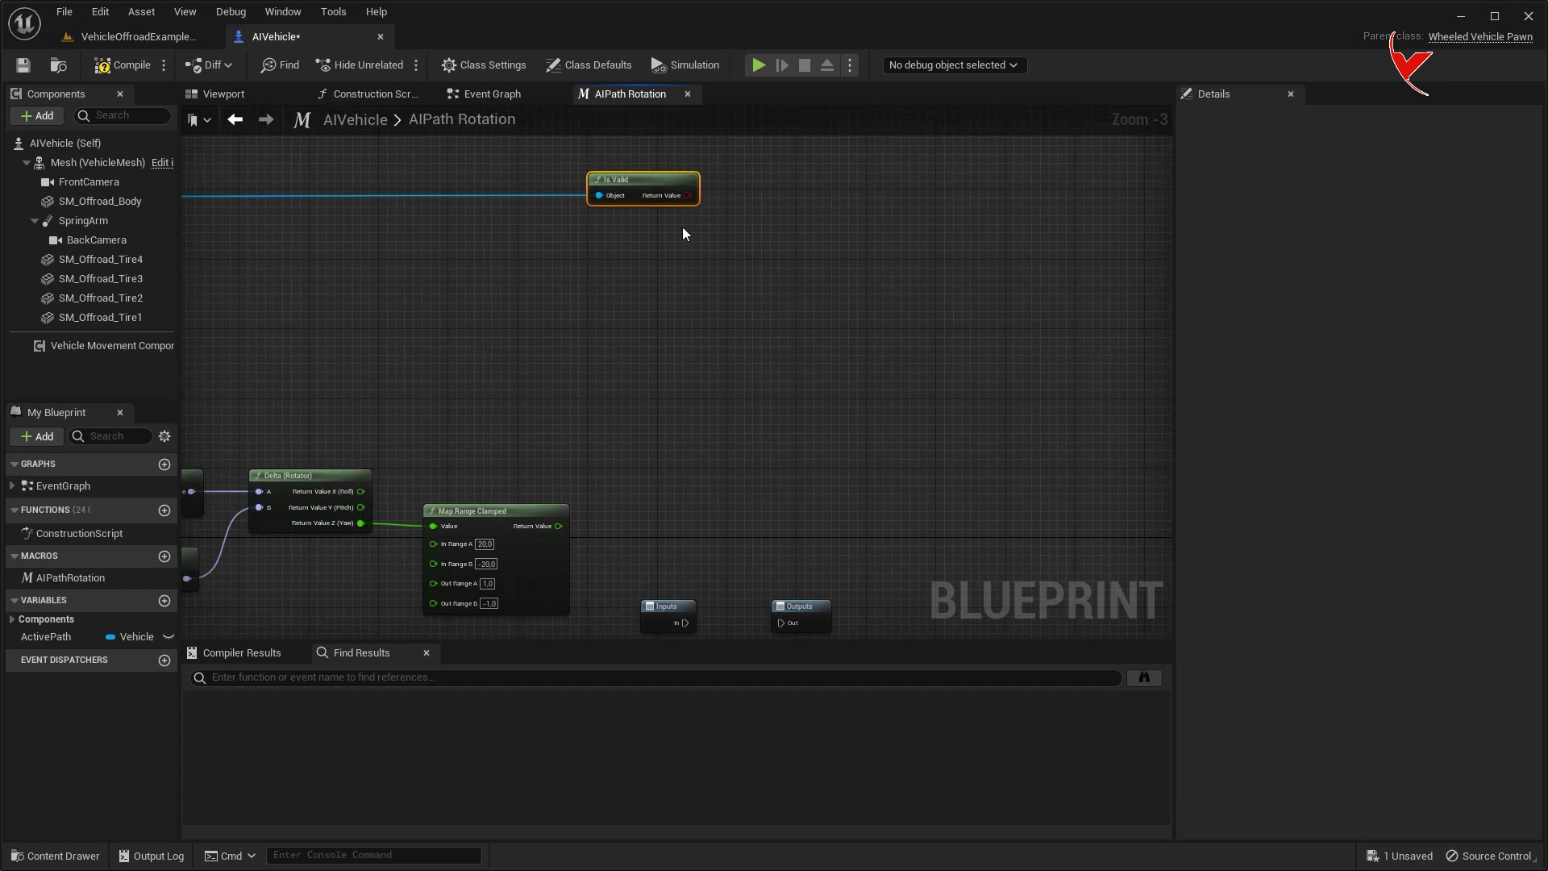
- Add a Branch driven by Is Valid, fed from Inputs, with True wired to Outputs
mouse_move(705, 248)
mouse_down()
mouse_move(713, 266)
mouse_move(801, 289)
mouse_up()
text(branch)
click(791, 407)
mouse_move(658, 607)
mouse_down()
mouse_move(650, 276)
mouse_move(789, 284)
mouse_up()
scroll(674, 283, up, 2)
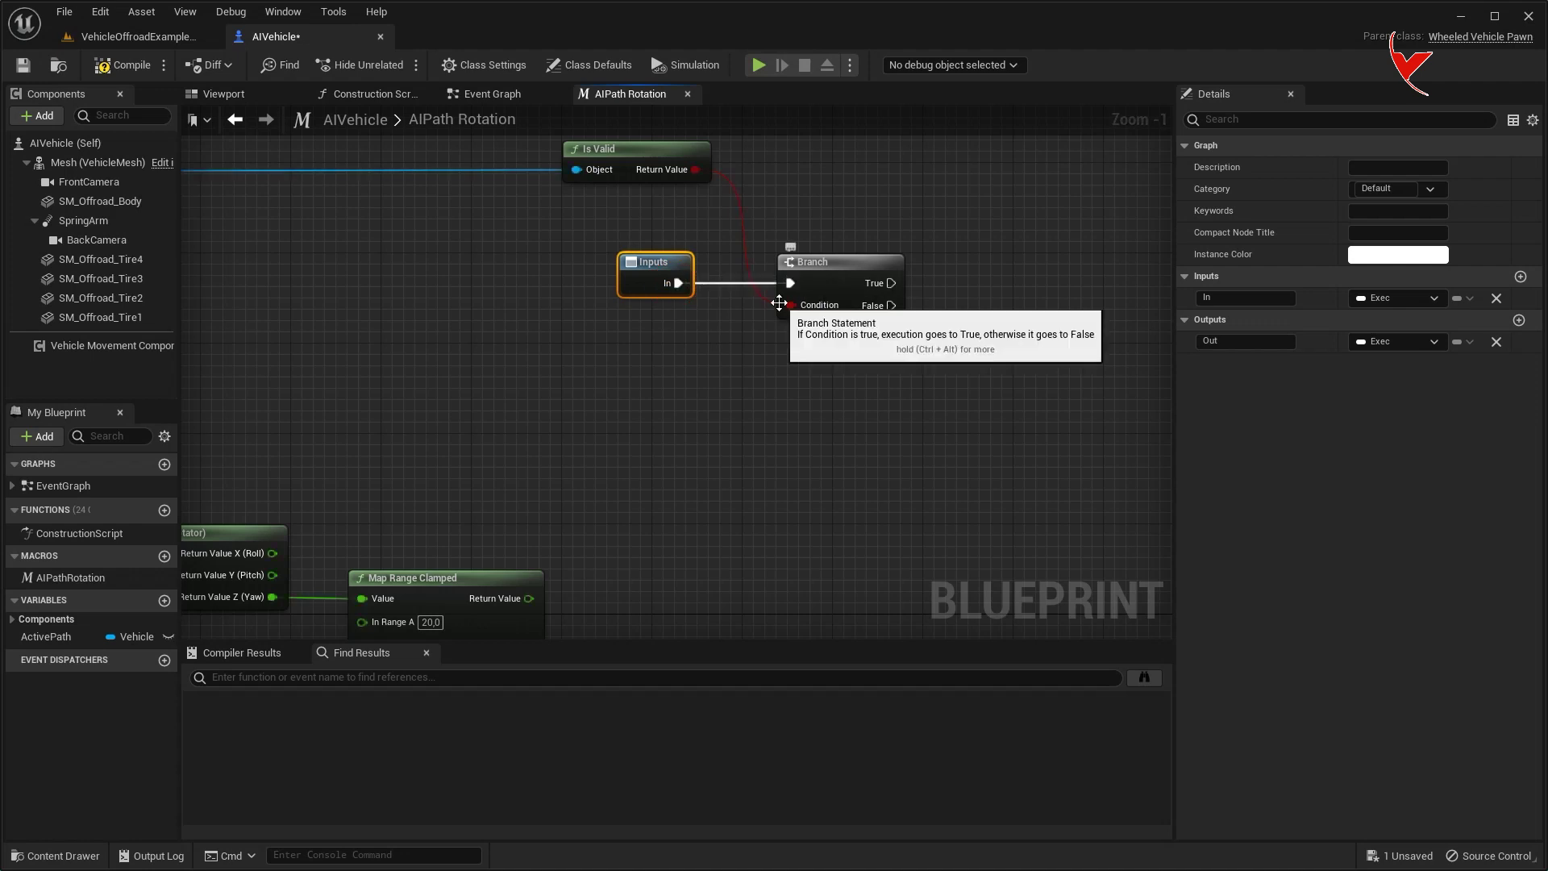
scroll(793, 390, down, 2)
drag(781, 562, 913, 220)
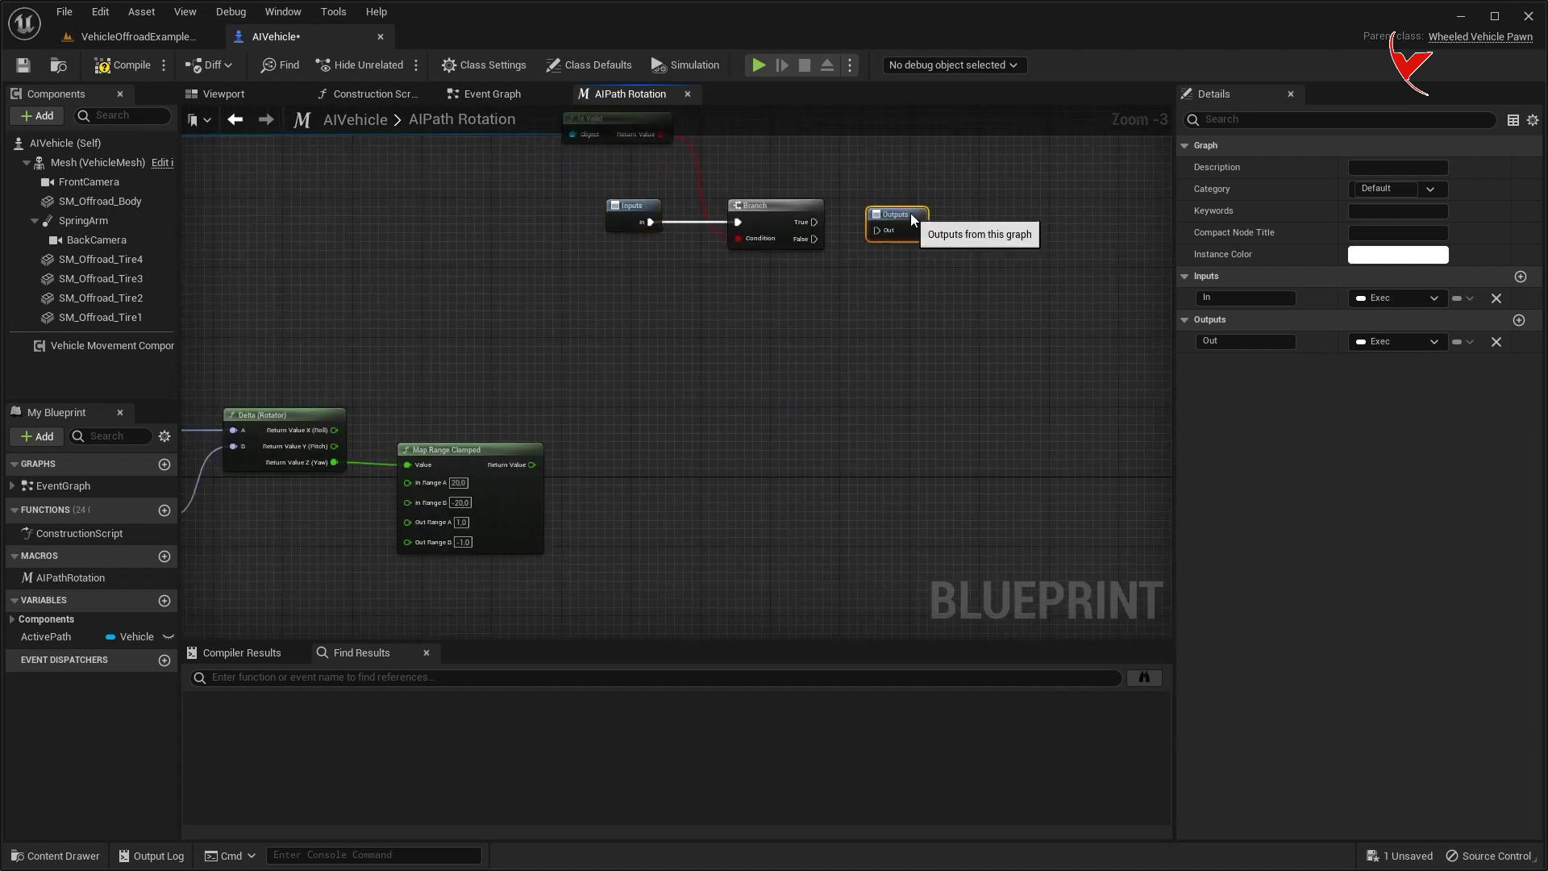
scroll(846, 213, up, 2)
drag(798, 220, 904, 227)
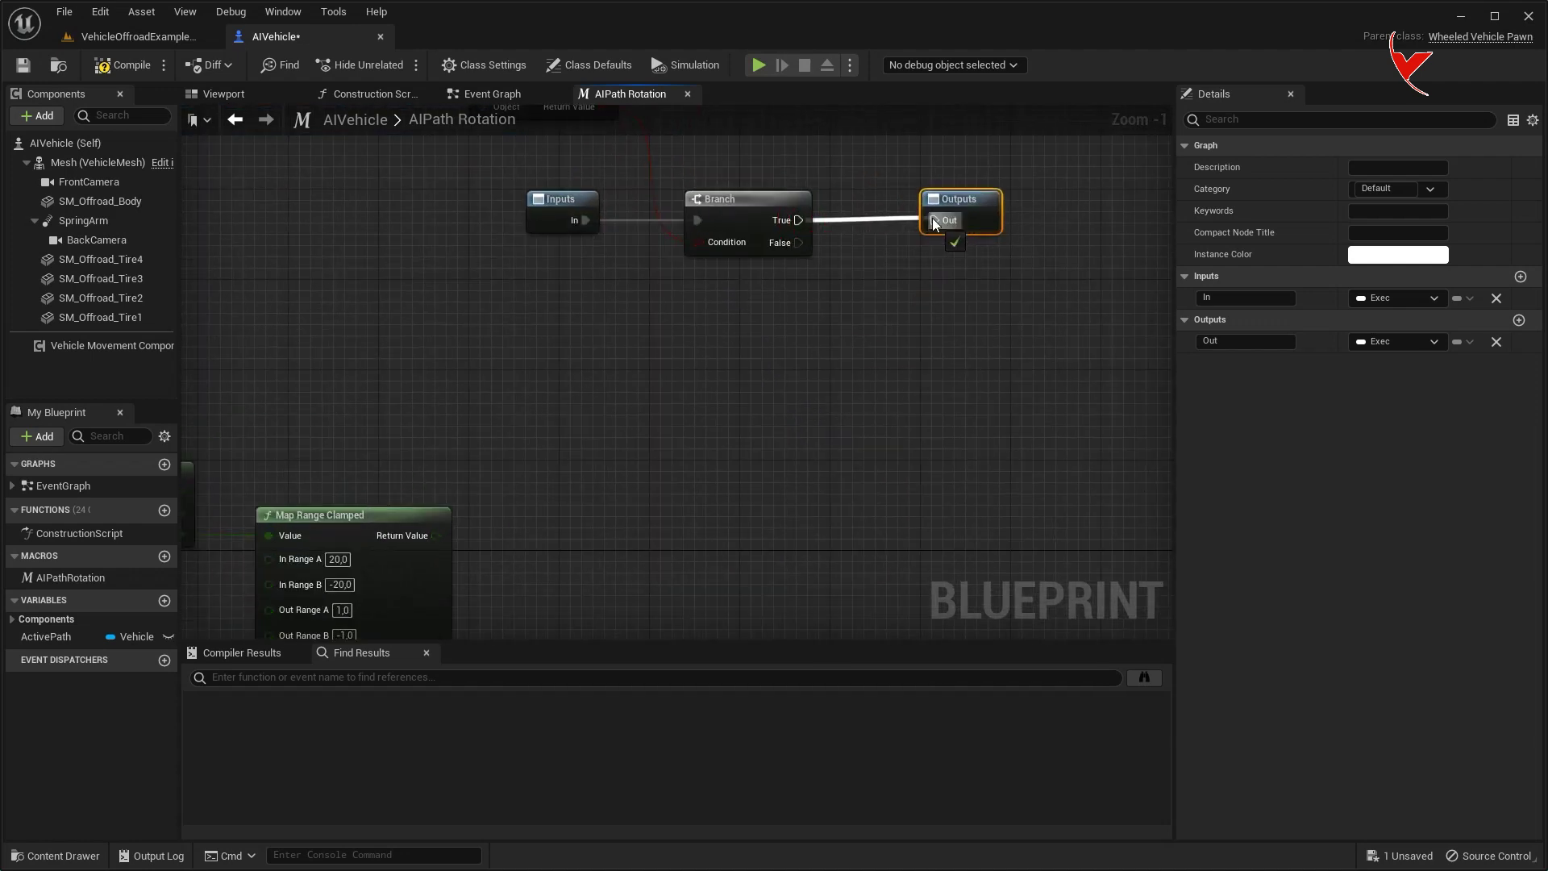
- Output Map Range Clamped's value as a new float ReturnValue pin on Outputs
right_drag(878, 303, 840, 336)
drag(399, 567, 945, 261)
scroll(854, 360, down, 3)
scroll(767, 356, down, 2)
mouse_move(894, 331)
right_down()
mouse_move(873, 331)
mouse_move(1044, 342)
mouse_move(646, 349)
right_up()
scroll(873, 331, up, 1)
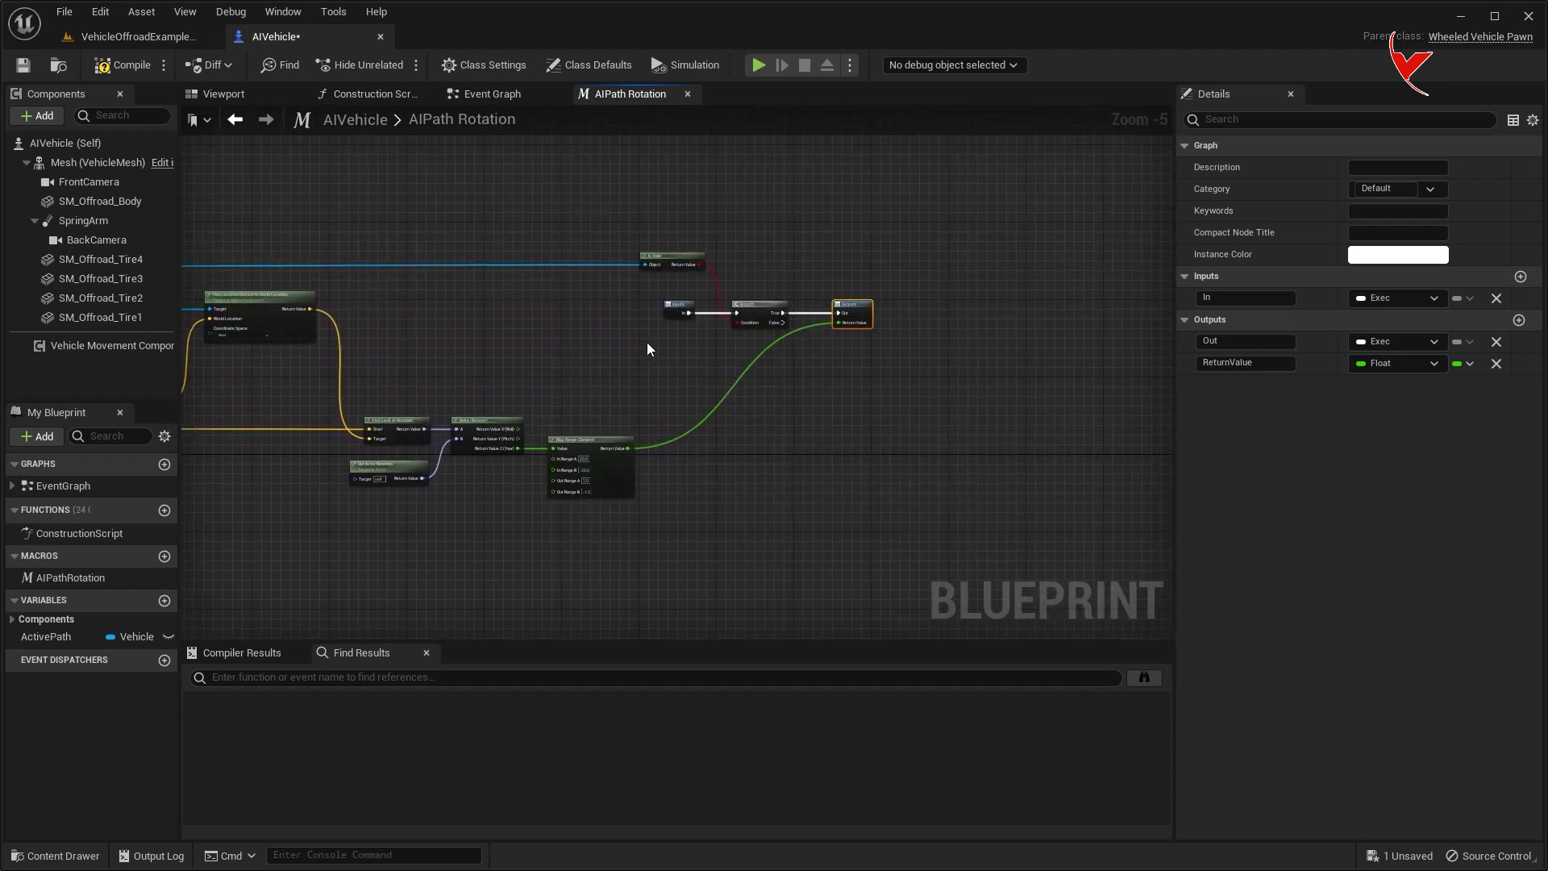
click(492, 94)
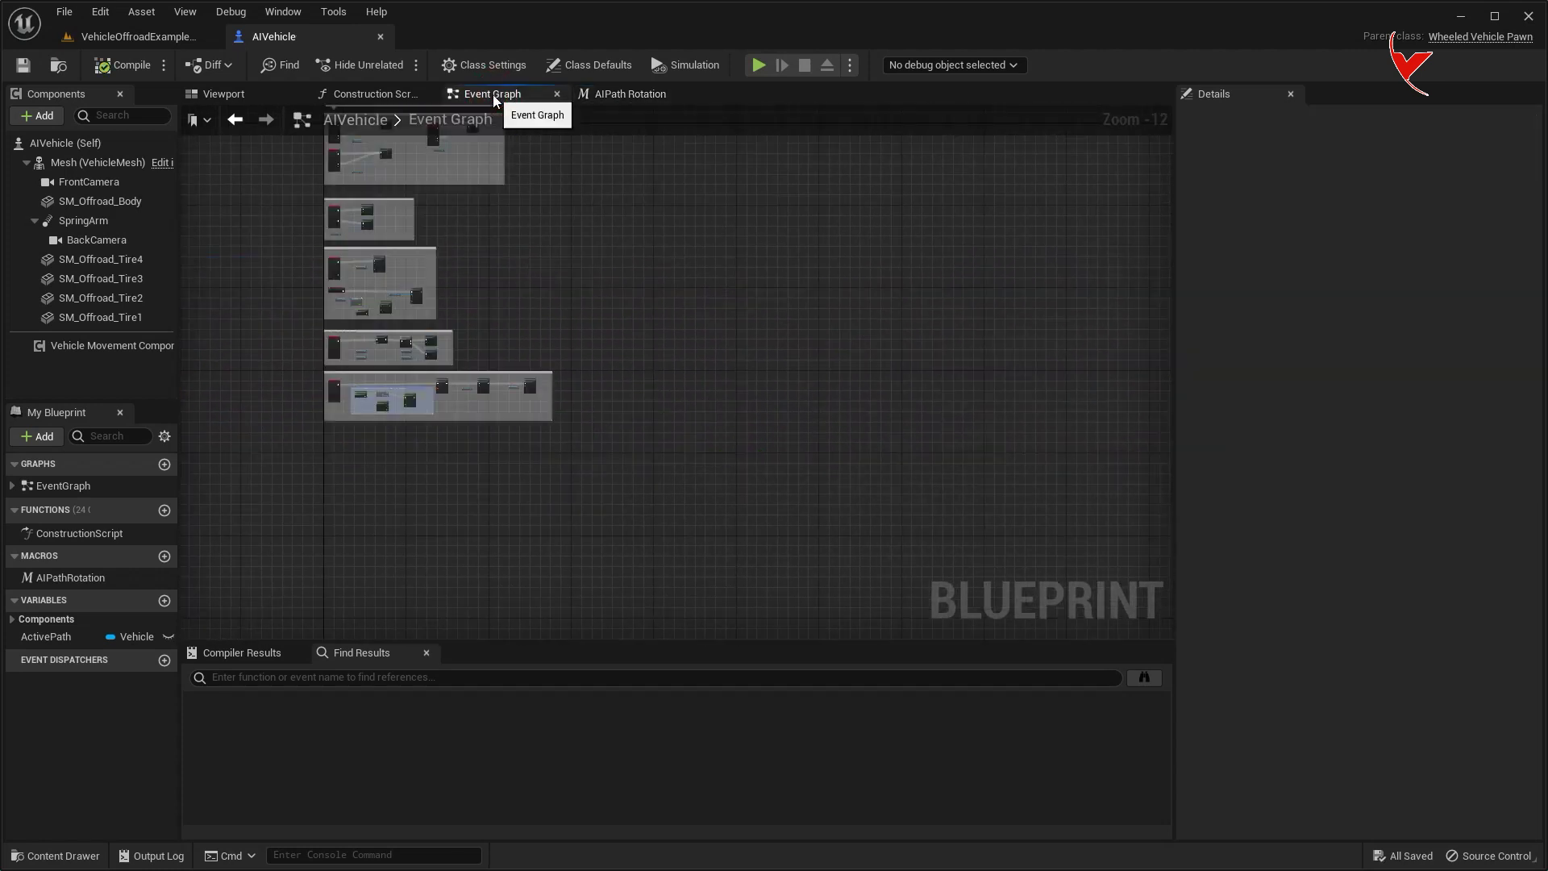
- Widen the Movement component setup comment and add Get Actor Of Class after the SET node
scroll(562, 397, up, 4)
scroll(562, 397, up, 4)
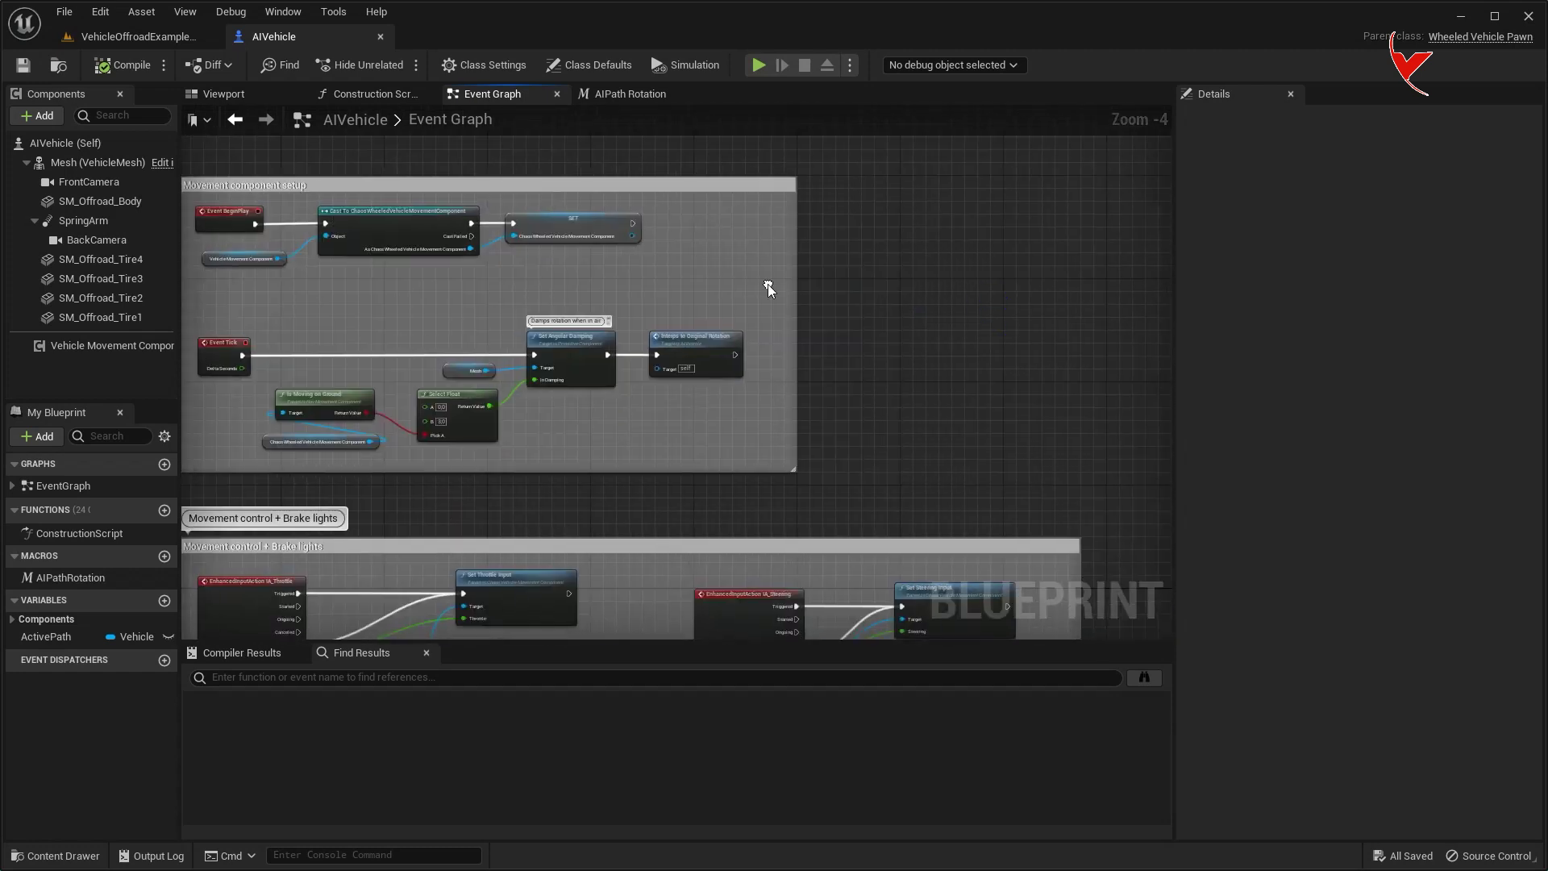
drag(798, 284, 1290, 338)
scroll(803, 294, up, 2)
drag(581, 247, 643, 250)
text(get actor of)
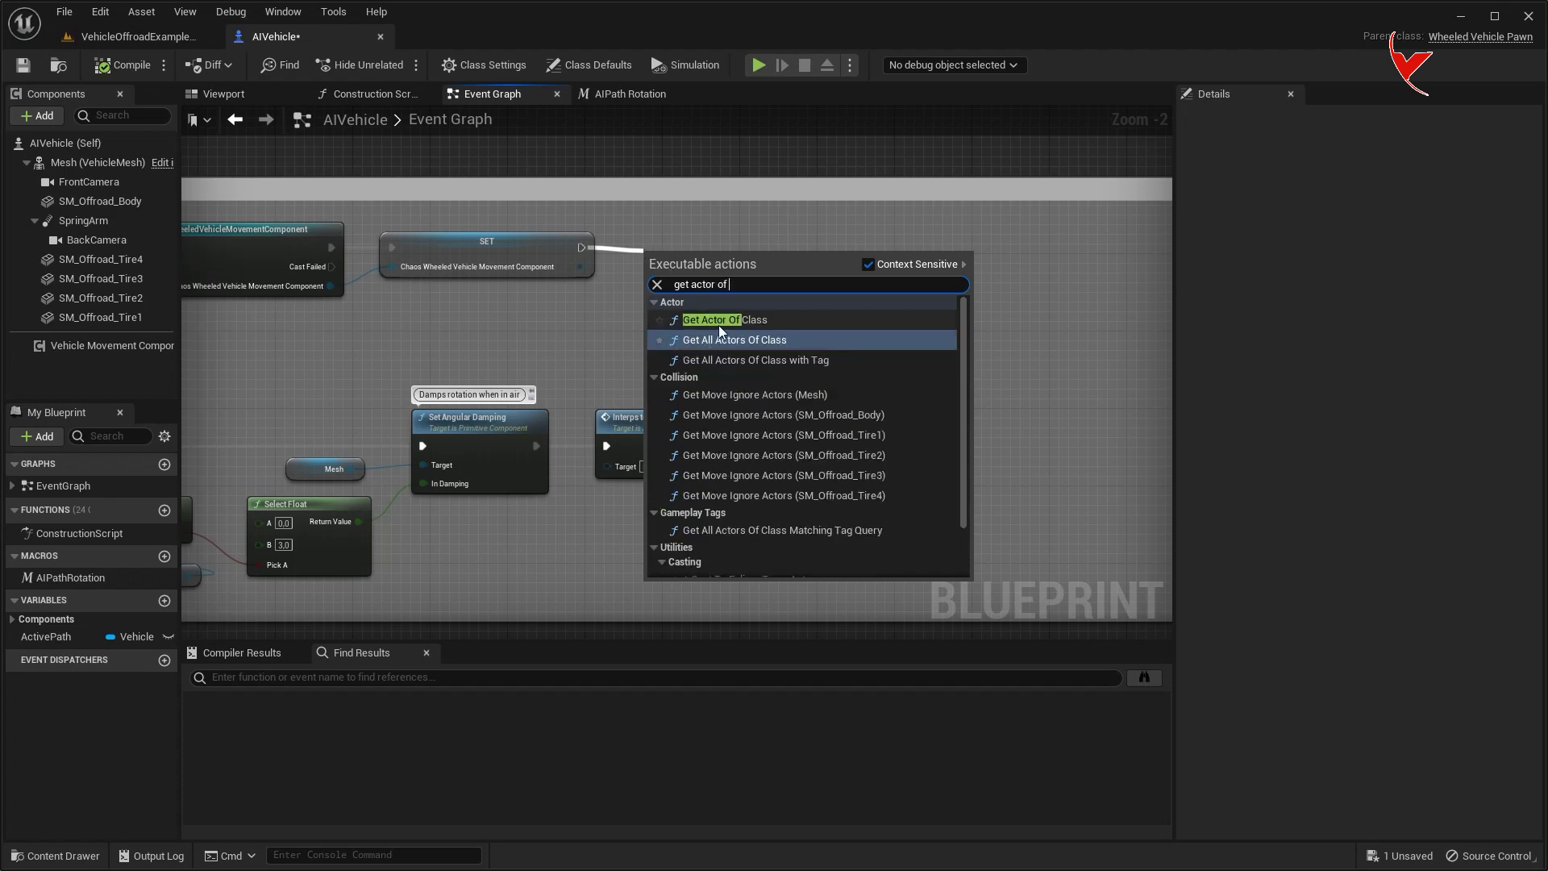
click(718, 323)
- Set Actor Class to VehiclePath and store the returned actor in ActivePath
scroll(656, 331, up, 1)
scroll(657, 332, up, 1)
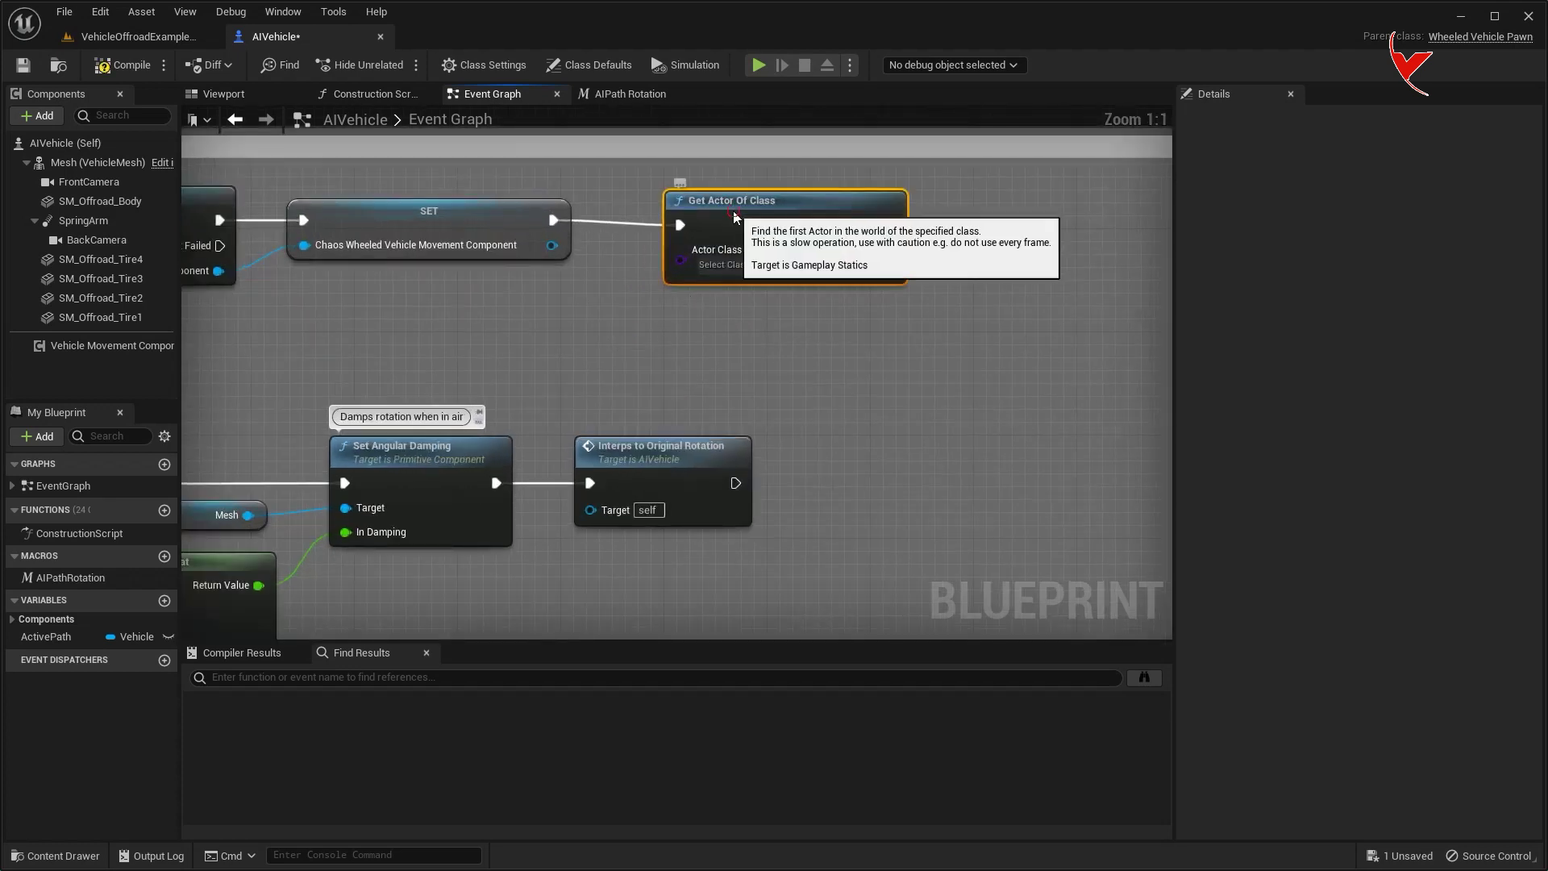
key(ctrl+space)
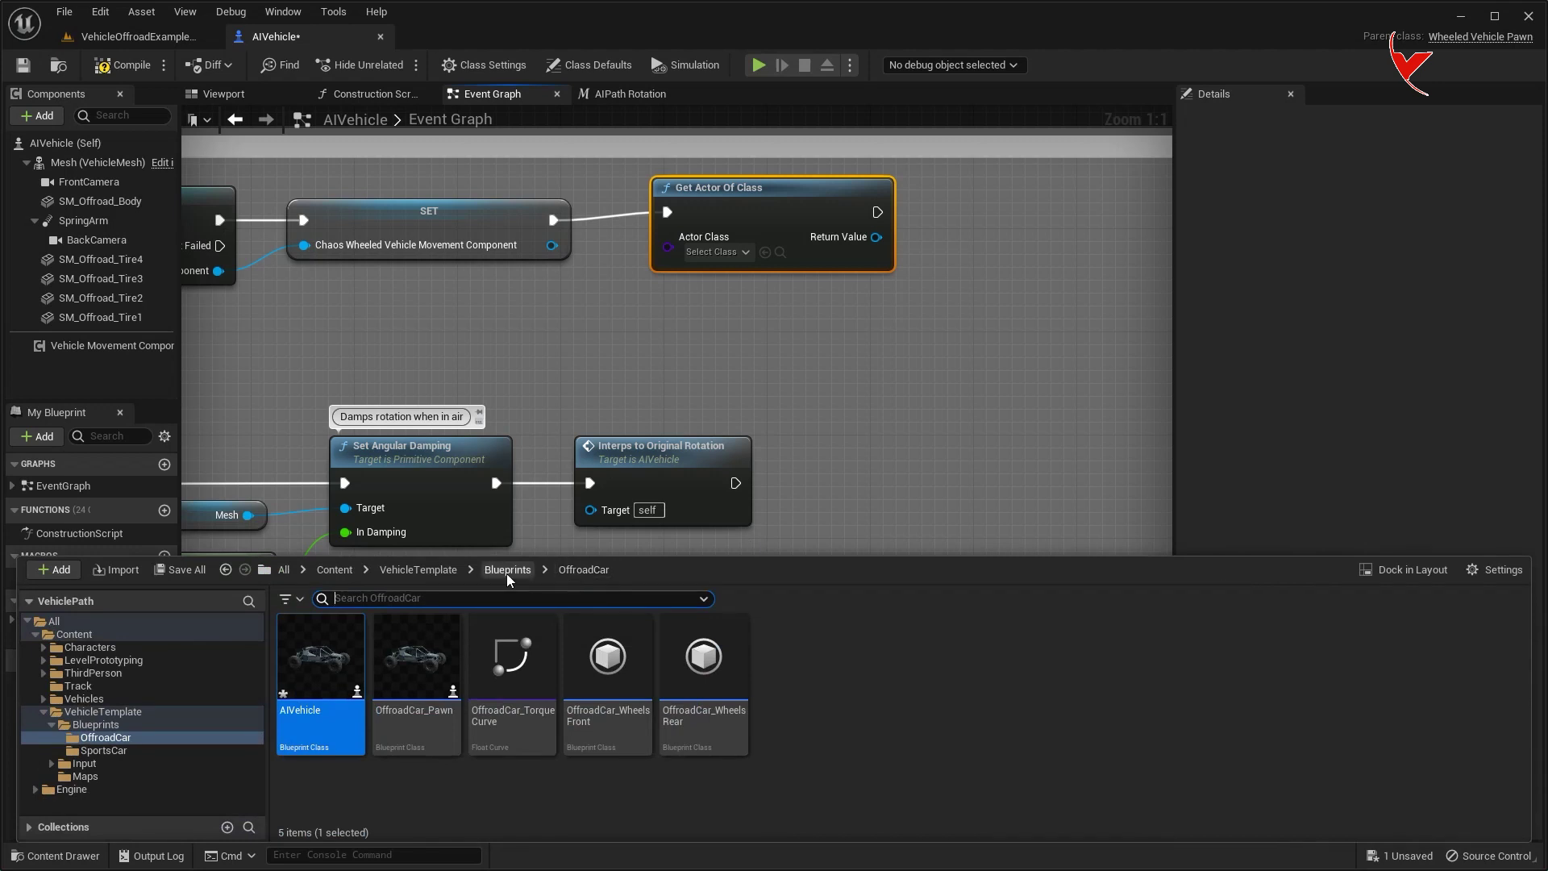
click(339, 570)
click(895, 669)
click(766, 253)
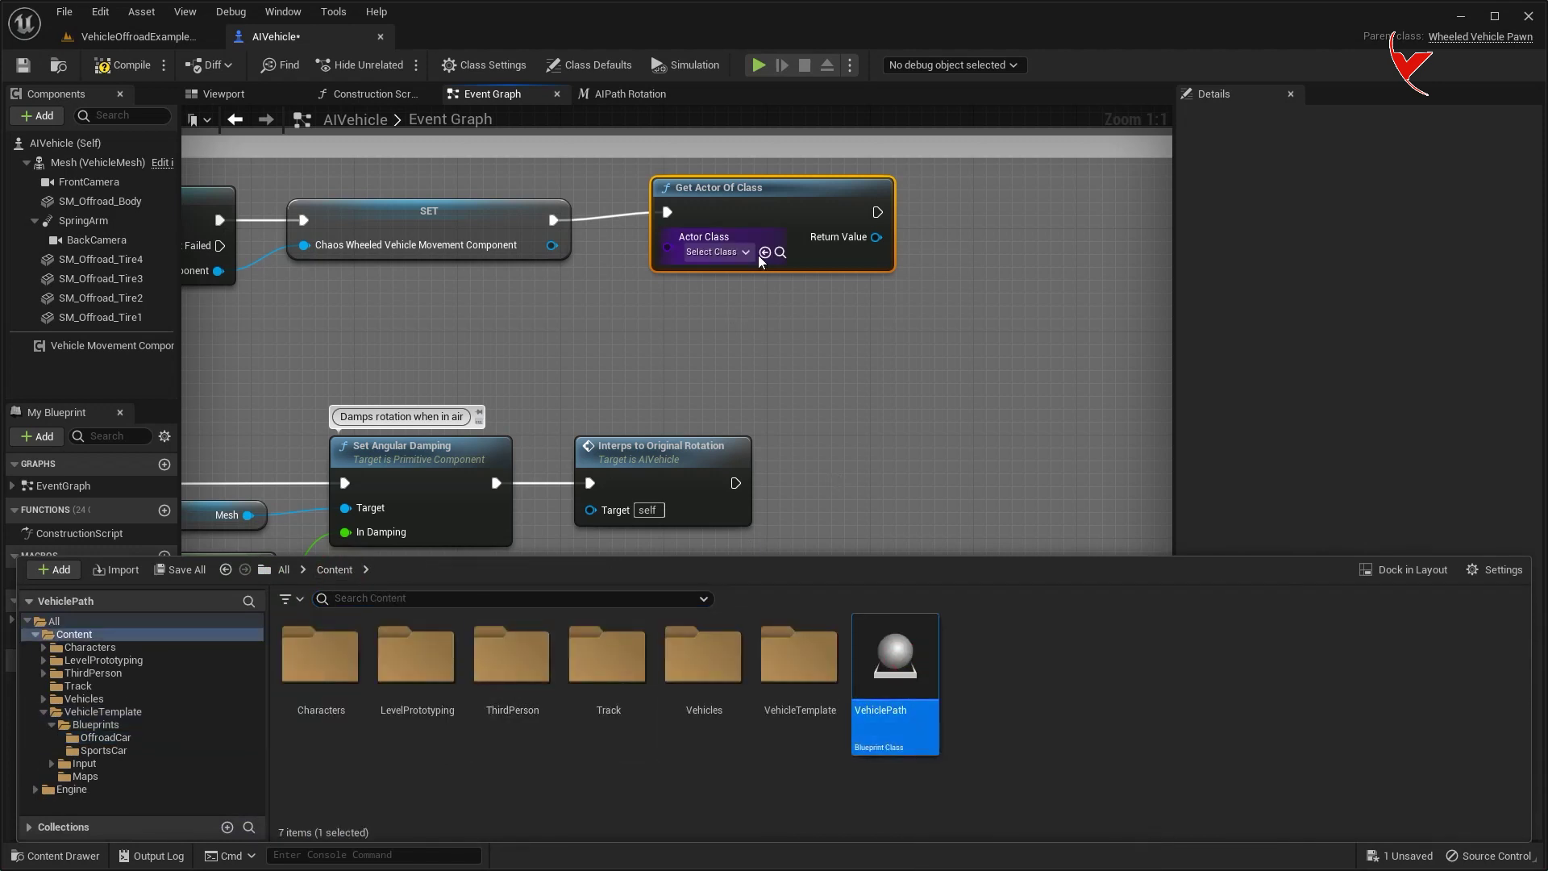
drag(45, 637, 841, 252)
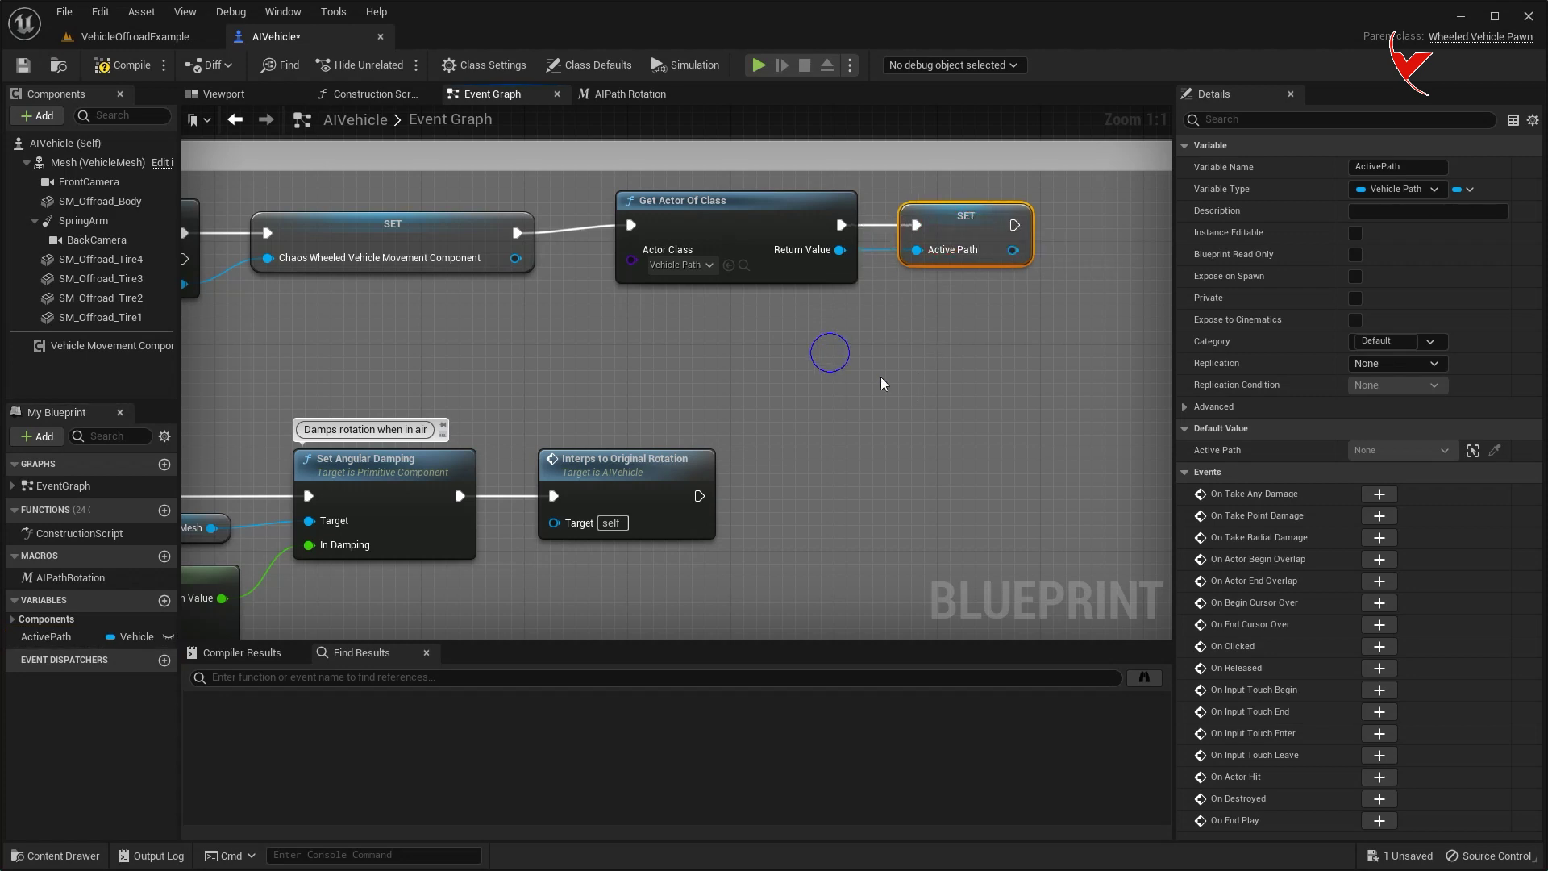
scroll(961, 418, down, 5)
scroll(972, 419, up, 2)
scroll(429, 240, up, 2)
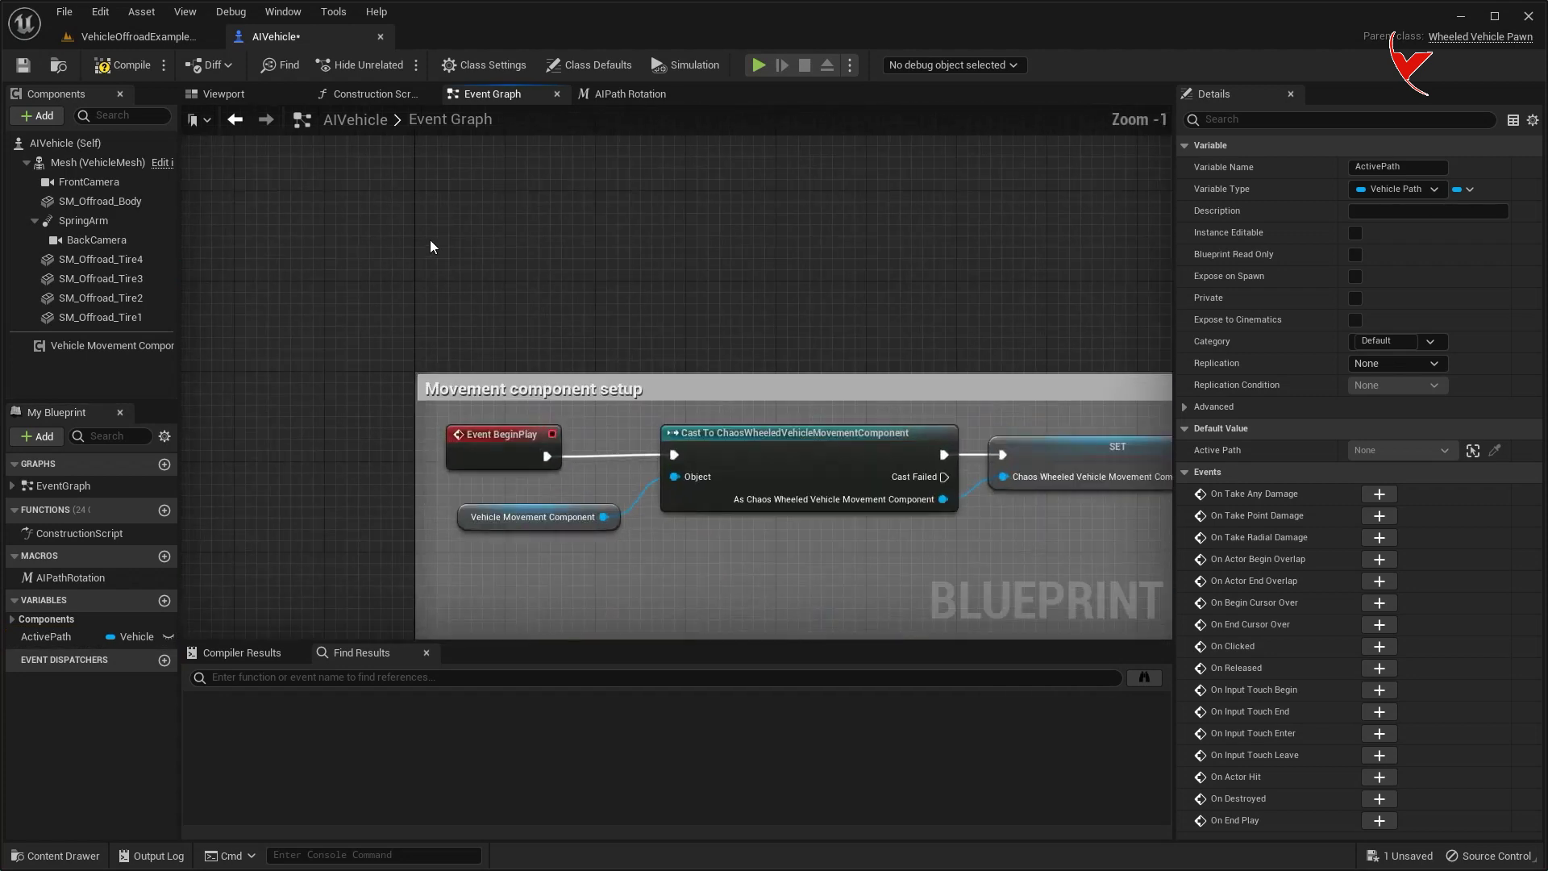
- Create an AI Path custom event followed by the AIPathRotation macro
right_click(446, 240)
text(add custom)
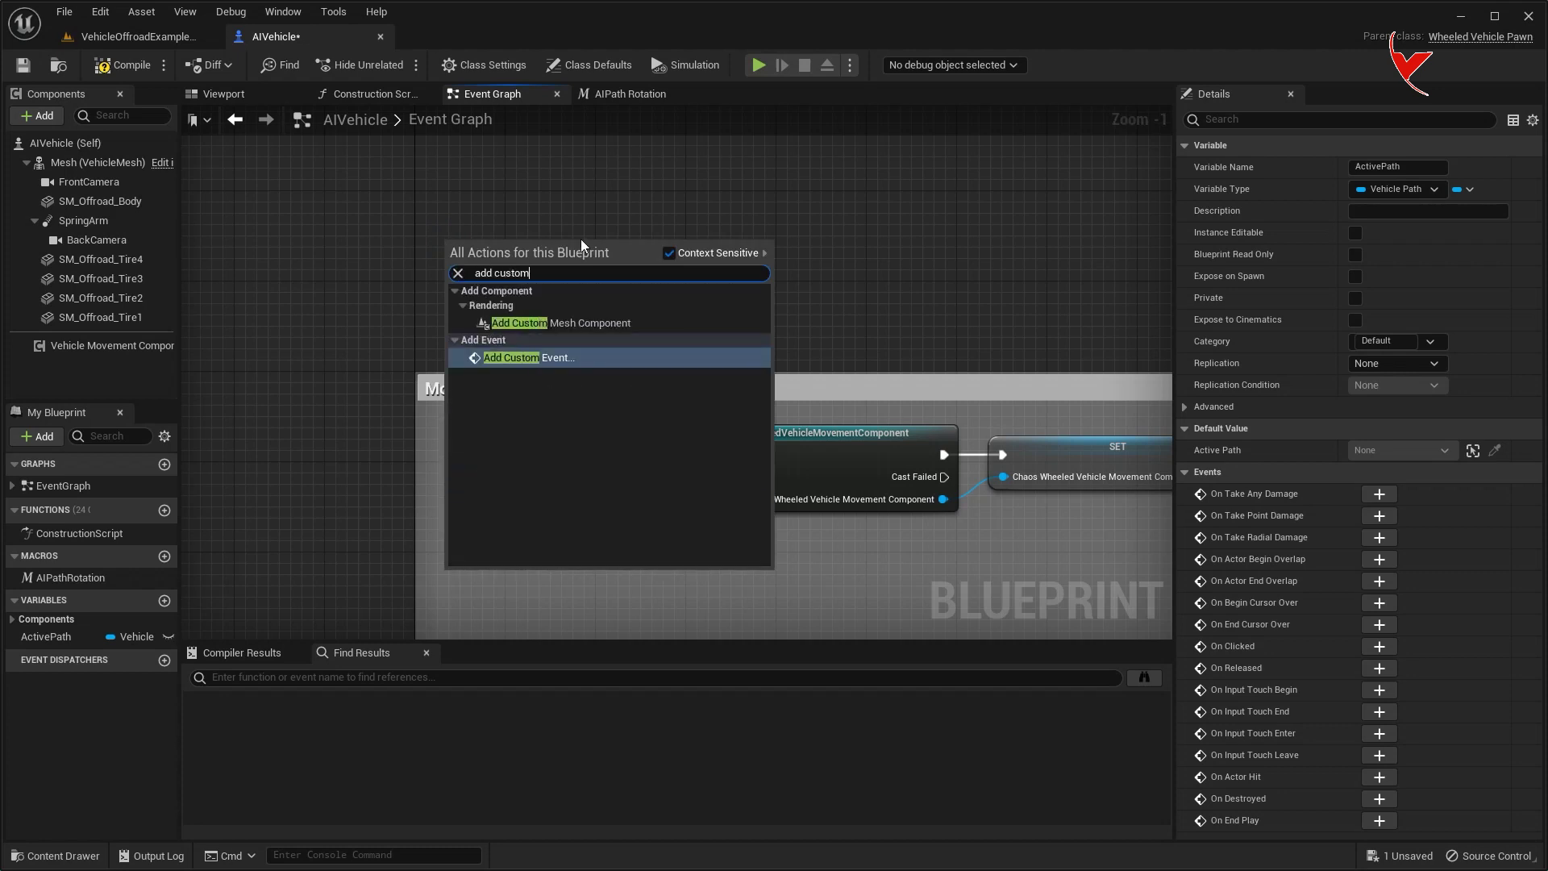
text( ev)
key(Return)
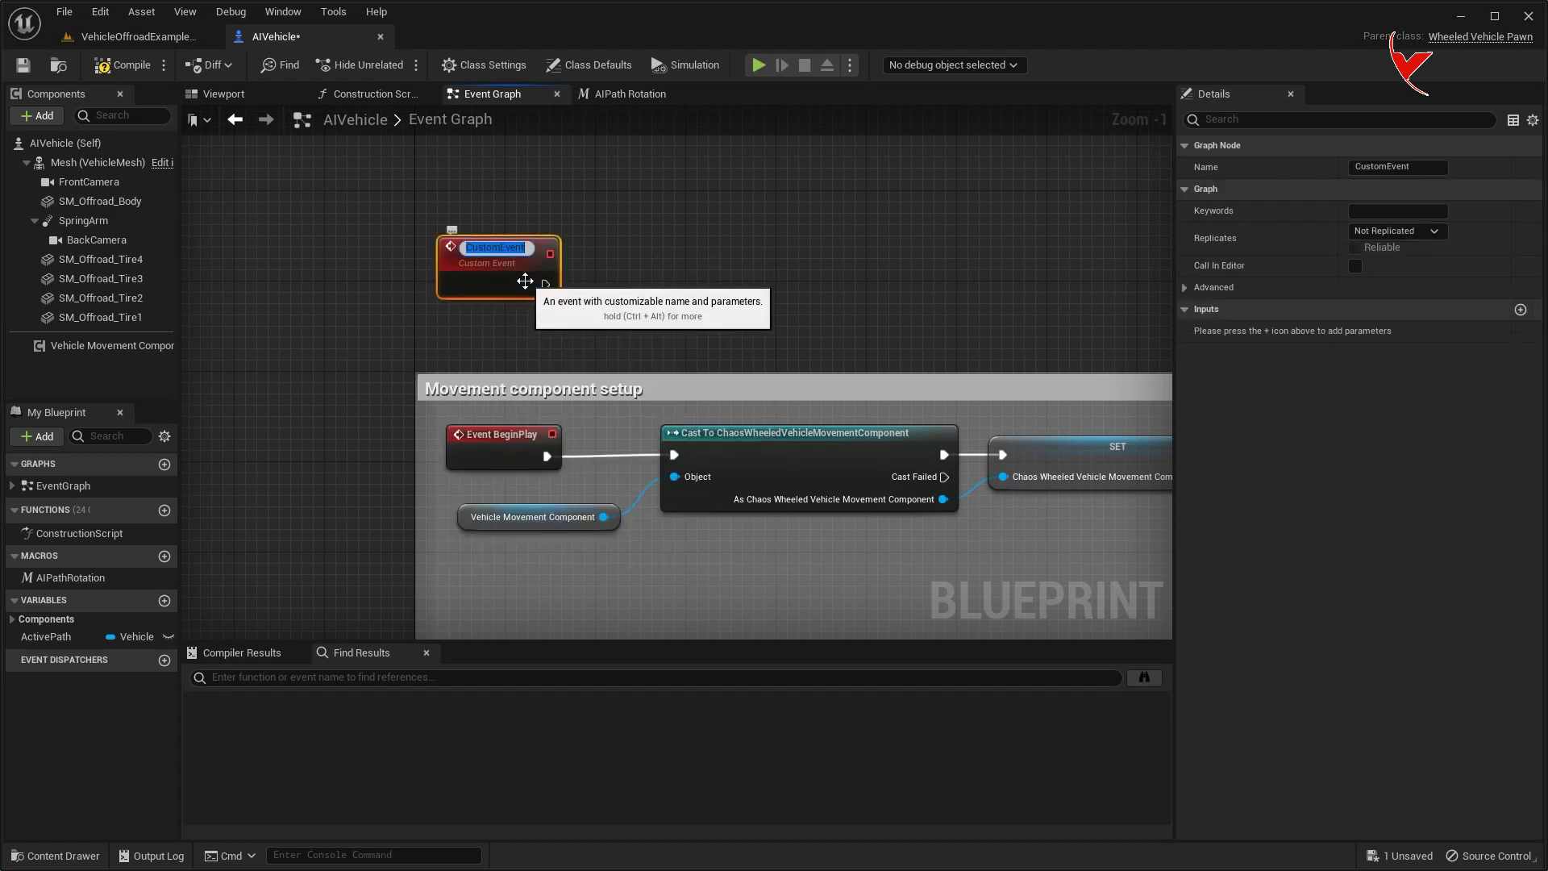
text(AI Path)
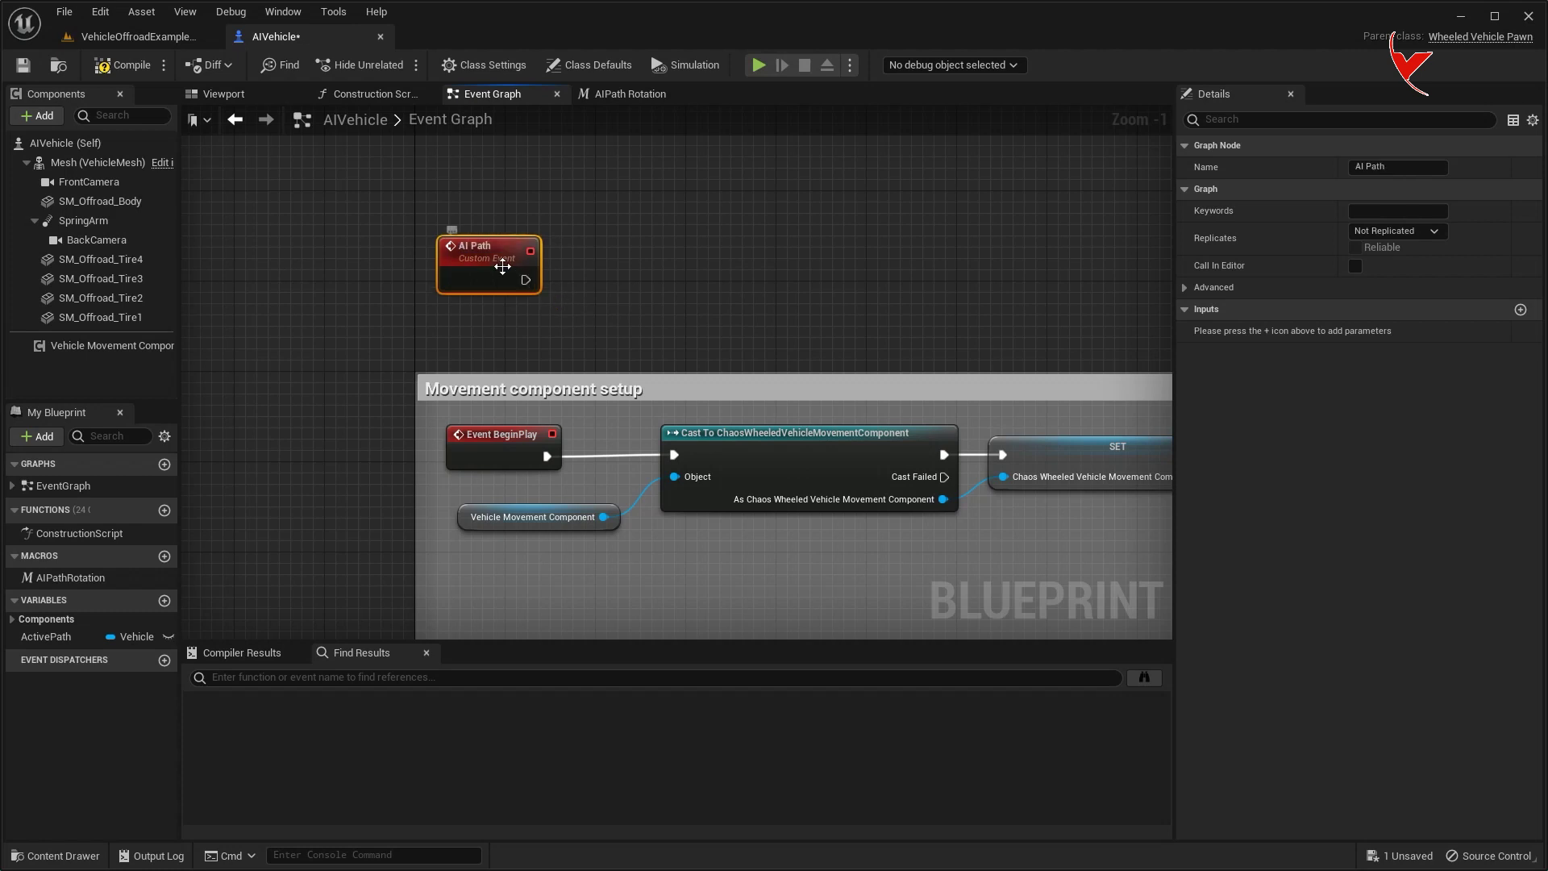
drag(506, 269, 463, 201)
mouse_move(70, 577)
mouse_down()
mouse_move(565, 197)
mouse_move(576, 223)
mouse_up()
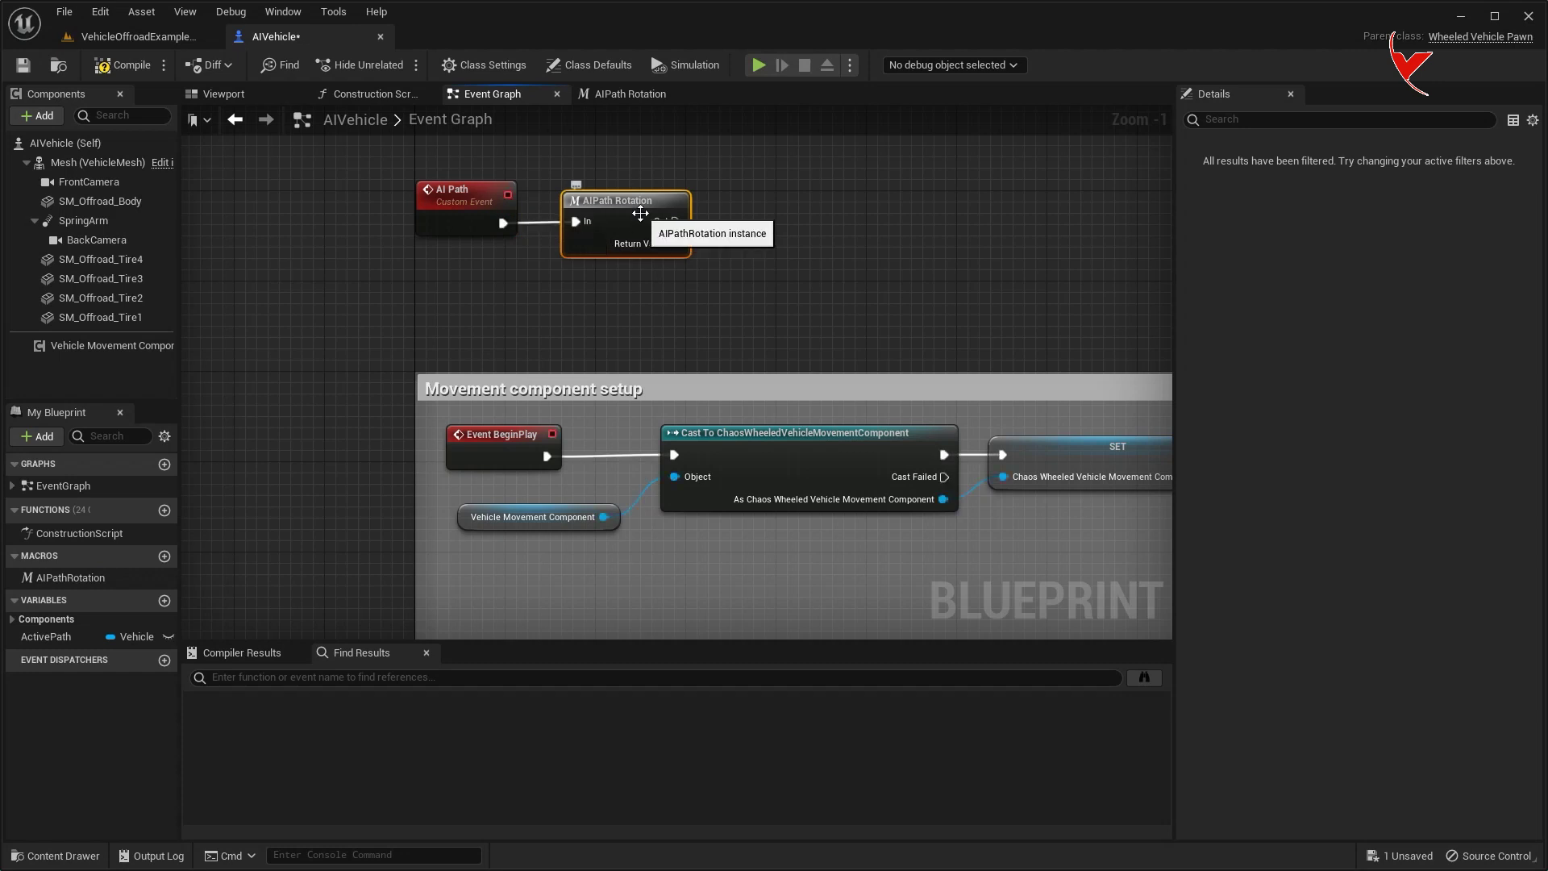
- Add Set Steering Input after AIPathRotation and delete the default Vehicle Movement Component getter
drag(675, 221, 756, 214)
text(set stee)
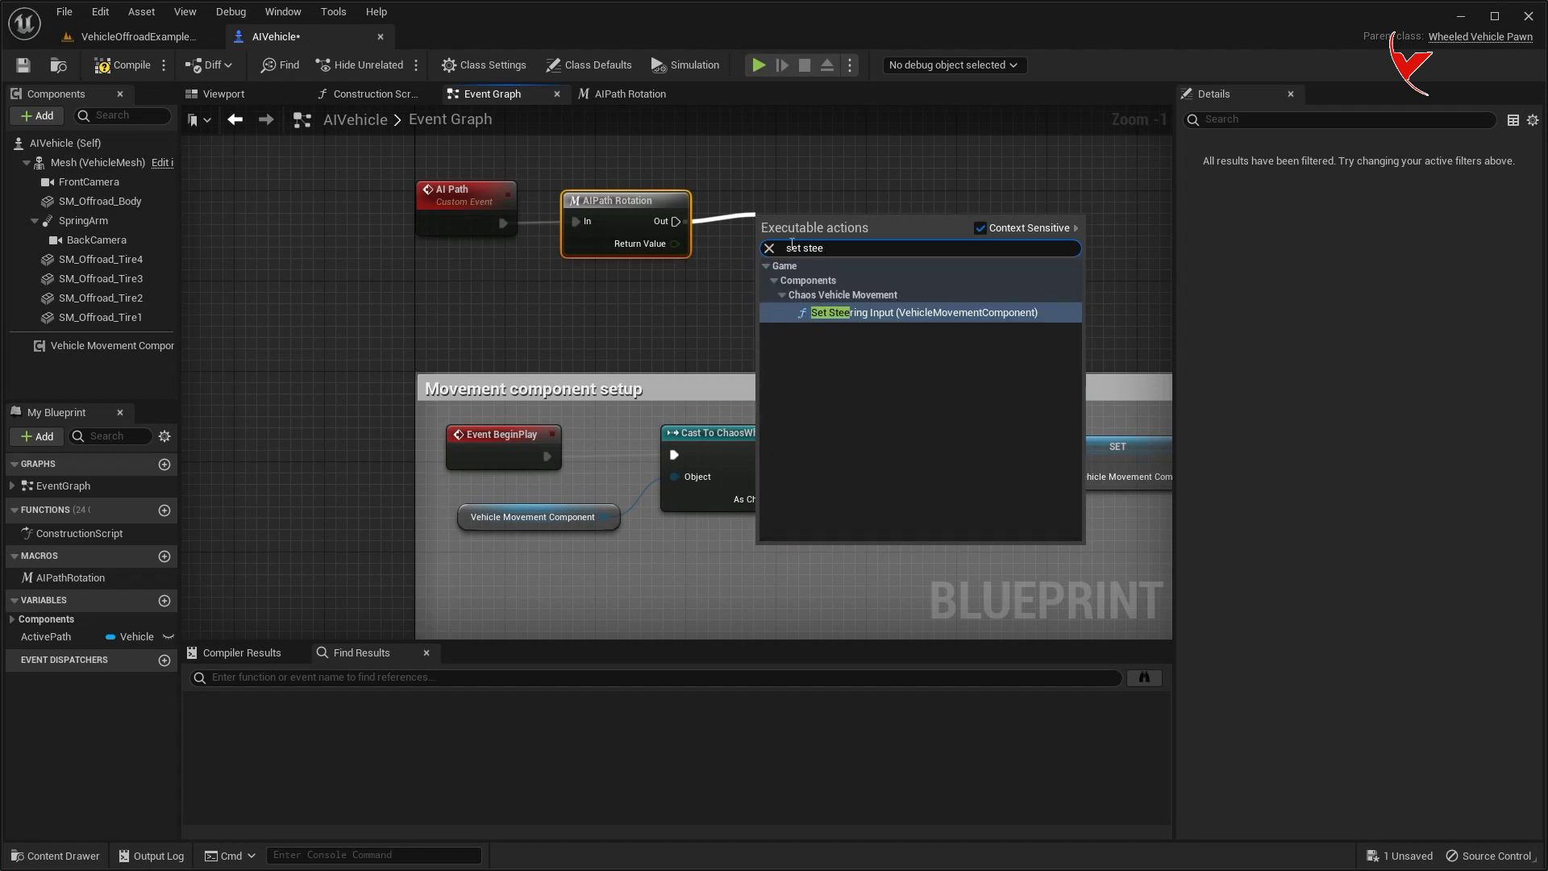
click(851, 315)
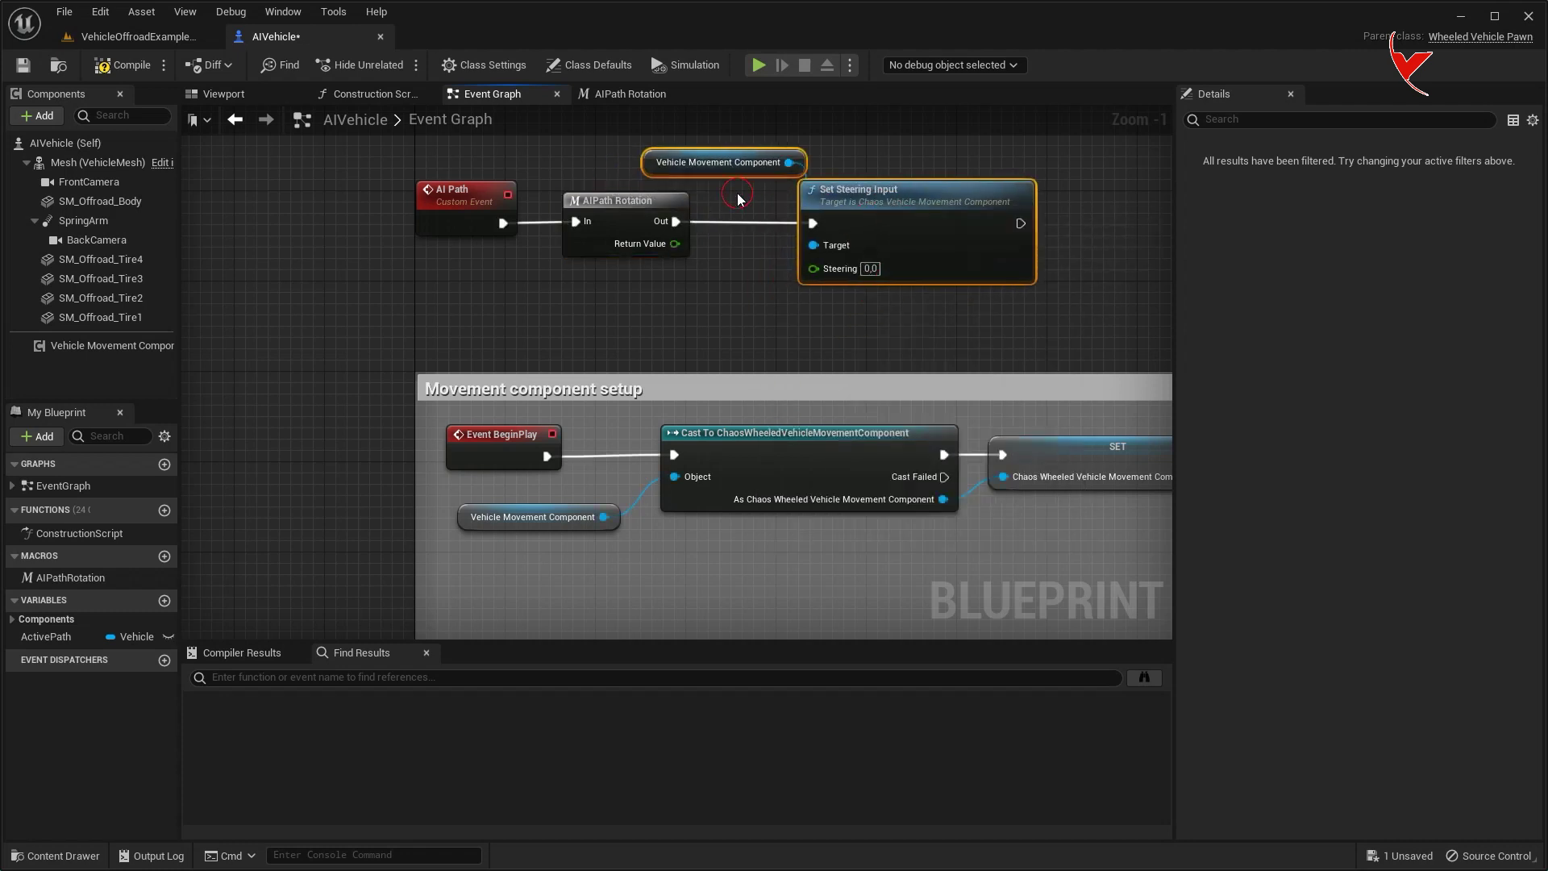
click(682, 168)
key(Delete)
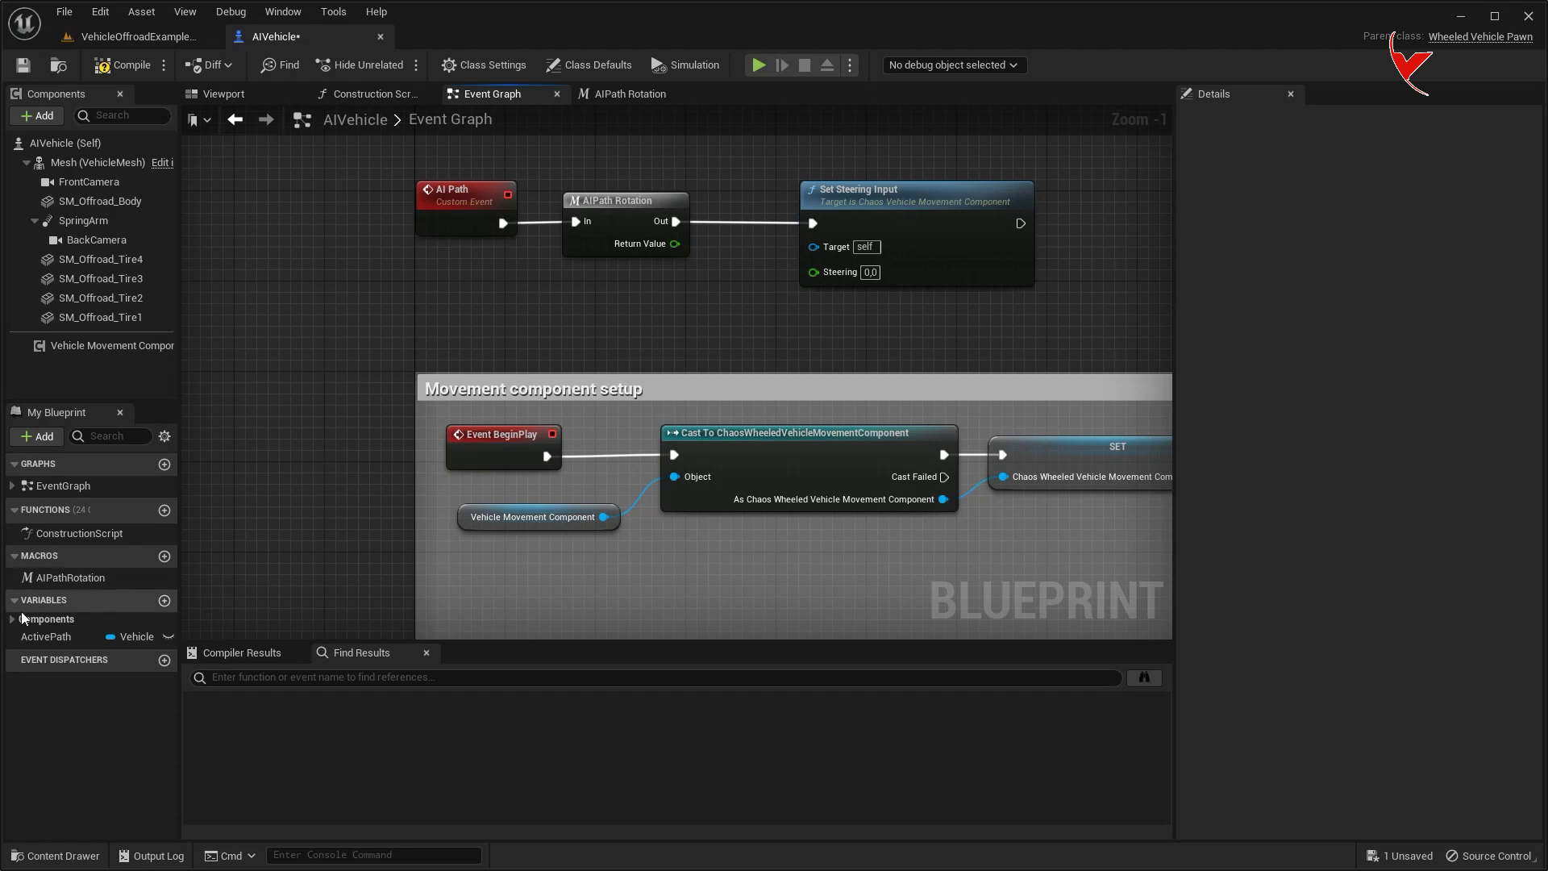
- Wire the Chaos Wheeled component to Target and AIPath Rotation's Return Value to Steering
click(21, 613)
drag(64, 765, 603, 287)
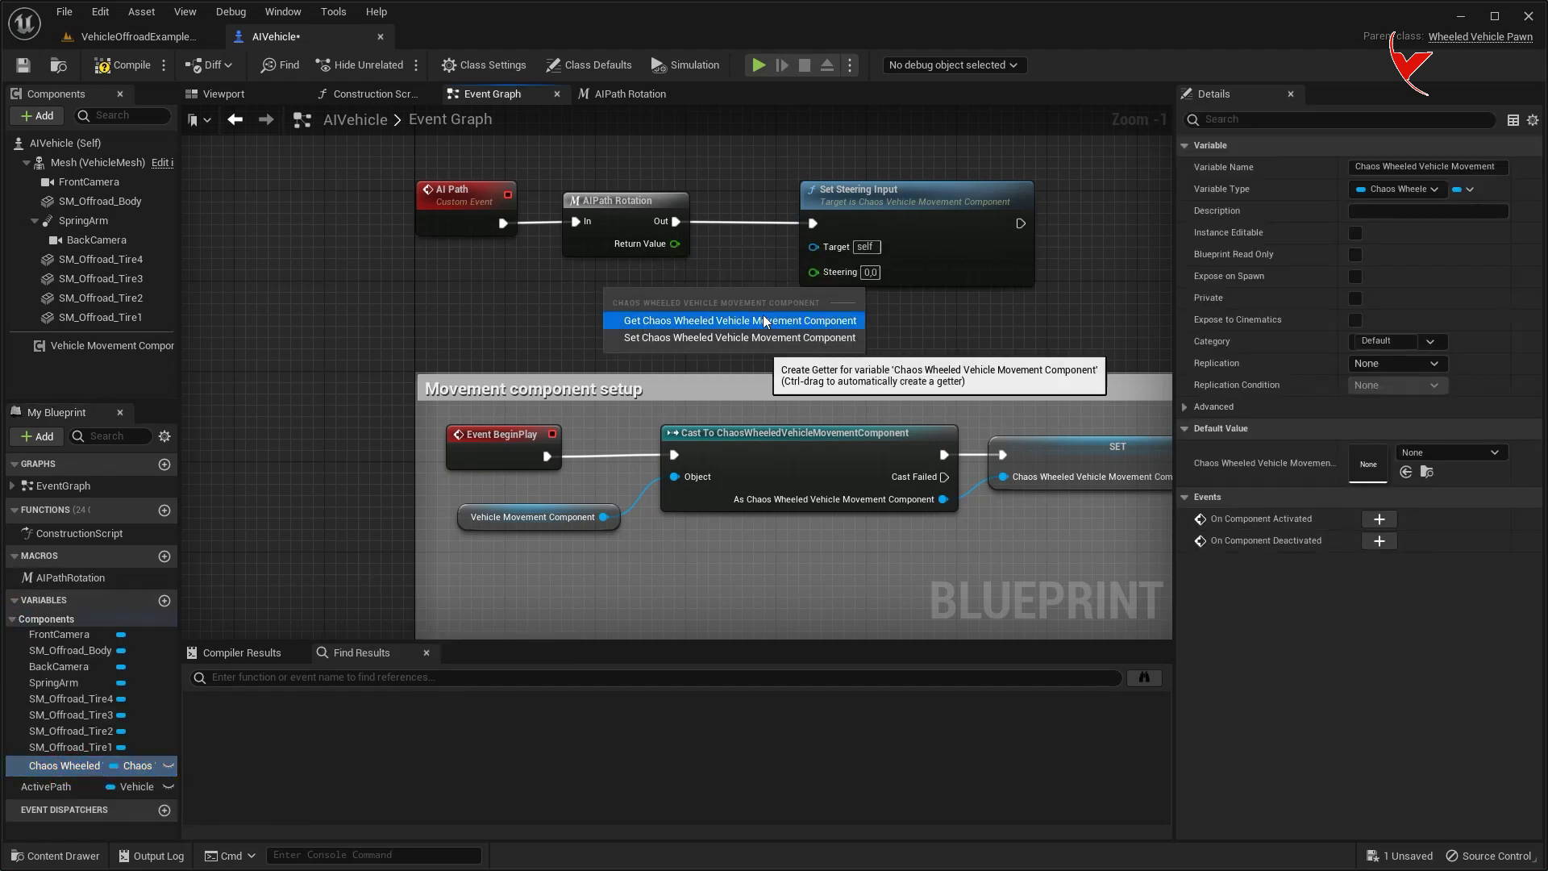
click(763, 320)
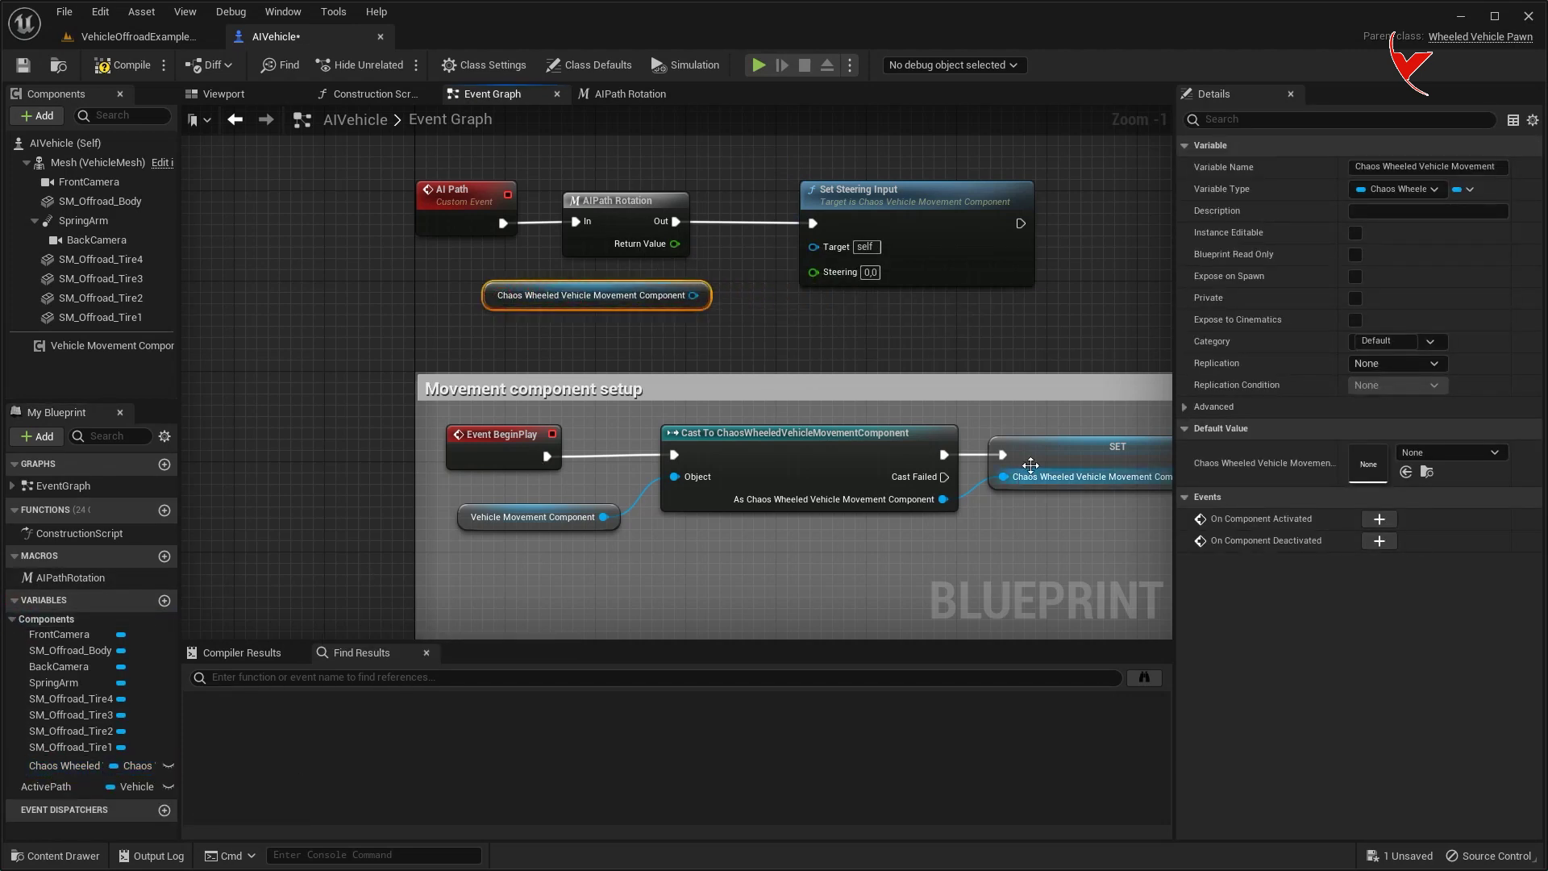
drag(693, 295, 812, 245)
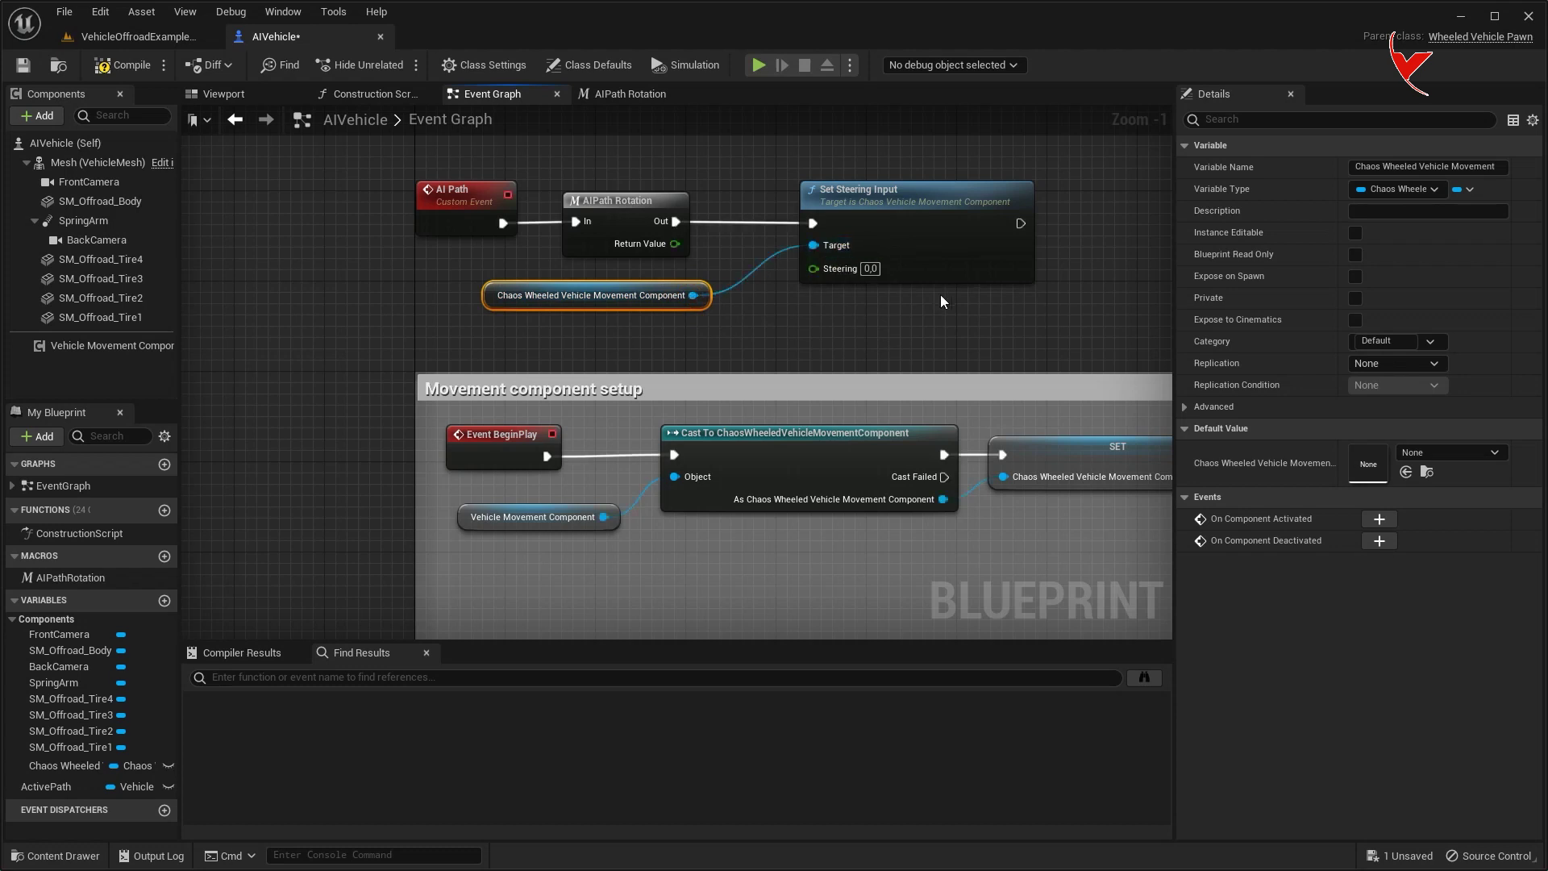
right_drag(940, 302, 834, 316)
drag(568, 258, 707, 282)
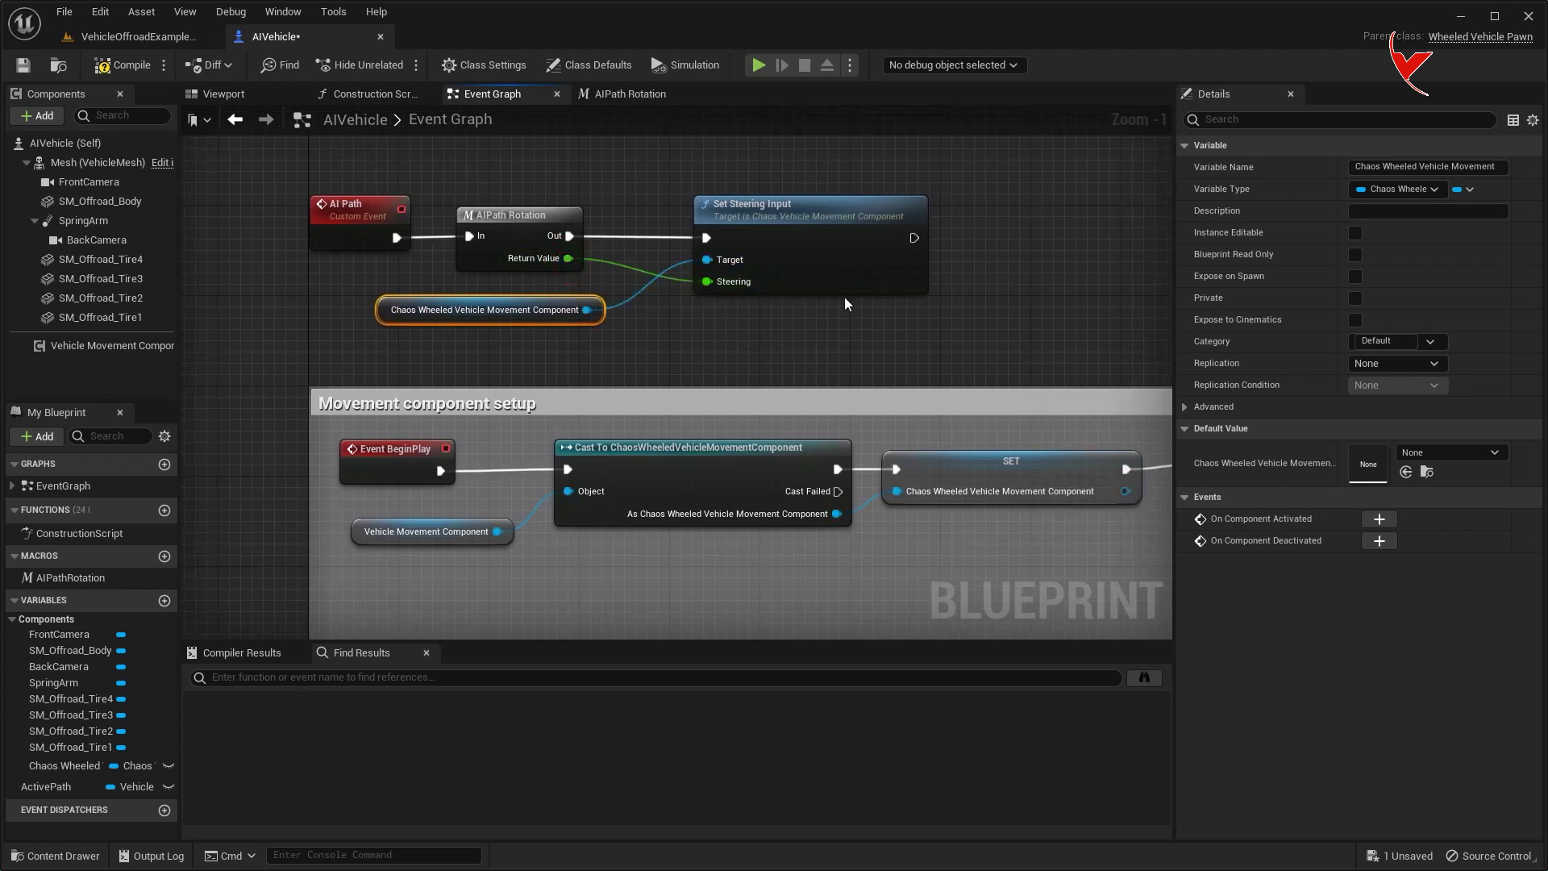
right_drag(844, 304, 667, 302)
drag(736, 238, 819, 237)
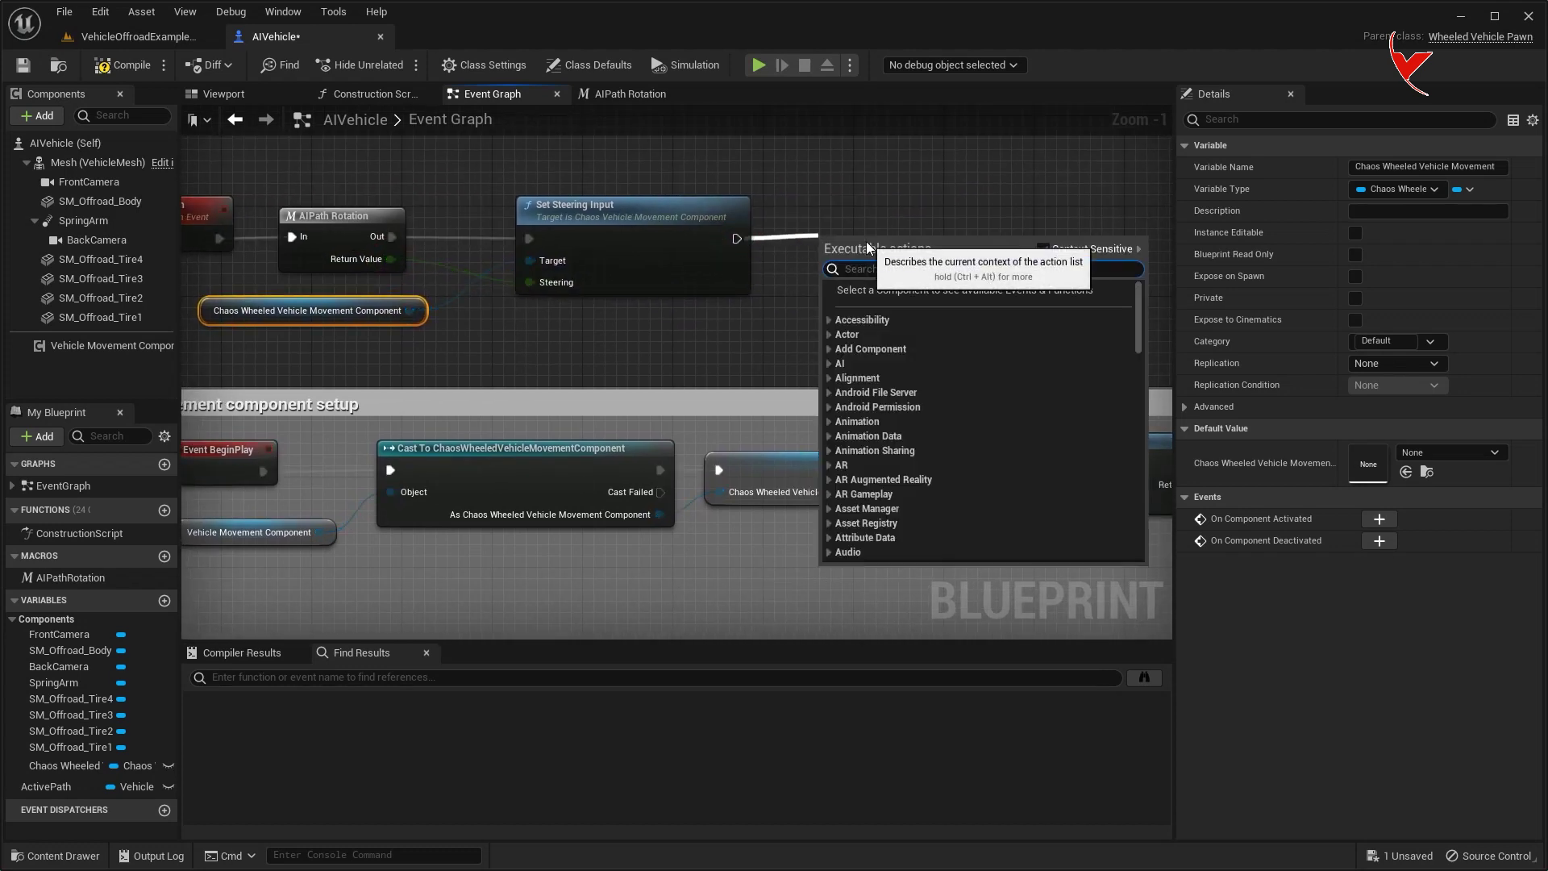
- Add Set Throttle Input targeting the Chaos Wheeled component with Throttle set to 0,5
text(set thro)
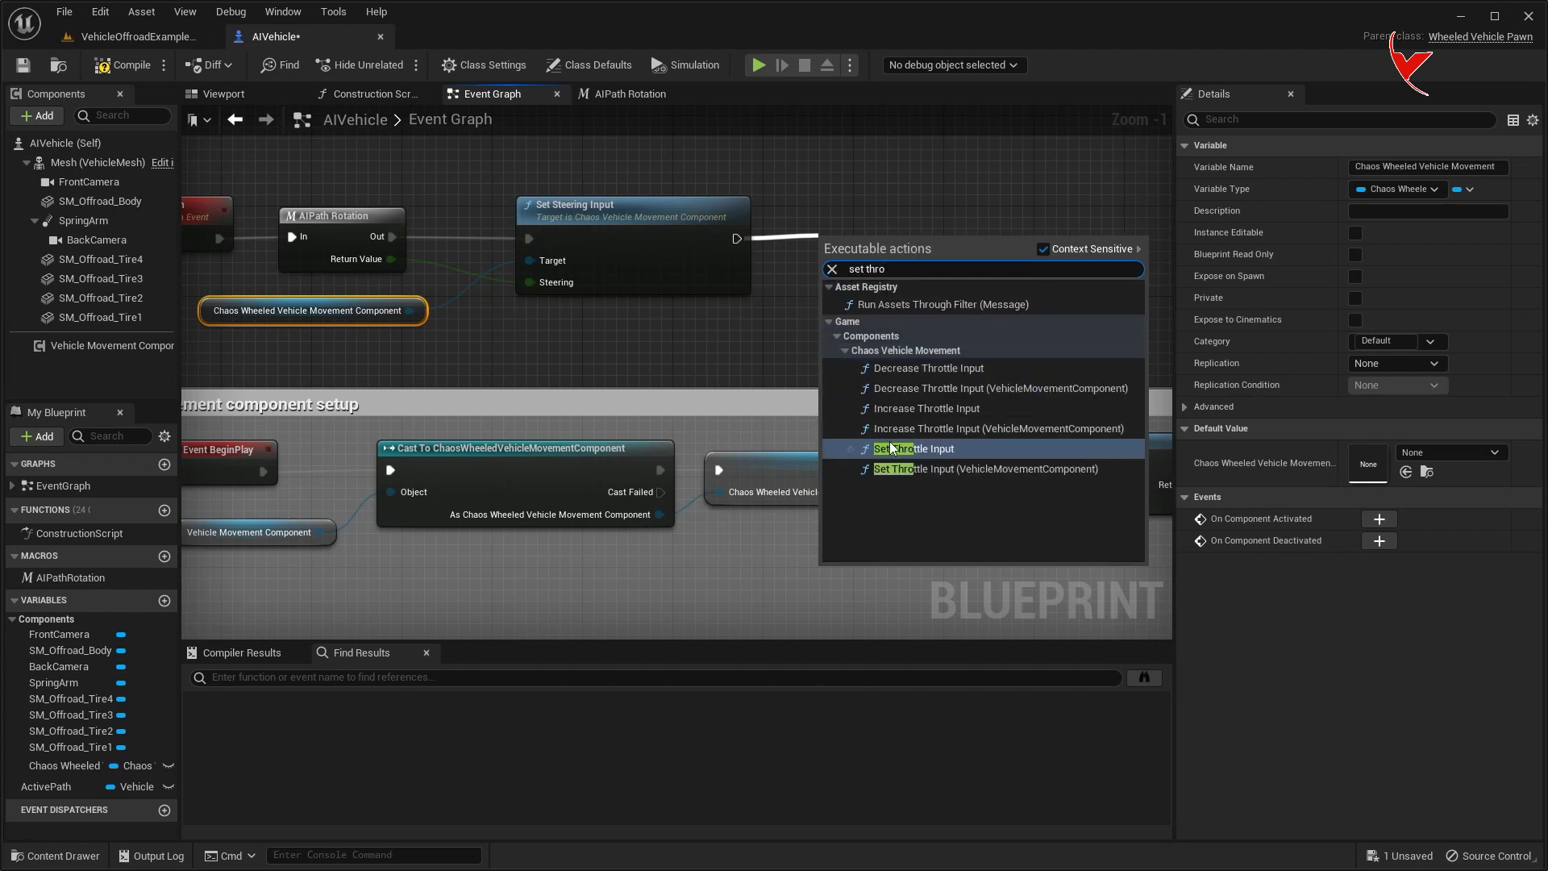
key(Return)
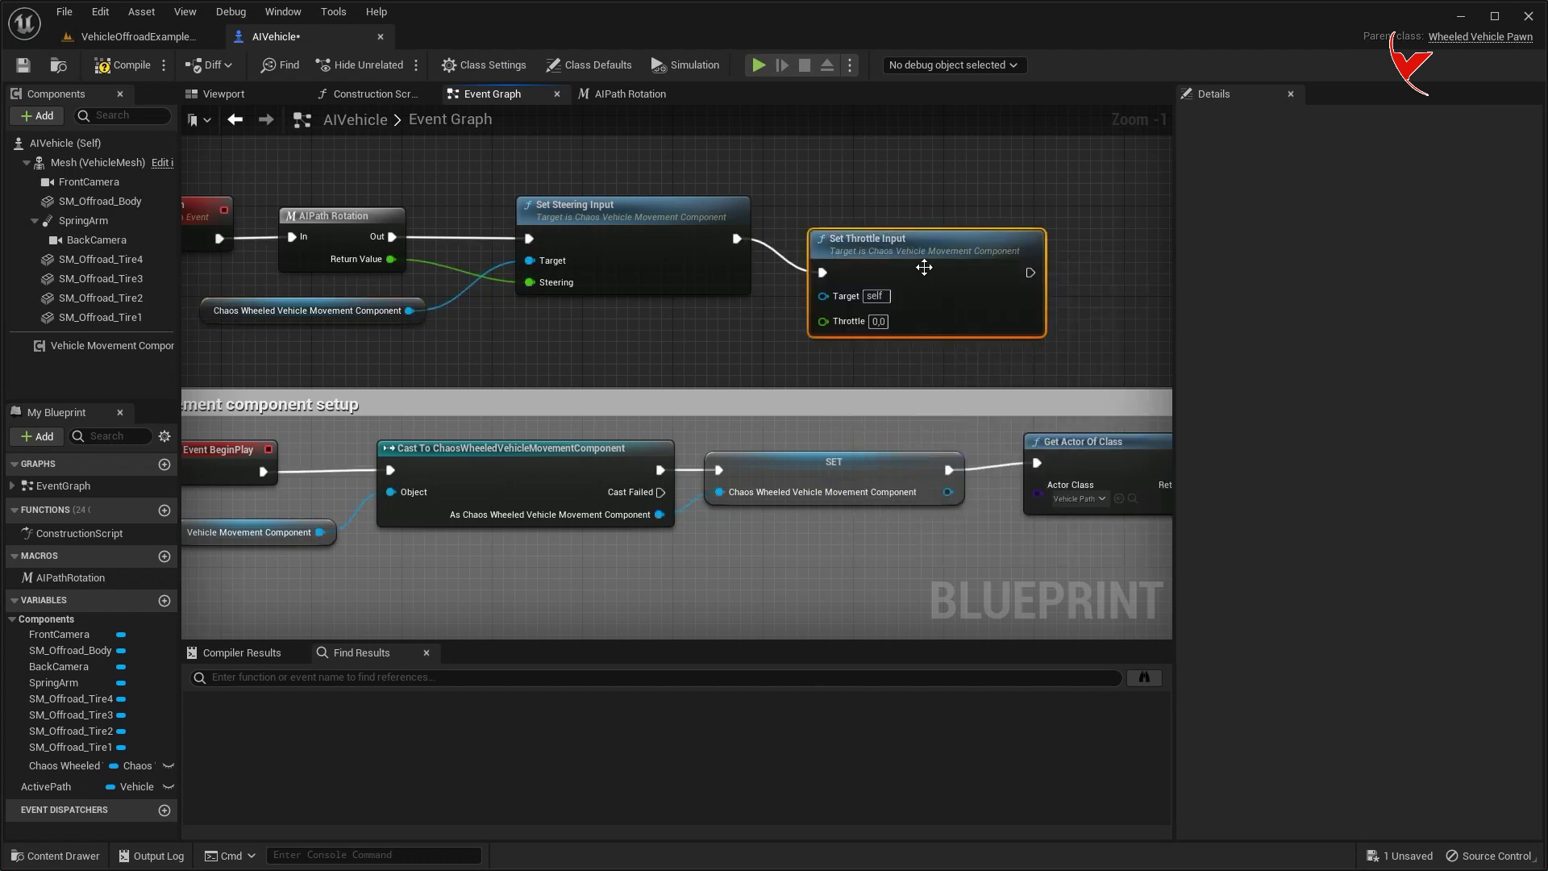
drag(409, 310, 877, 262)
double_click(823, 261)
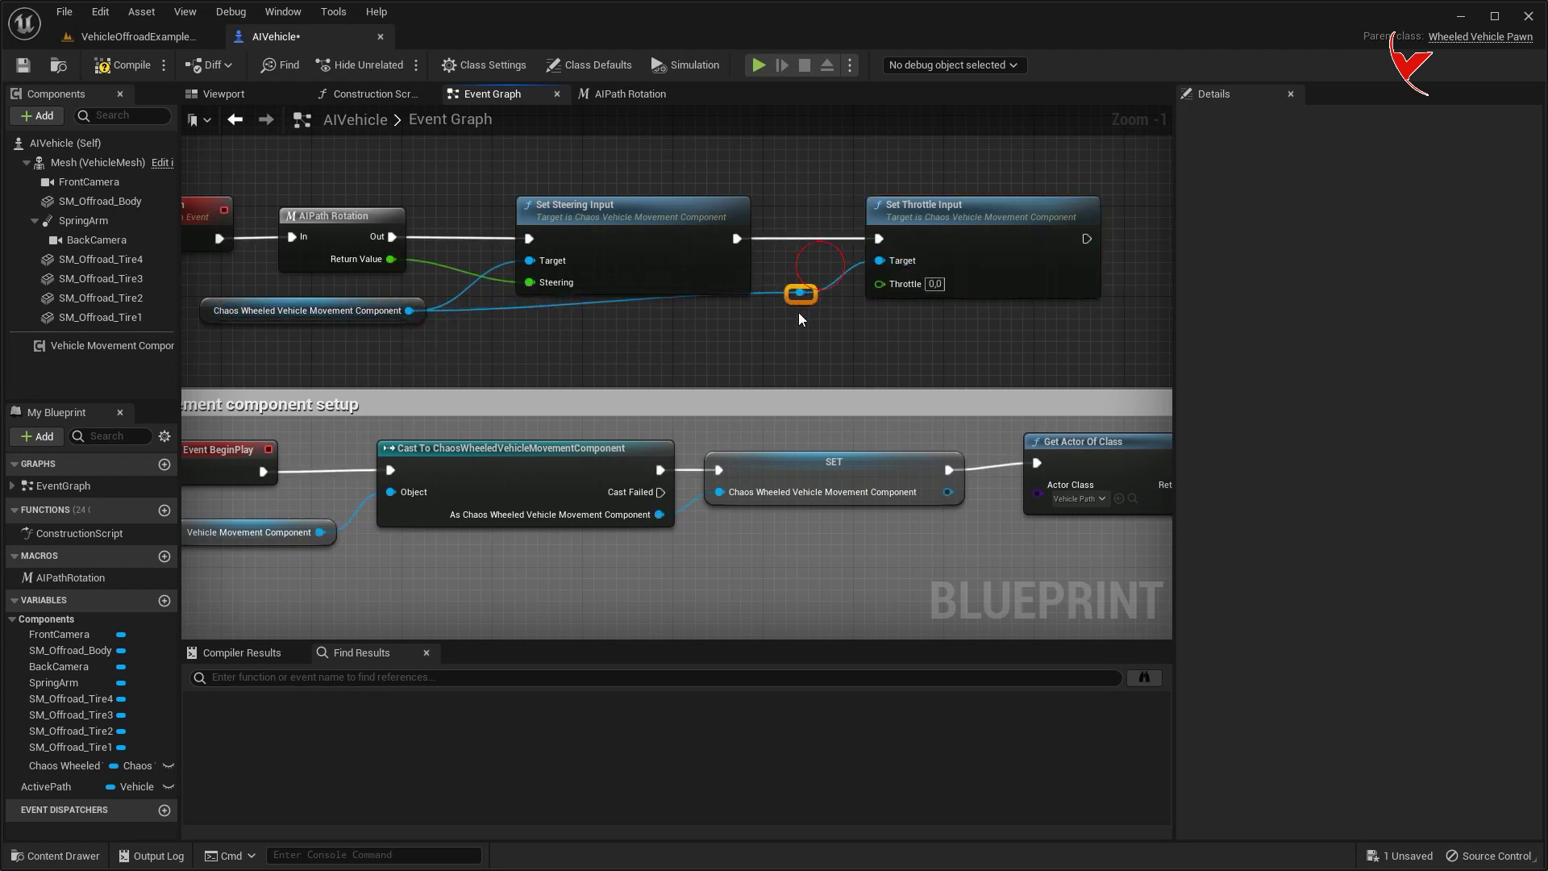
right_drag(862, 316, 752, 310)
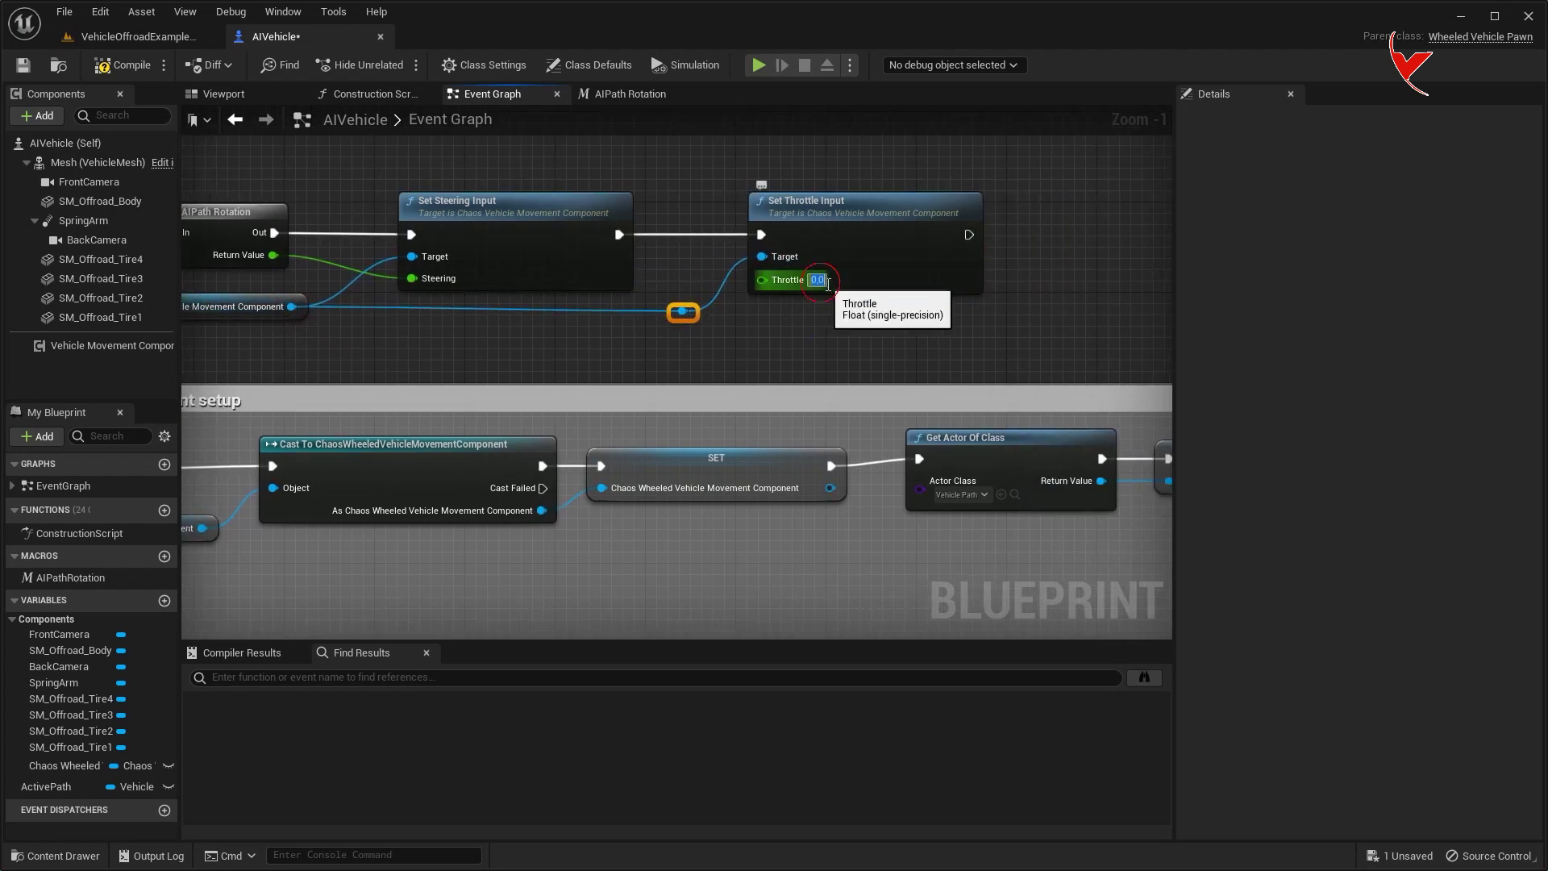
text(0)
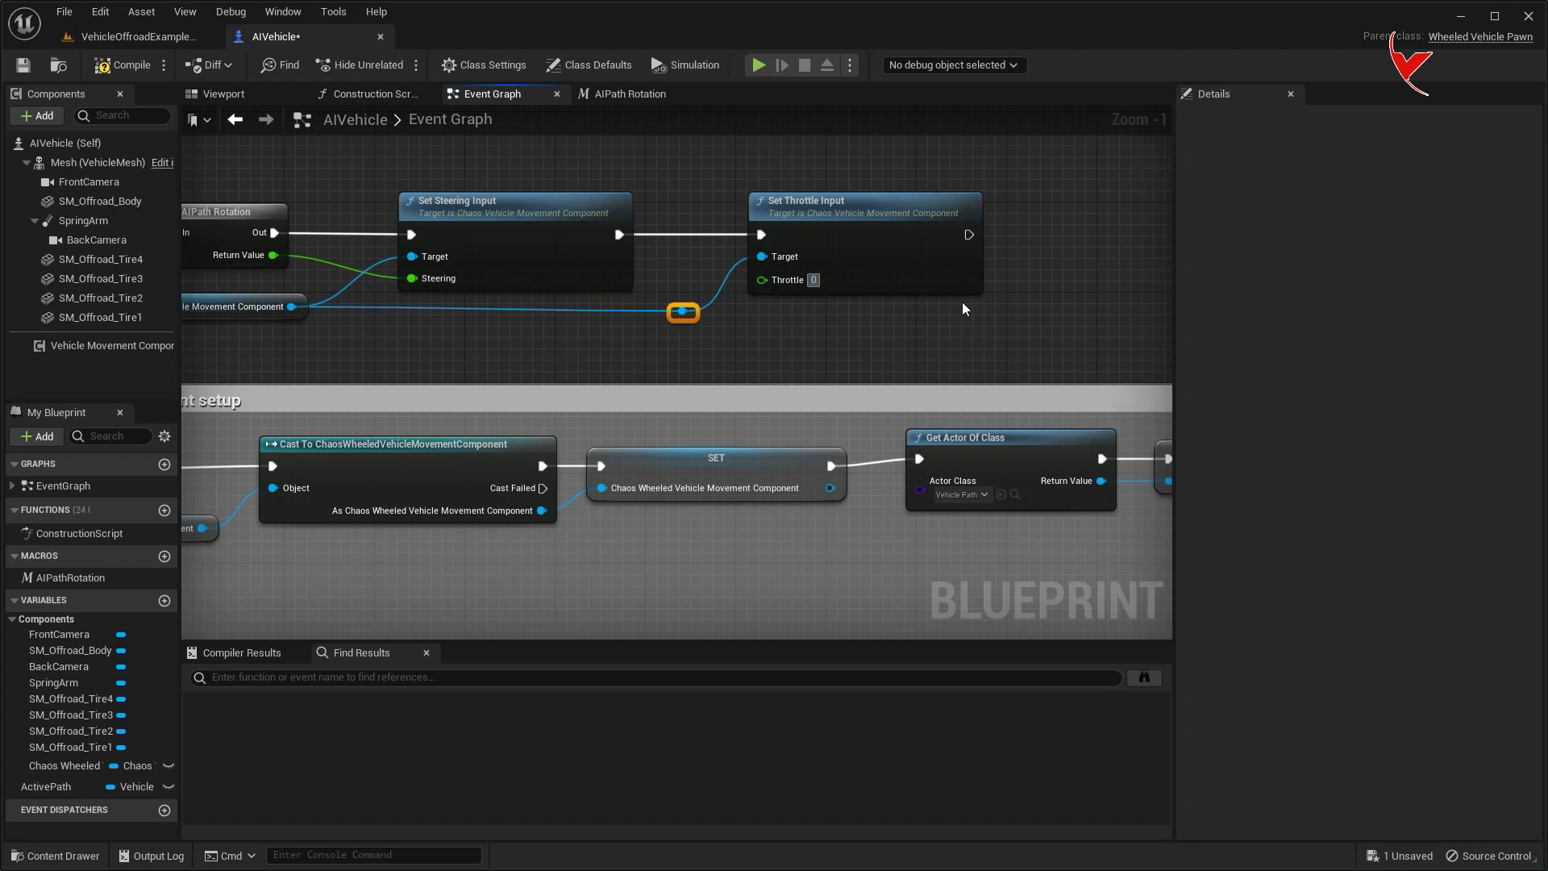
text(,5)
right_drag(632, 299, 972, 292)
- Call the AI Path event after Interps to Original Rotation and save the AIVehicle blueprint
double_click(404, 203)
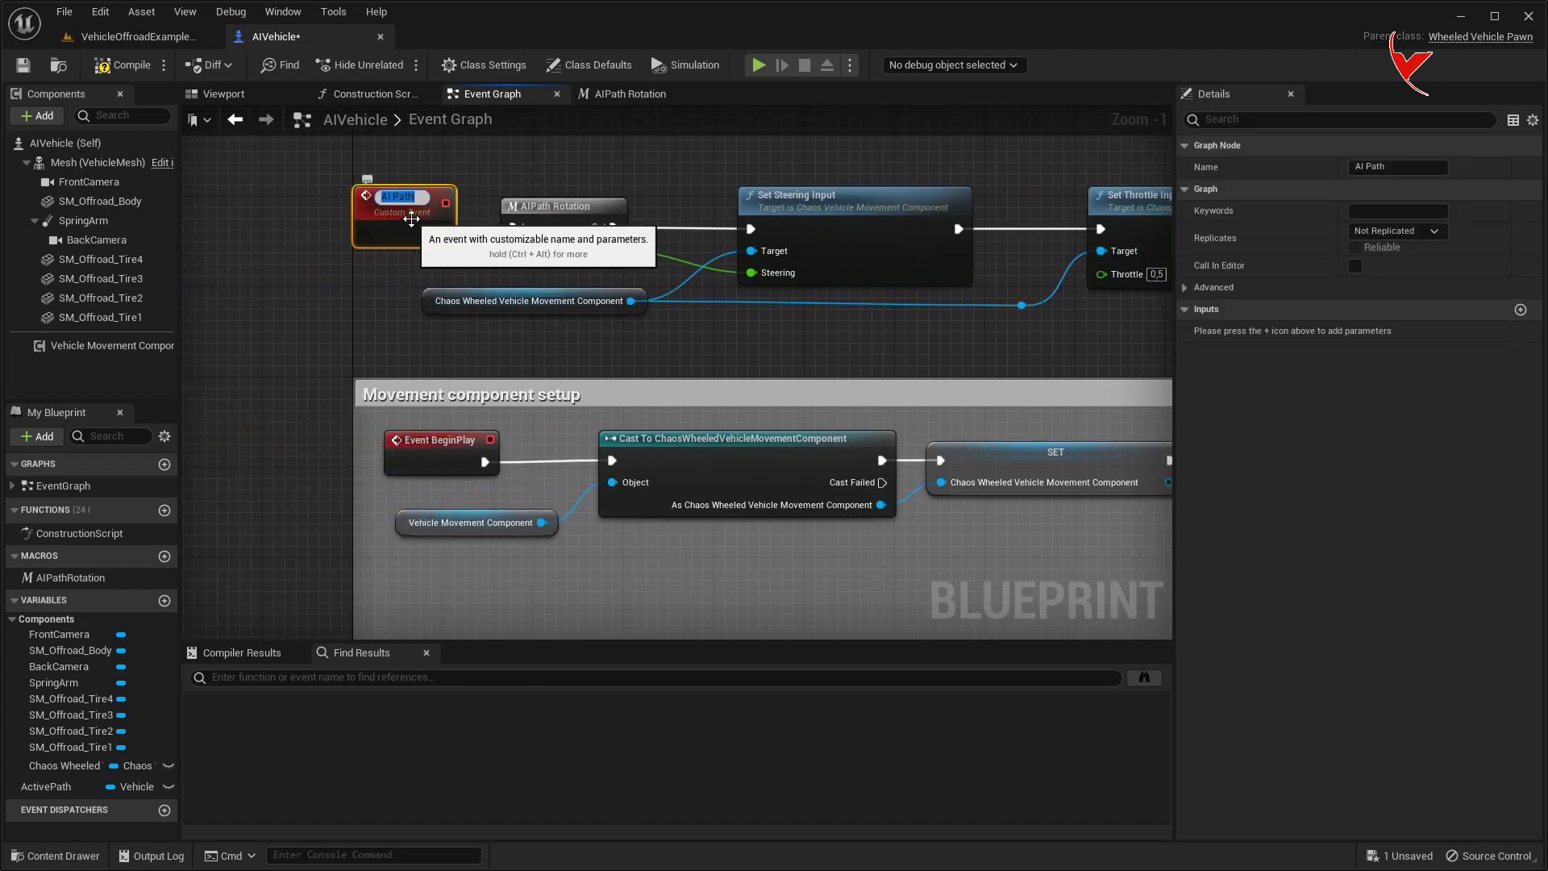
click(806, 337)
right_drag(806, 337, 528, 225)
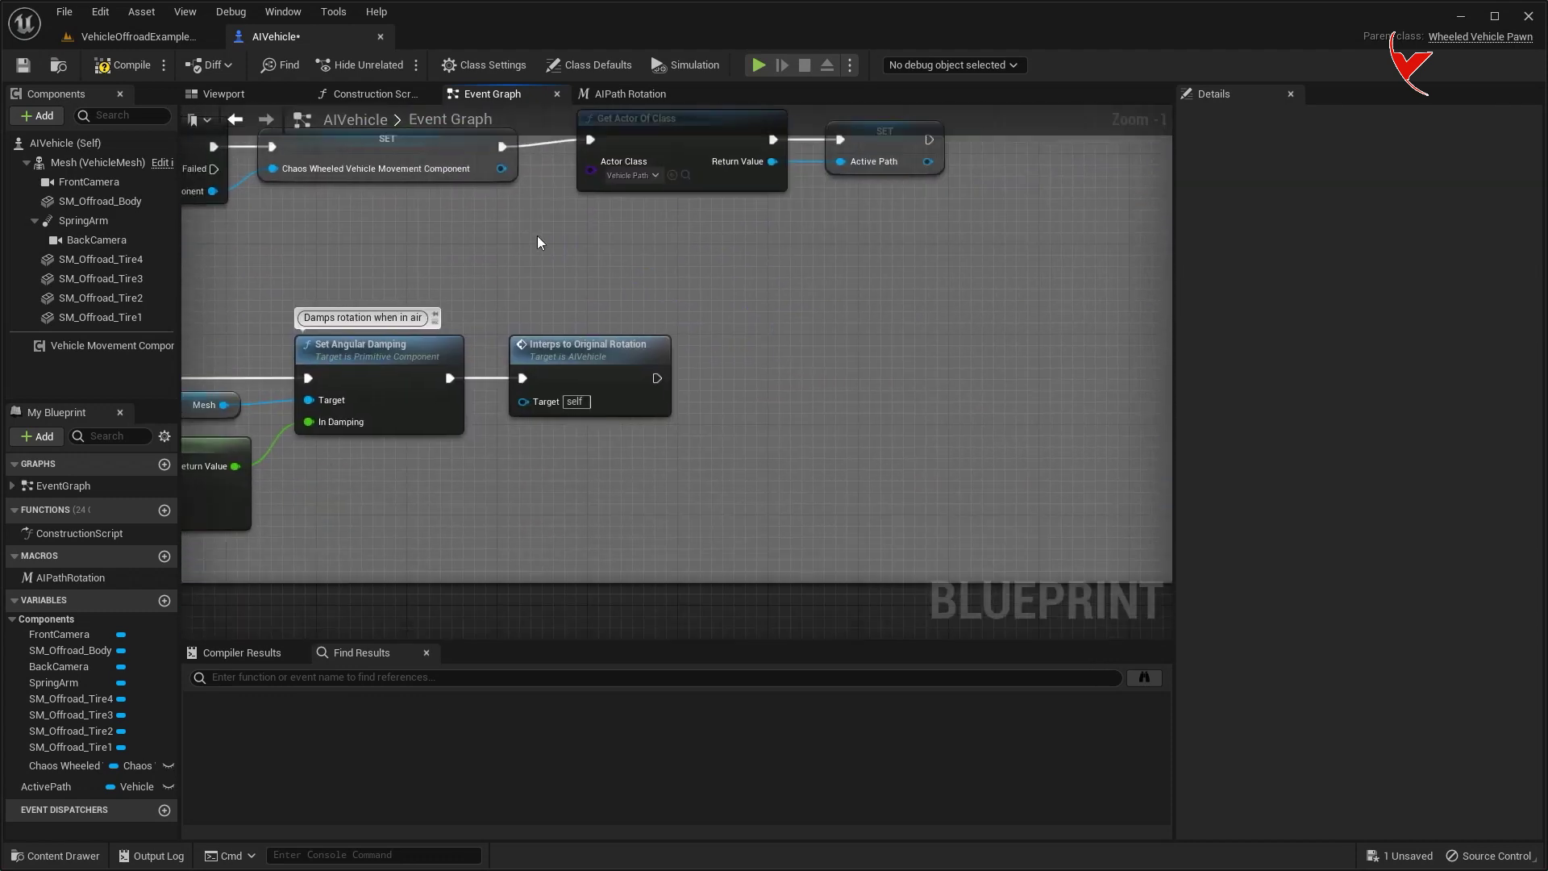
drag(657, 377, 760, 374)
text(ai path)
click(805, 538)
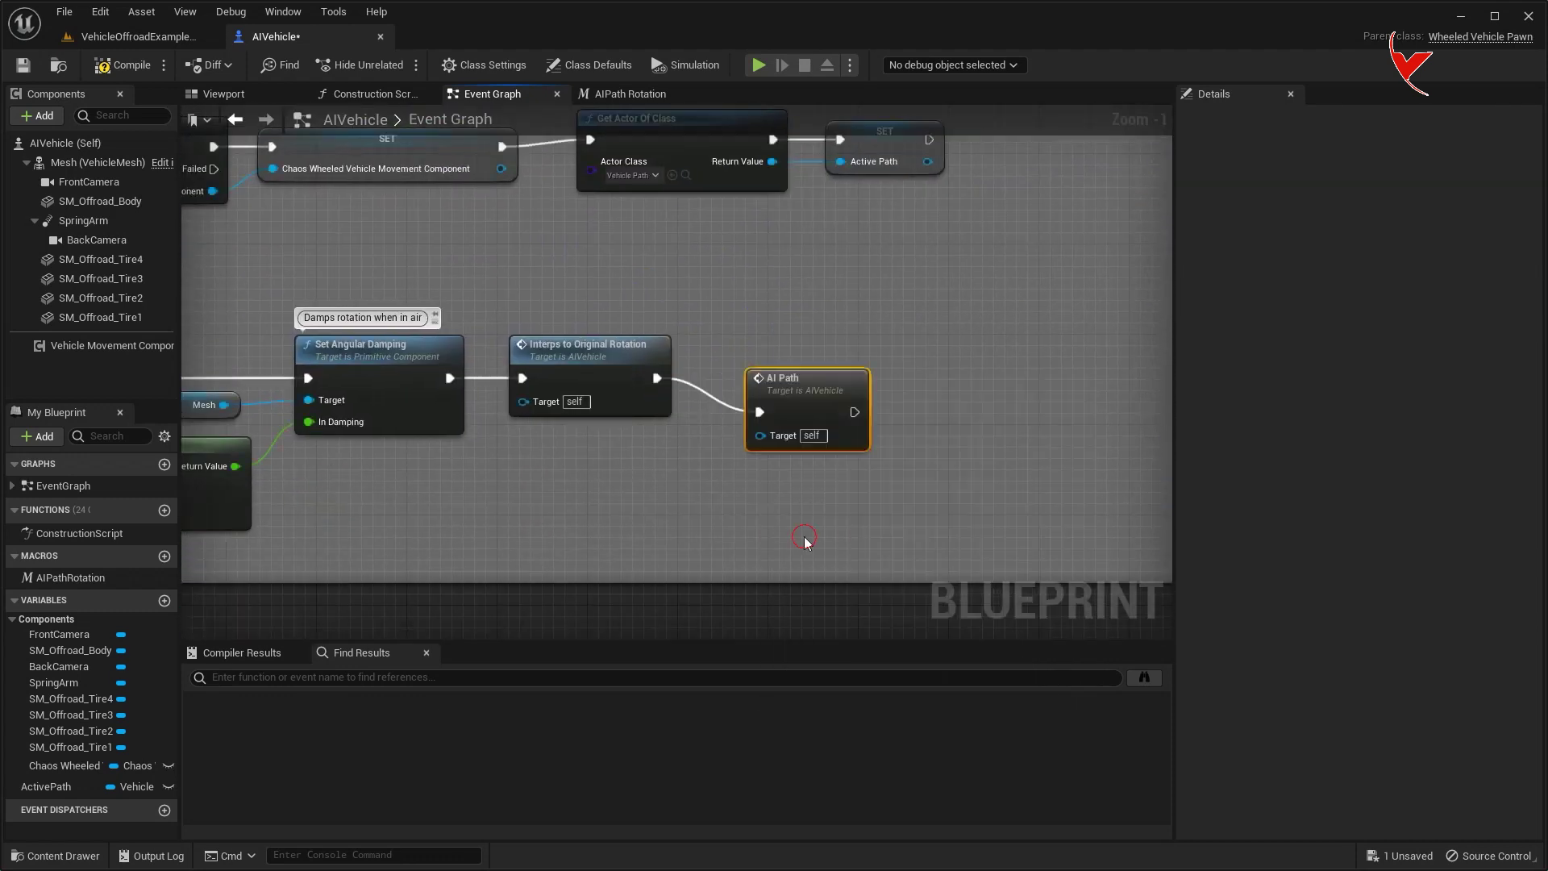
click(810, 395)
key(ctrl+s)
scroll(818, 355, down, 4)
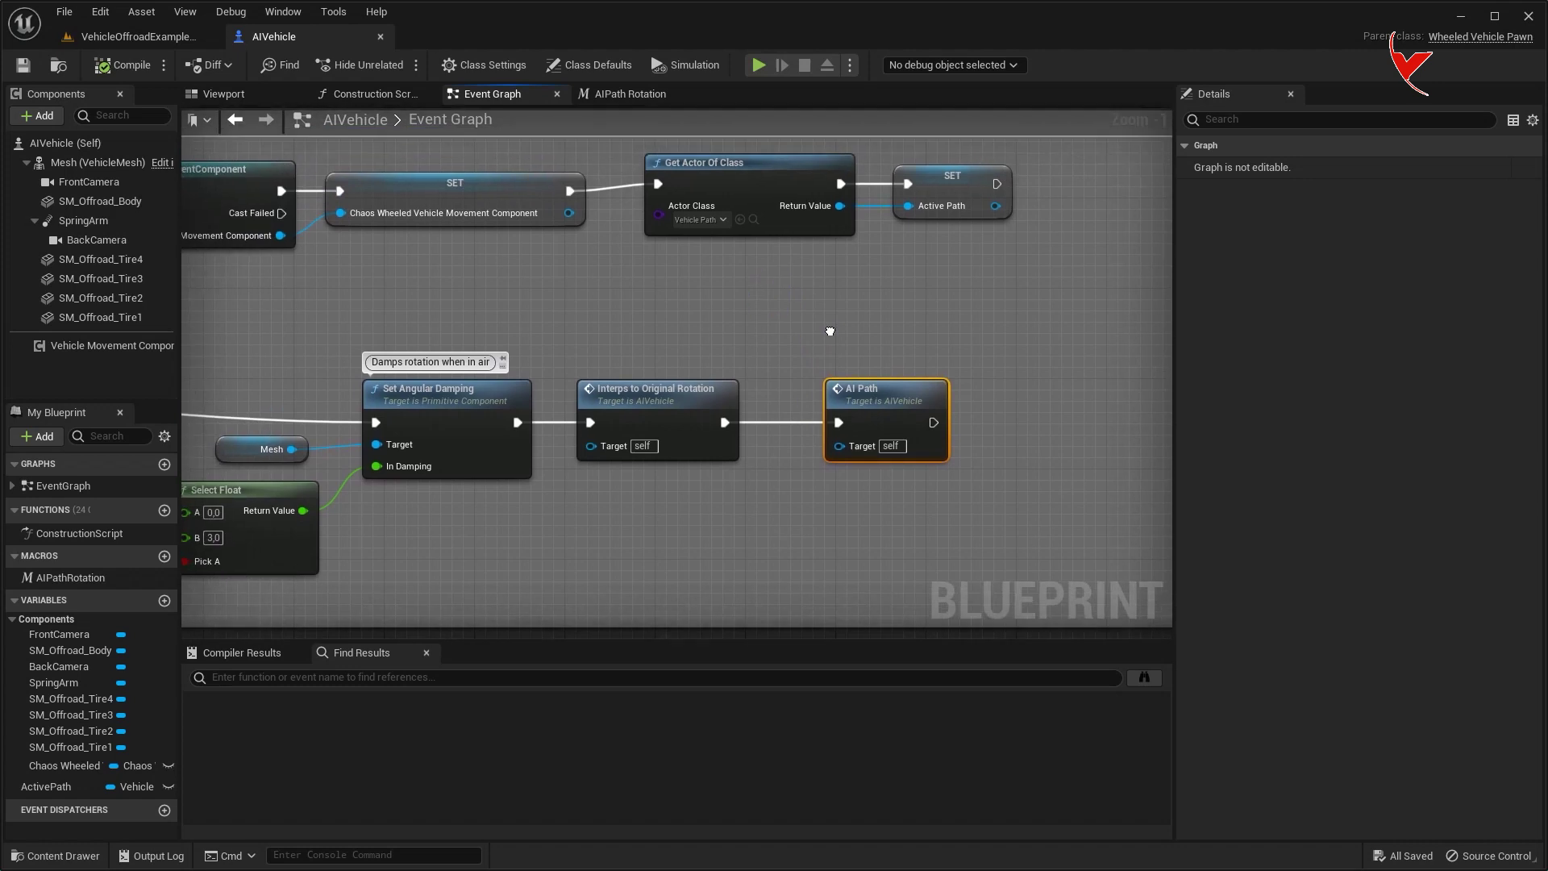
scroll(806, 338, up, 5)
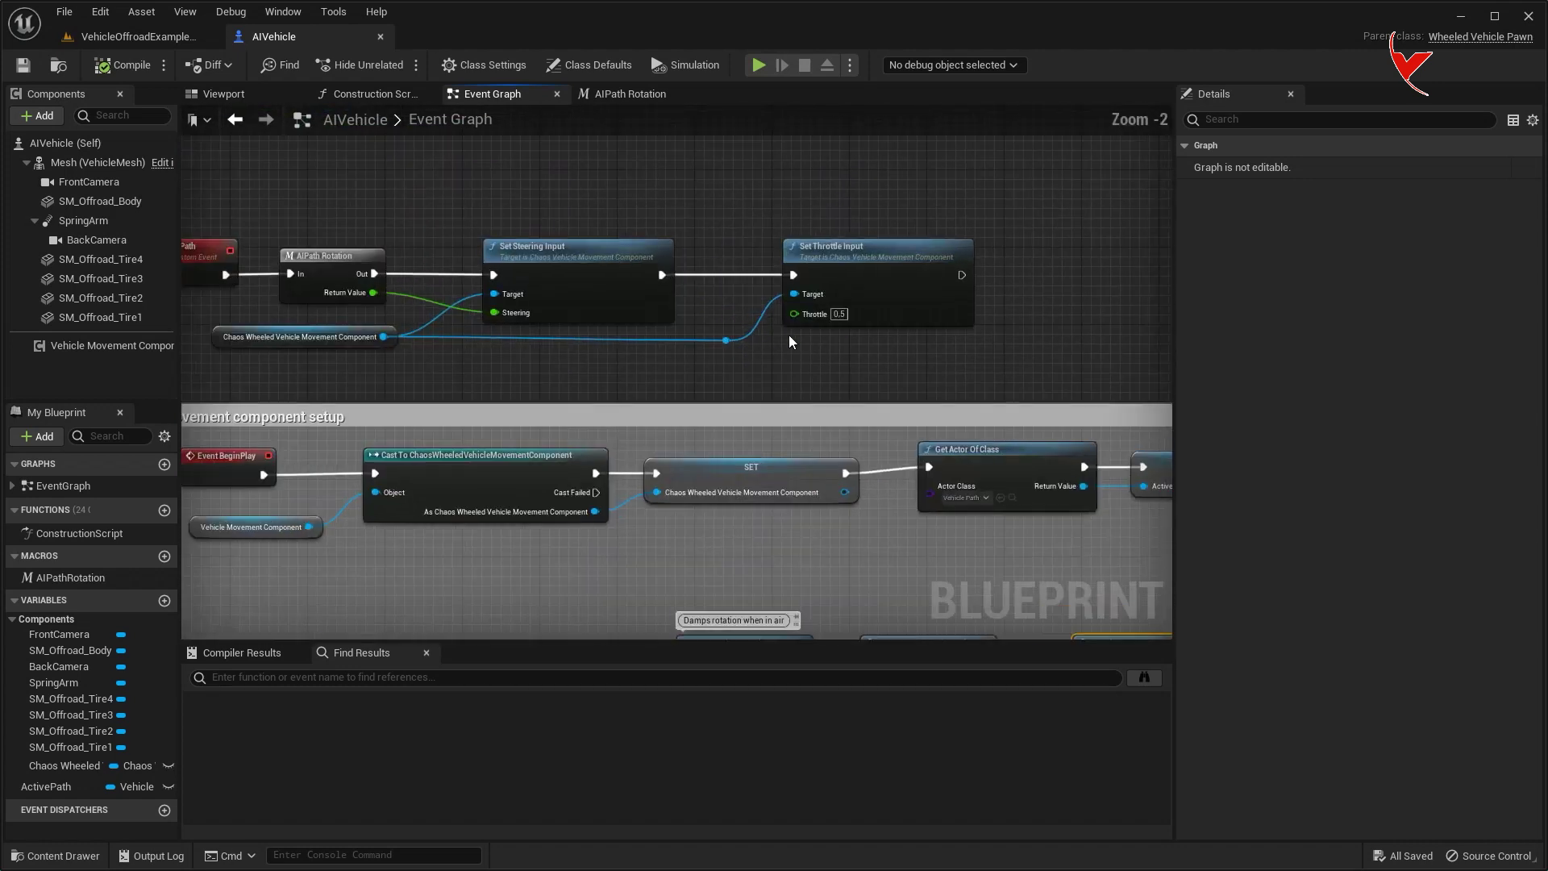
- Promote the Set Throttle Input node's Throttle pin to a Throttle variable
click(695, 203)
drag(763, 212, 790, 212)
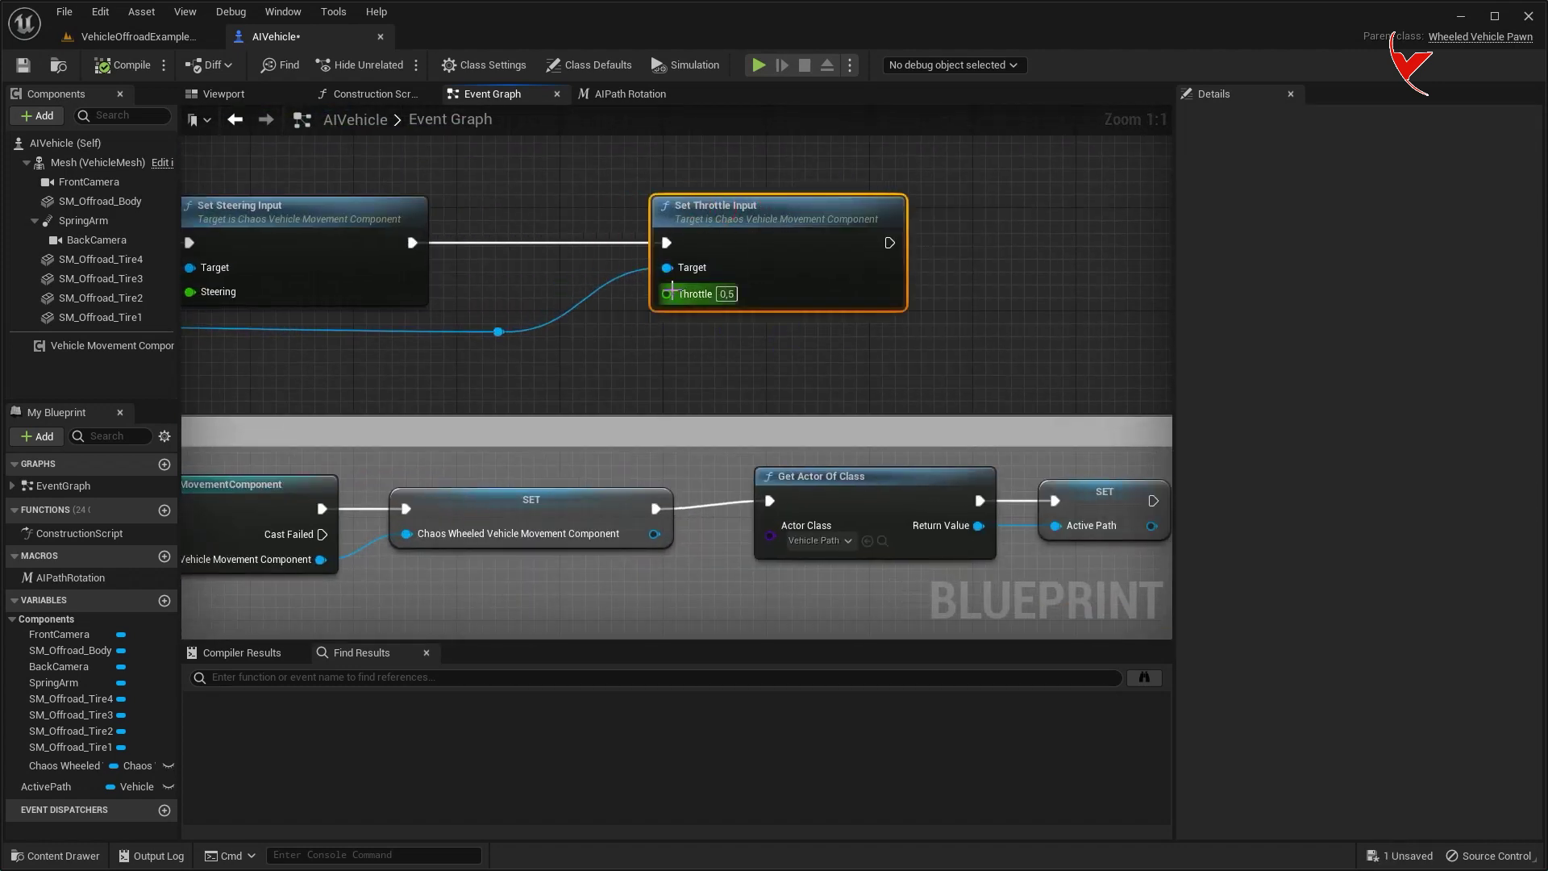
right_click(668, 291)
click(726, 329)
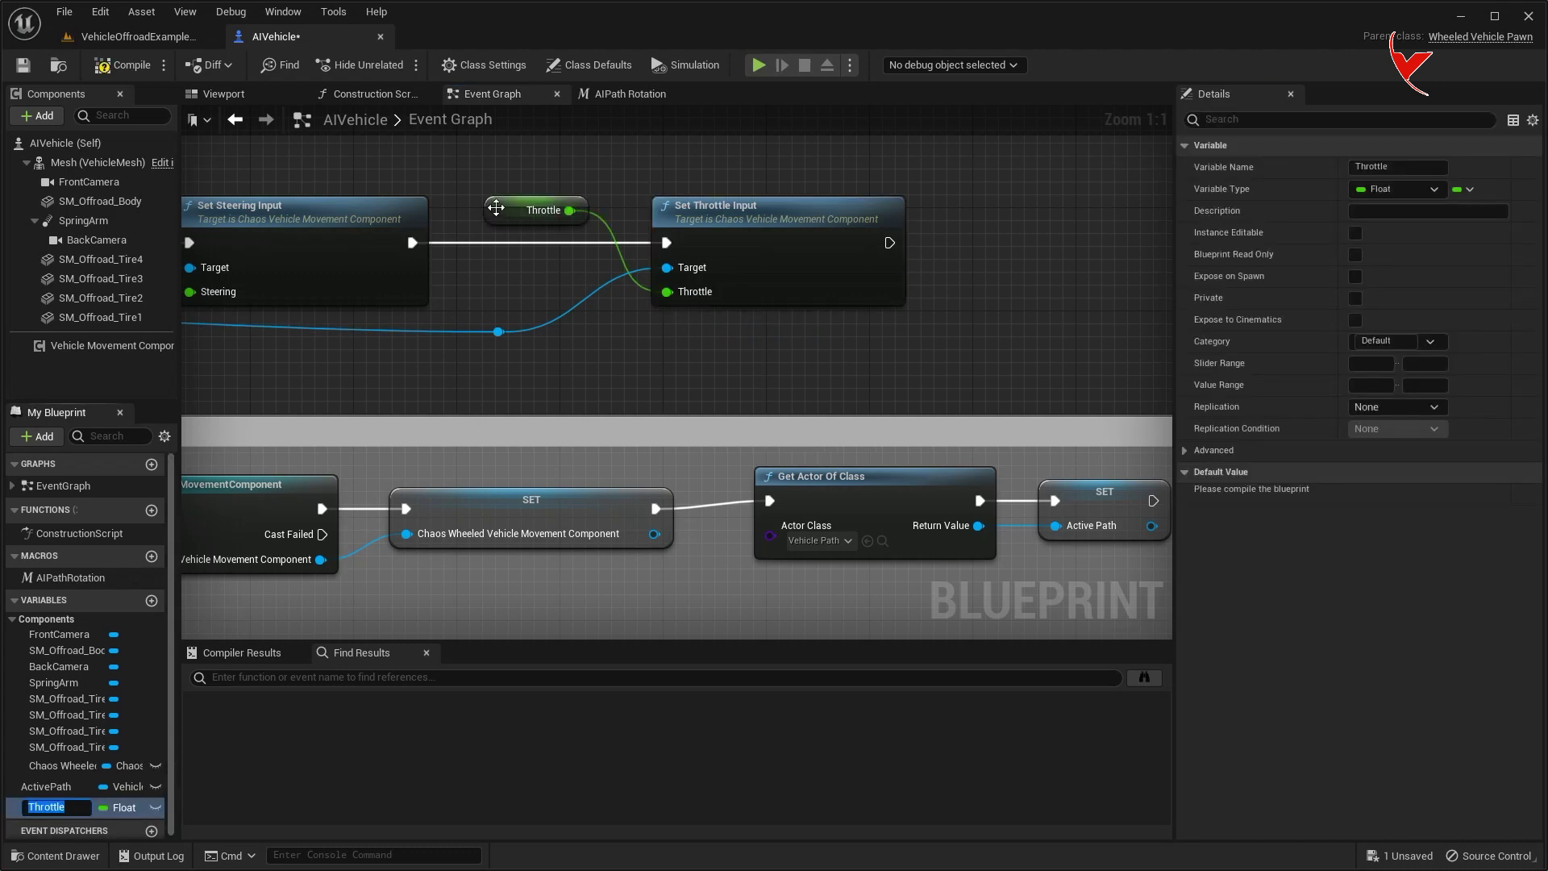
drag(496, 208, 521, 362)
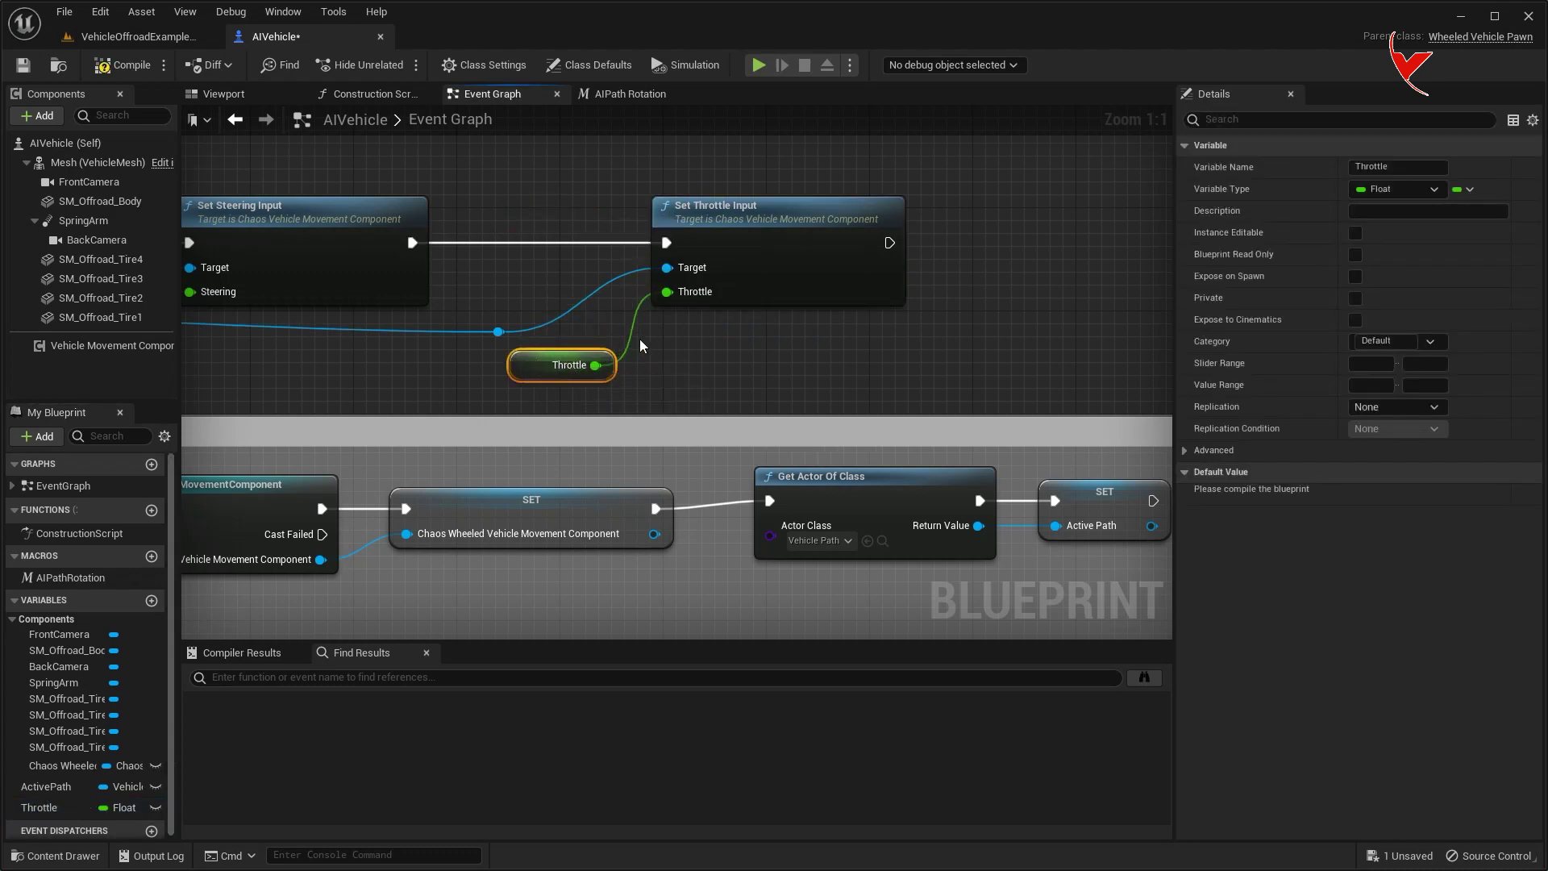
- In the AIPath Rotation macro, insert a Sequence node between Inputs and Branch
click(645, 95)
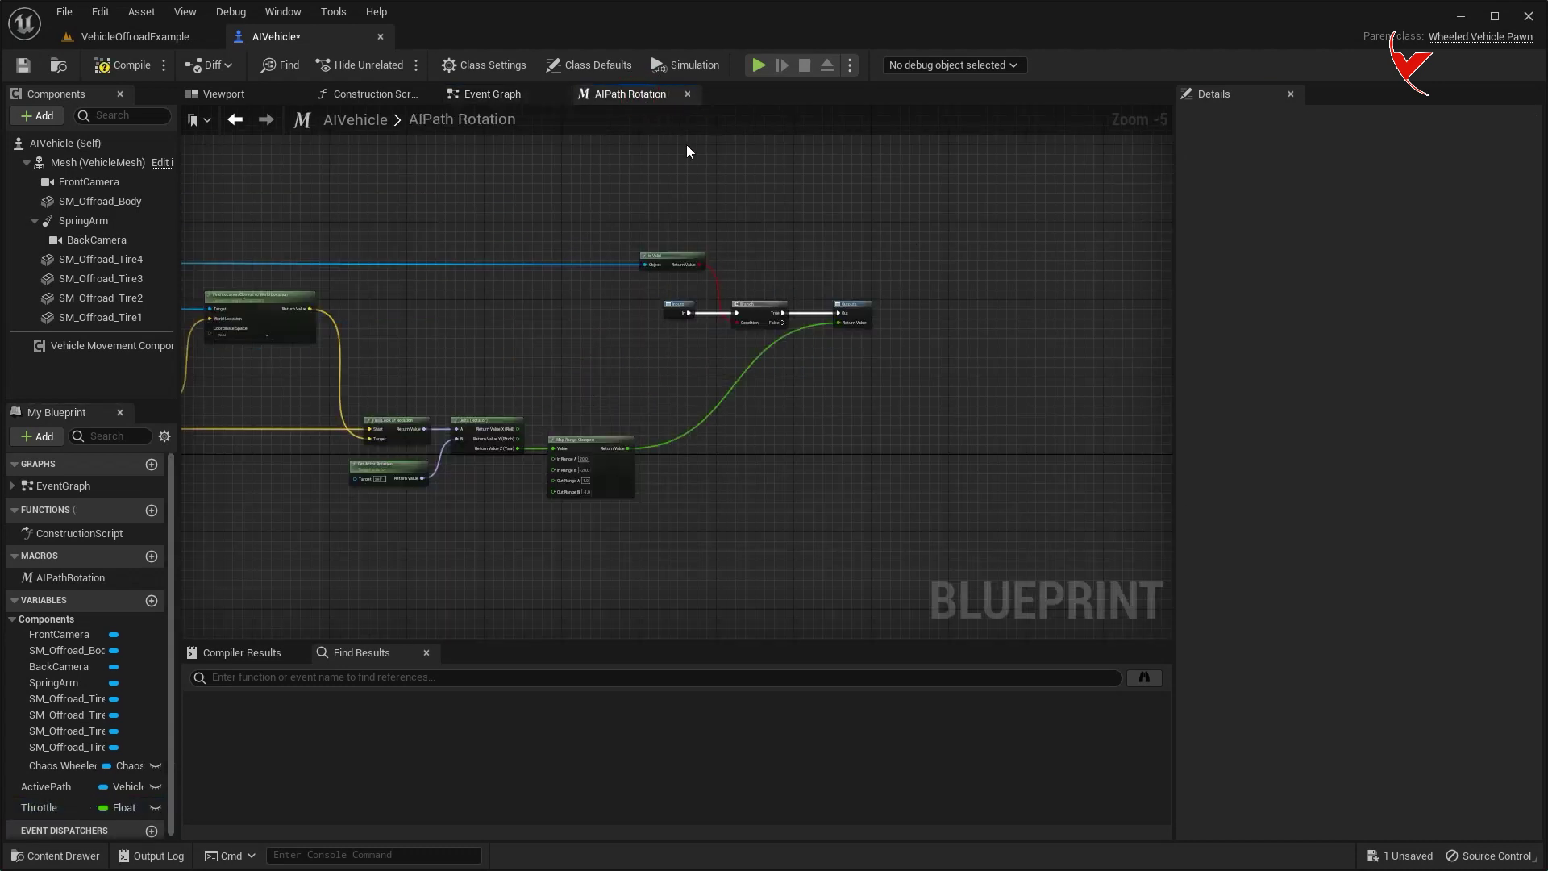
scroll(577, 252, up, 2)
right_drag(566, 282, 698, 322)
scroll(698, 322, up, 2)
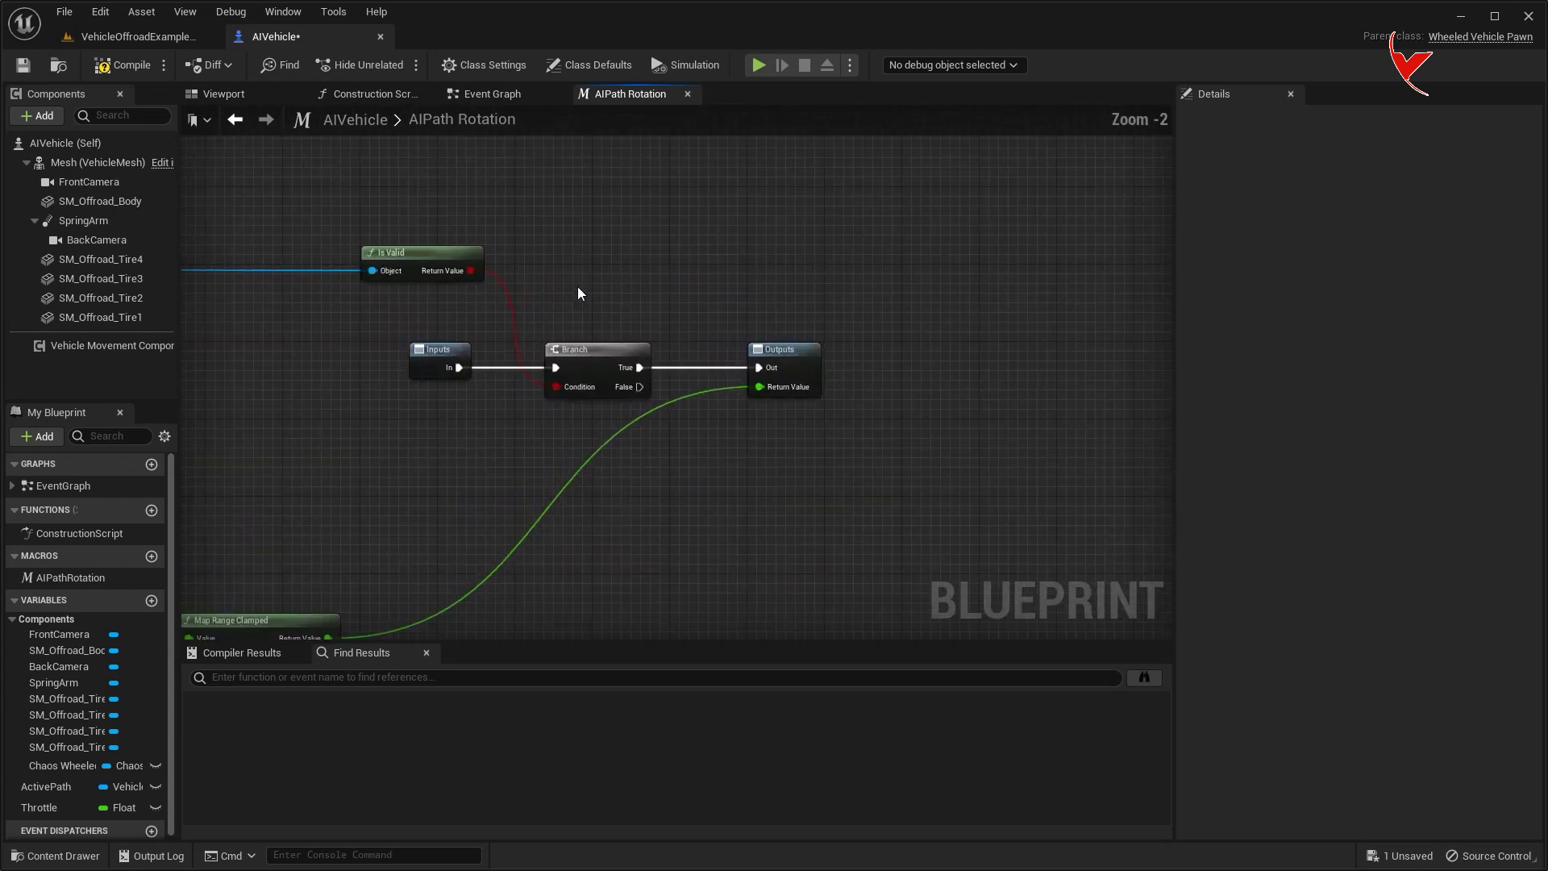
drag(577, 290, 822, 403)
mouse_move(597, 359)
mouse_down()
mouse_move(742, 360)
mouse_move(501, 369)
mouse_up()
text(seq)
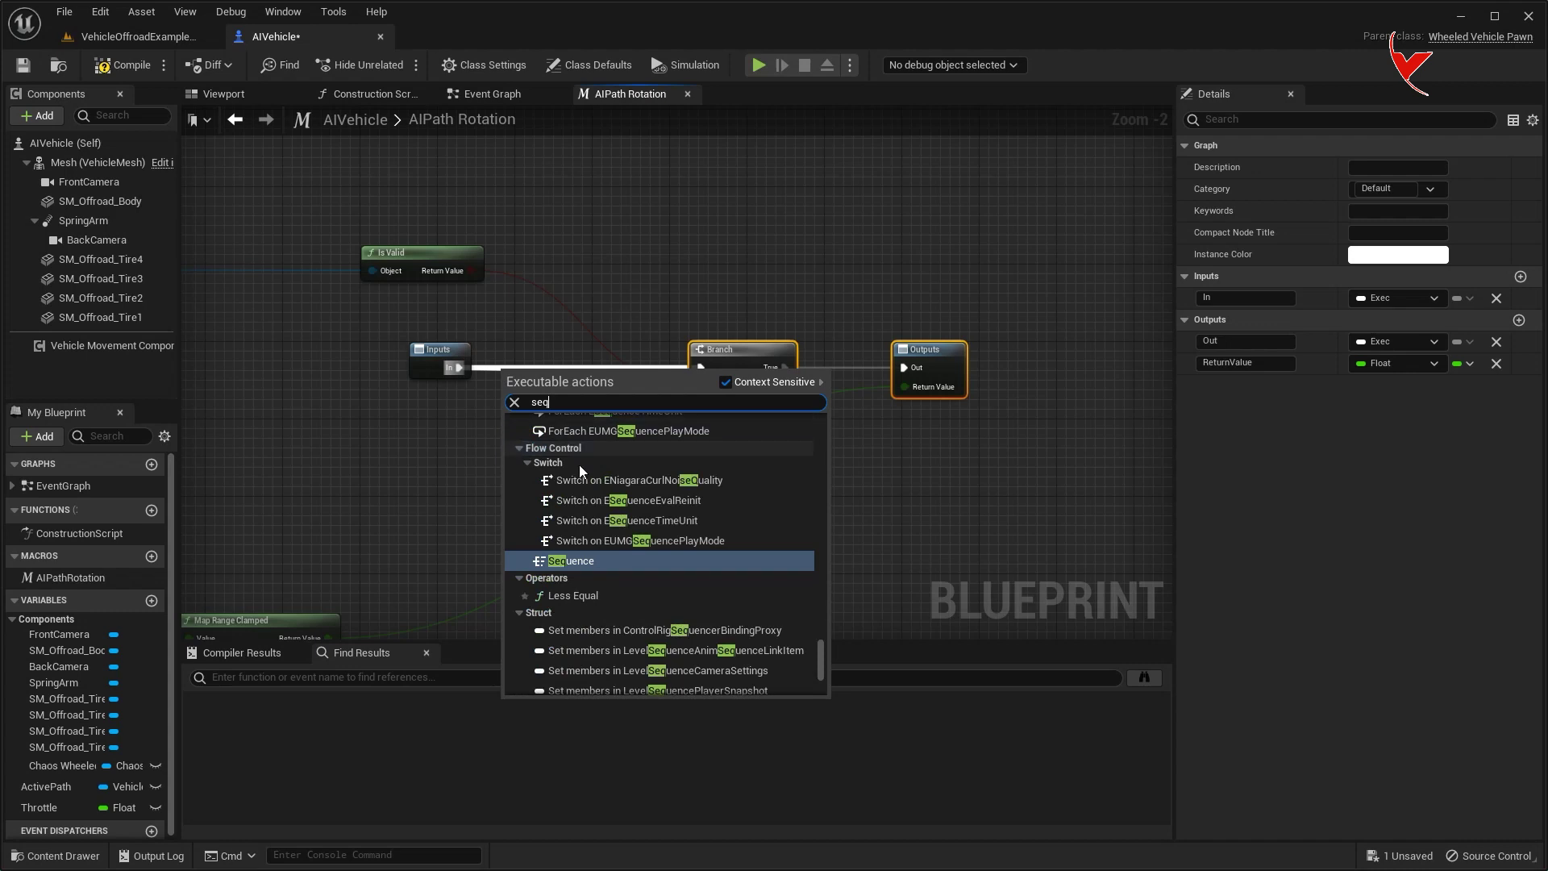
click(563, 556)
scroll(552, 422, up, 2)
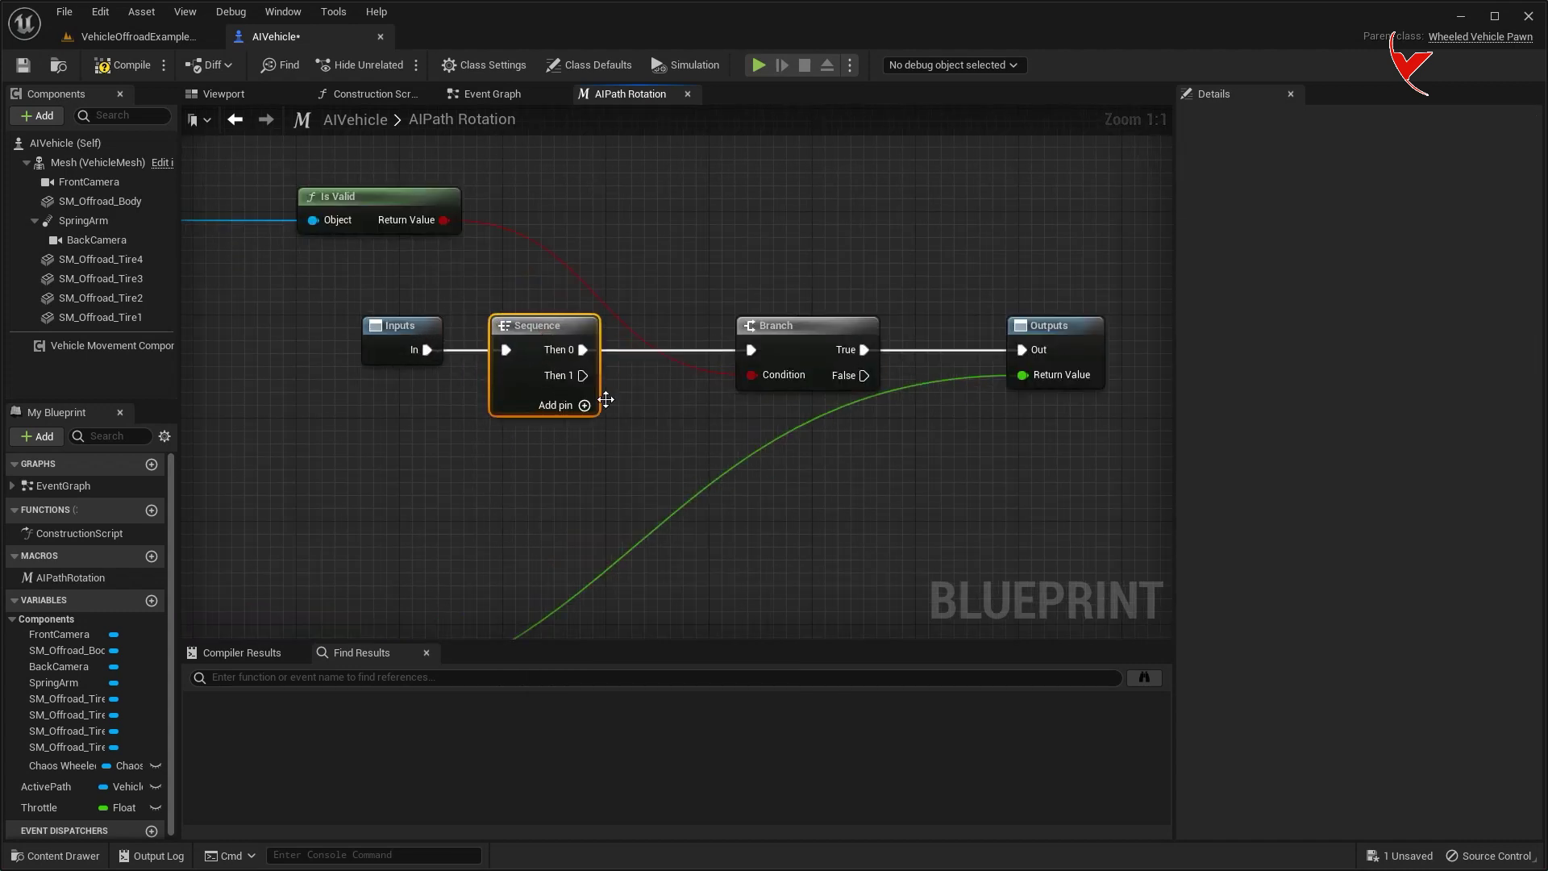
right_drag(541, 345, 394, 283)
- After Sequence's Then 1, add a 3-second Delay whose Completed sets Throttle
drag(422, 314, 586, 493)
text(delay)
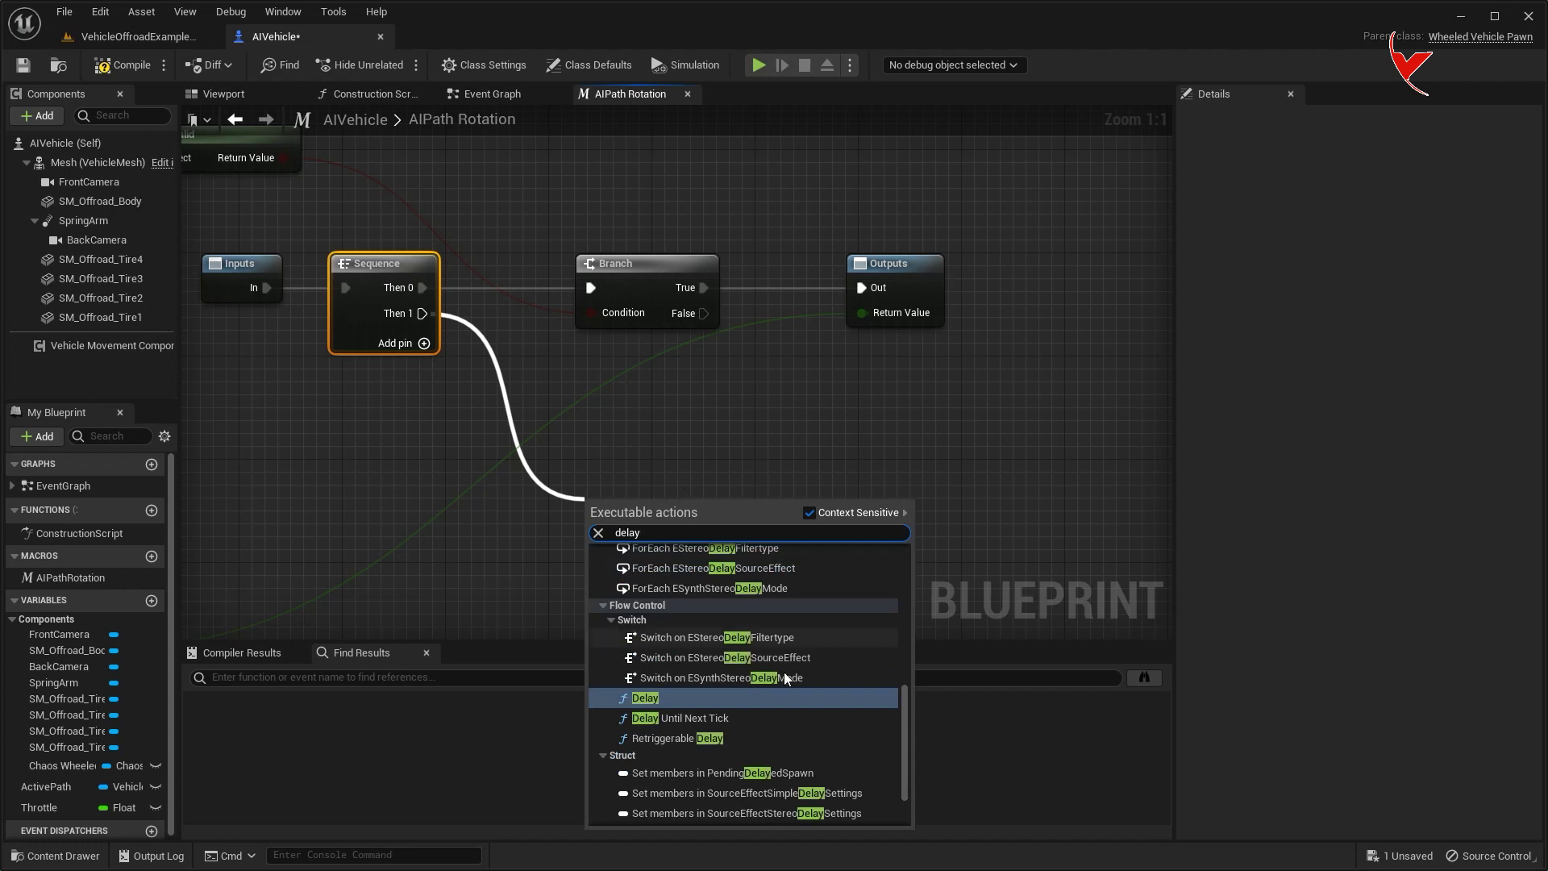
click(693, 698)
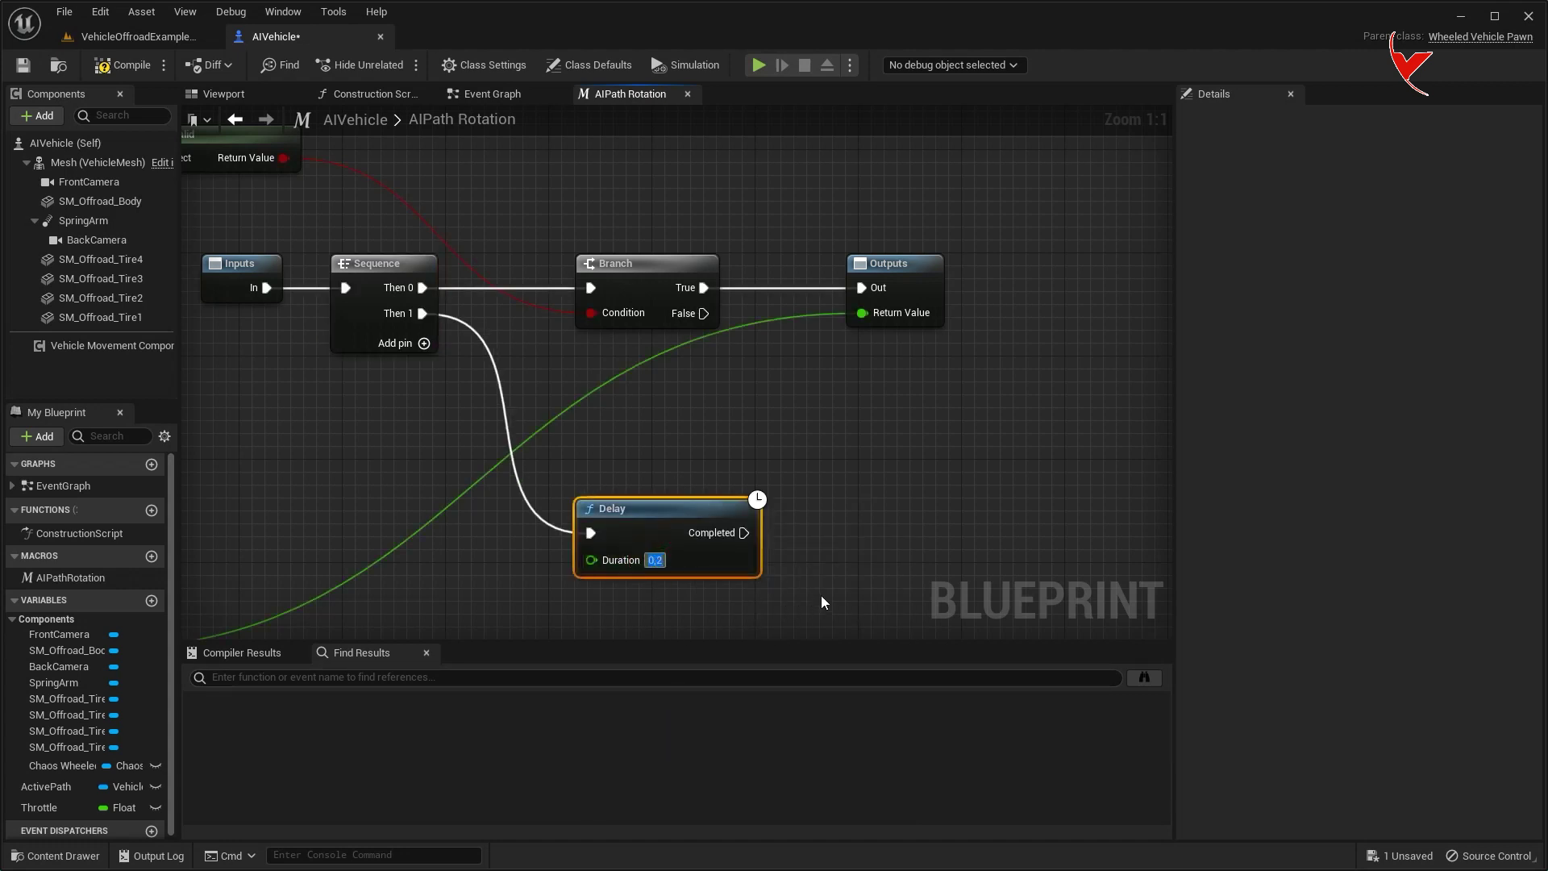
text(3)
key(Return)
drag(703, 516, 690, 516)
right_drag(691, 516, 564, 366)
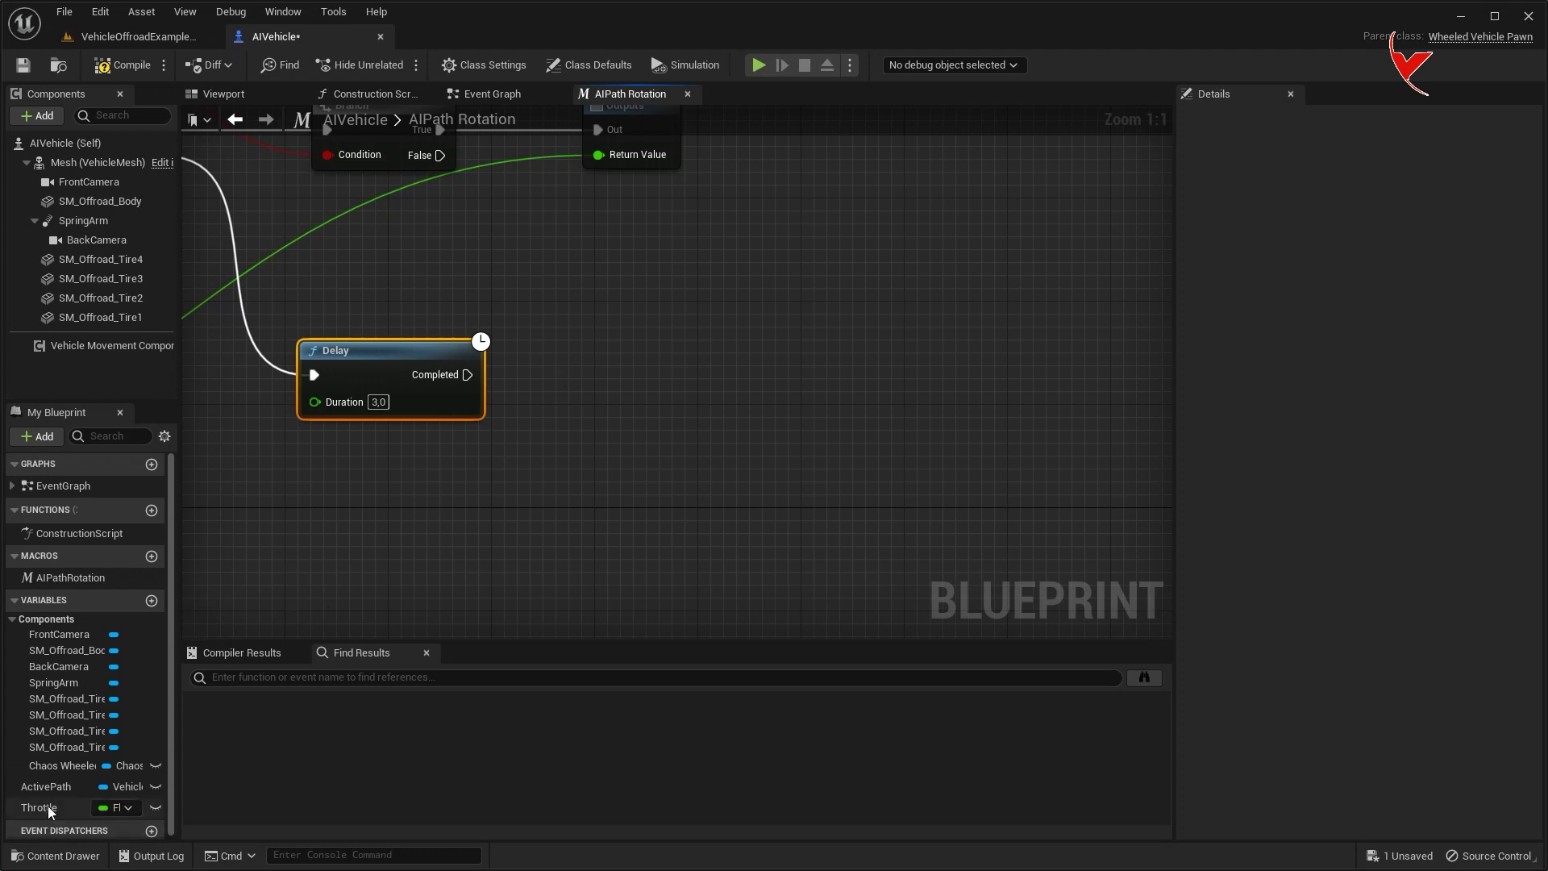
drag(47, 806, 726, 356)
click(741, 395)
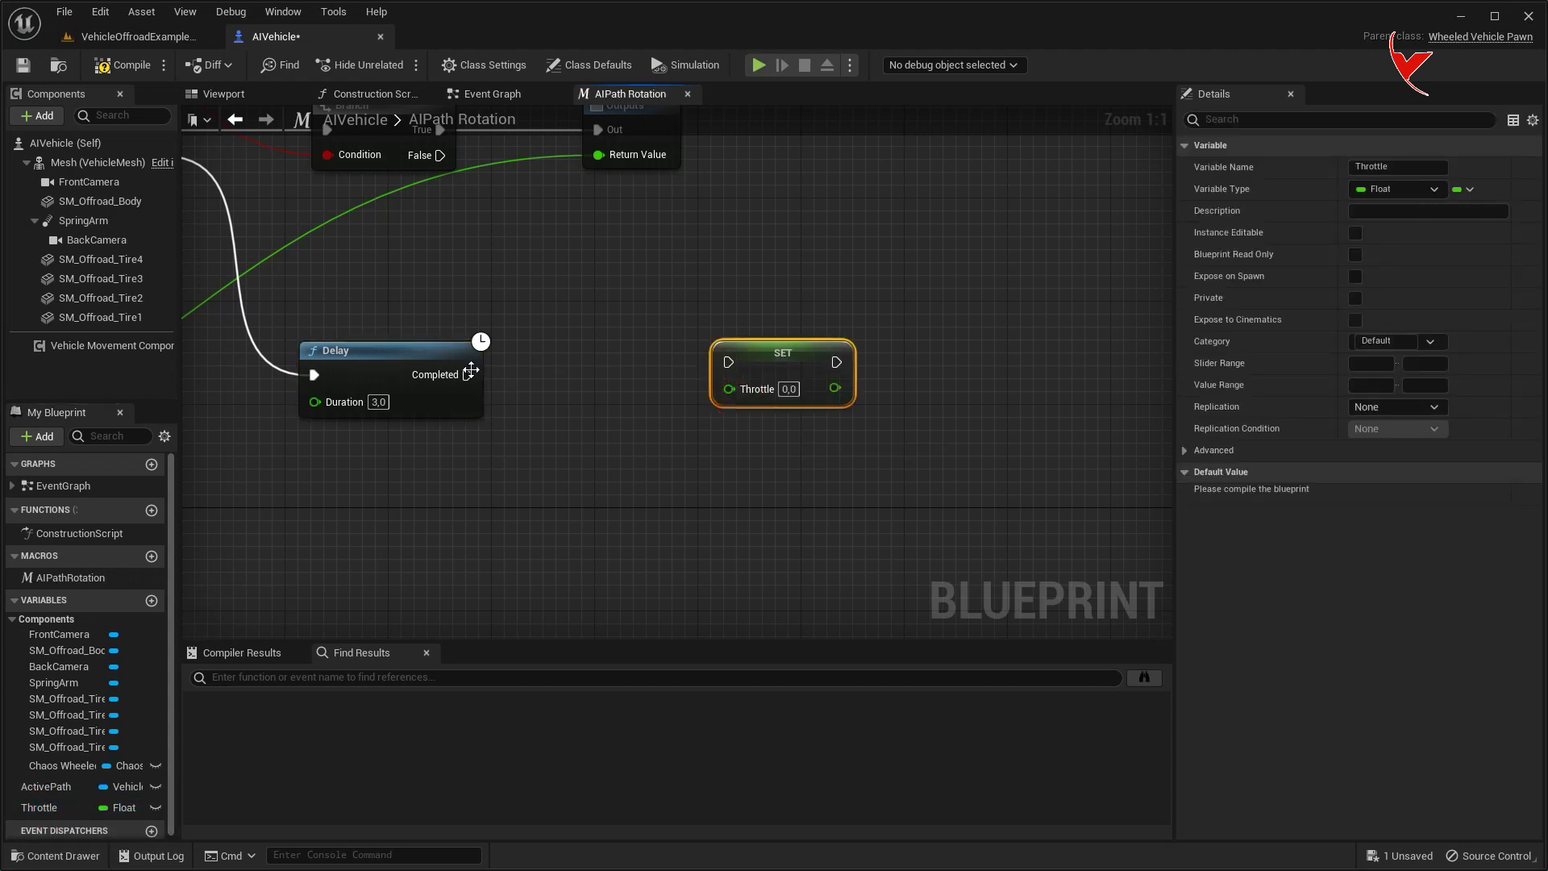
drag(470, 373, 806, 361)
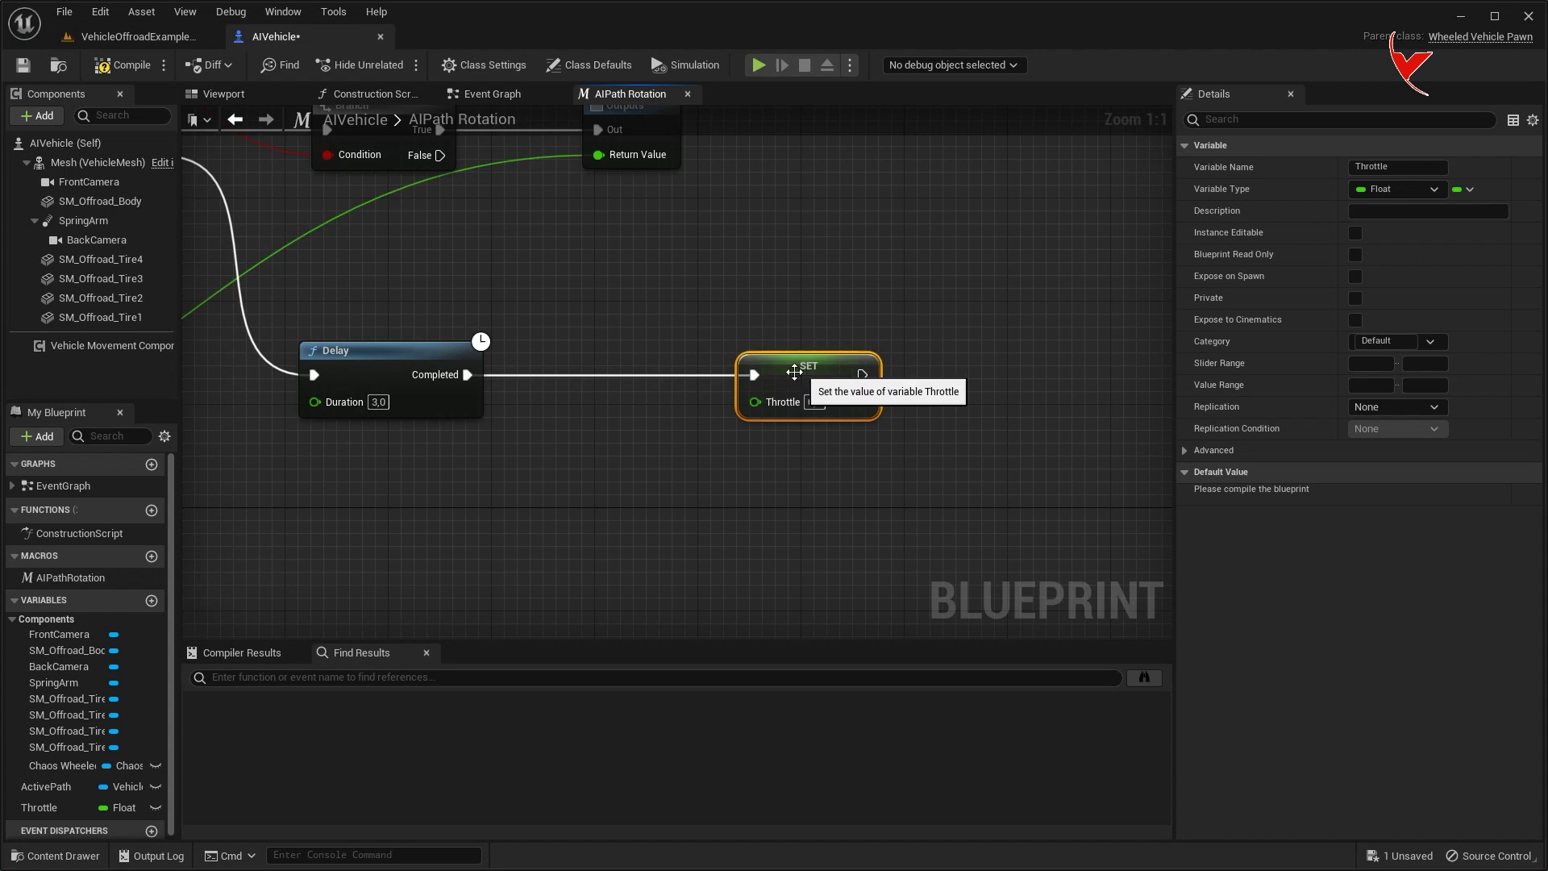
- Feed Throttle from a Random Float in Range with Min 0.5 and Max 0.7
right_click(522, 484)
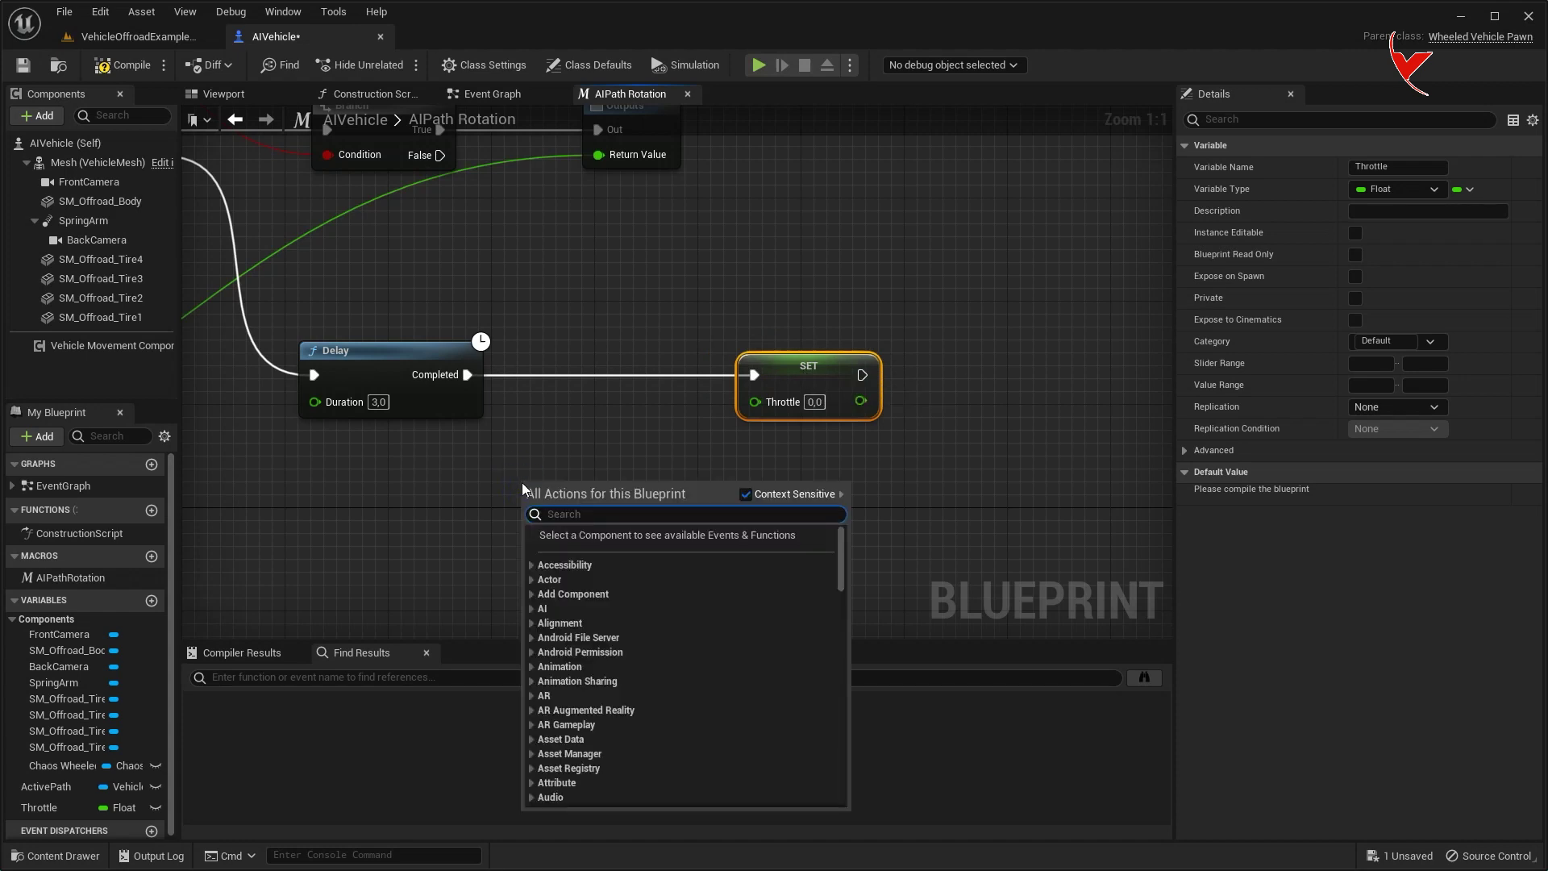
text(random flo)
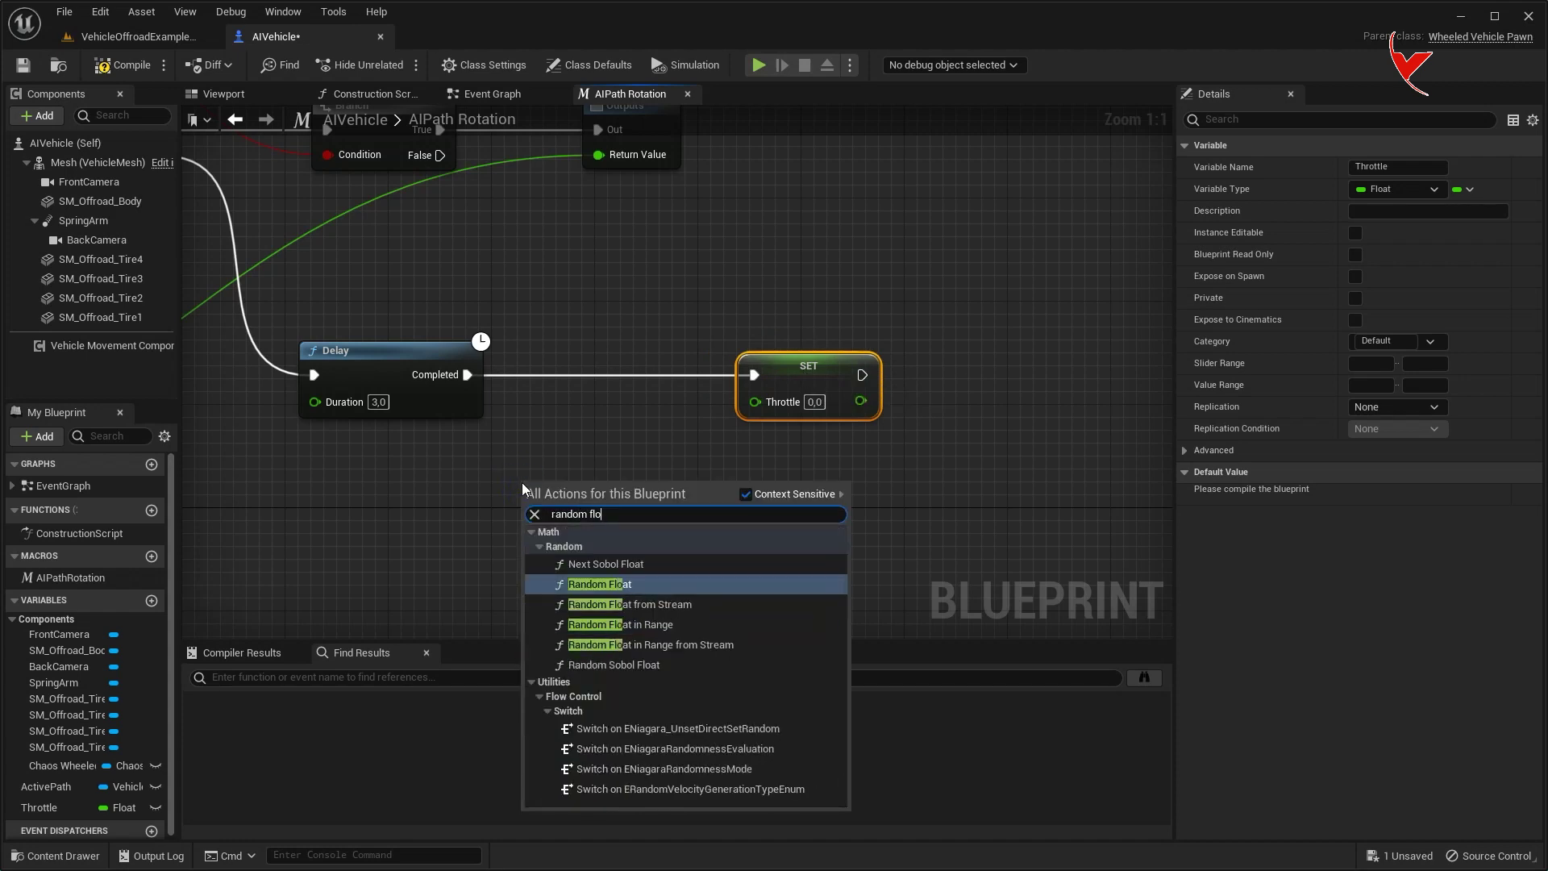
text(at in r)
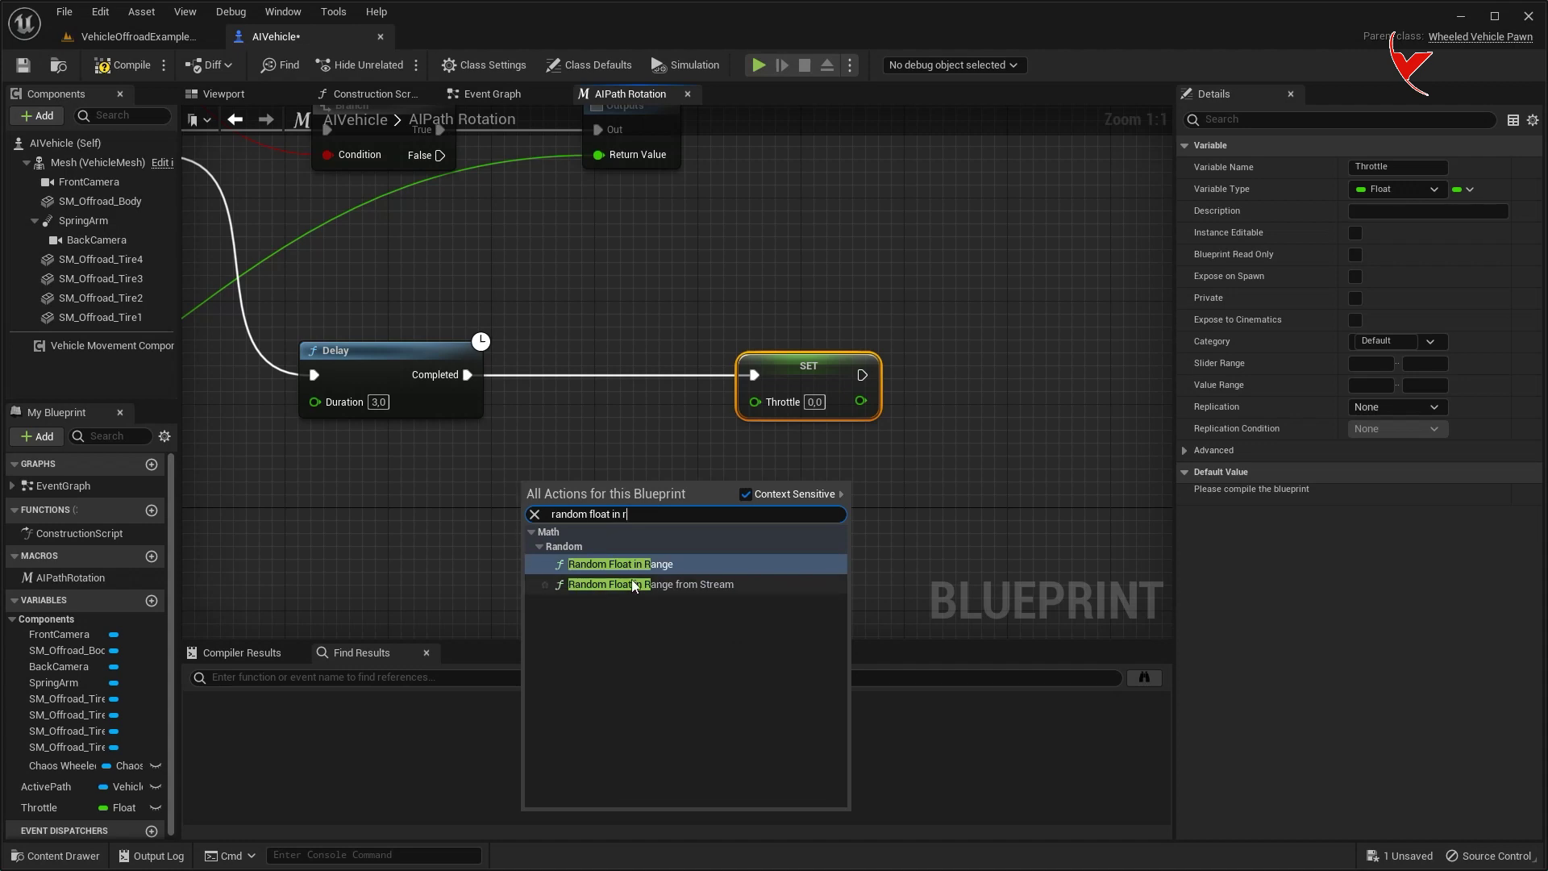
click(628, 564)
drag(532, 482, 492, 484)
drag(655, 499, 753, 401)
click(537, 505)
text(0.5)
key(Tab)
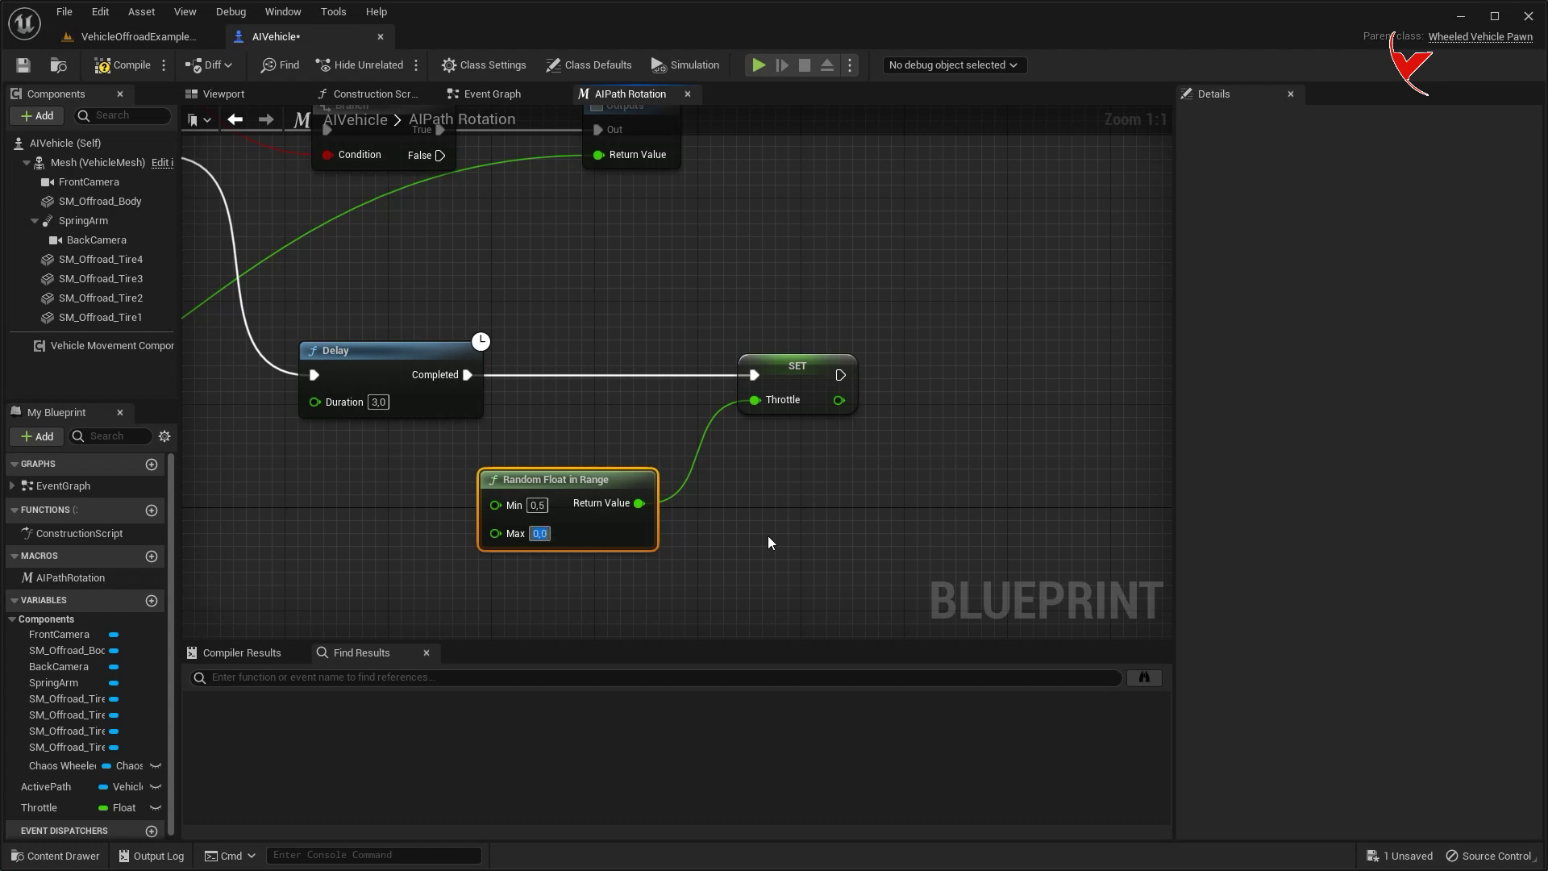
text(0.7)
click(772, 543)
- Place a VehiclePath actor into the Untitled level and focus on it
scroll(768, 536, down, 2)
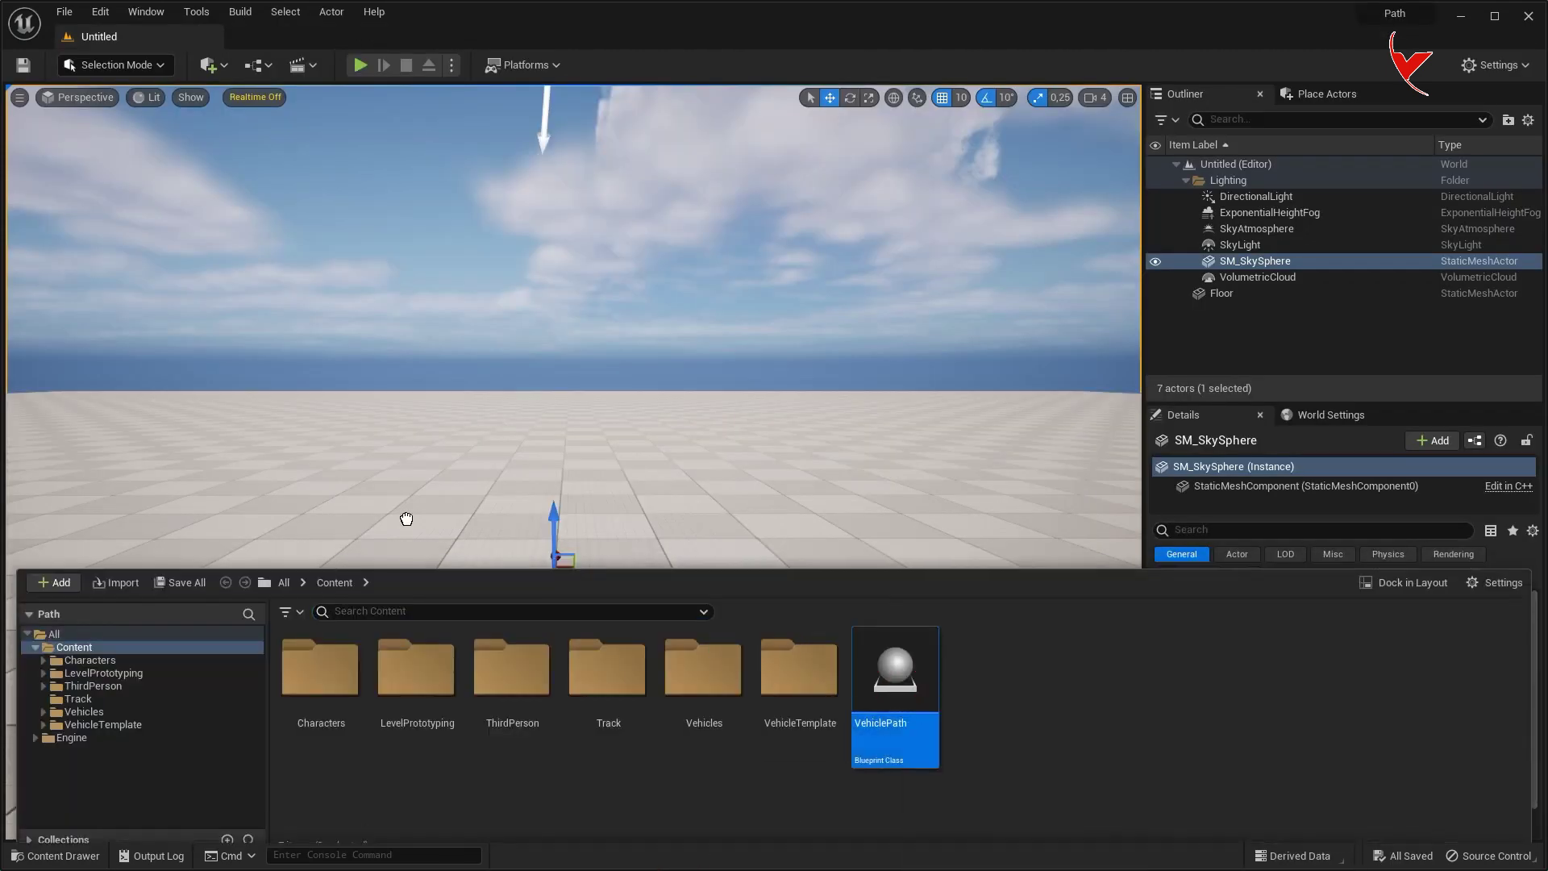
drag(895, 658, 405, 519)
key(f)
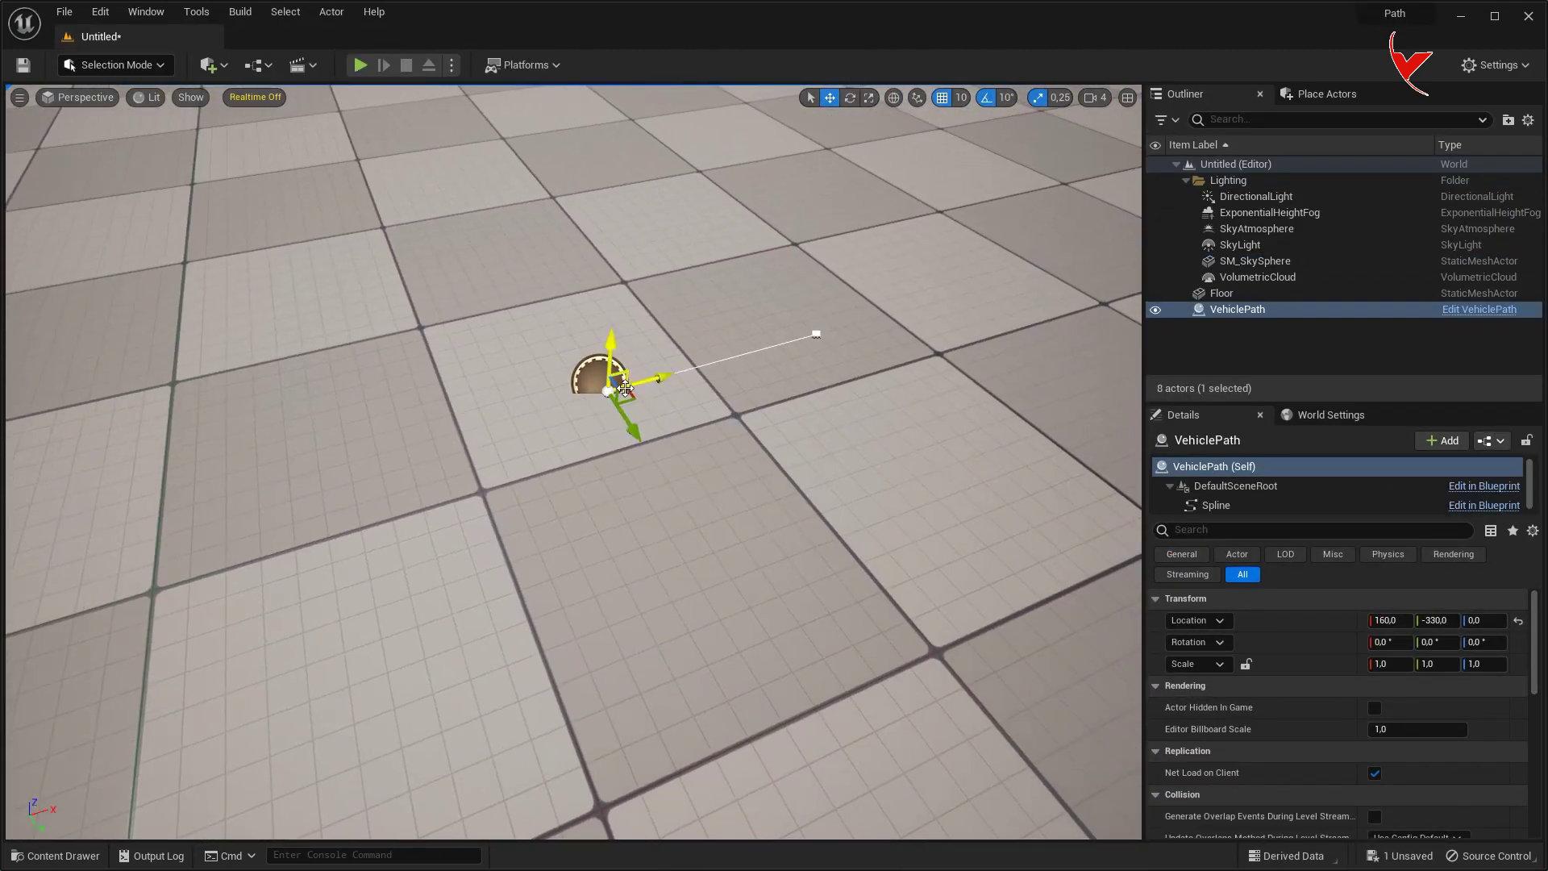
- Regenerate VehiclePath as a circle of radius 5000 with 20 points and shift it along Y
right_click(607, 392)
click(698, 522)
click(695, 595)
click(883, 574)
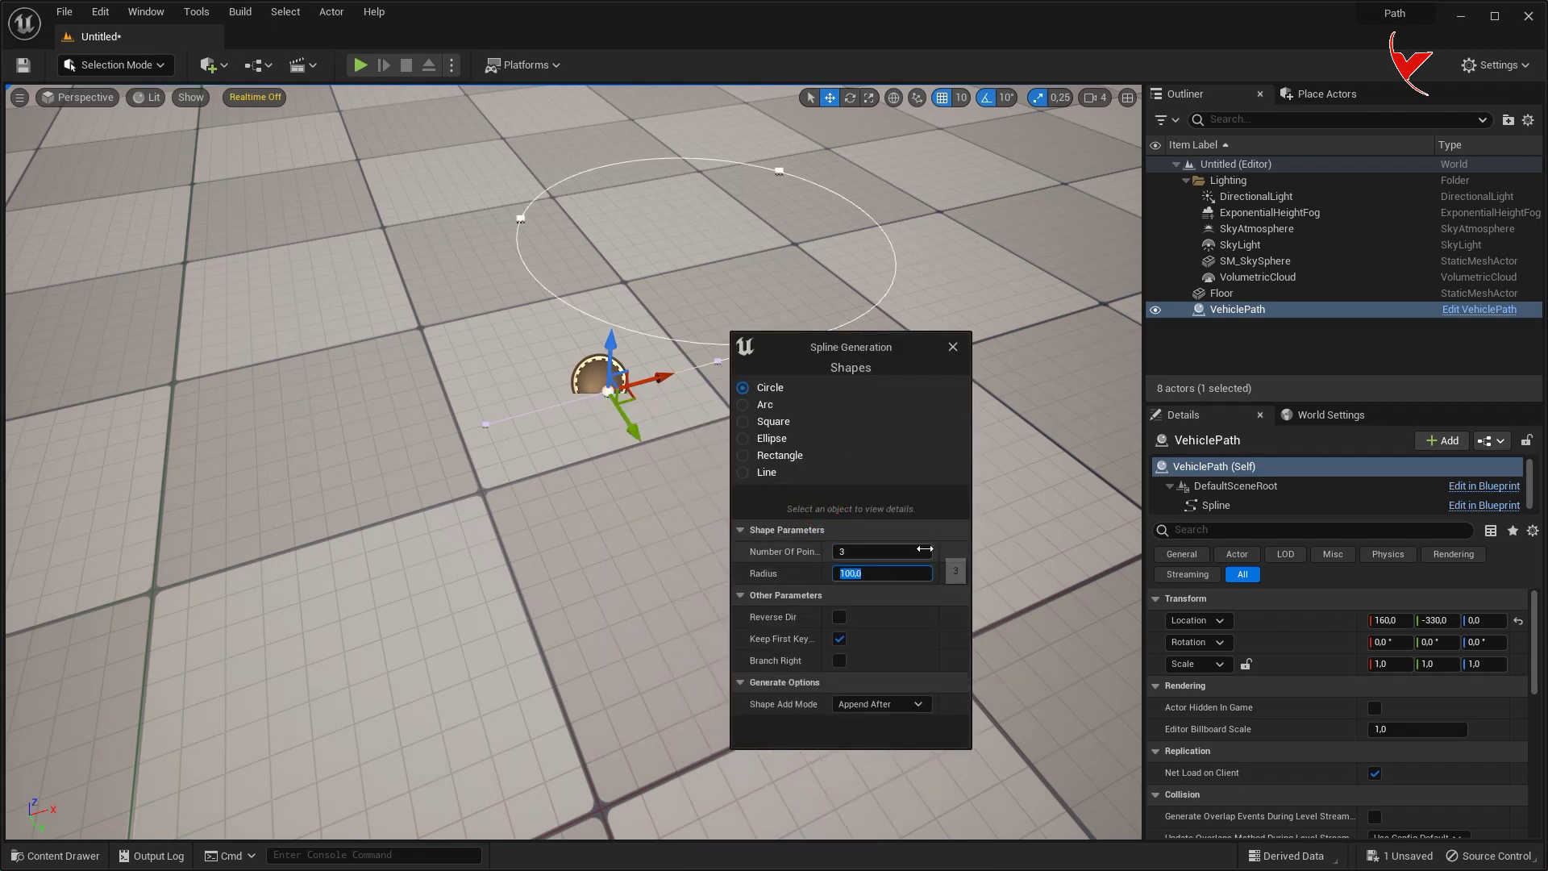
text(00)
key(Return)
key(f)
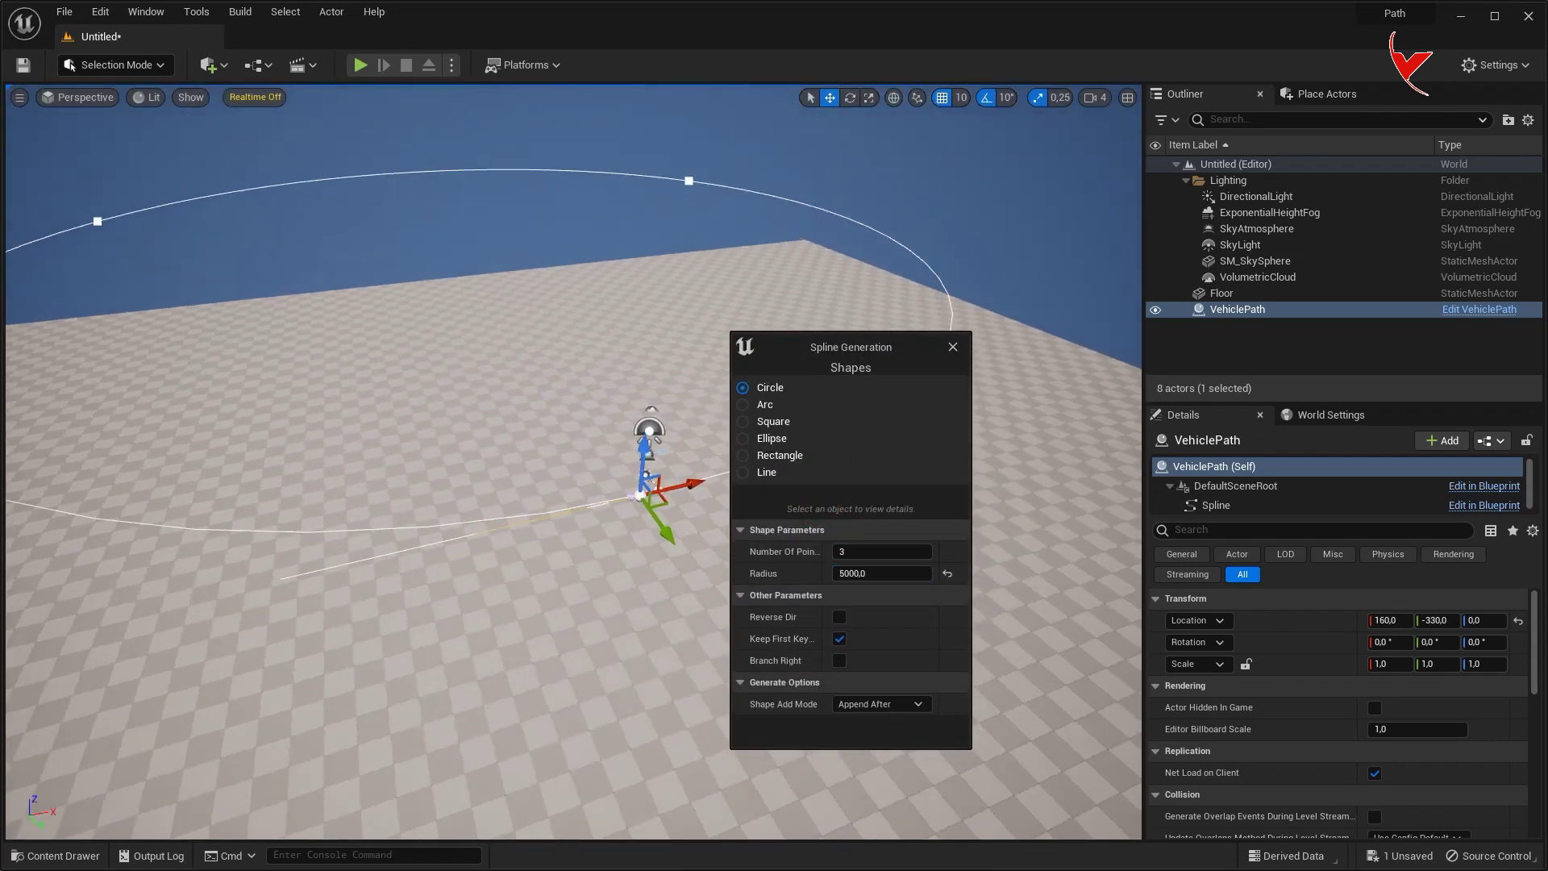
click(883, 551)
text(20)
key(Return)
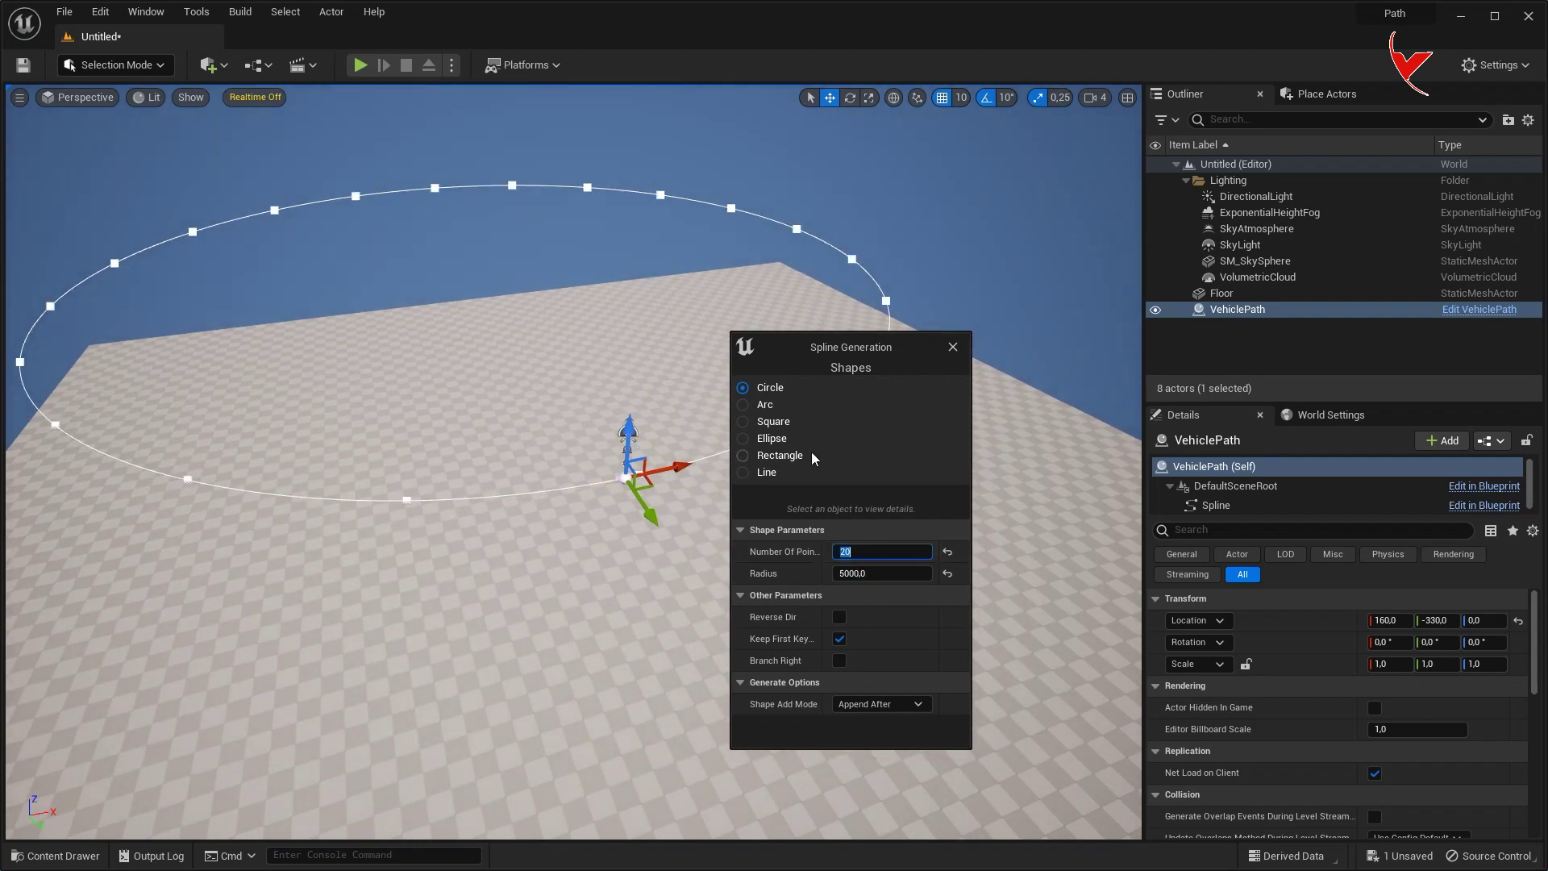
click(952, 352)
mouse_move(650, 516)
mouse_down()
mouse_move(796, 767)
mouse_move(967, 565)
mouse_up()
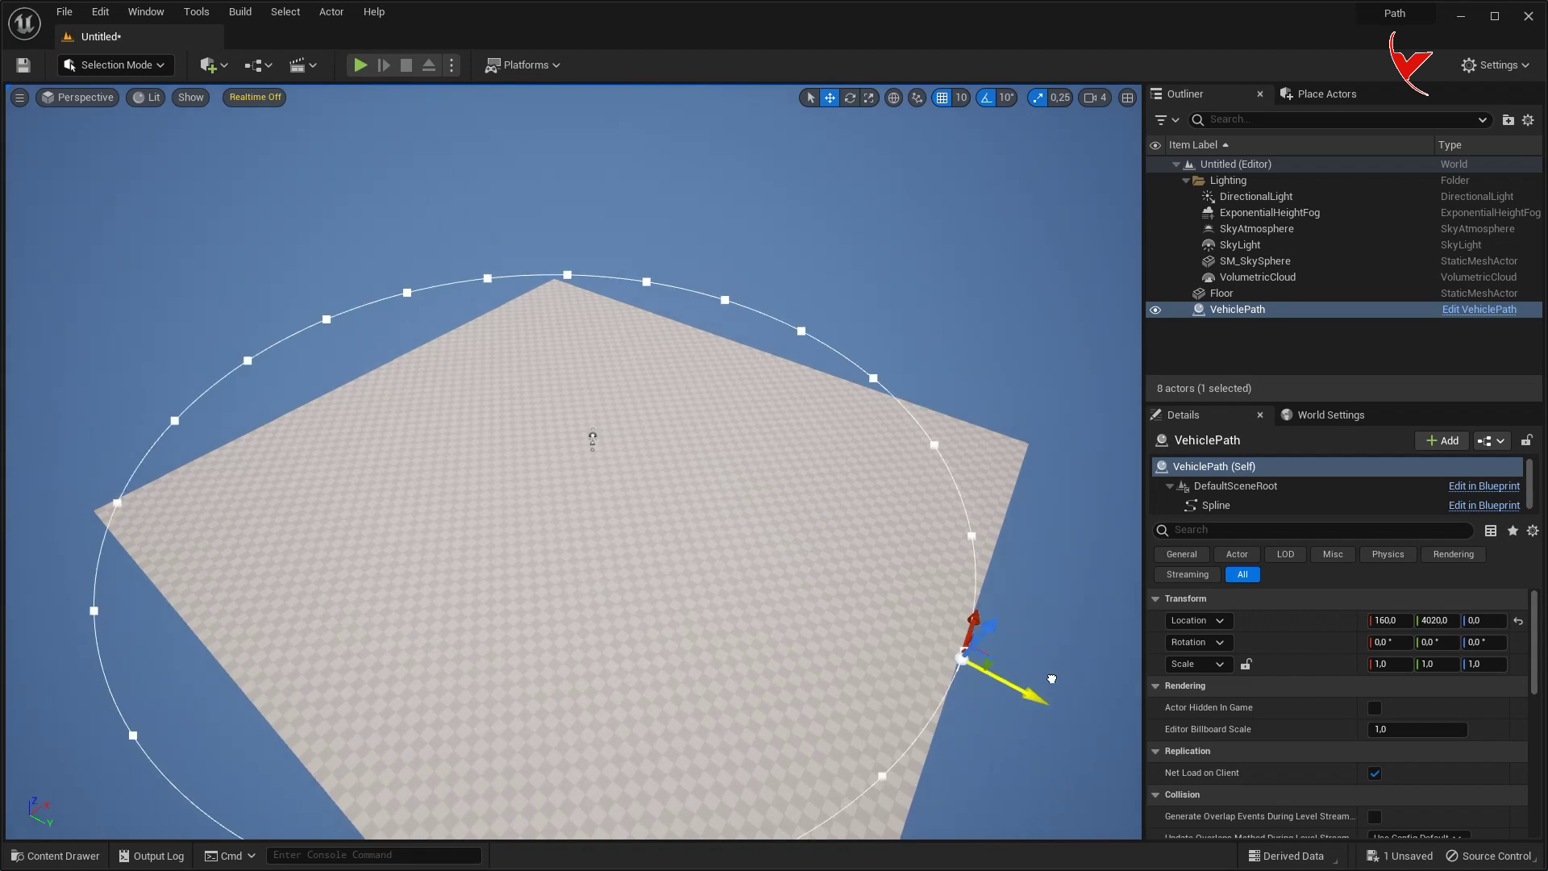
- Scale the floor to 12 on X and Y and shift it back along Y
click(968, 574)
click(1380, 664)
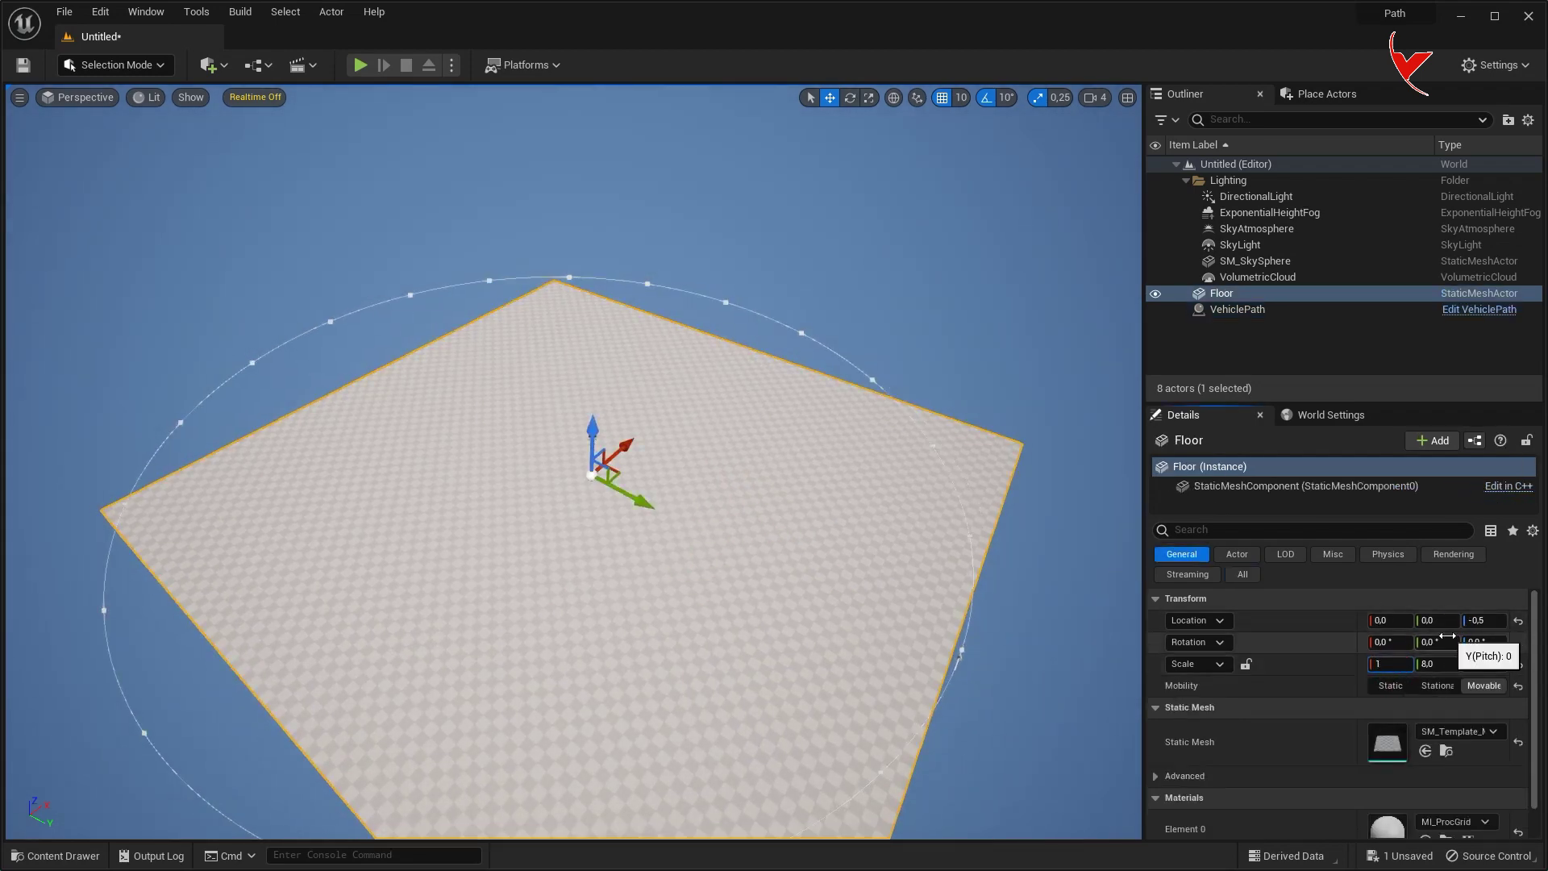
text(2)
key(Return)
key(Tab)
text(12)
key(Return)
mouse_move(637, 472)
mouse_down()
mouse_move(437, 427)
mouse_move(944, 553)
mouse_up()
- Frame the circular path and place an AIVehicle buggy on the floor
click(1007, 625)
key(f)
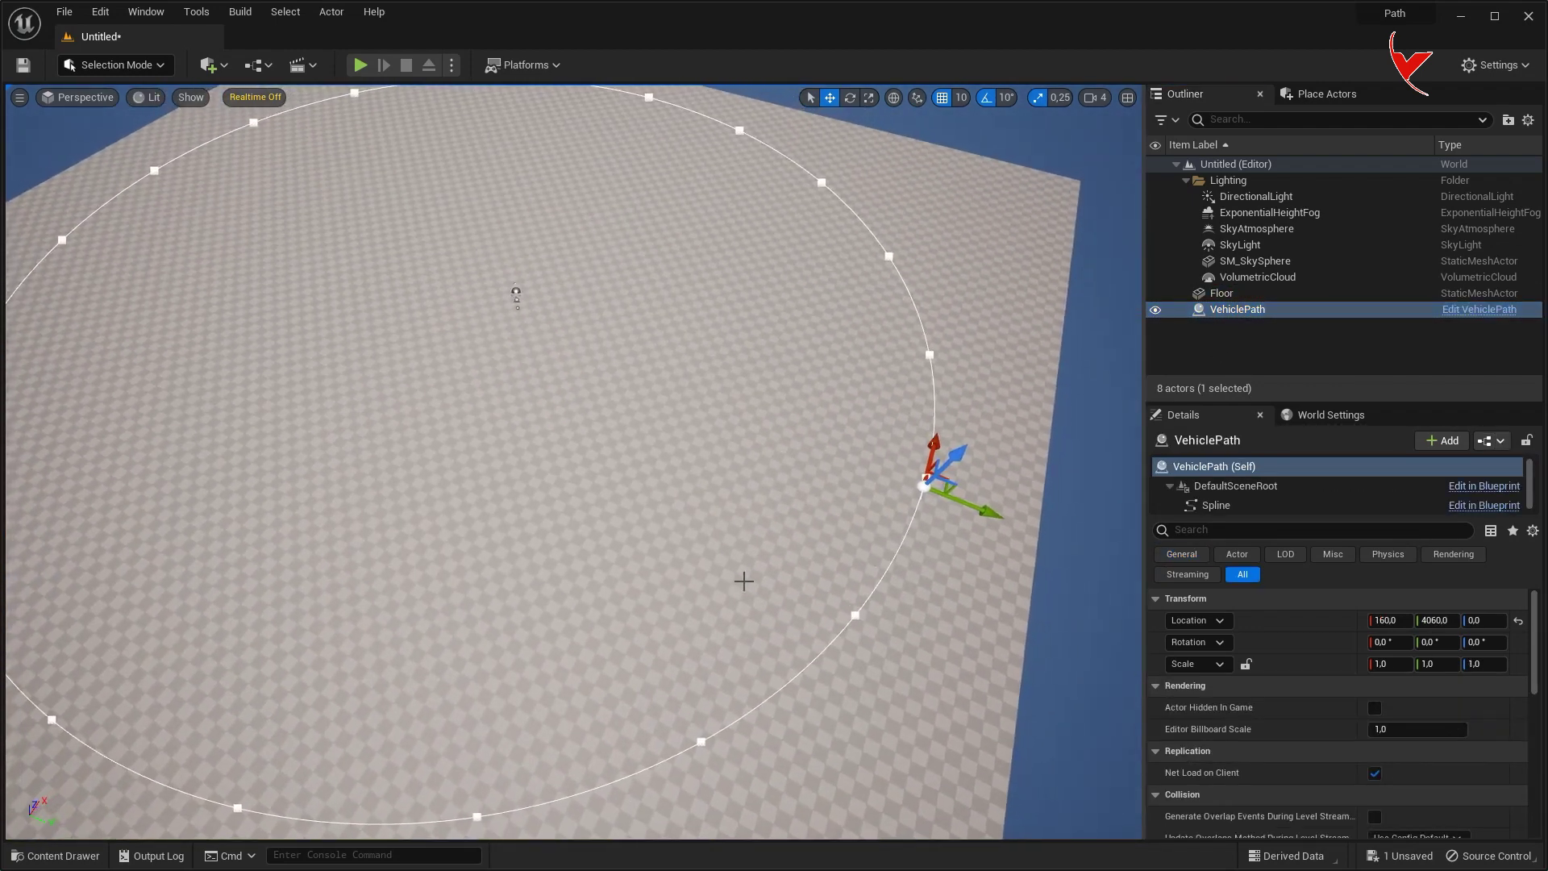
key(ctrl+space)
drag(320, 709, 804, 504)
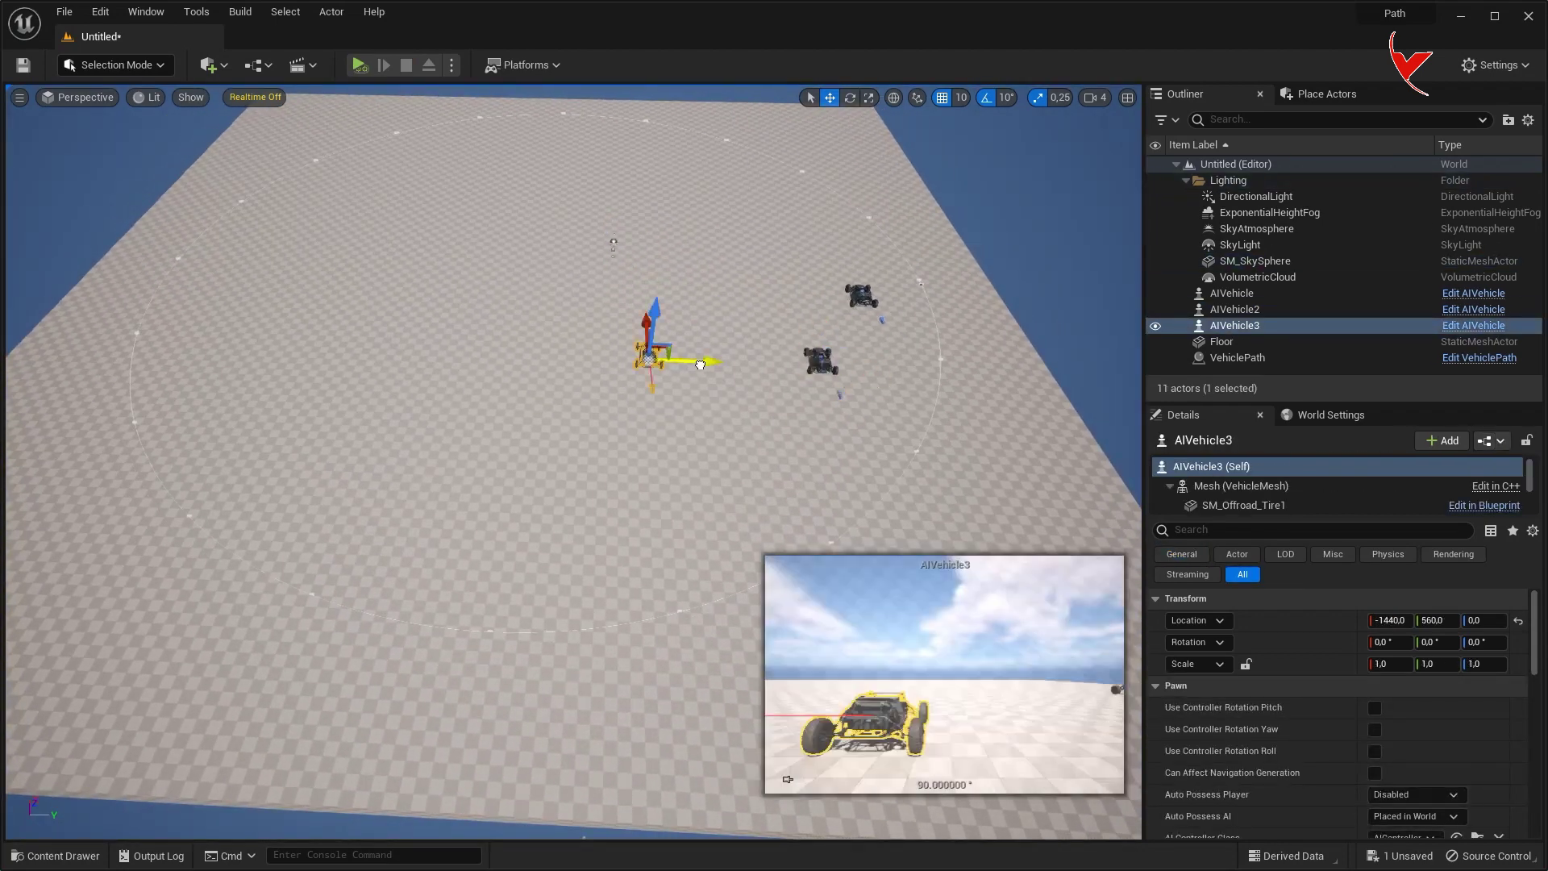
- Add a fifth AIVehicle buggy around the path and stop the test simulation
mouse_move(714, 332)
mouse_down()
mouse_move(733, 451)
mouse_move(605, 455)
mouse_move(571, 496)
mouse_up()
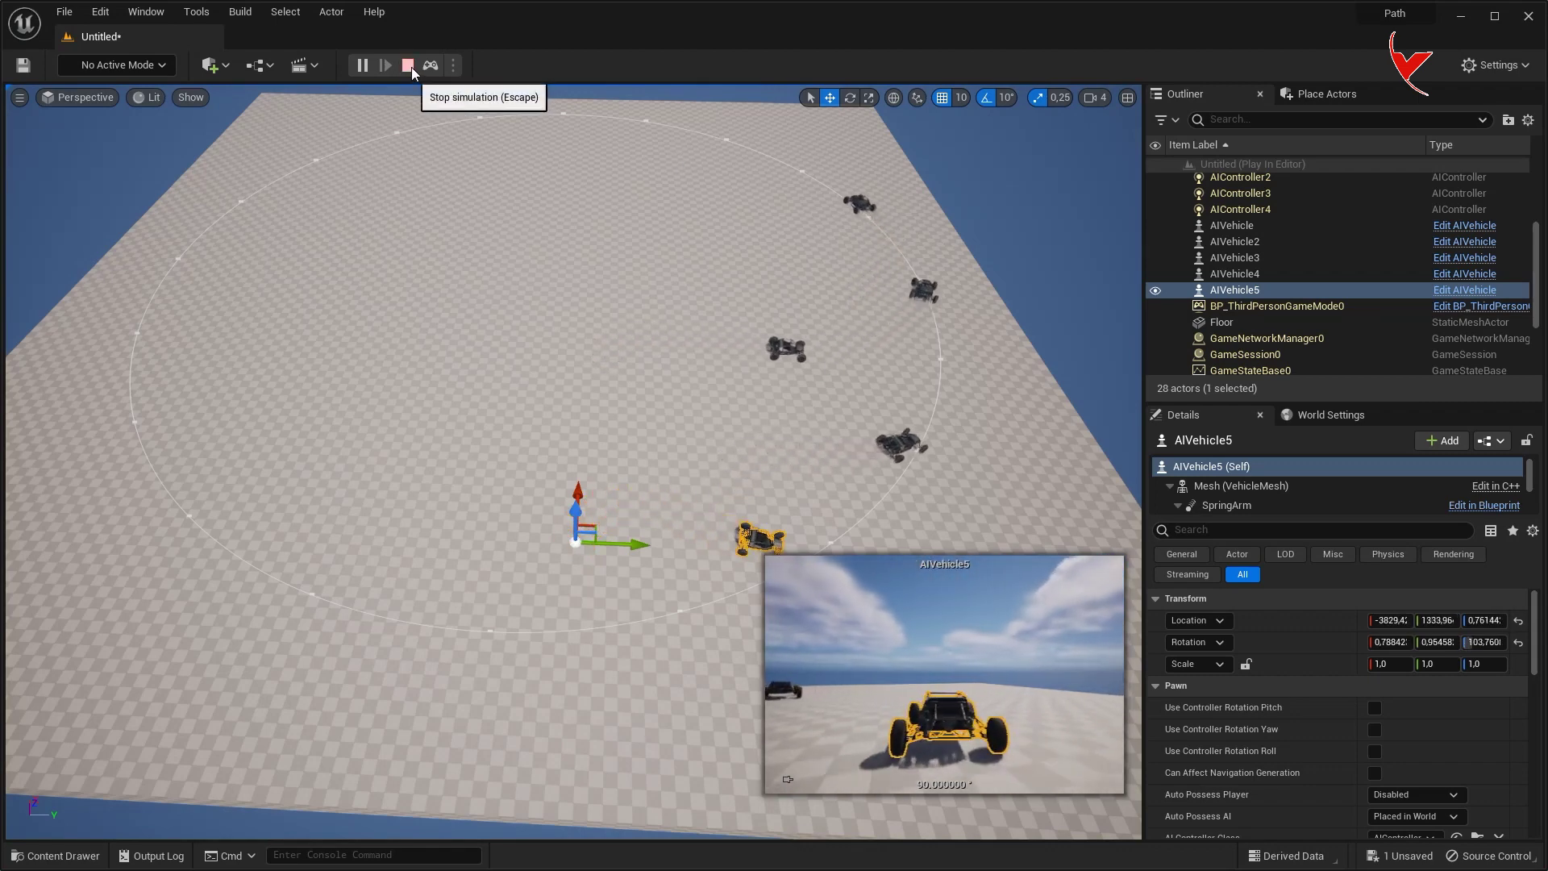
click(408, 66)
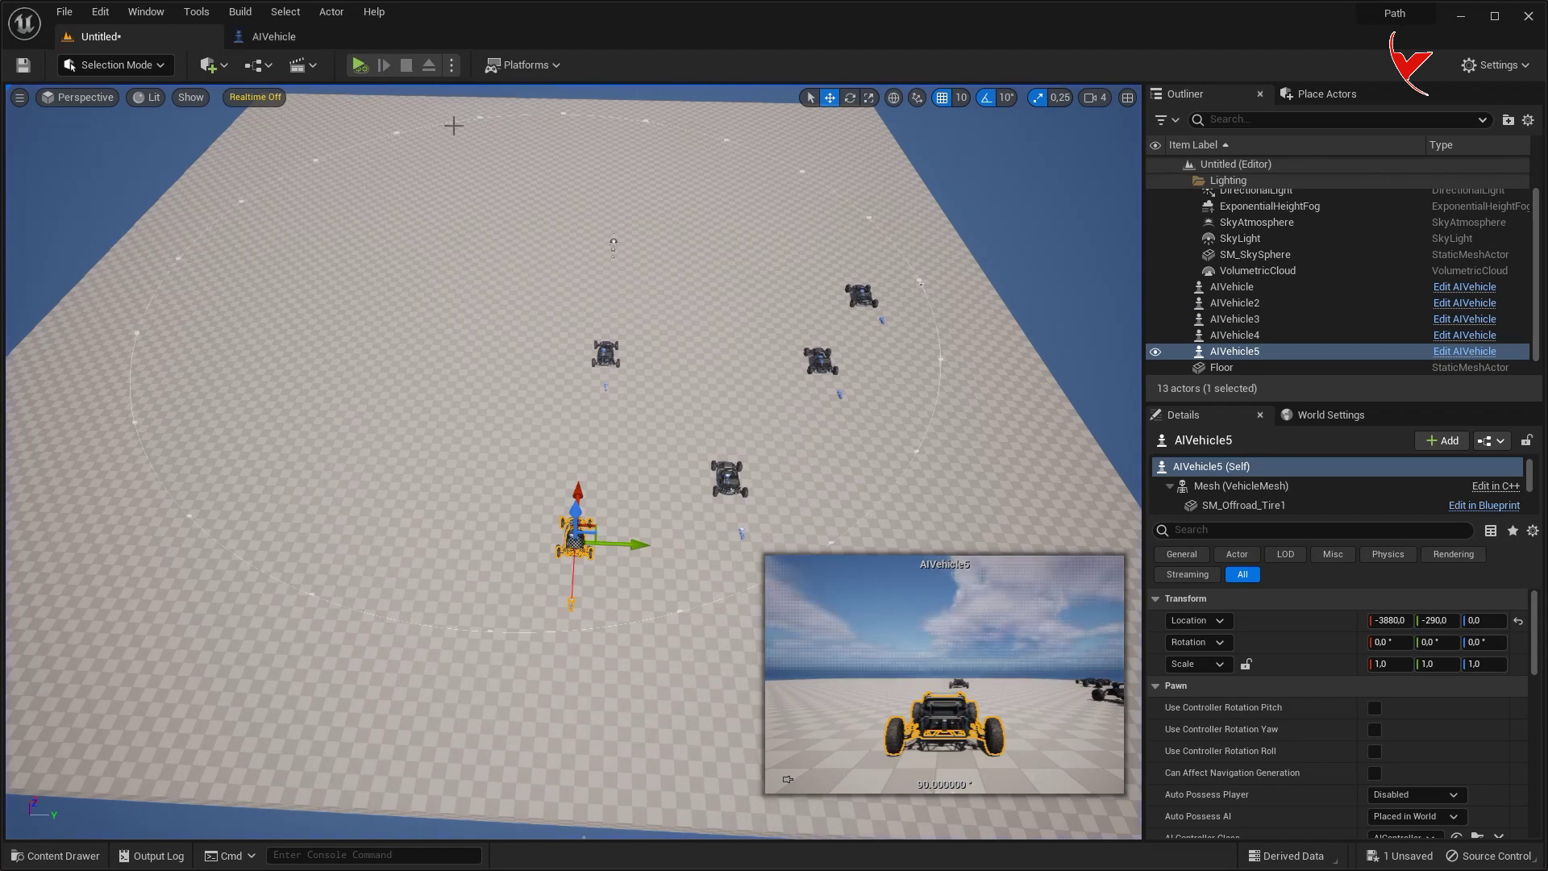
click(332, 43)
- Promote In Range A to a RandomRange variable and wire RandomRange × -1 into Map Range Clamped
scroll(668, 465, up, 4)
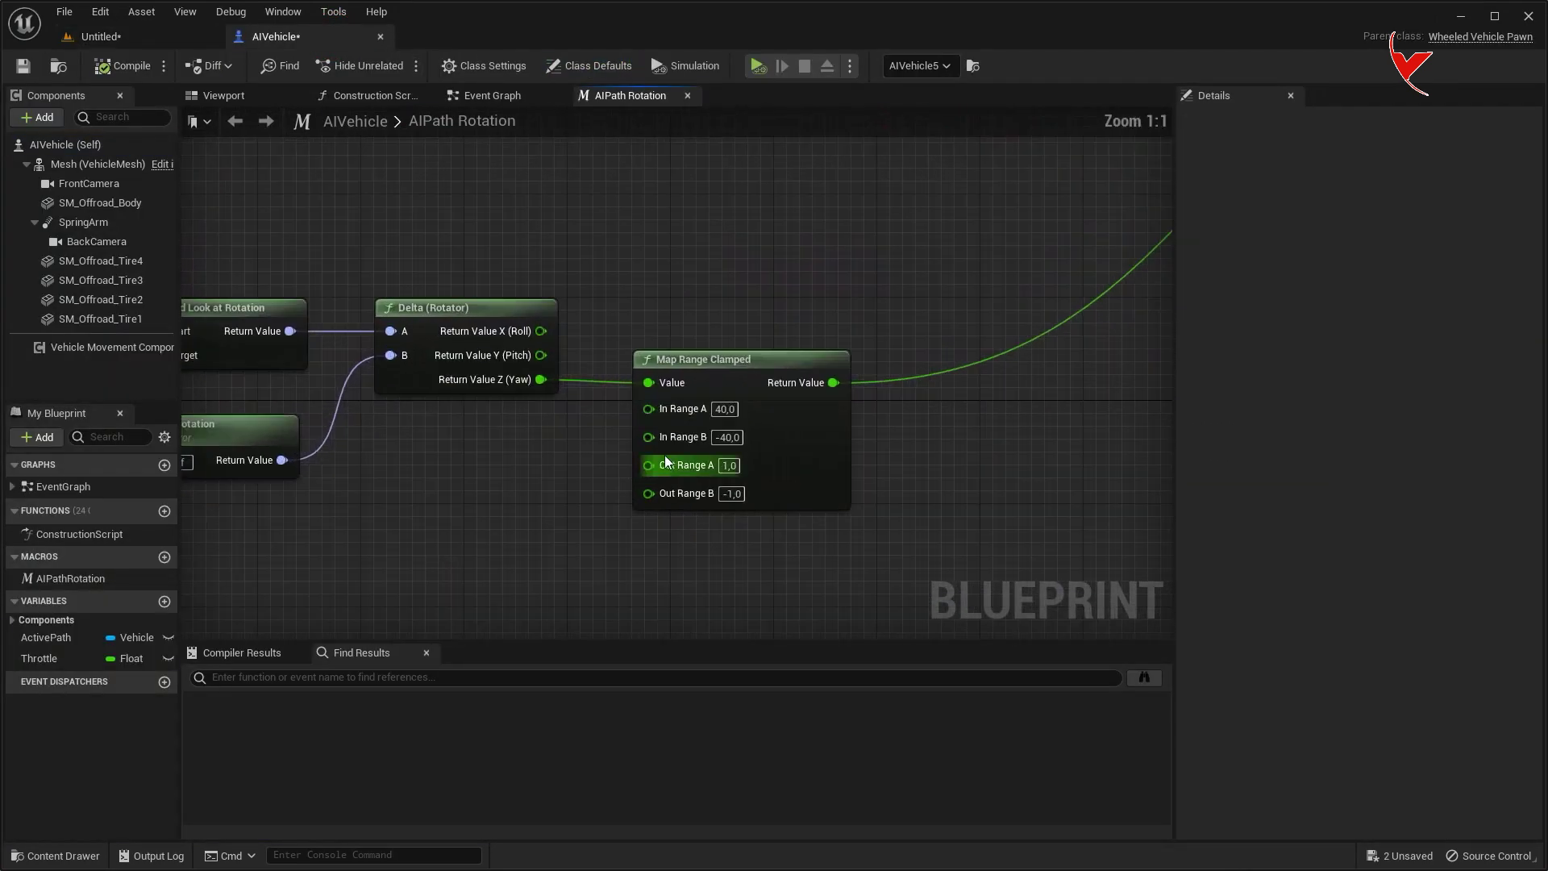
right_click(646, 408)
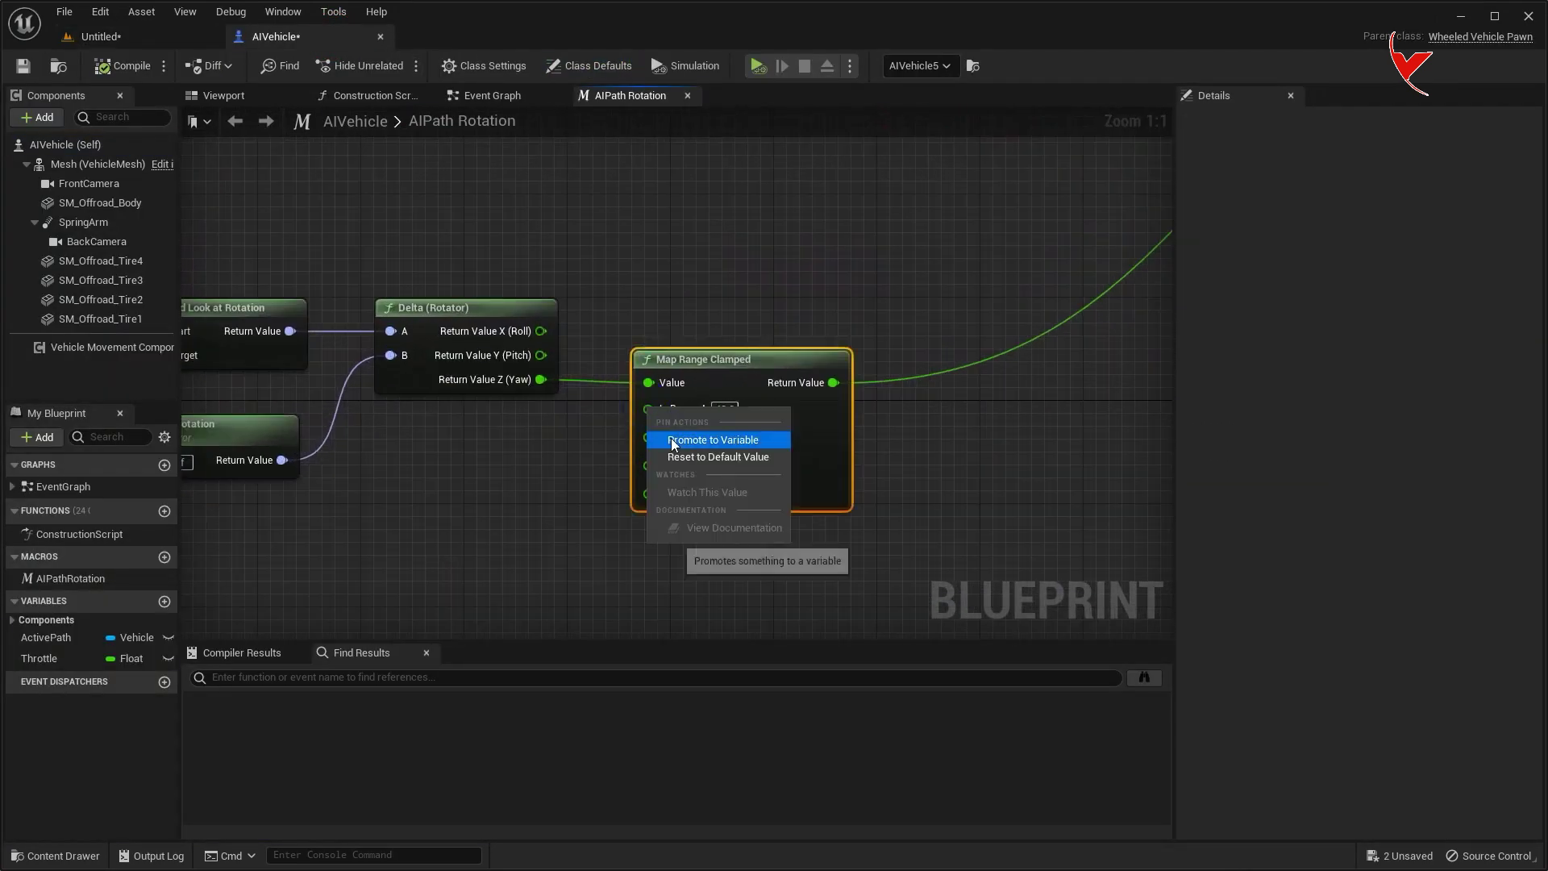
click(674, 442)
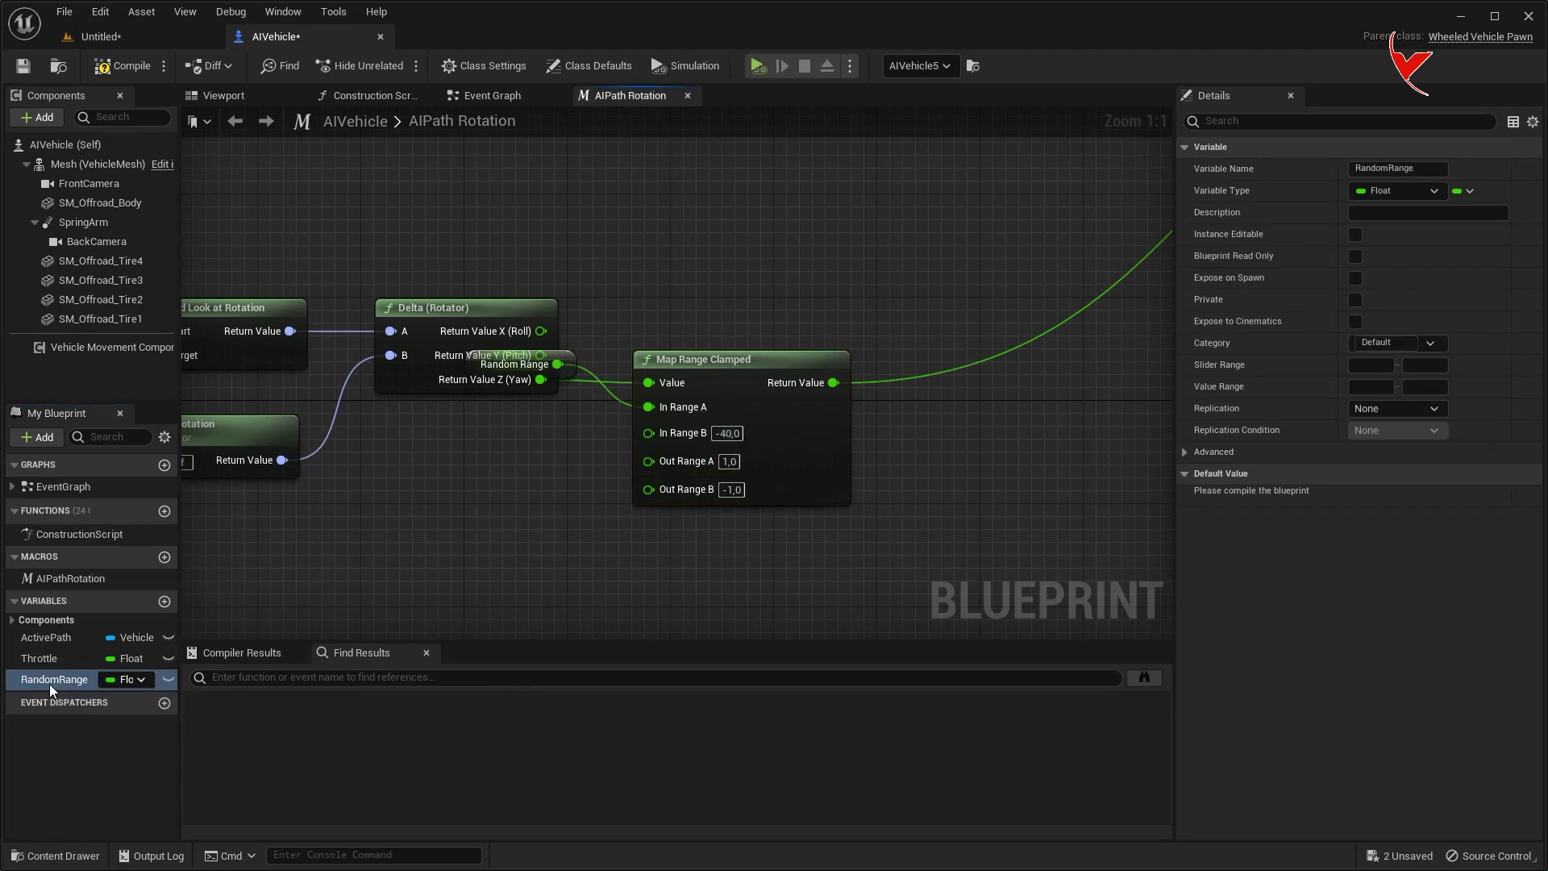
mouse_move(567, 356)
mouse_down()
mouse_move(519, 454)
mouse_move(471, 497)
mouse_up()
click(560, 594)
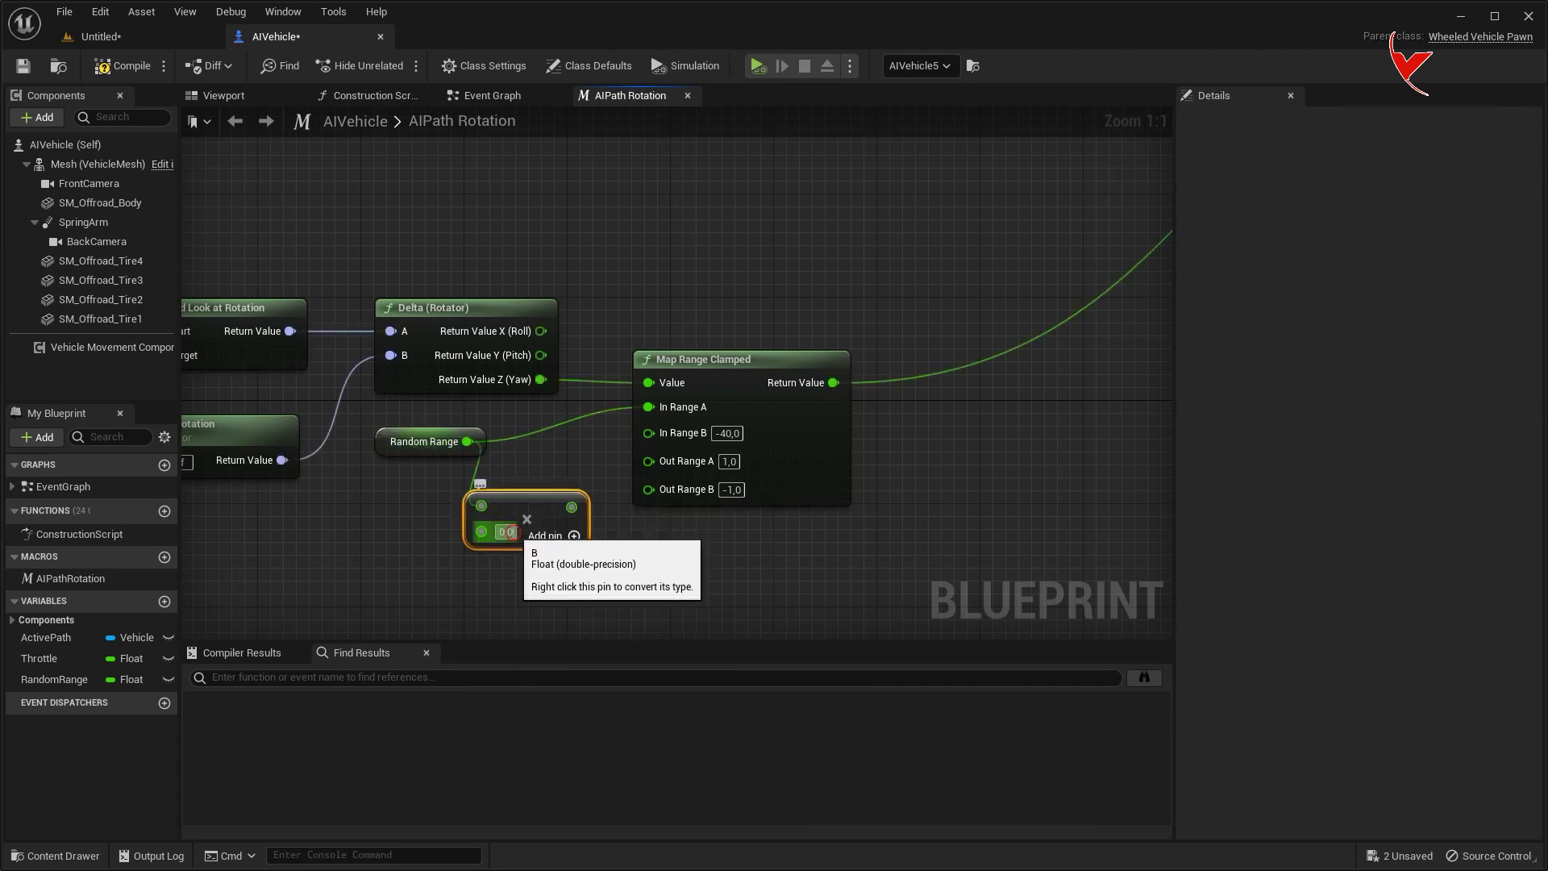
text(-1)
key(Return)
drag(576, 506, 622, 451)
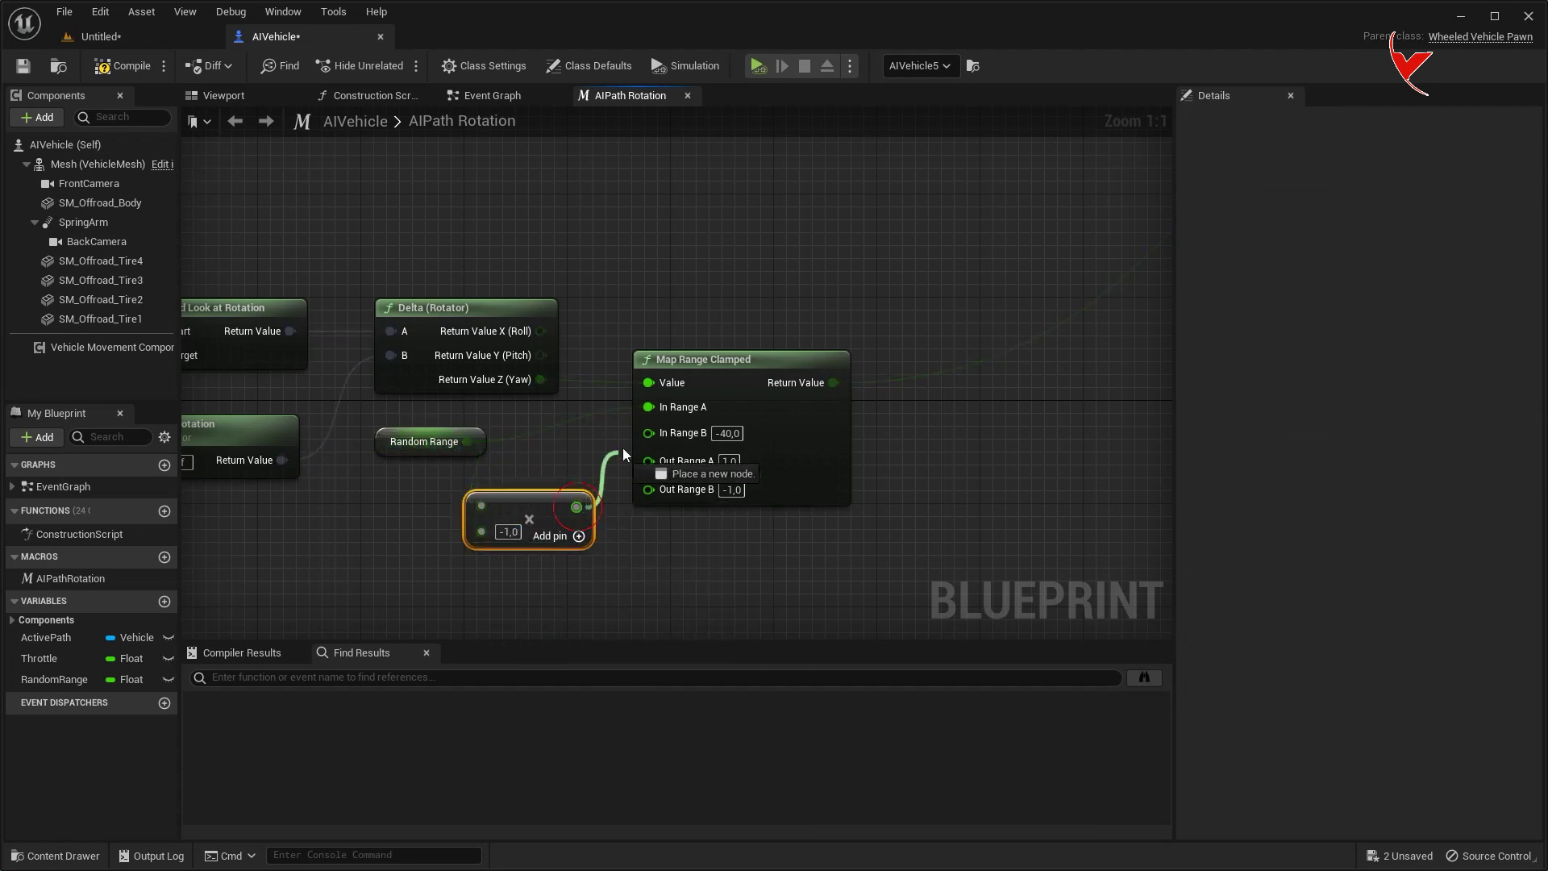
right_drag(837, 382, 450, 420)
scroll(449, 419, down, 4)
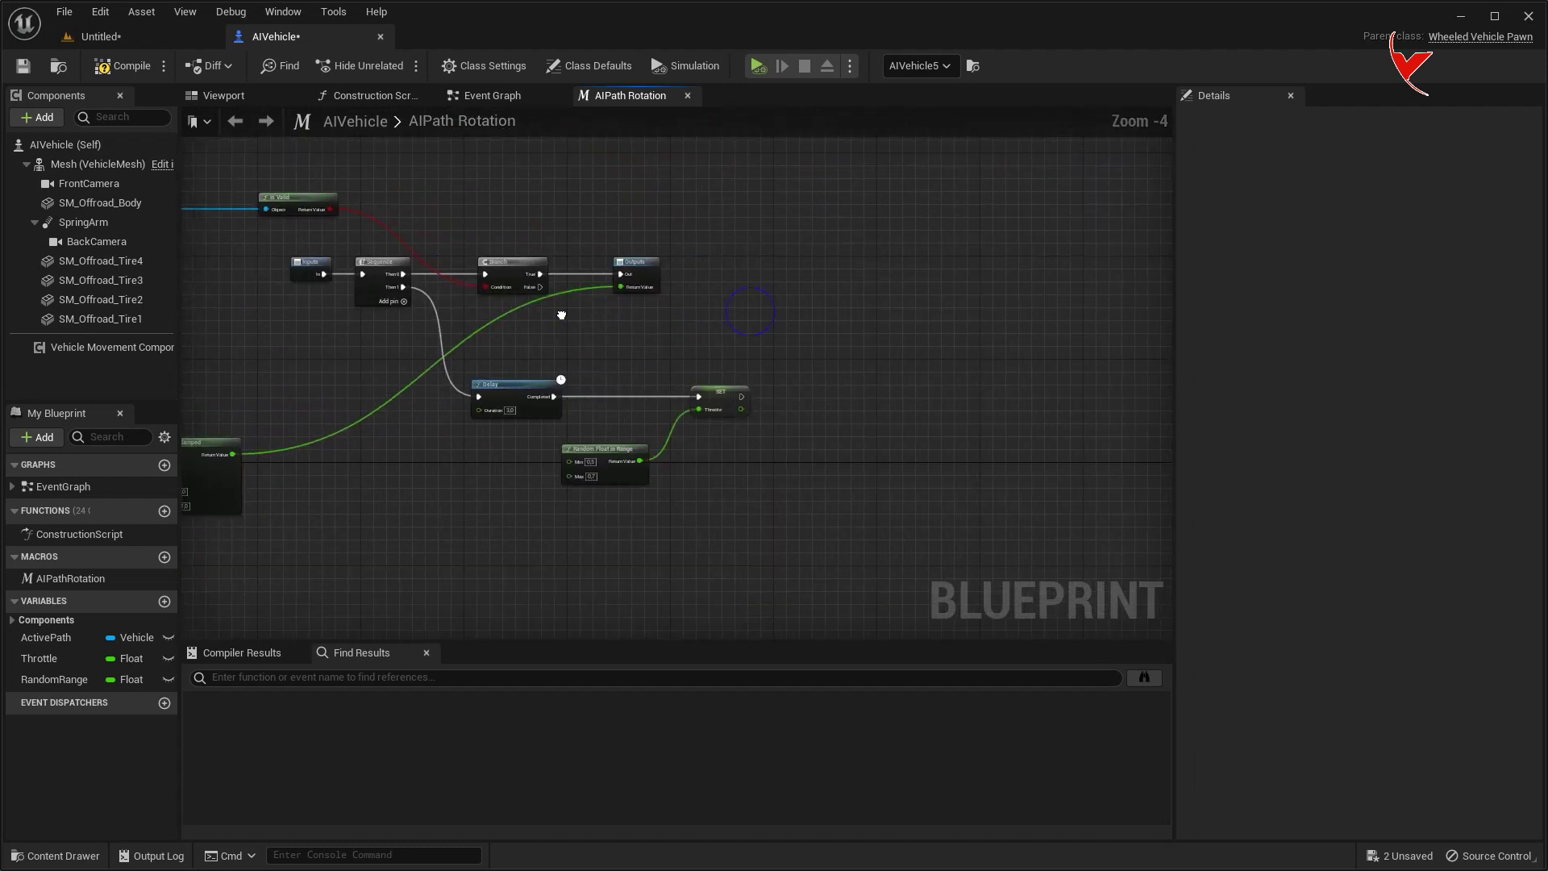
- After SET Throttle, set RandomRange from a copied Random Float in Range spanning 20 to 40
scroll(627, 356, up, 2)
scroll(504, 407, up, 1)
mouse_move(54, 679)
mouse_down()
mouse_move(710, 345)
mouse_move(806, 339)
mouse_up()
scroll(417, 435, up, 1)
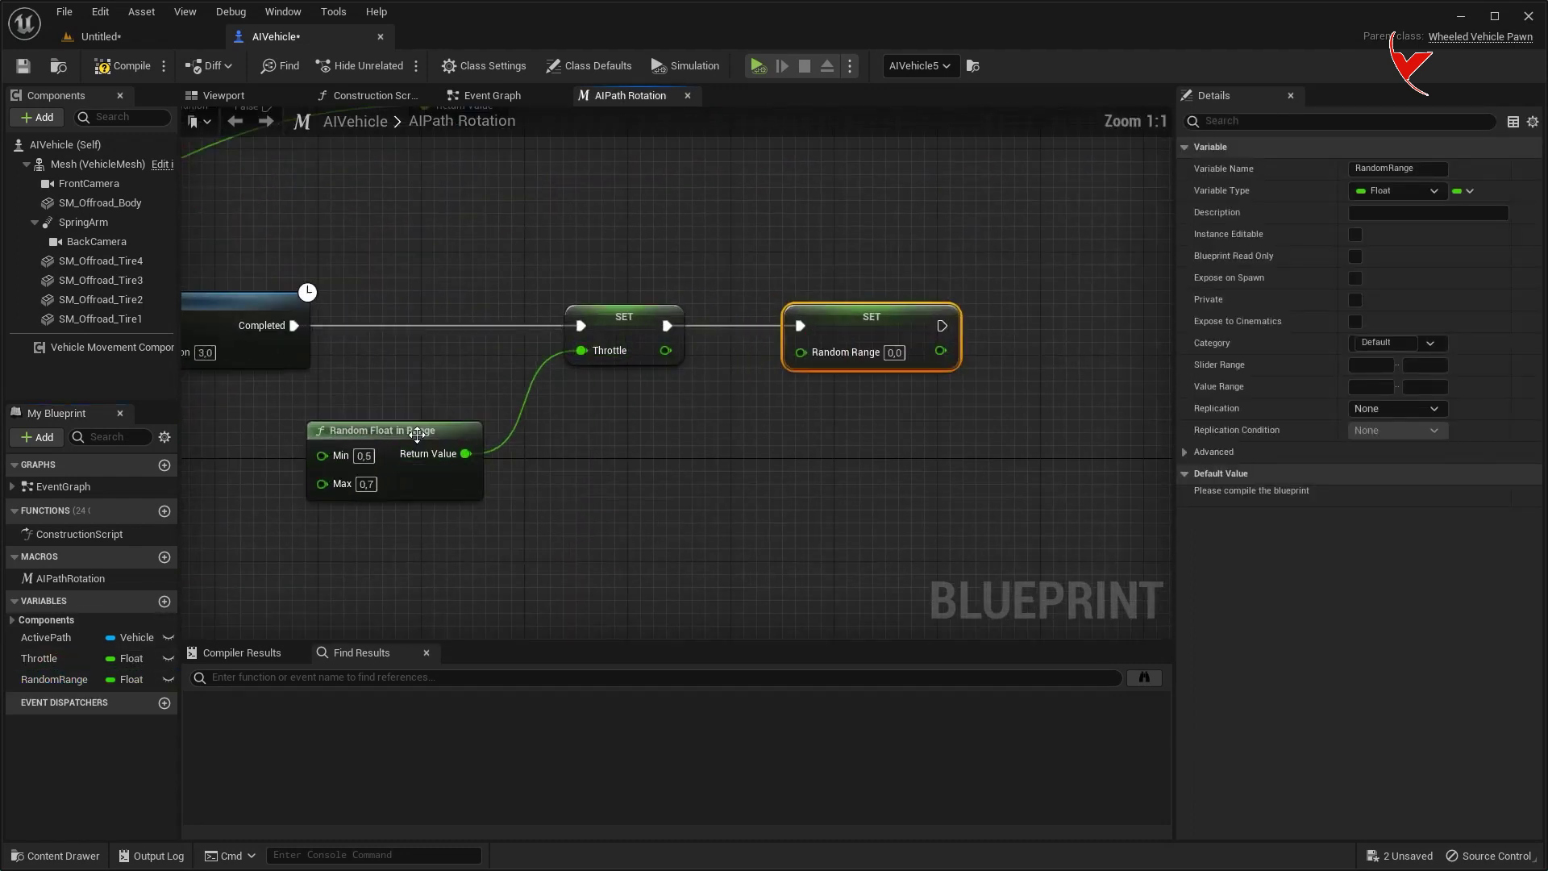
click(417, 435)
key(ctrl+c)
key(ctrl+v)
mouse_move(794, 472)
mouse_down()
mouse_move(694, 451)
mouse_move(752, 462)
mouse_up()
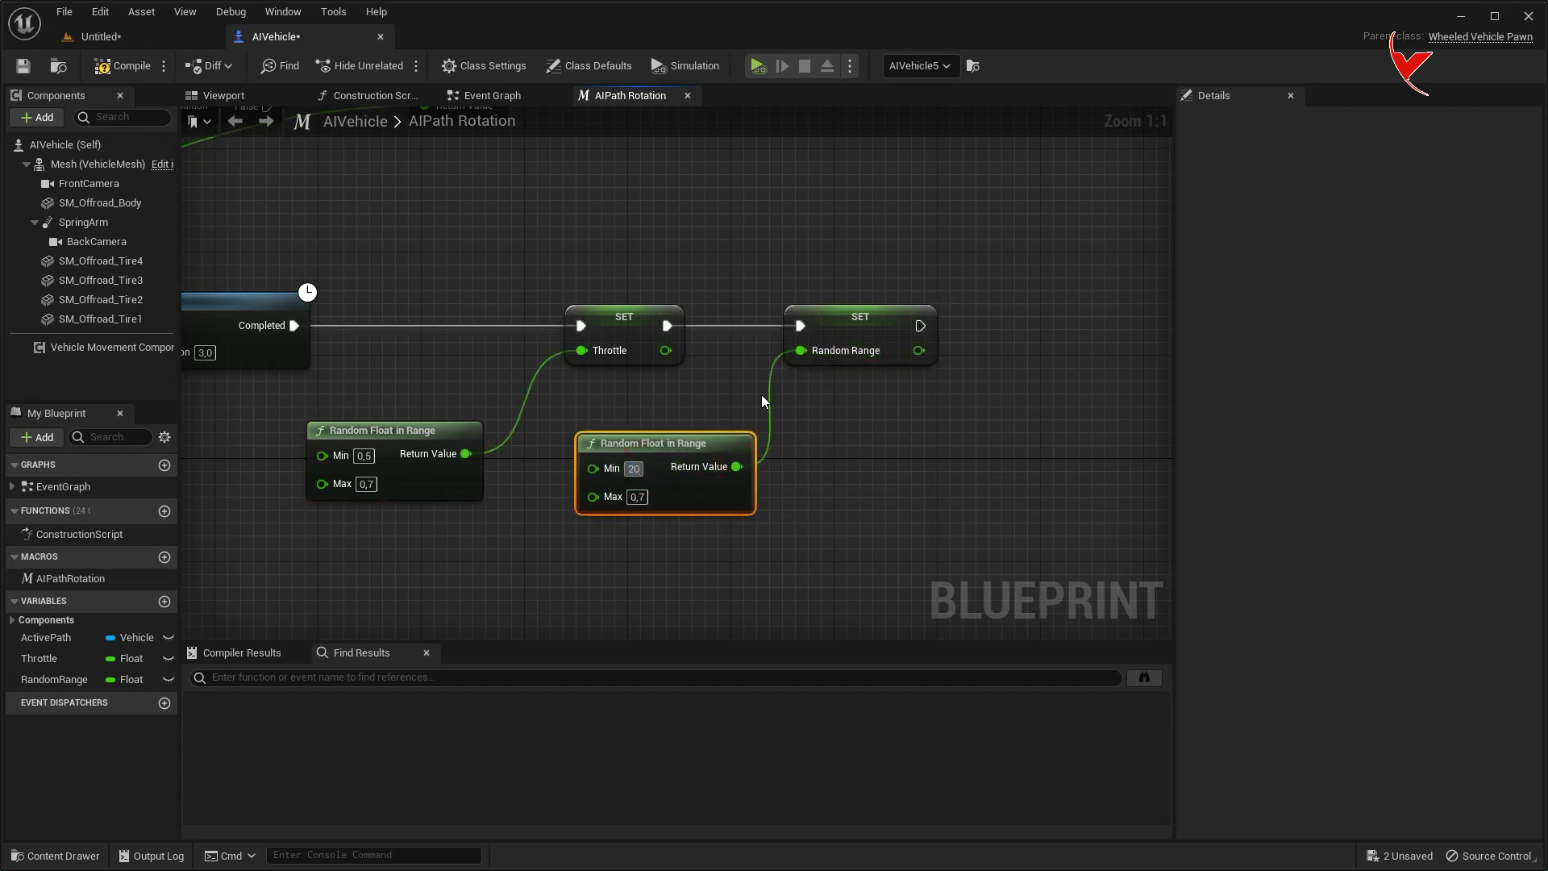
text(40)
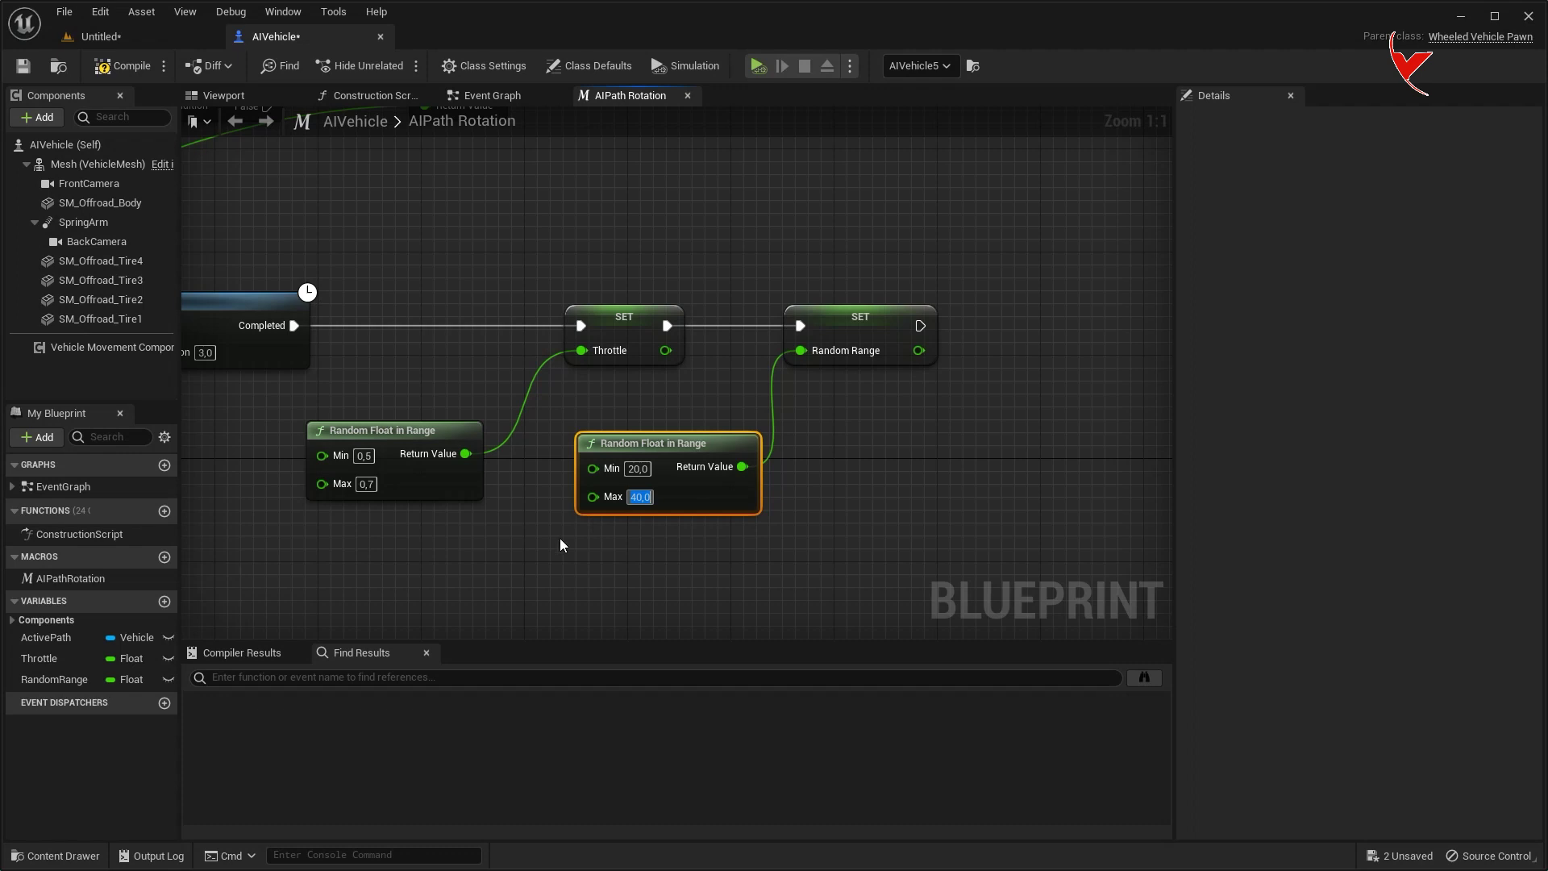
scroll(559, 538, down, 3)
mouse_move(695, 505)
right_down()
mouse_move(893, 422)
mouse_move(992, 405)
mouse_move(836, 417)
right_up()
click(100, 37)
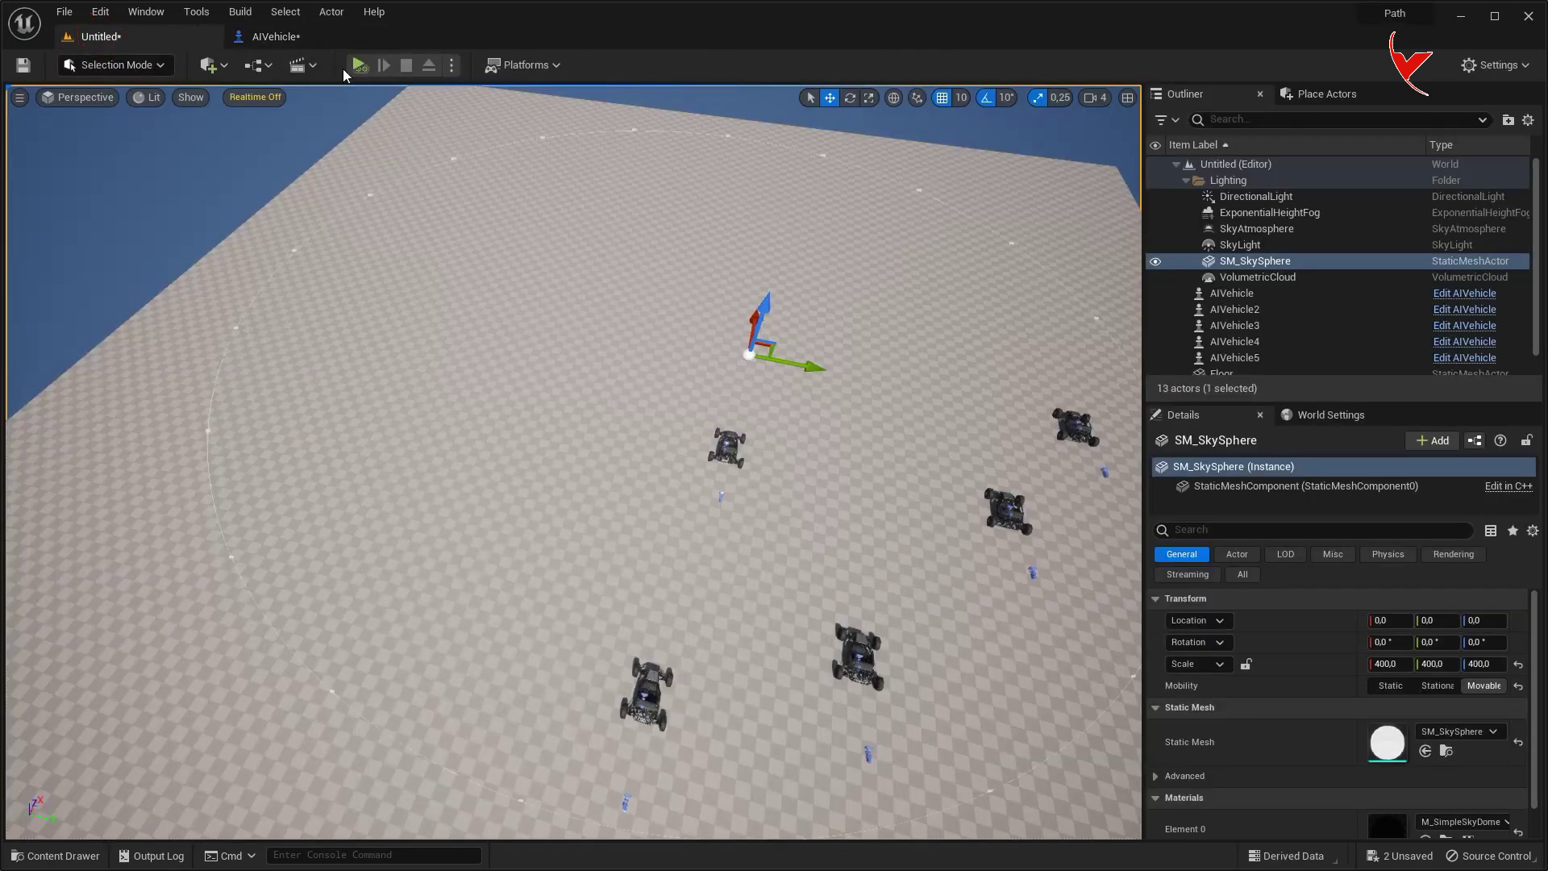
- Play-test the level to watch the buggies drive around the circular path
click(365, 65)
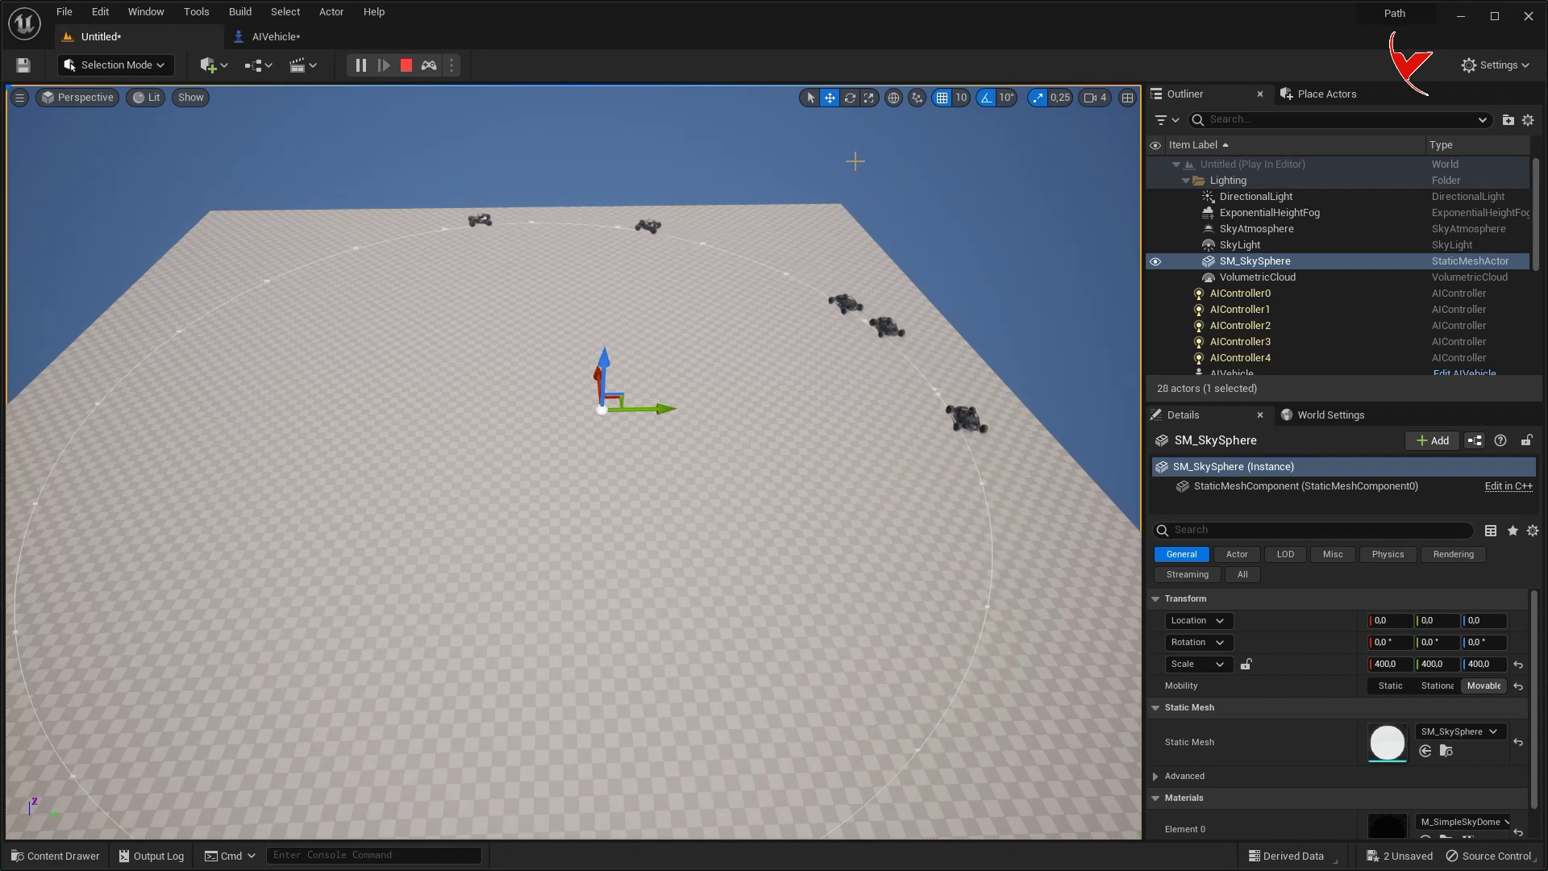
click(275, 36)
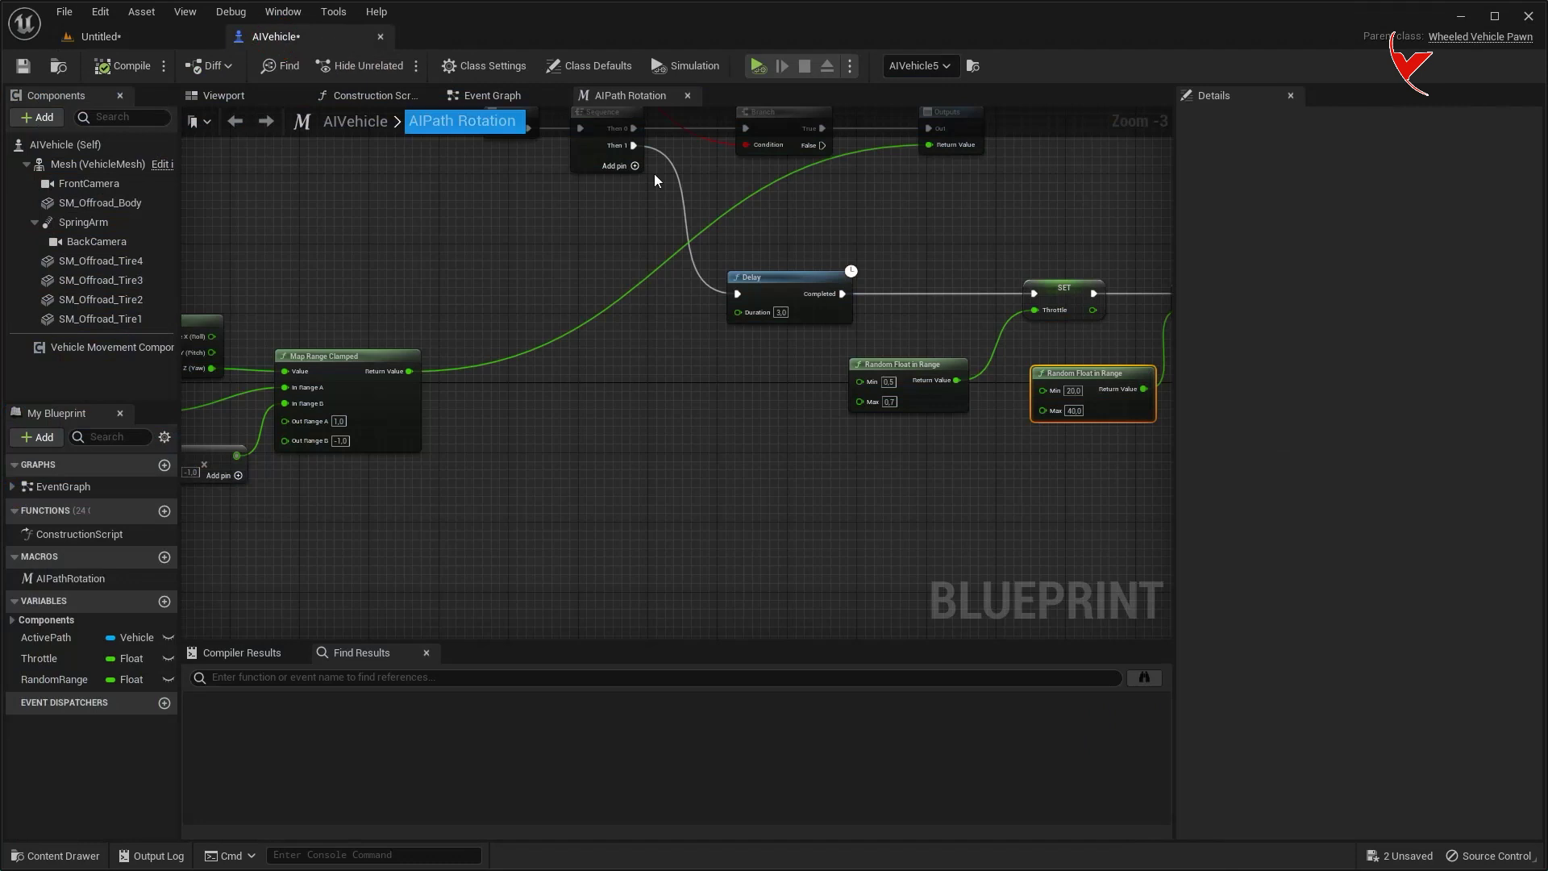
- Widen RandomRange's random range to 40–100 and play the level again
scroll(947, 360, up, 1)
scroll(885, 379, up, 1)
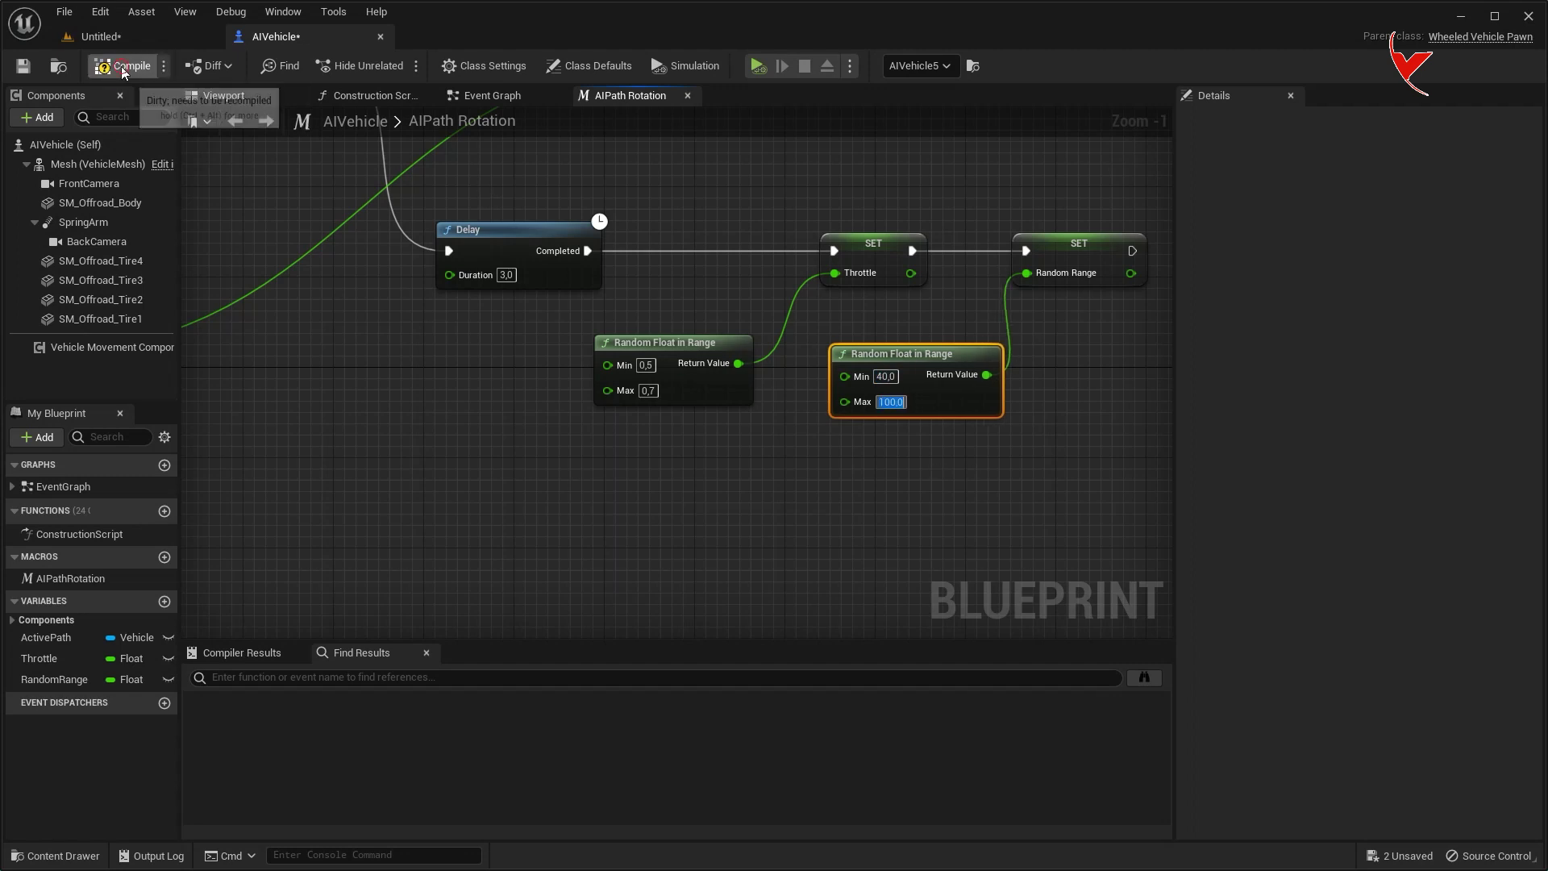
click(115, 40)
click(360, 65)
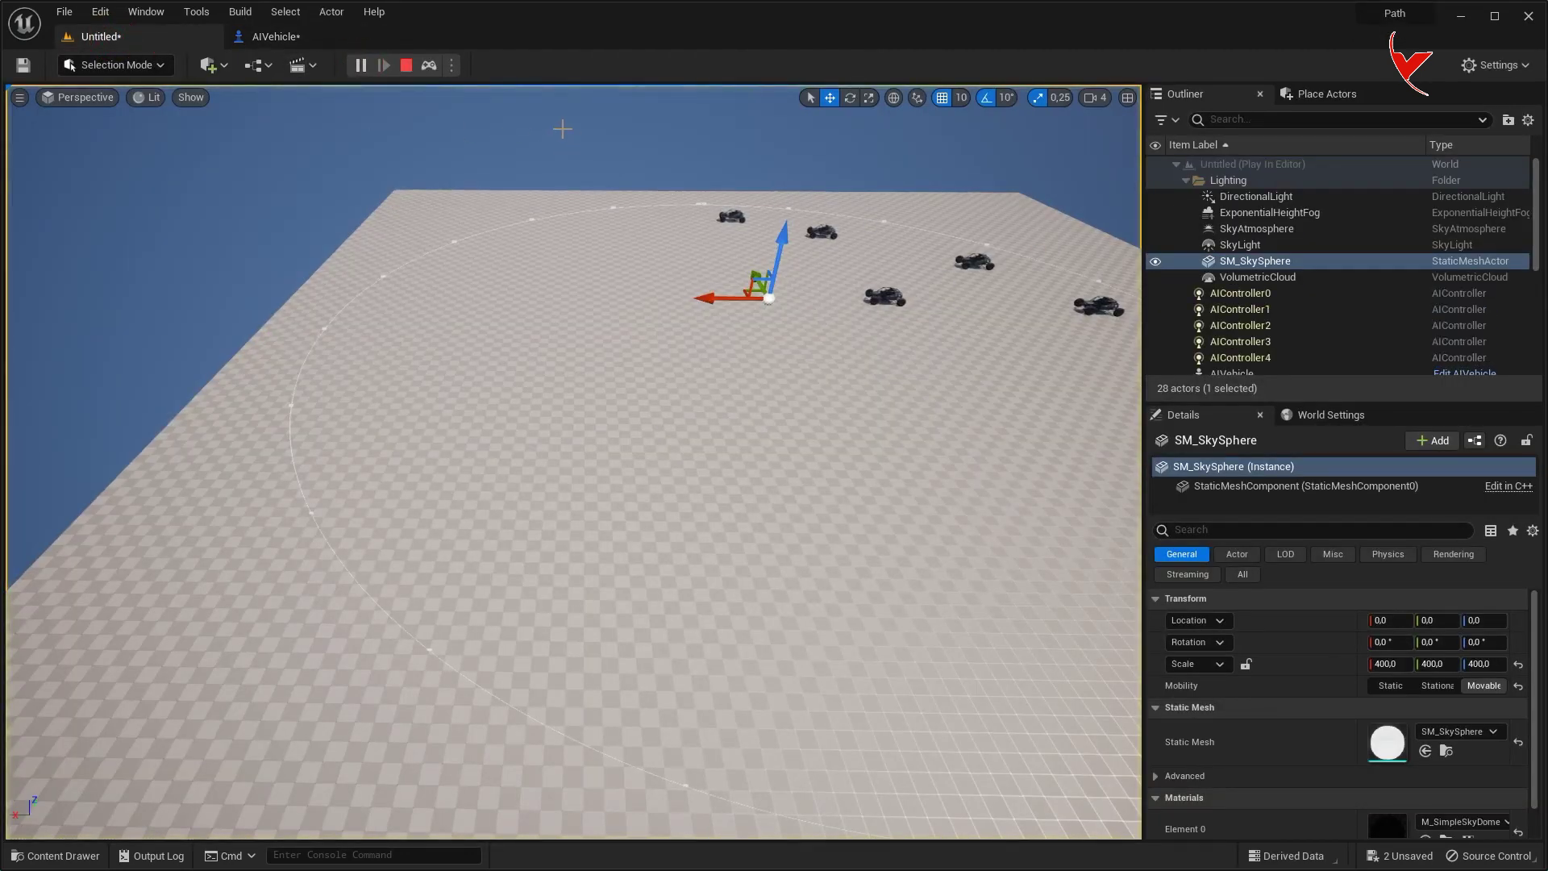
- Orbit the view over the circling buggies, then end the play session
right_drag(552, 123, 549, 122)
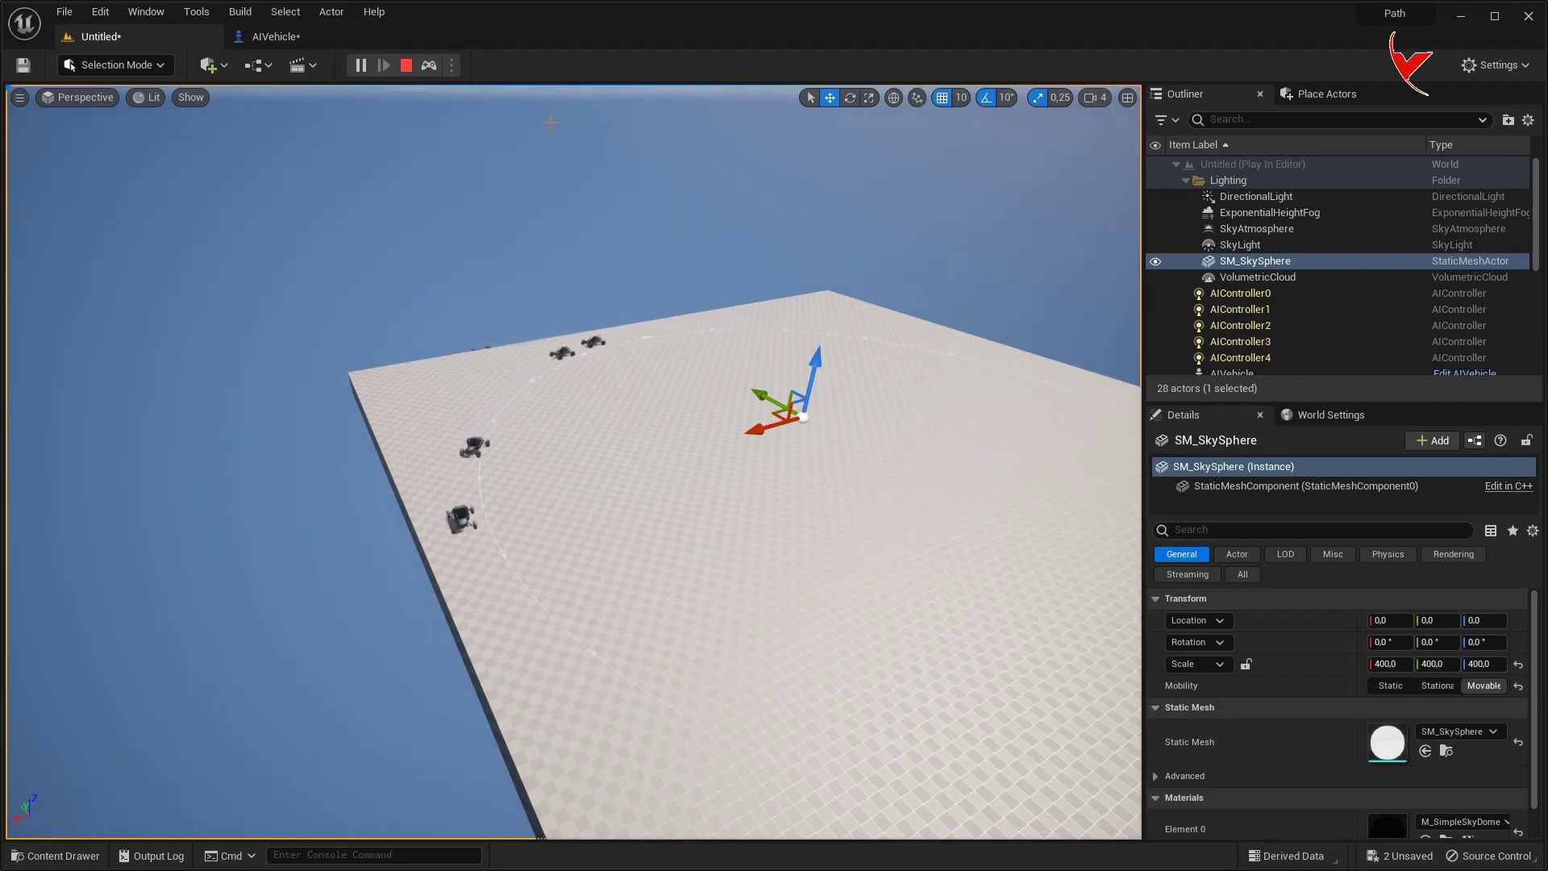
right_drag(550, 122, 551, 129)
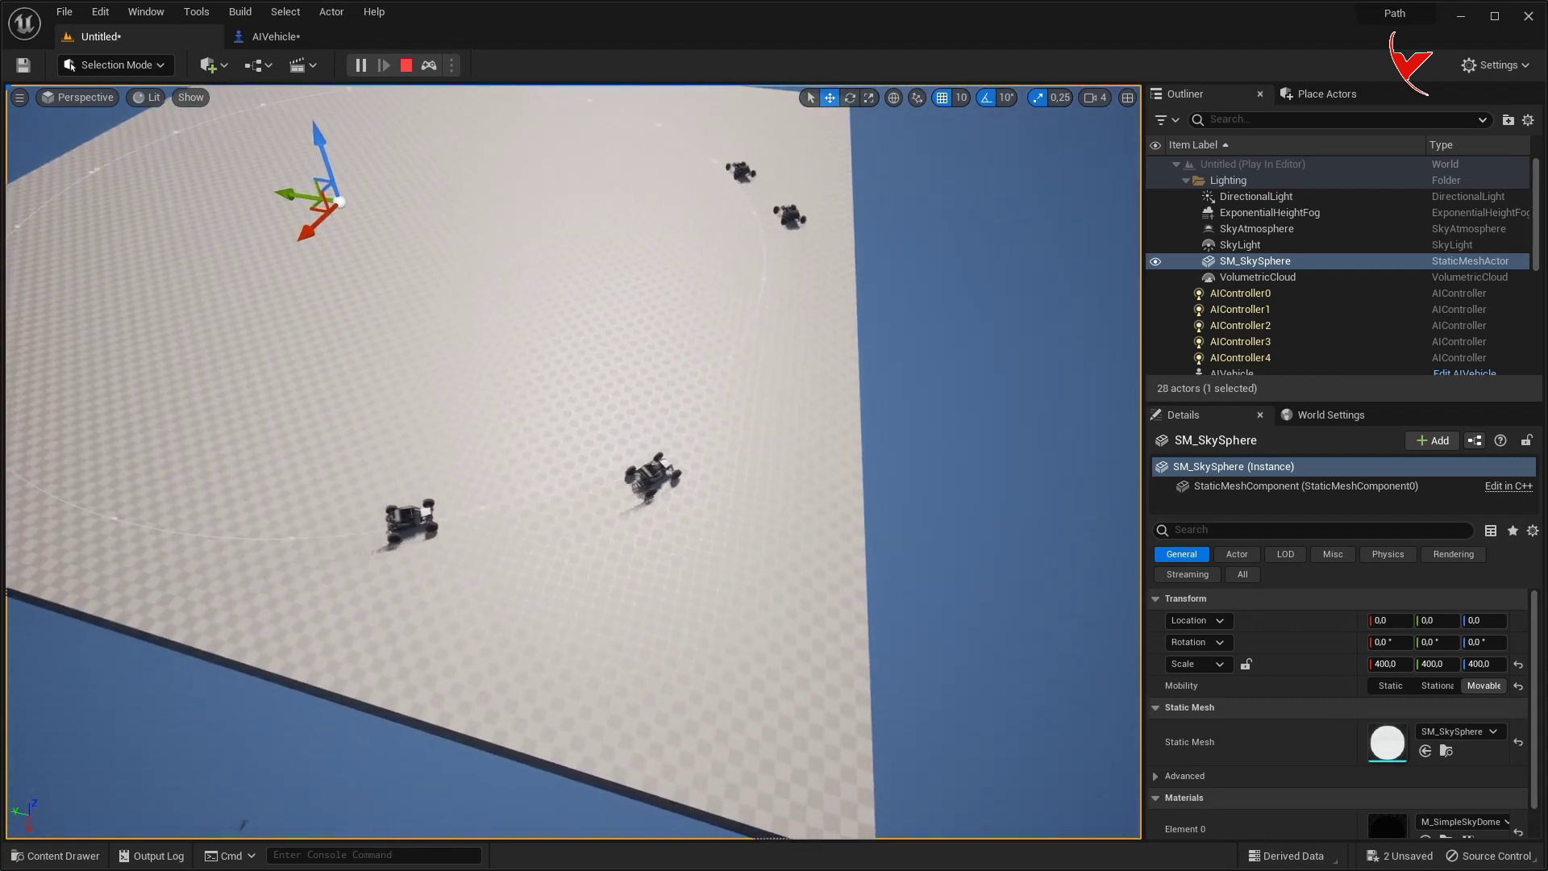
key(Escape)
click(305, 37)
scroll(611, 368, down, 3)
scroll(617, 355, up, 5)
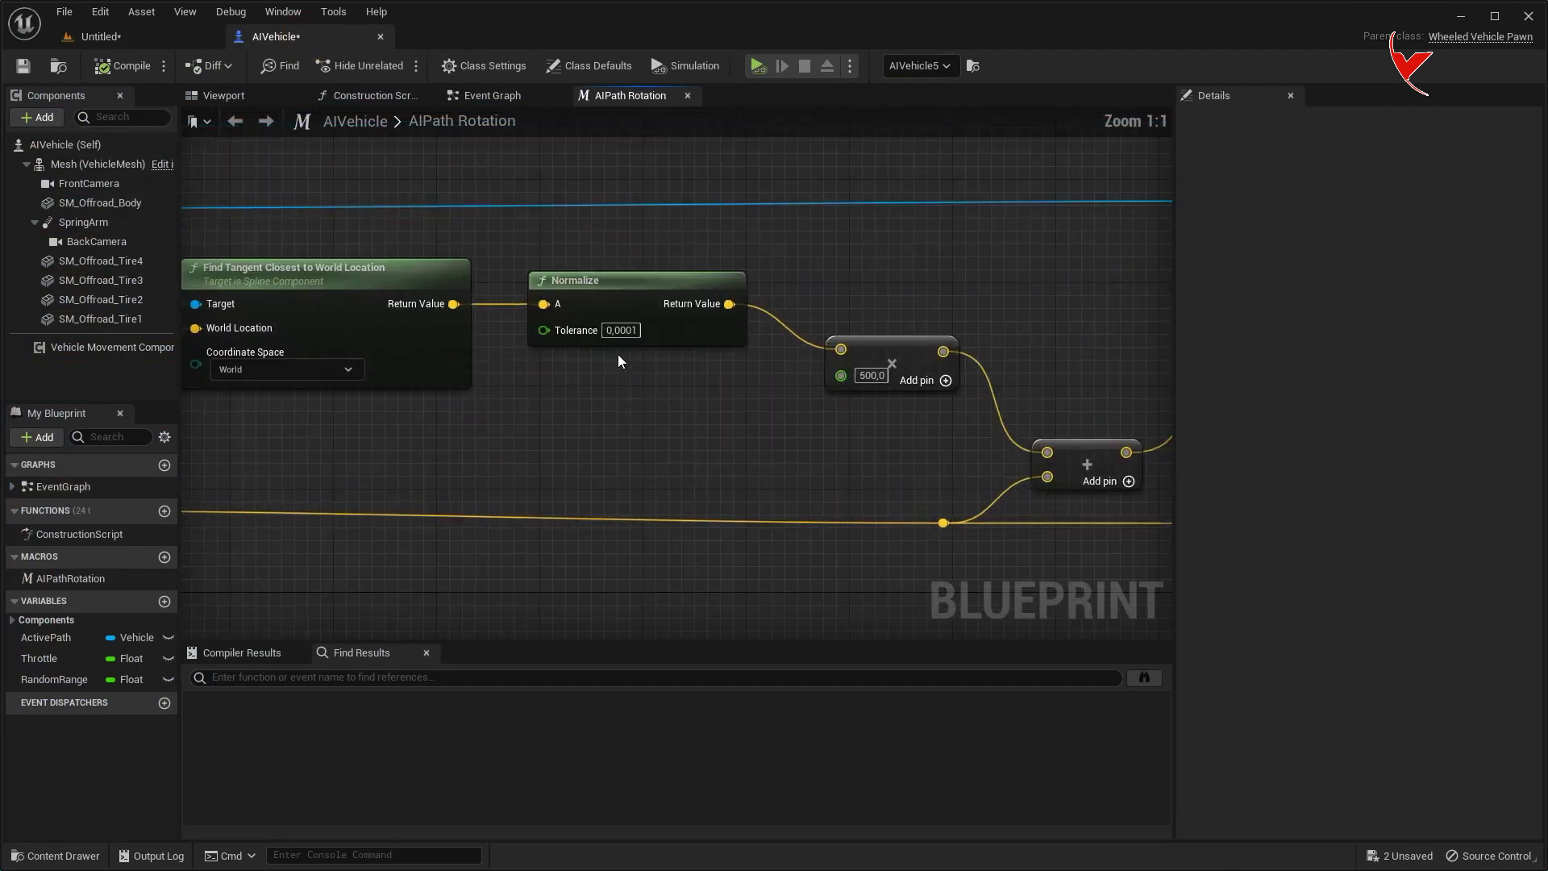
- Raise the tangent multiplier to 2000, scale the Floor to 25 by 25, and play
click(620, 362)
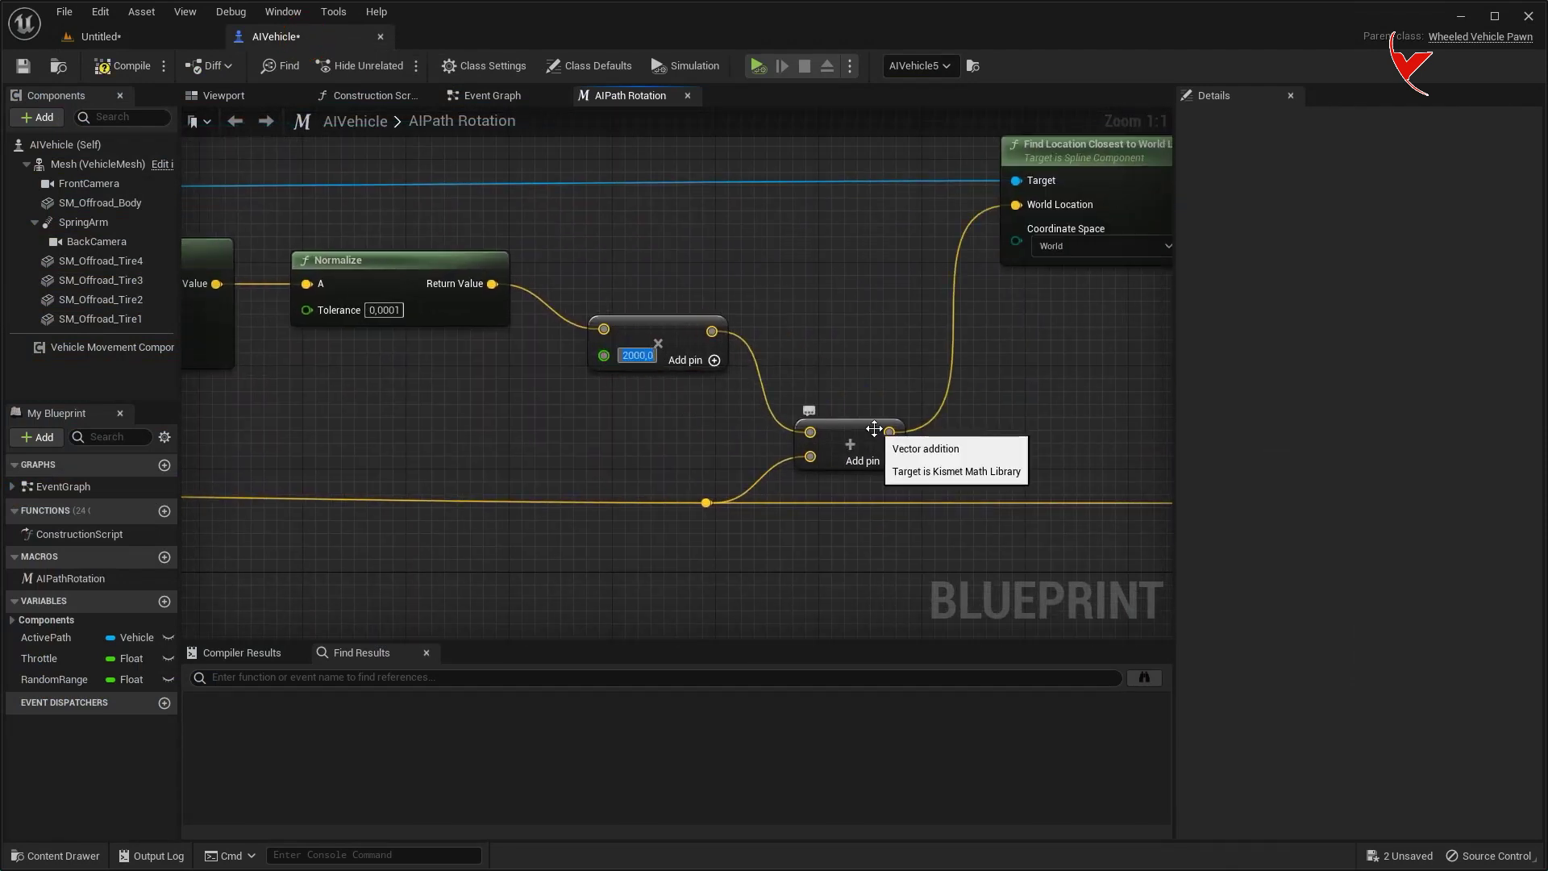
click(112, 37)
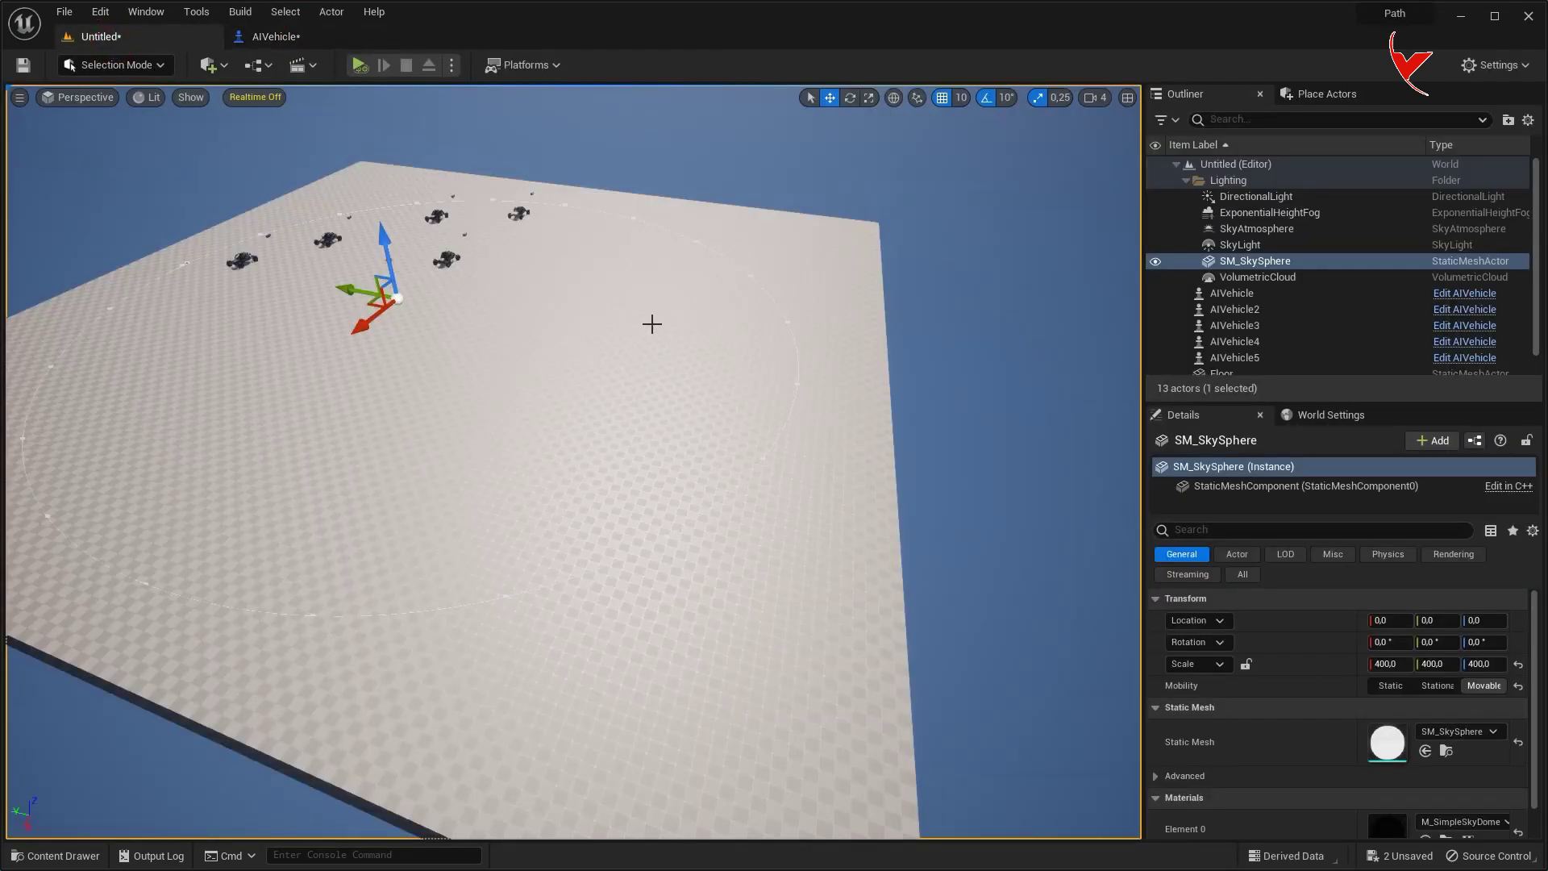
click(882, 304)
text(25)
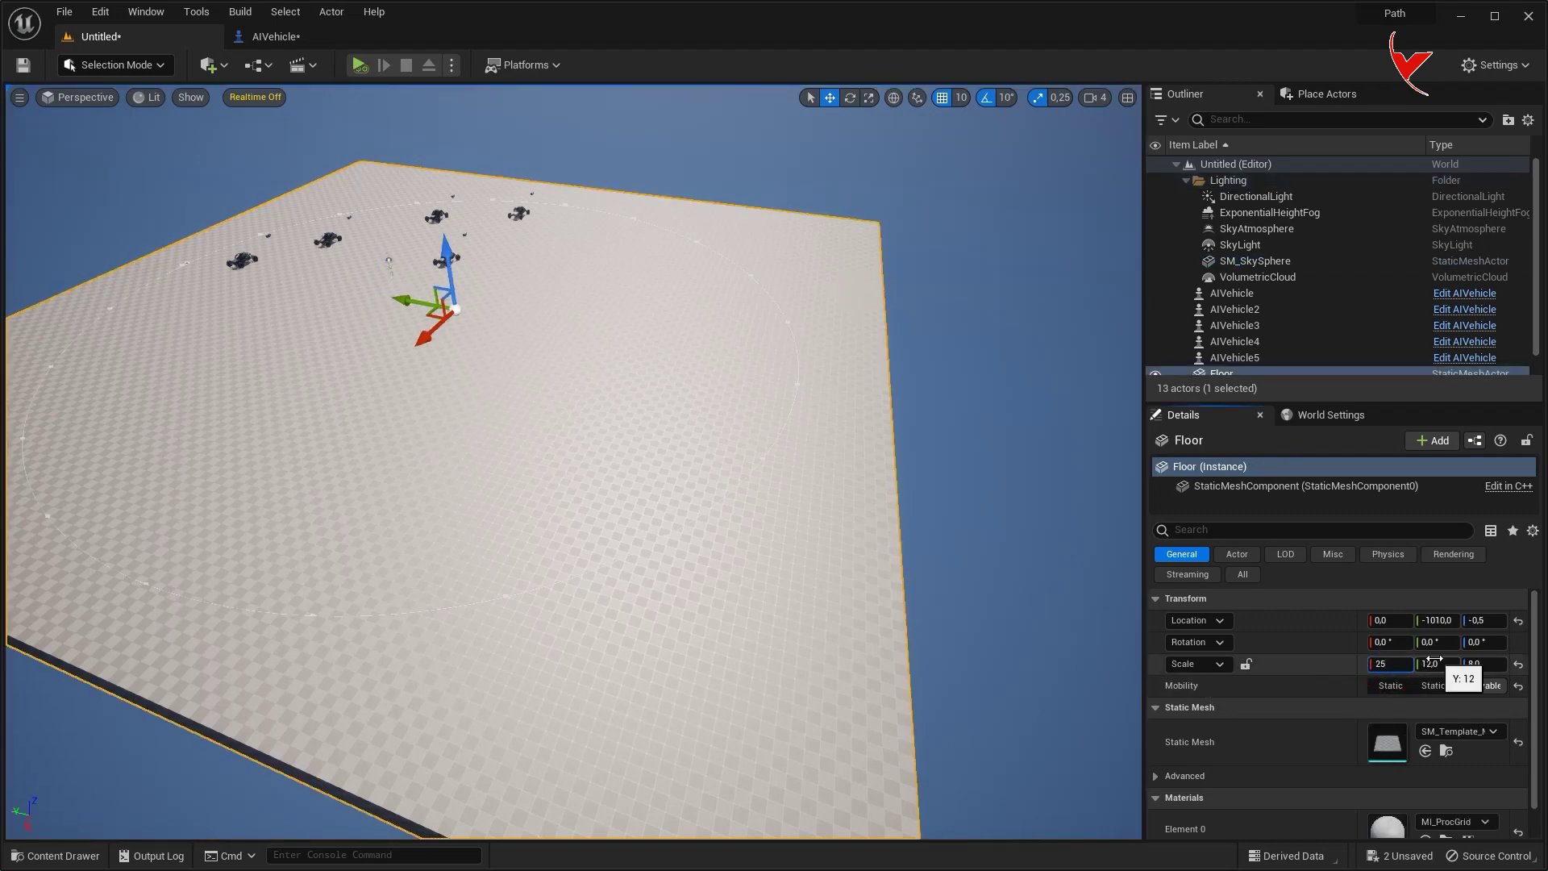
click(1429, 661)
text(25)
key(Return)
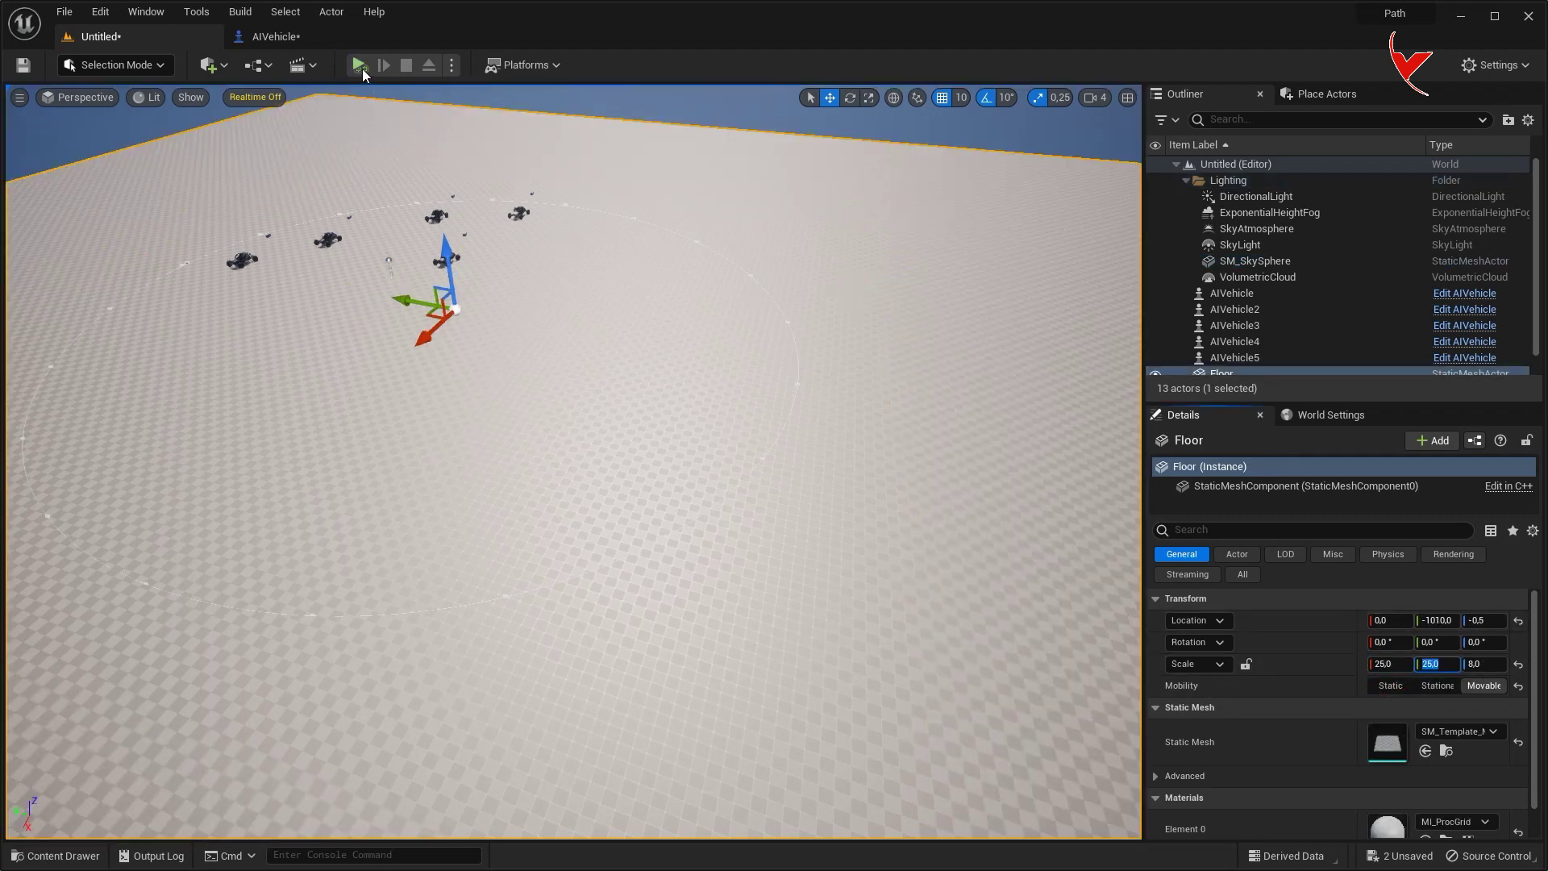
click(360, 65)
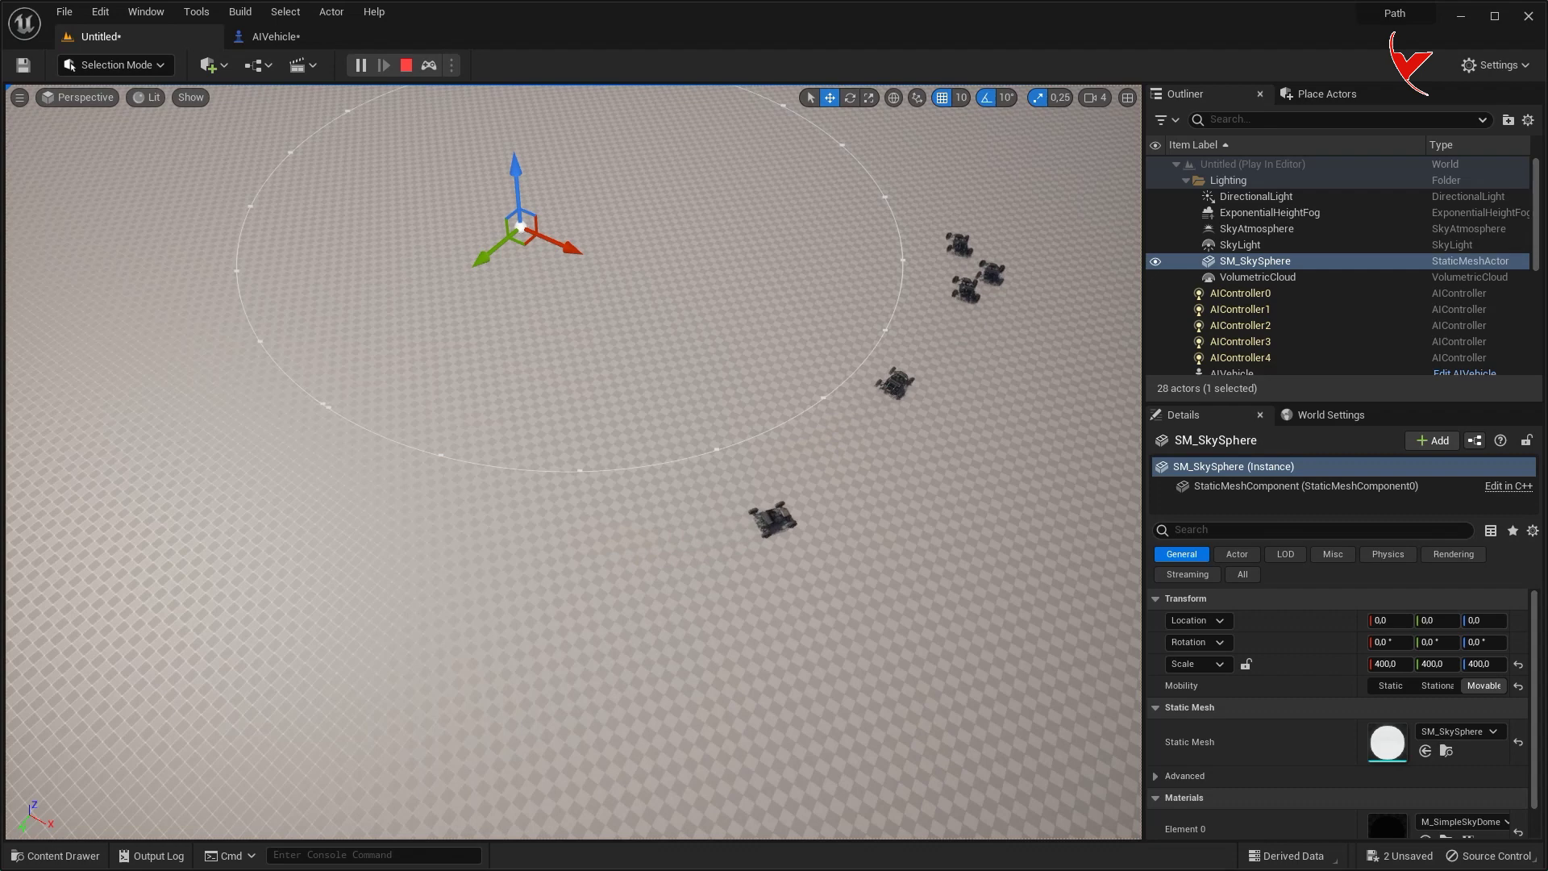
- Stop the game, open VehicleOffroadExampleMap from VehicleTemplate > Maps, and load its start region
key(Escape)
key(ctrl+space)
click(421, 569)
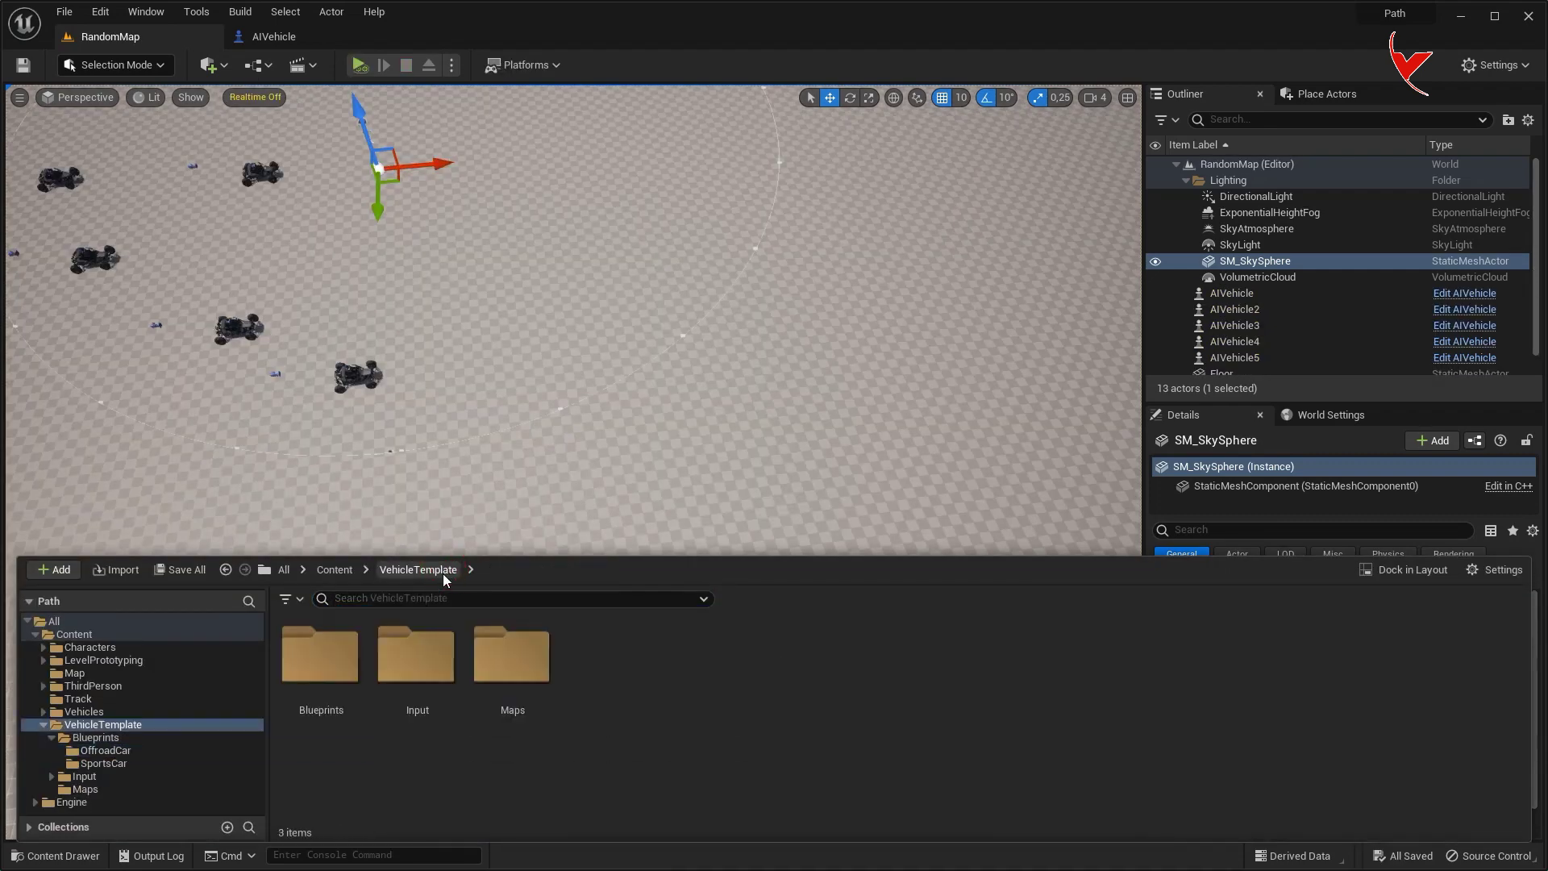
double_click(513, 657)
click(420, 668)
double_click(420, 667)
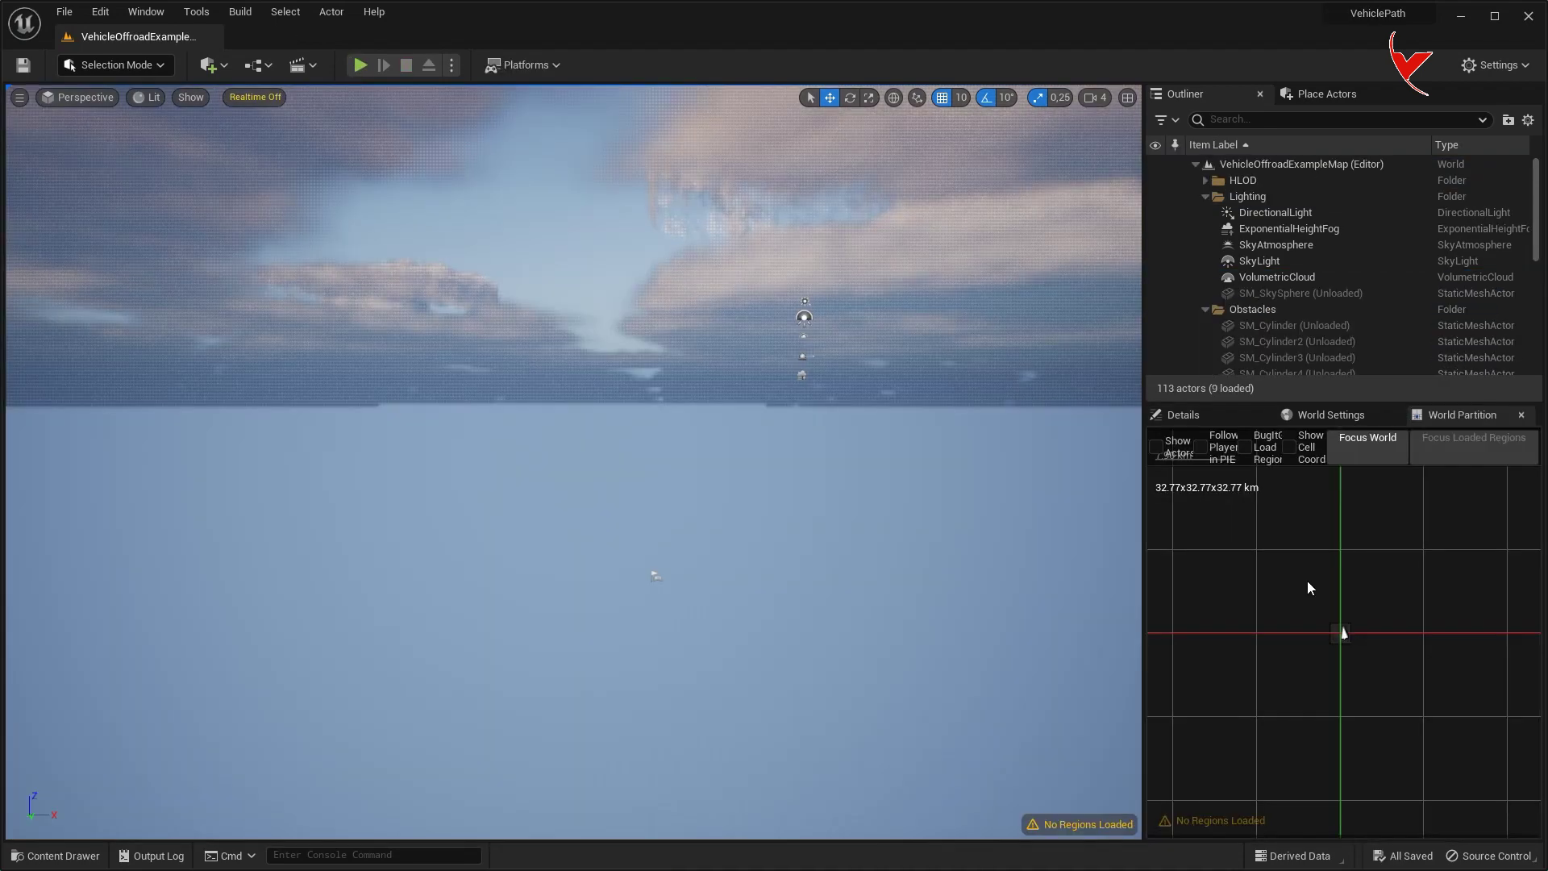
right_click(1337, 628)
click(1380, 803)
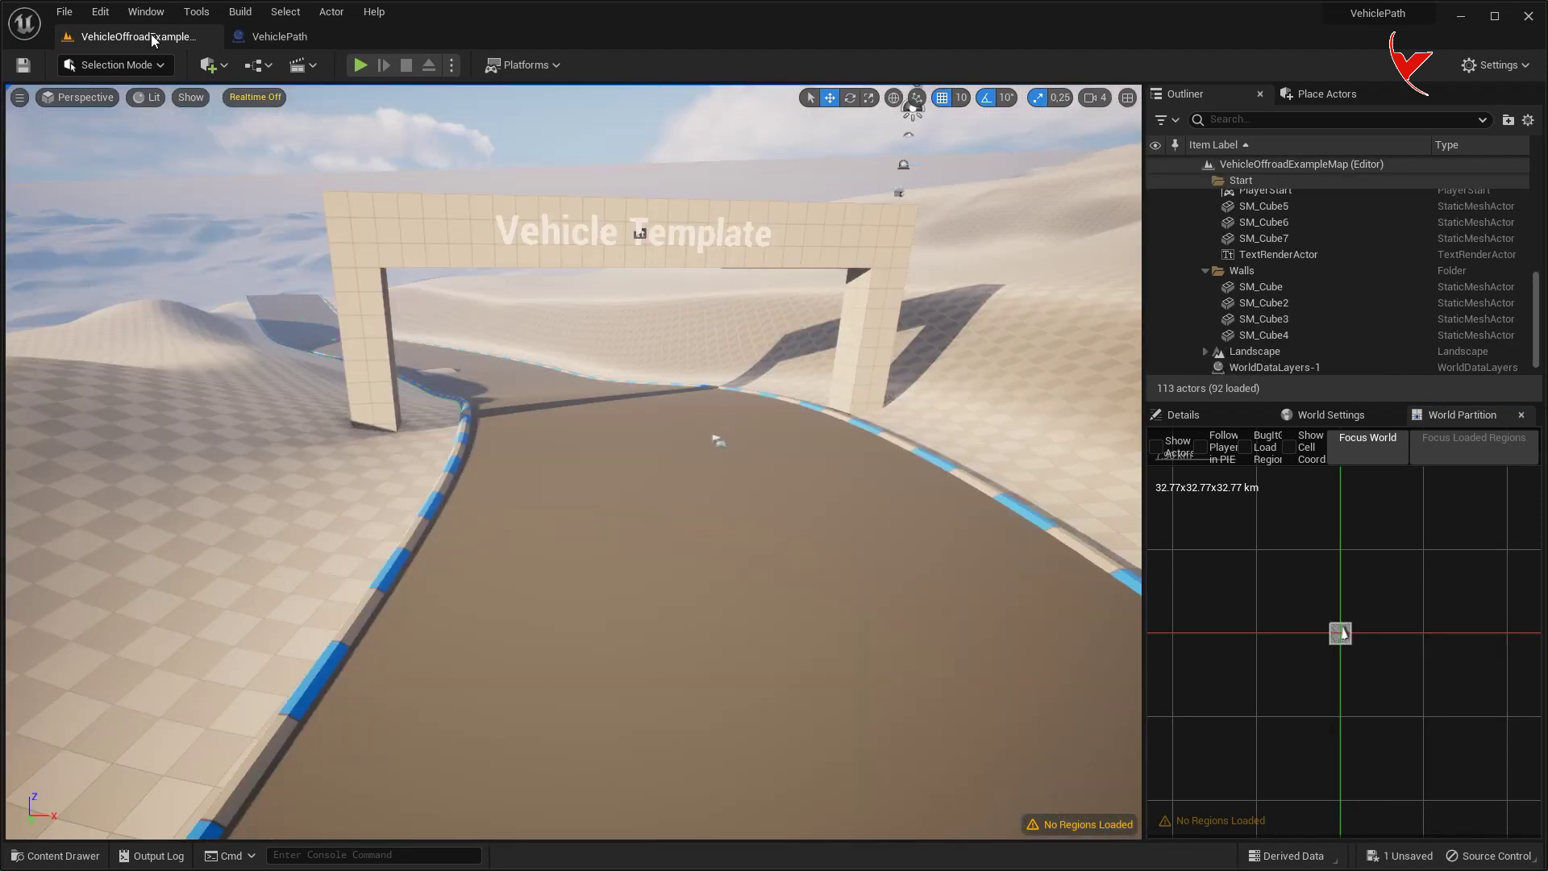
- Place VehiclePath at the track start by the arch and rotate it to face along the road
key(ctrl+space)
drag(891, 669, 718, 514)
key(f)
click(849, 98)
drag(532, 569, 478, 435)
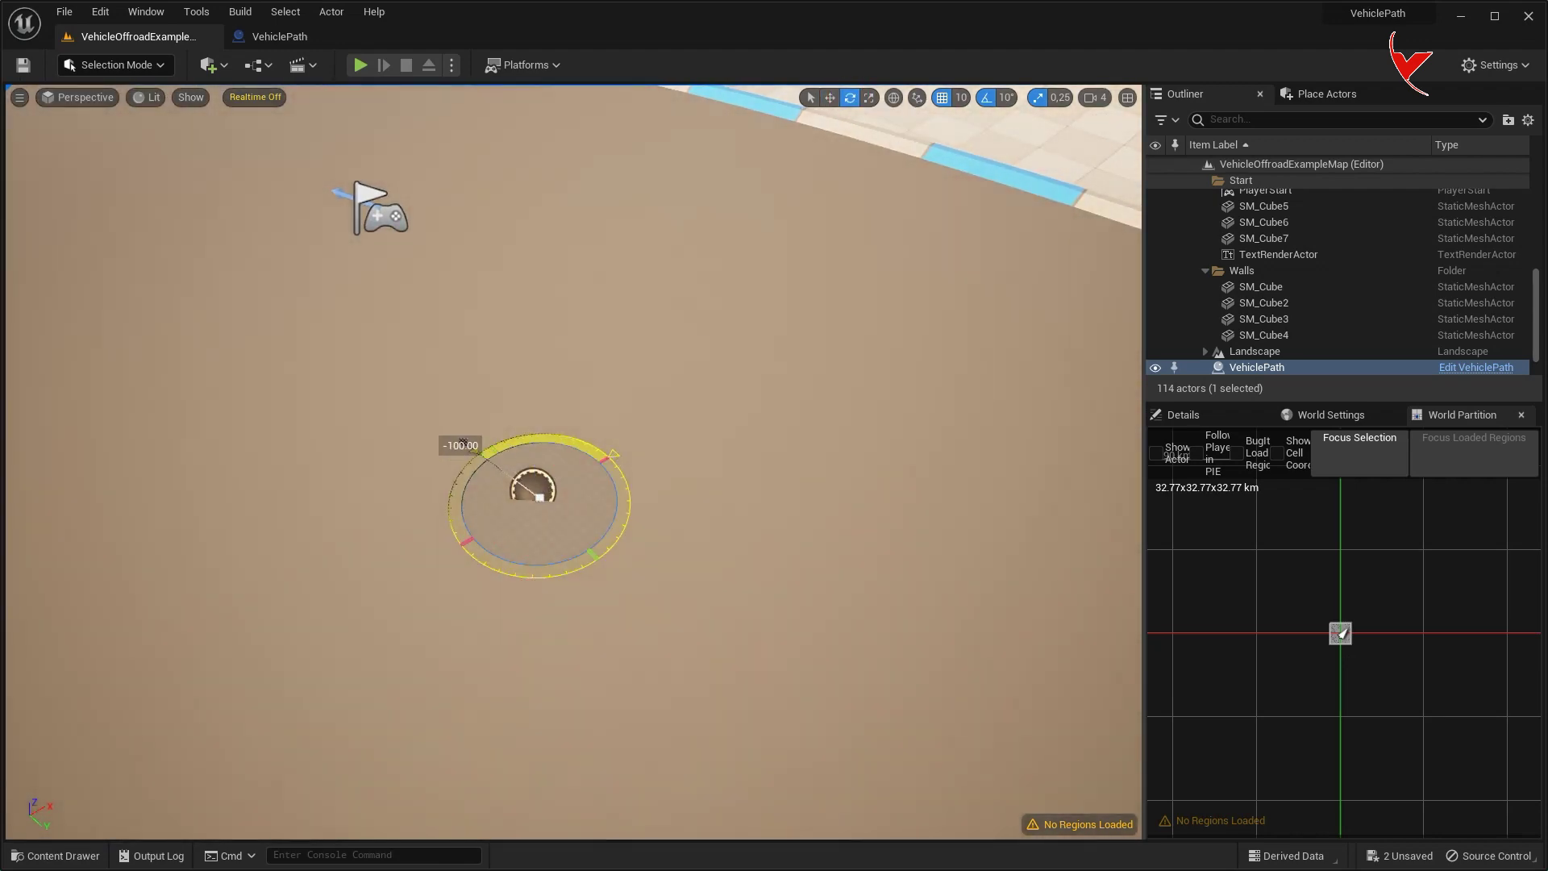
- Move the VehiclePath spline points so the path follows the winding off-road track
alt+drag(274, 564, 448, 591)
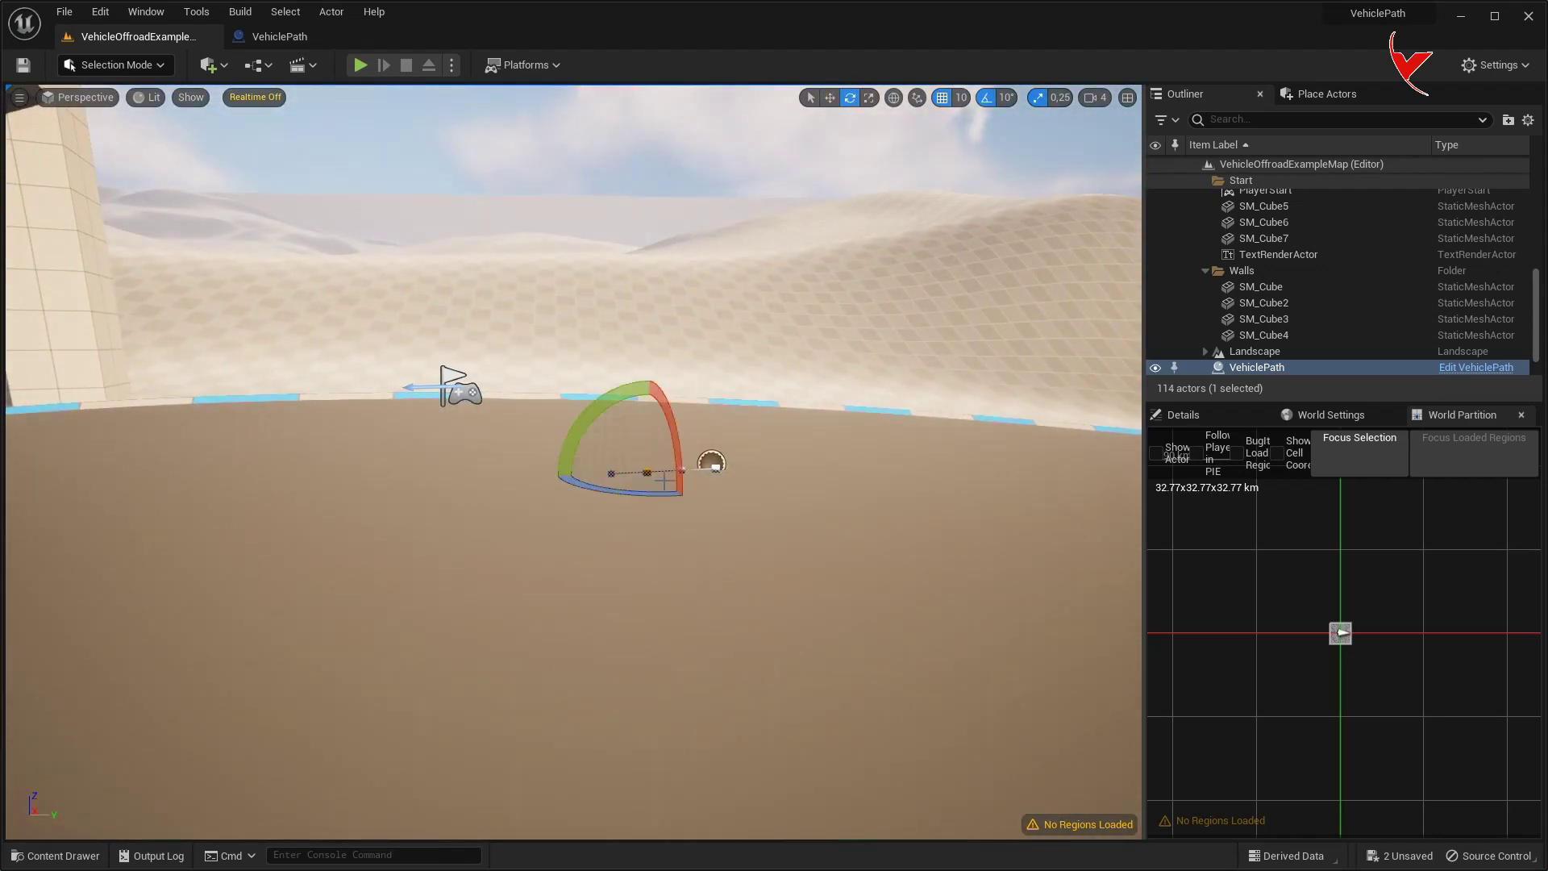
alt+drag(273, 459, 420, 393)
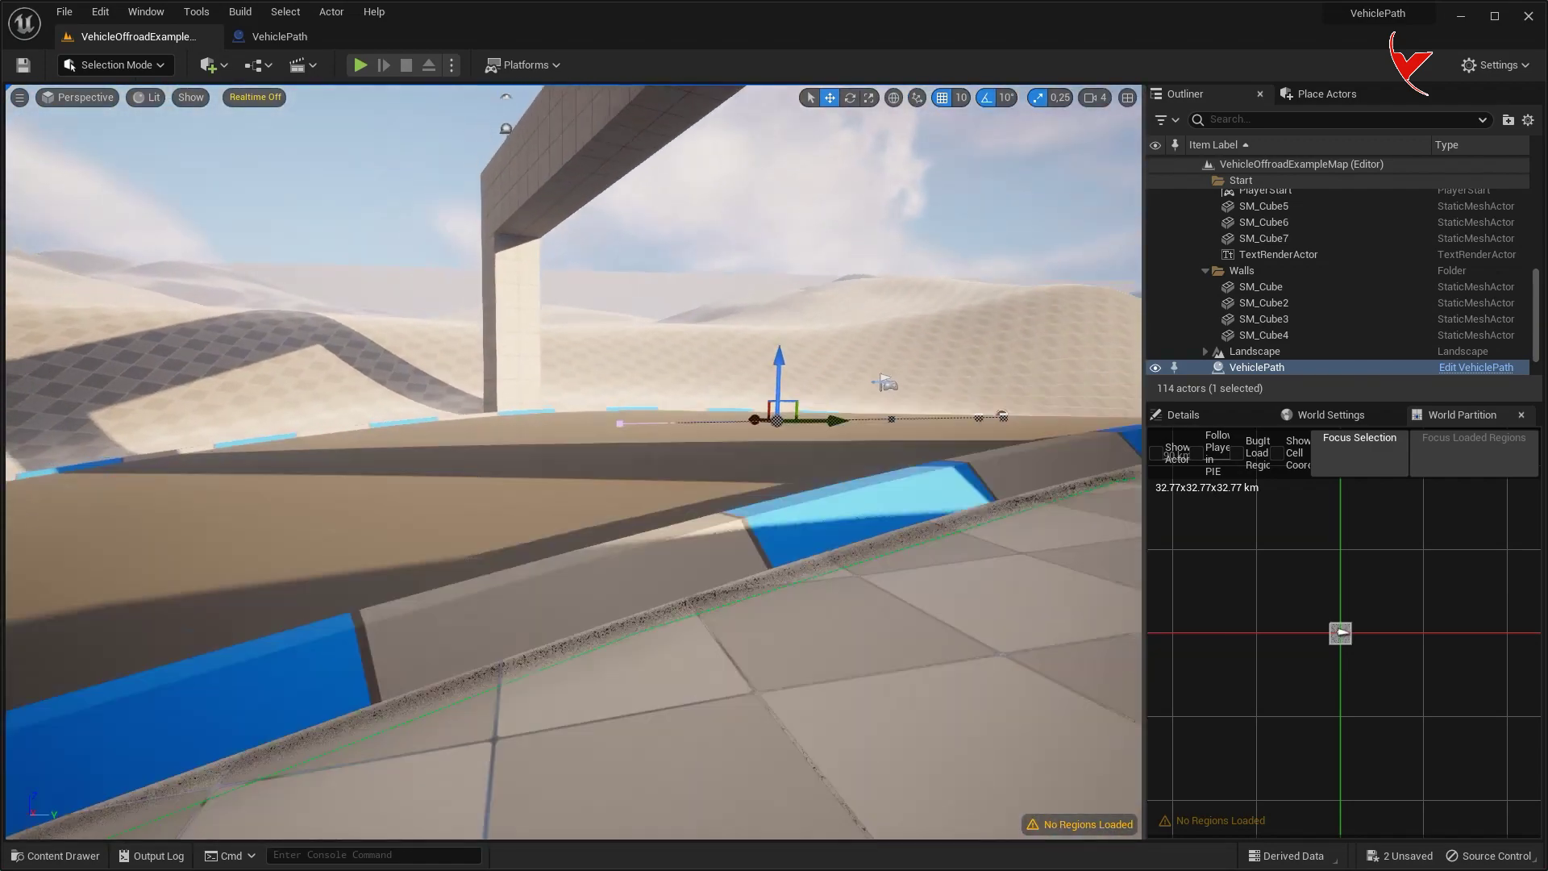
alt+drag(716, 558, 909, 474)
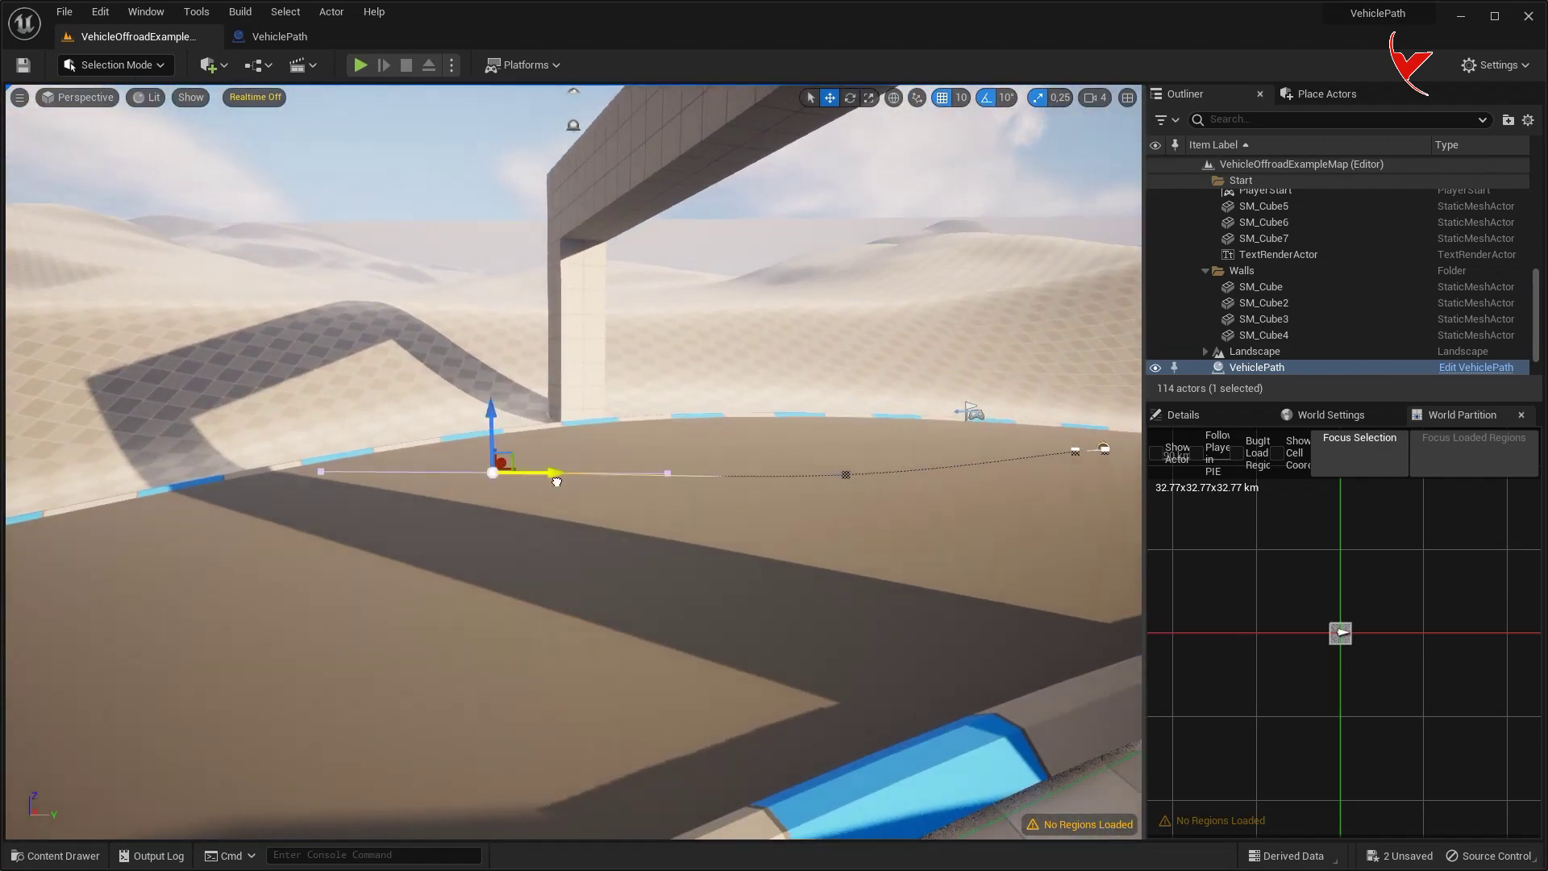
mouse_move(270, 455)
alt+mouse_down()
mouse_move(529, 440)
mouse_move(508, 408)
mouse_move(564, 387)
alt+mouse_up()
click(789, 286)
alt+drag(749, 474, 622, 400)
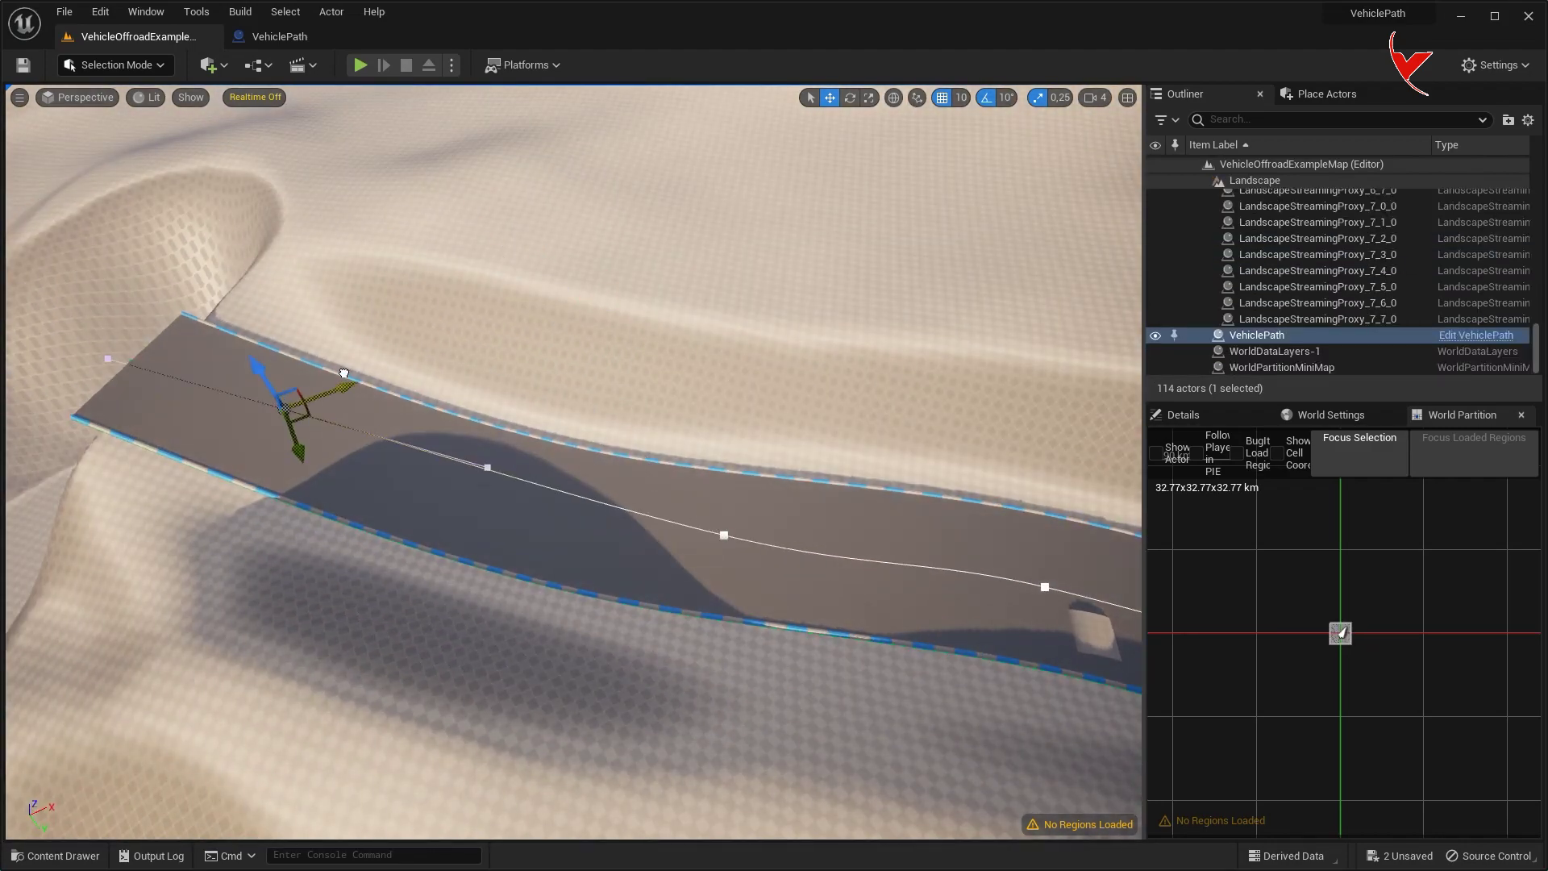
alt+drag(232, 367, 398, 686)
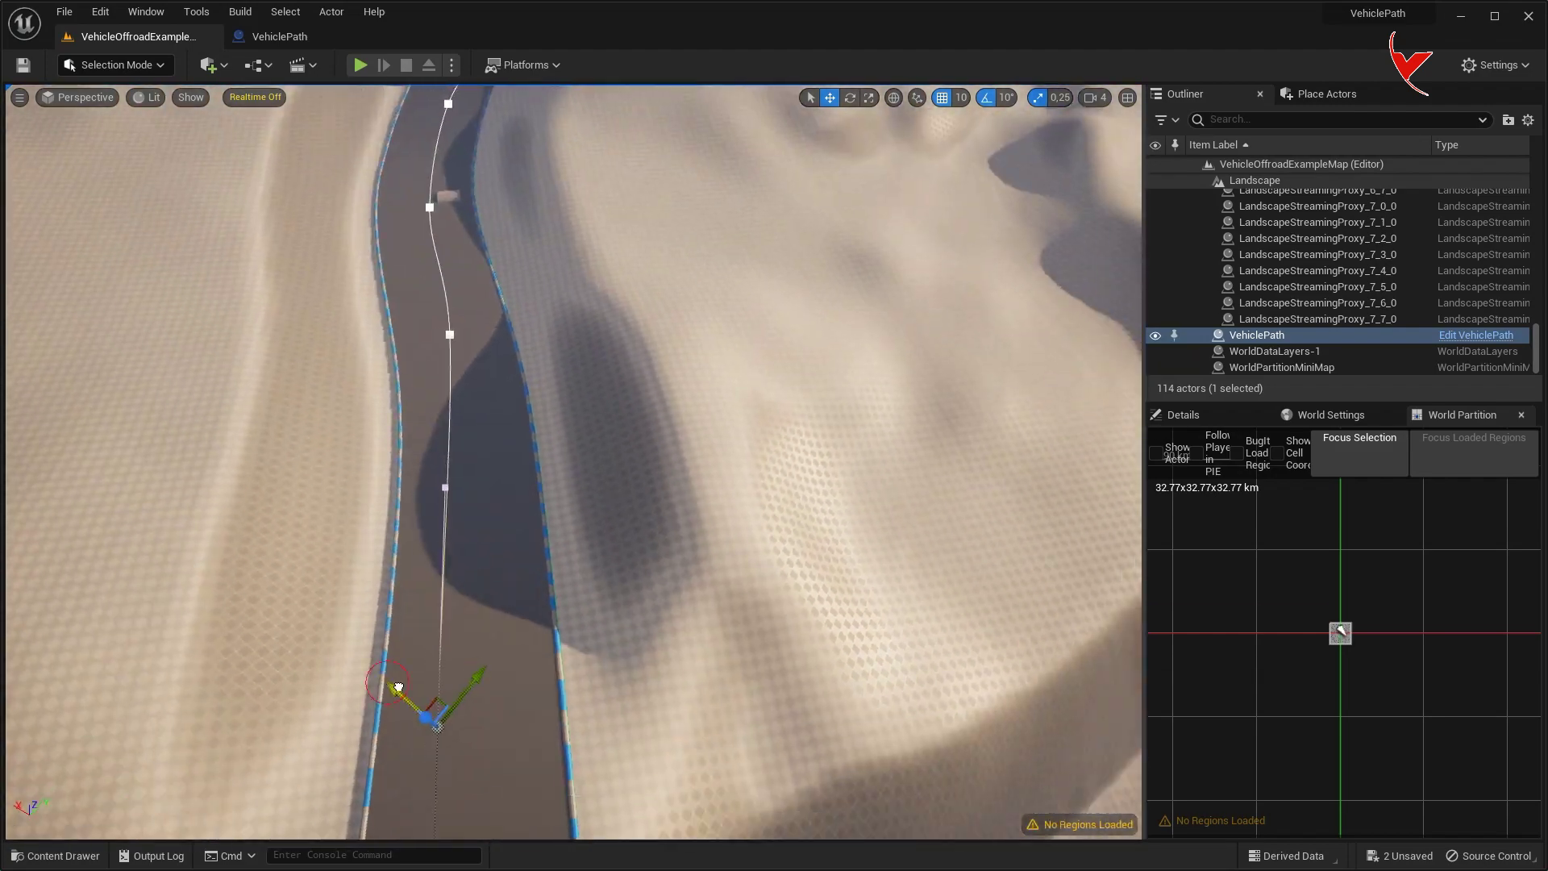
right_drag(466, 228, 1342, 632)
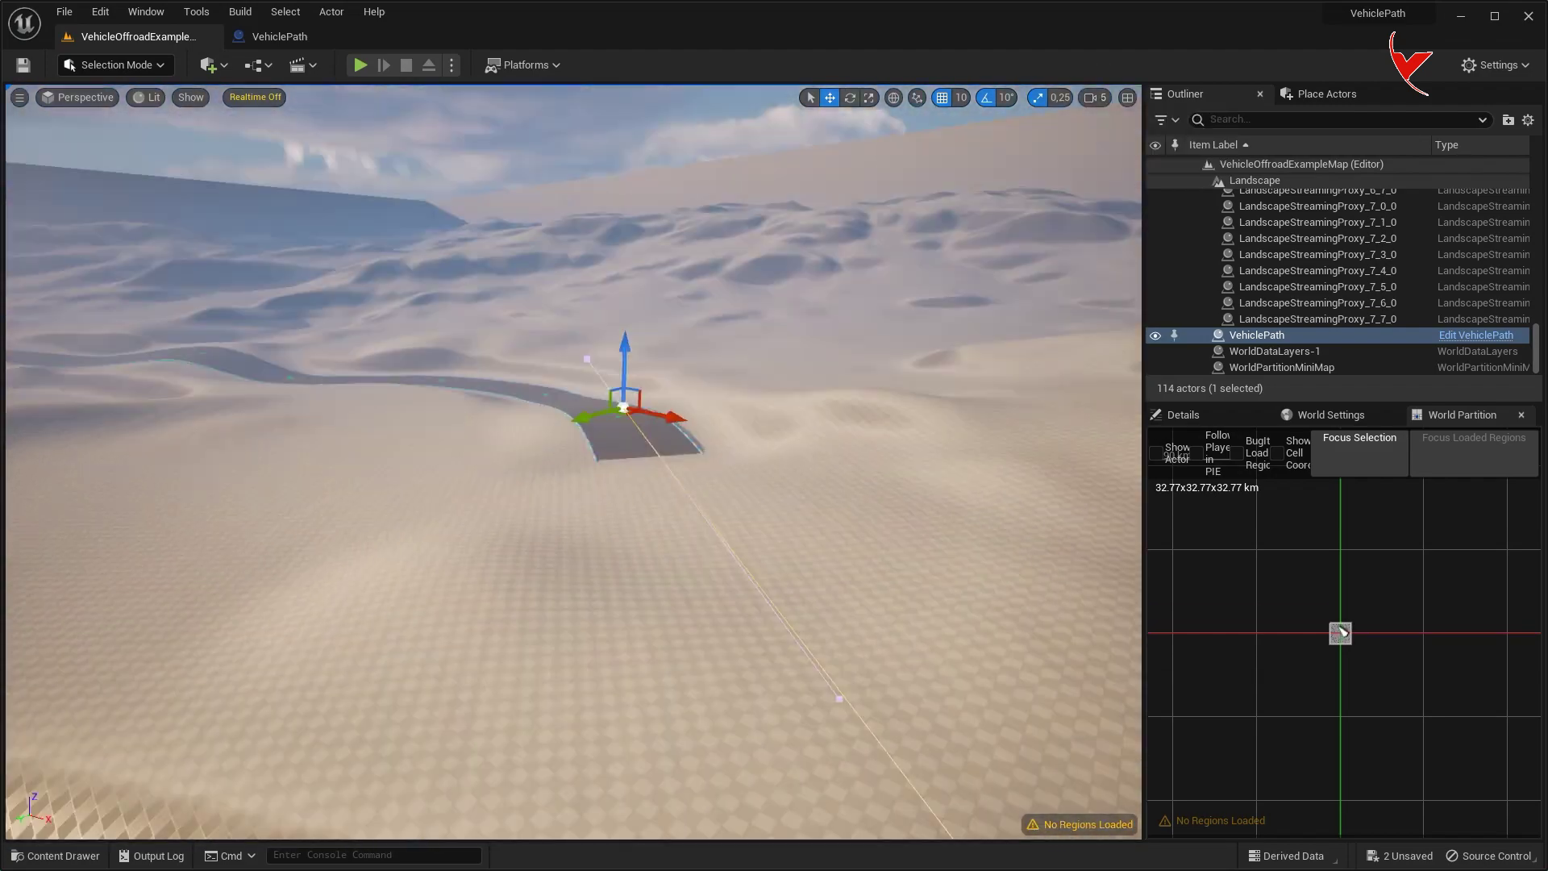
right_drag(614, 552, 615, 552)
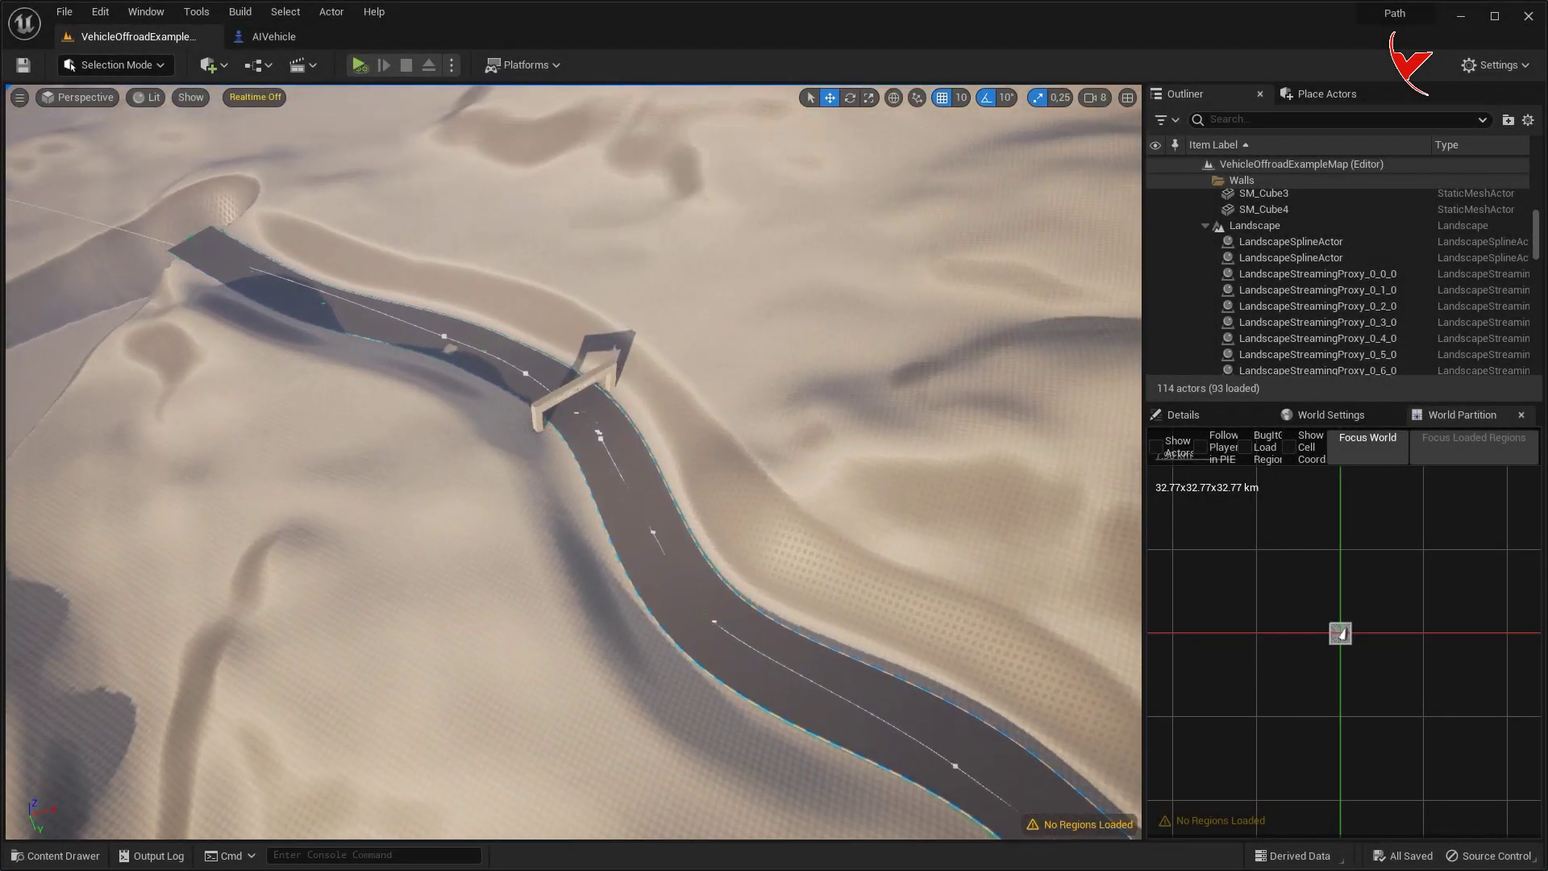
- Place an AIVehicle by the arch, duplicate it beside the first, and start playing the level
key(ctrl+space)
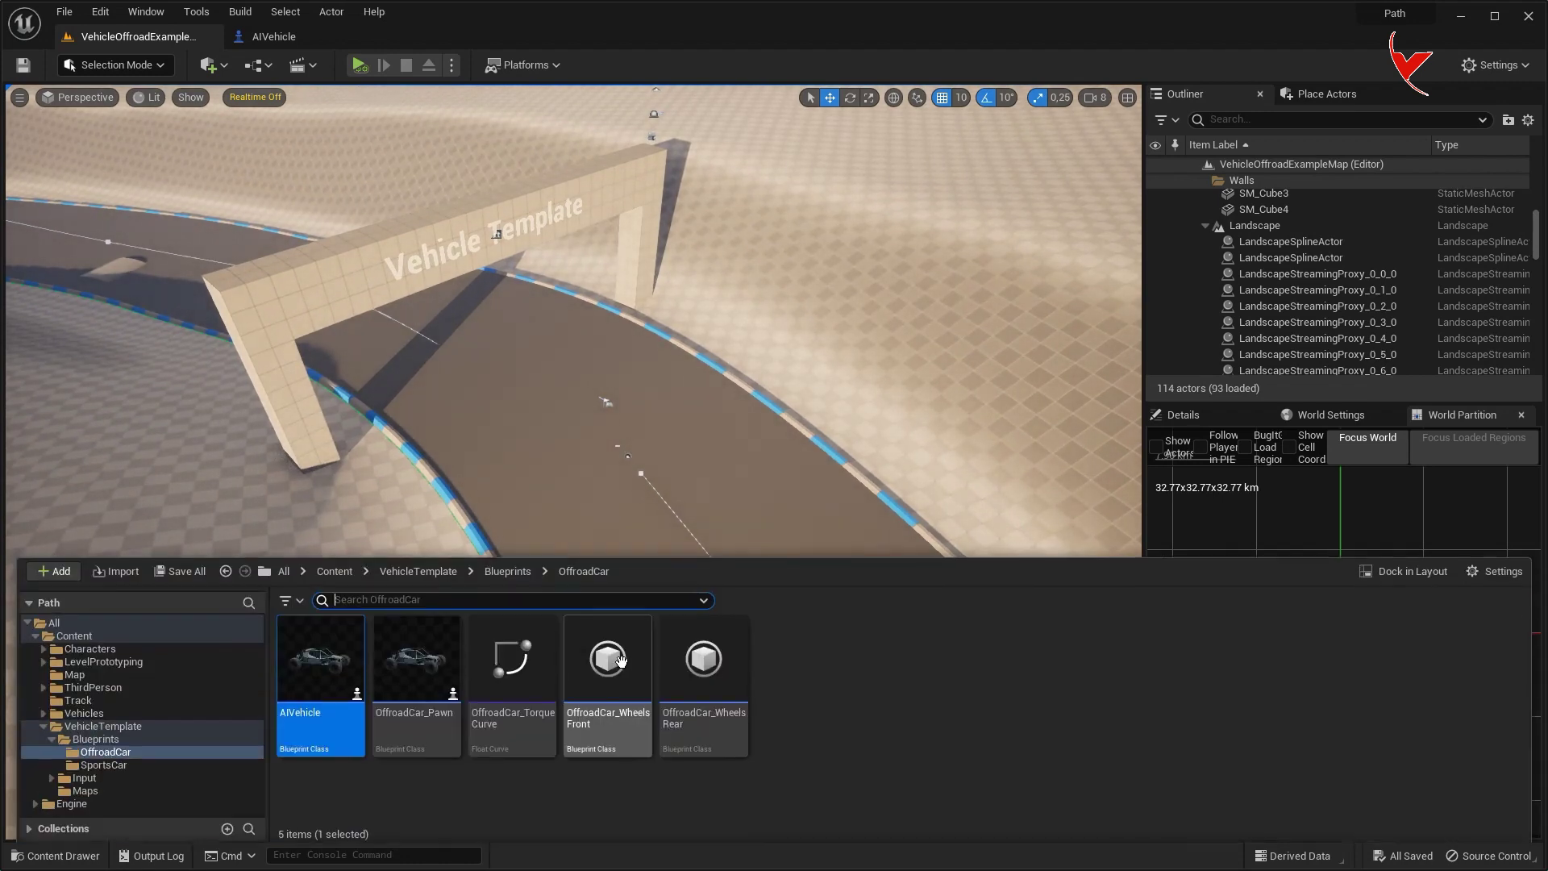
drag(351, 665, 562, 498)
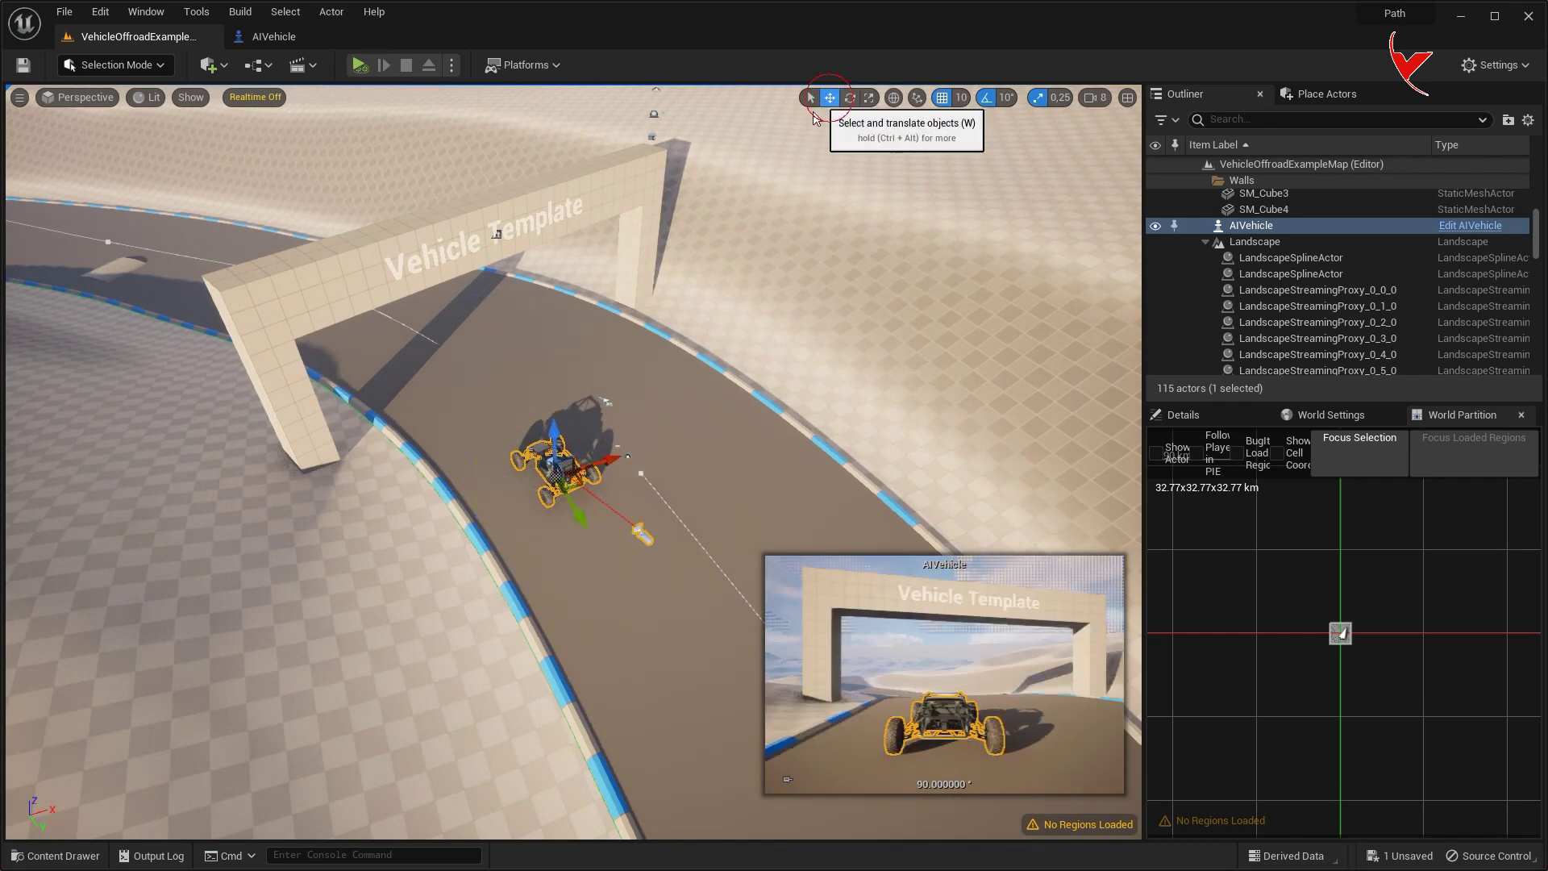
mouse_move(612, 460)
alt+mouse_down()
mouse_move(730, 427)
mouse_move(596, 387)
alt+mouse_up()
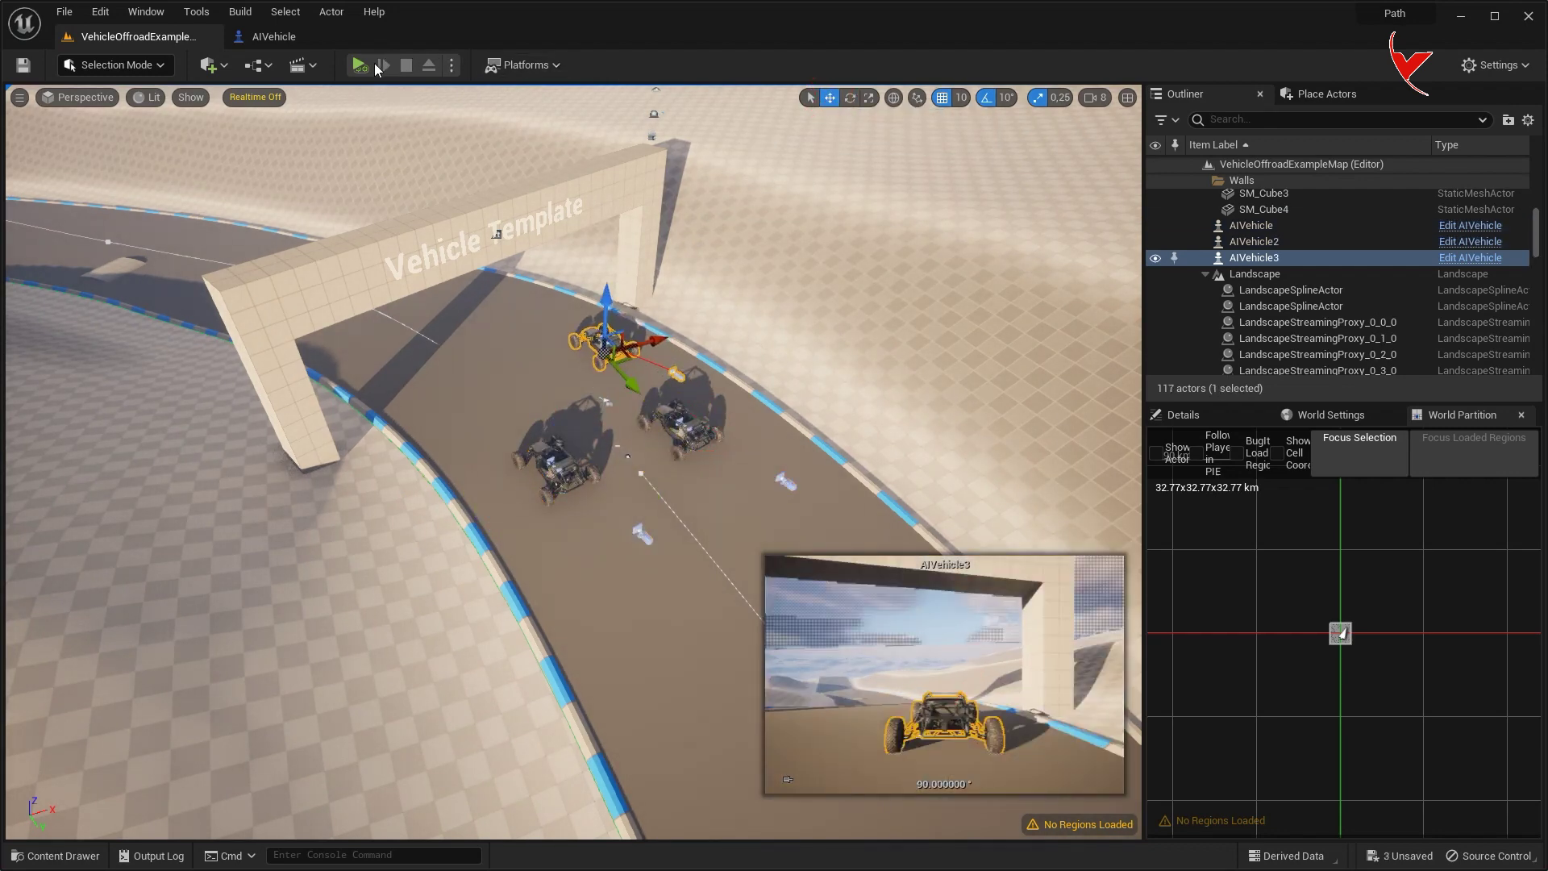
key(alt+p)
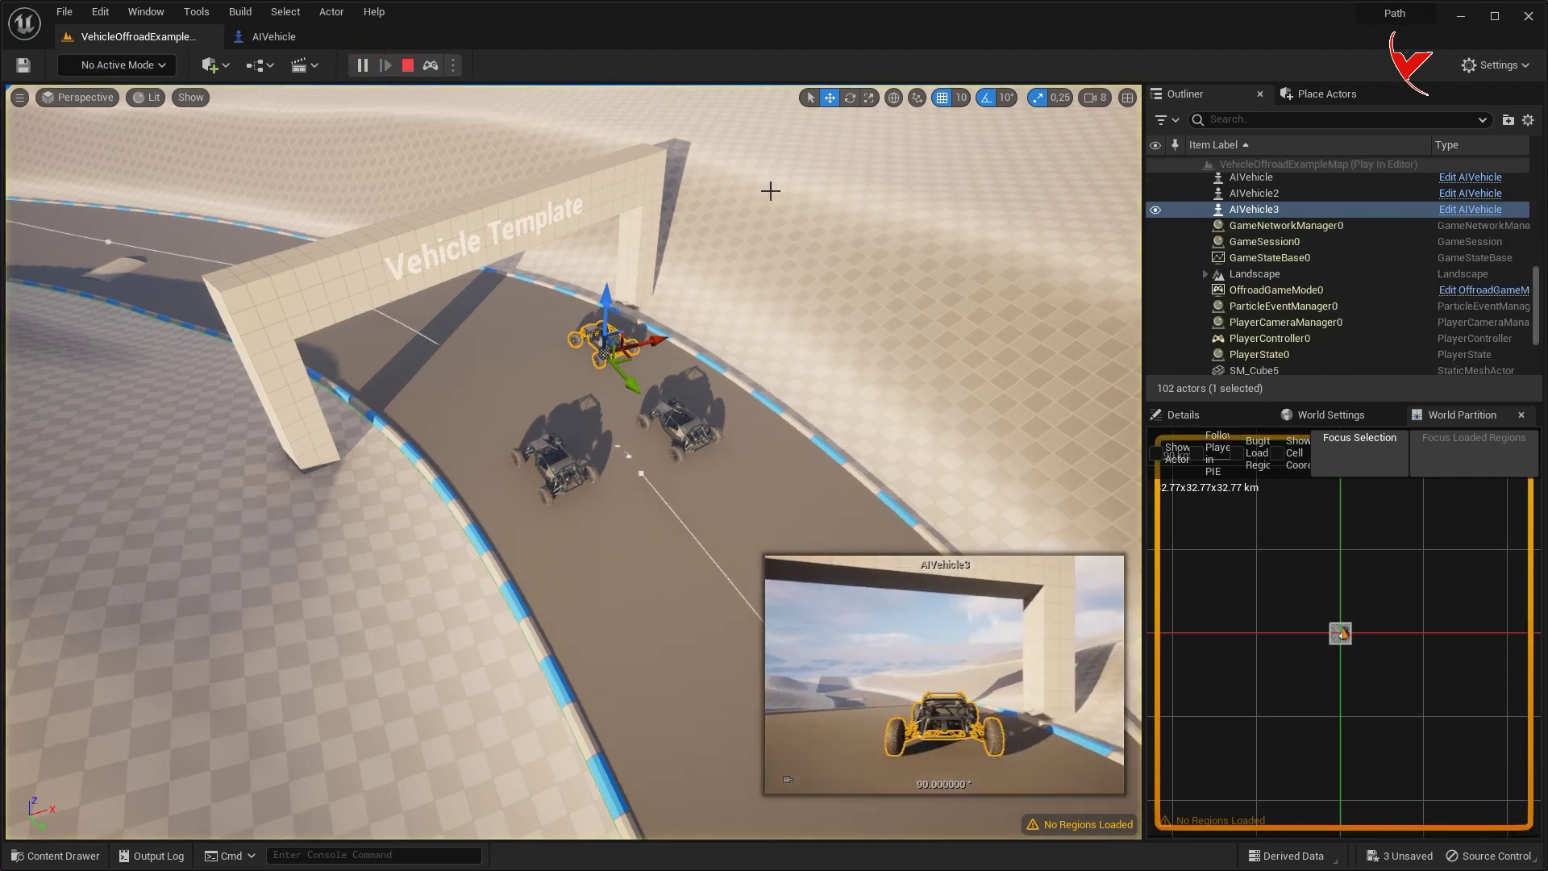
- Watch the AI buggies from a slower camera flying along the track, then stop the session
right_drag(770, 191, 769, 190)
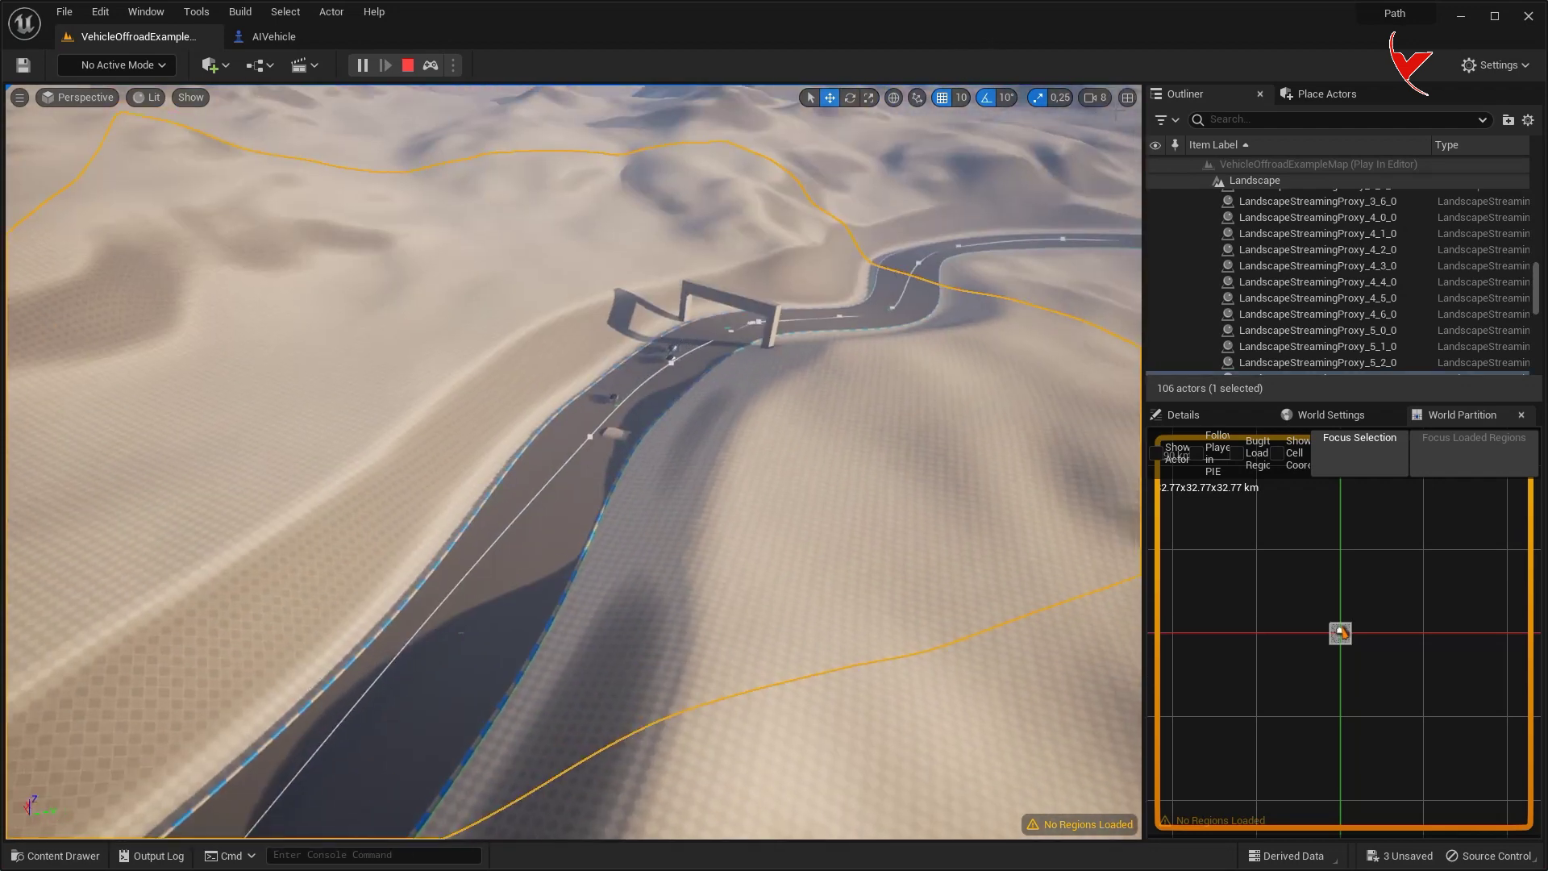
click(1149, 134)
right_drag(771, 191, 771, 191)
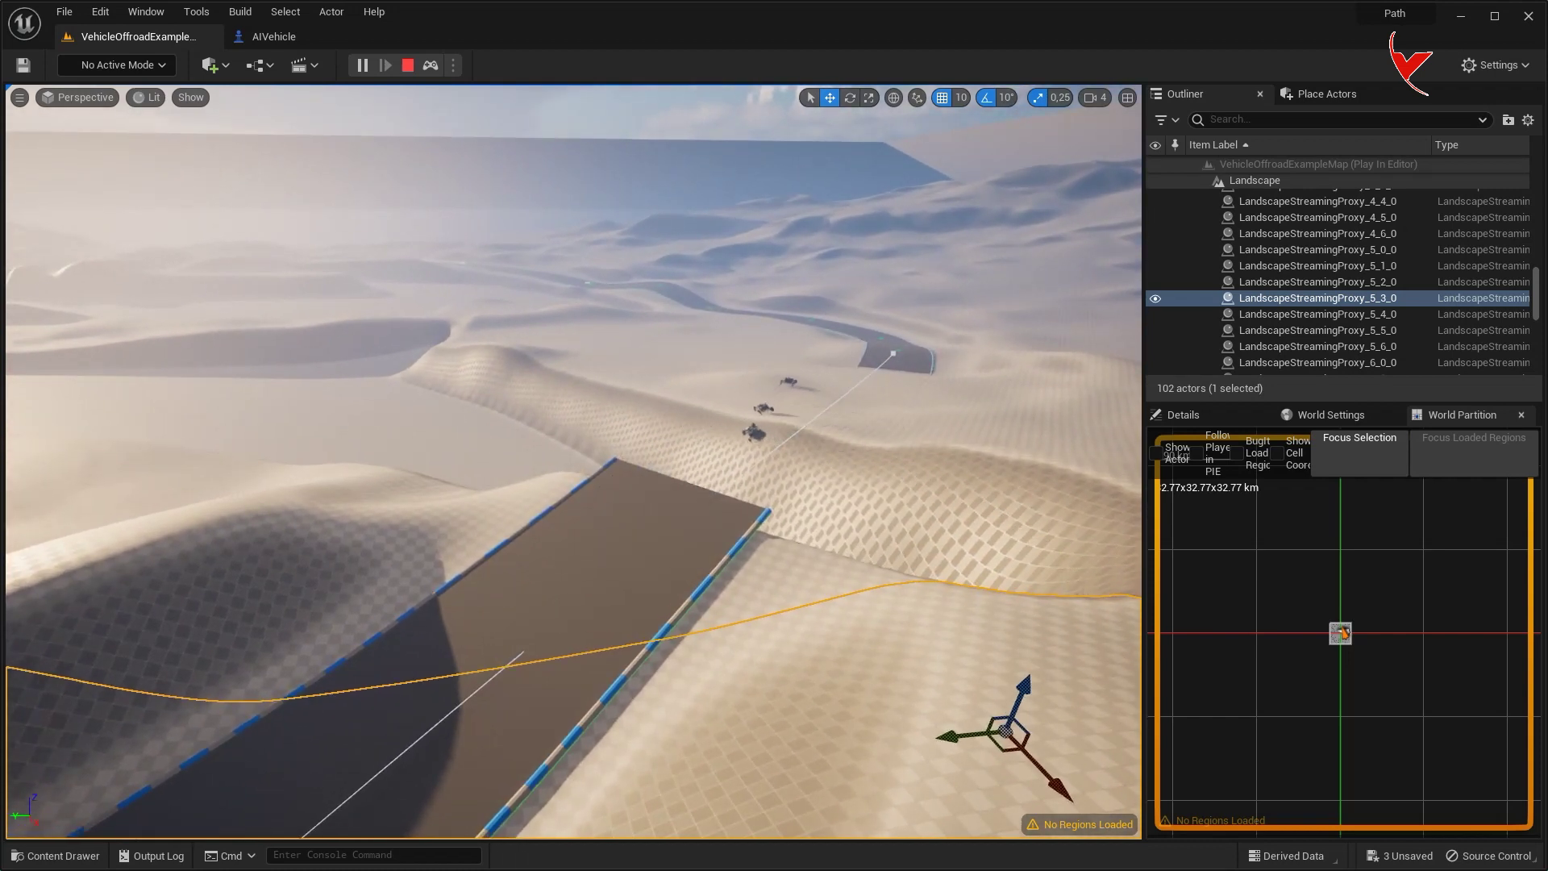
right_drag(770, 192, 771, 191)
click(411, 65)
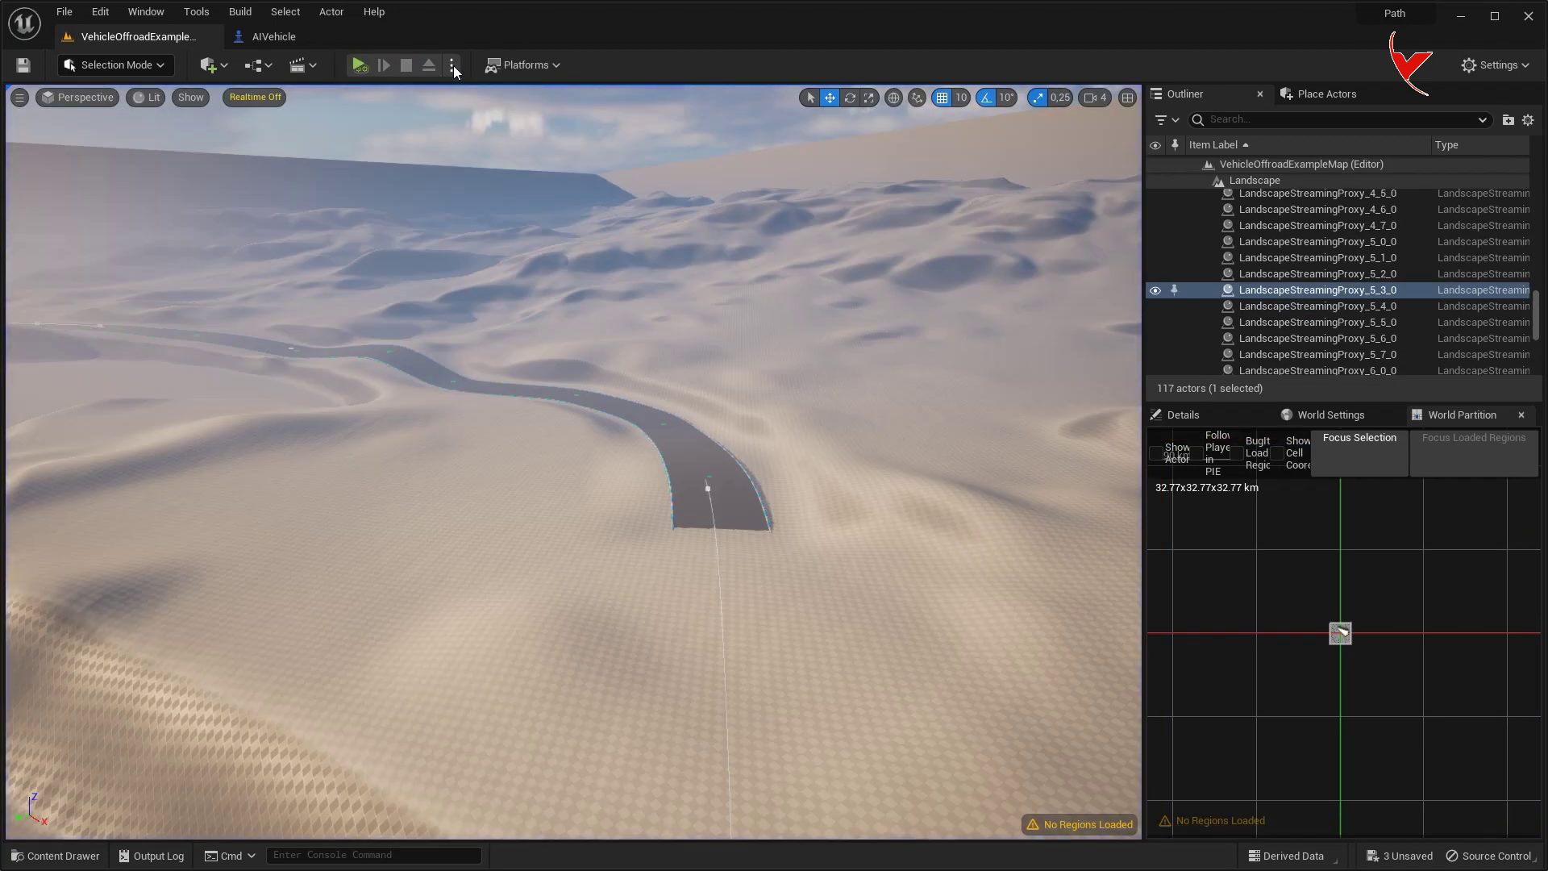
- Playtest in the level viewport, driving behind the AI buggies, then return to the AIVehicle Blueprint
click(452, 65)
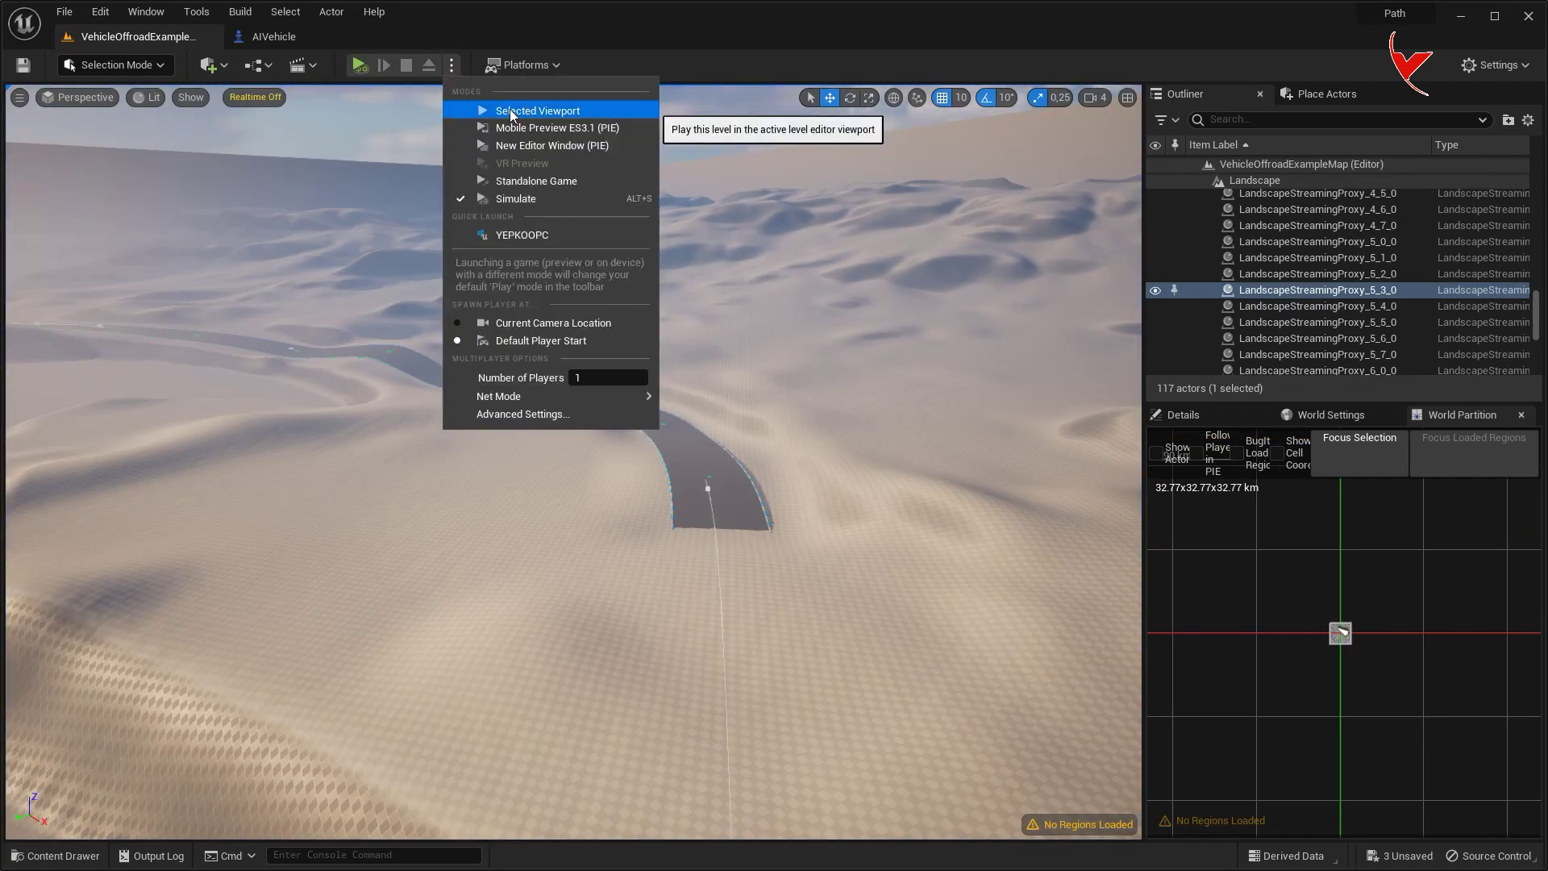
click(509, 111)
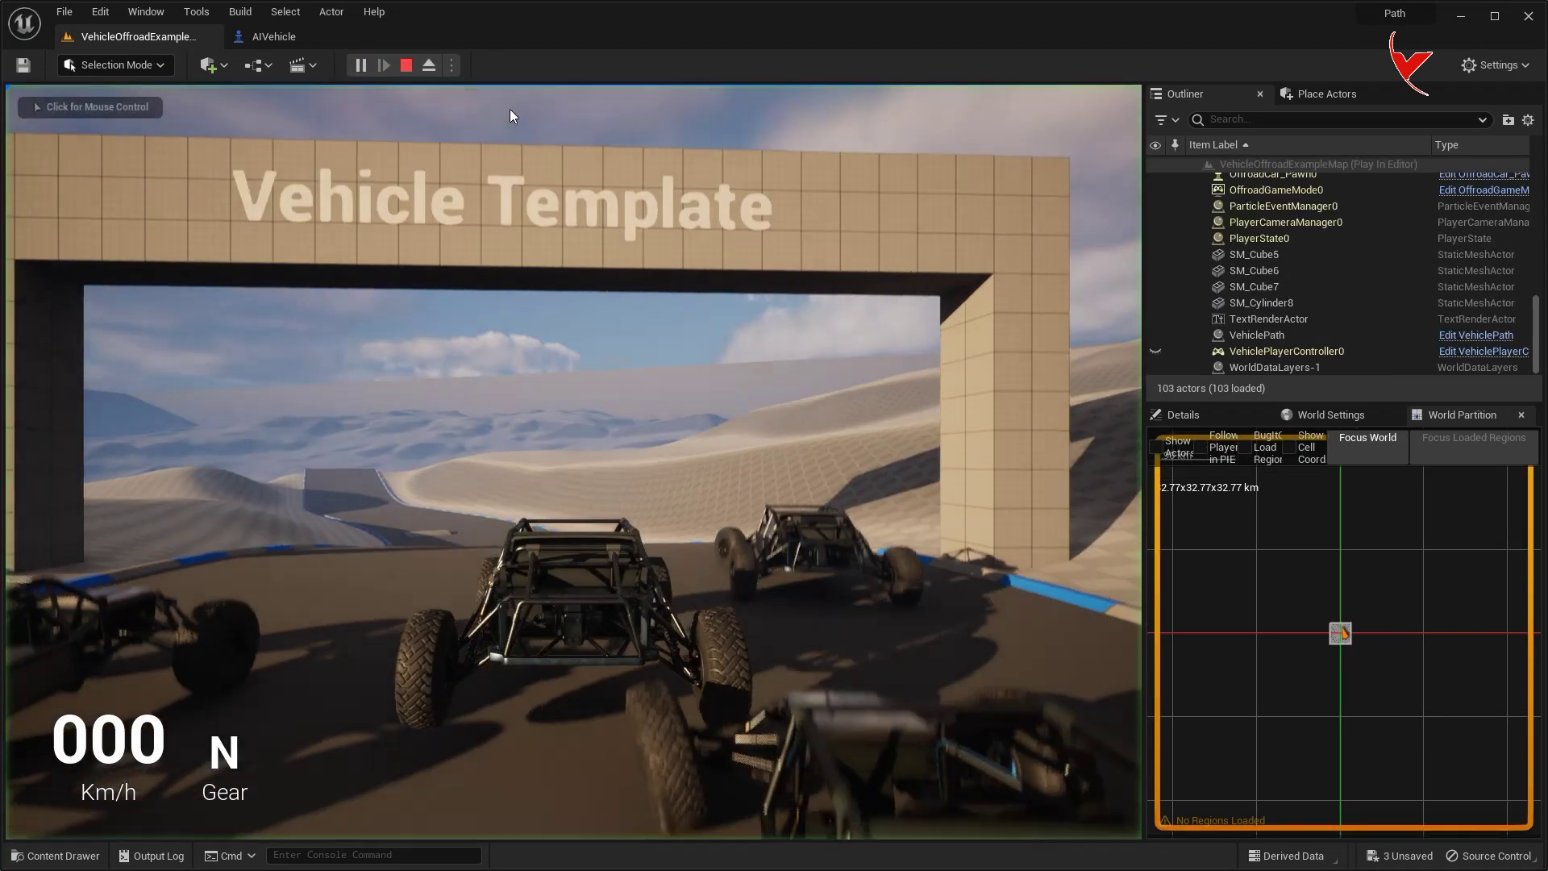
key(w)
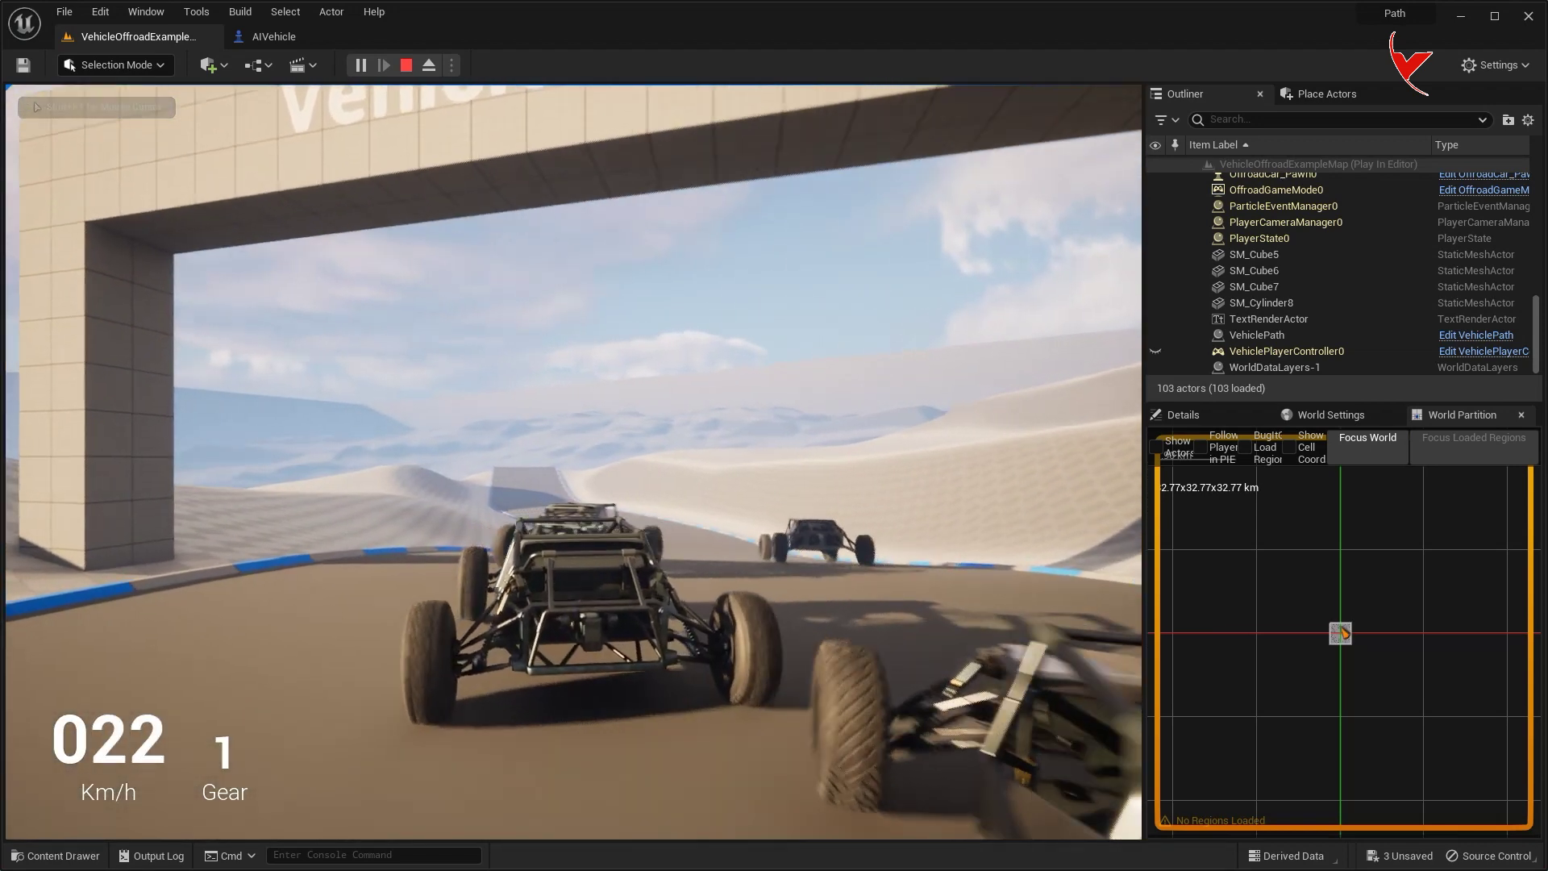
key(a)
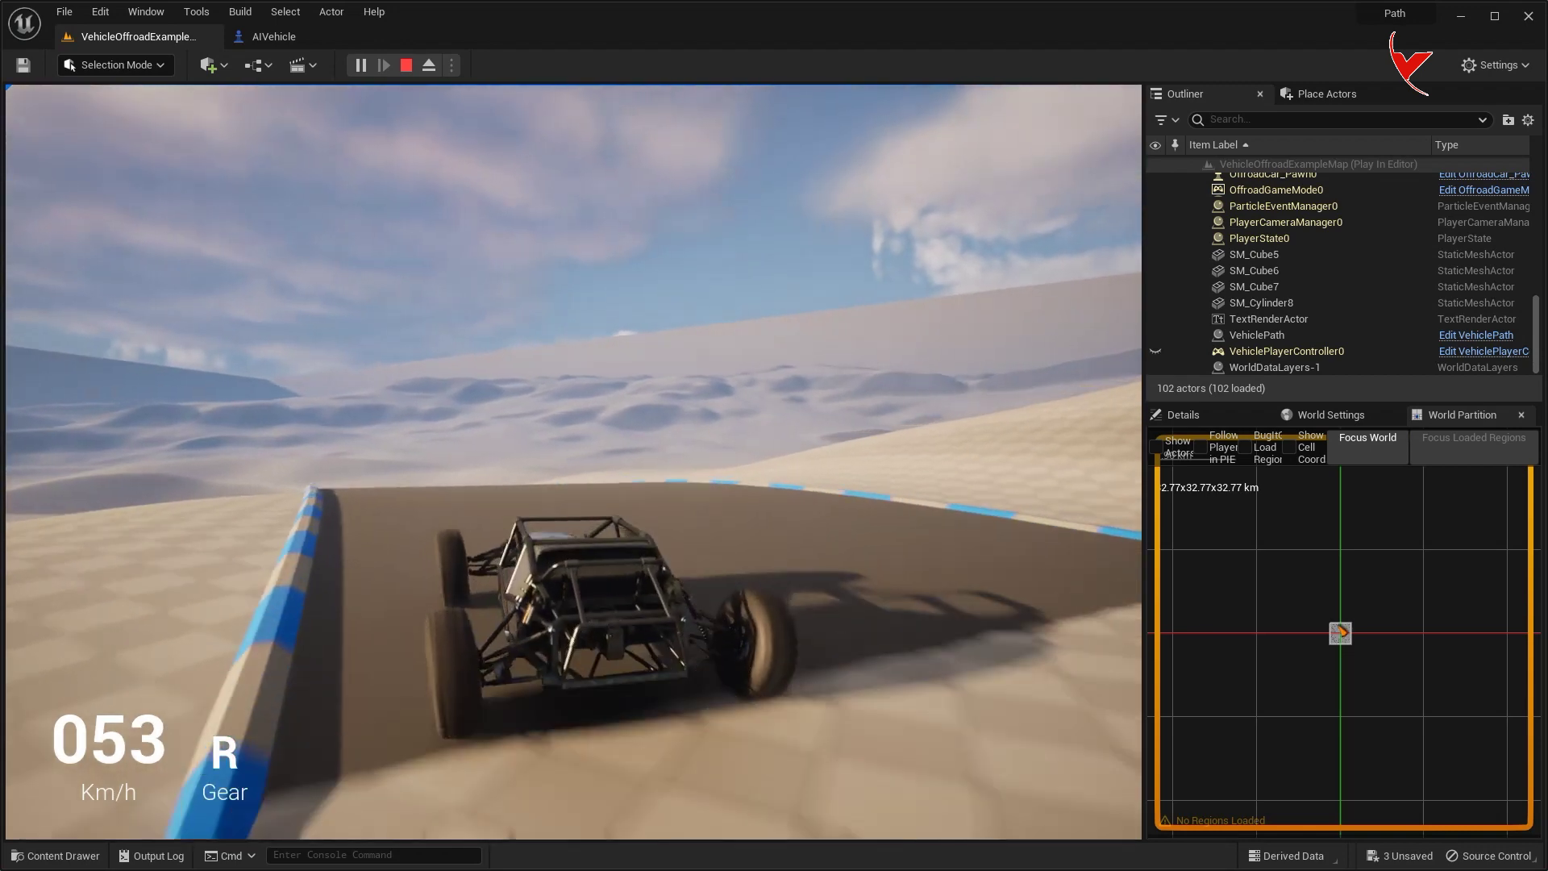
key(Escape)
click(259, 36)
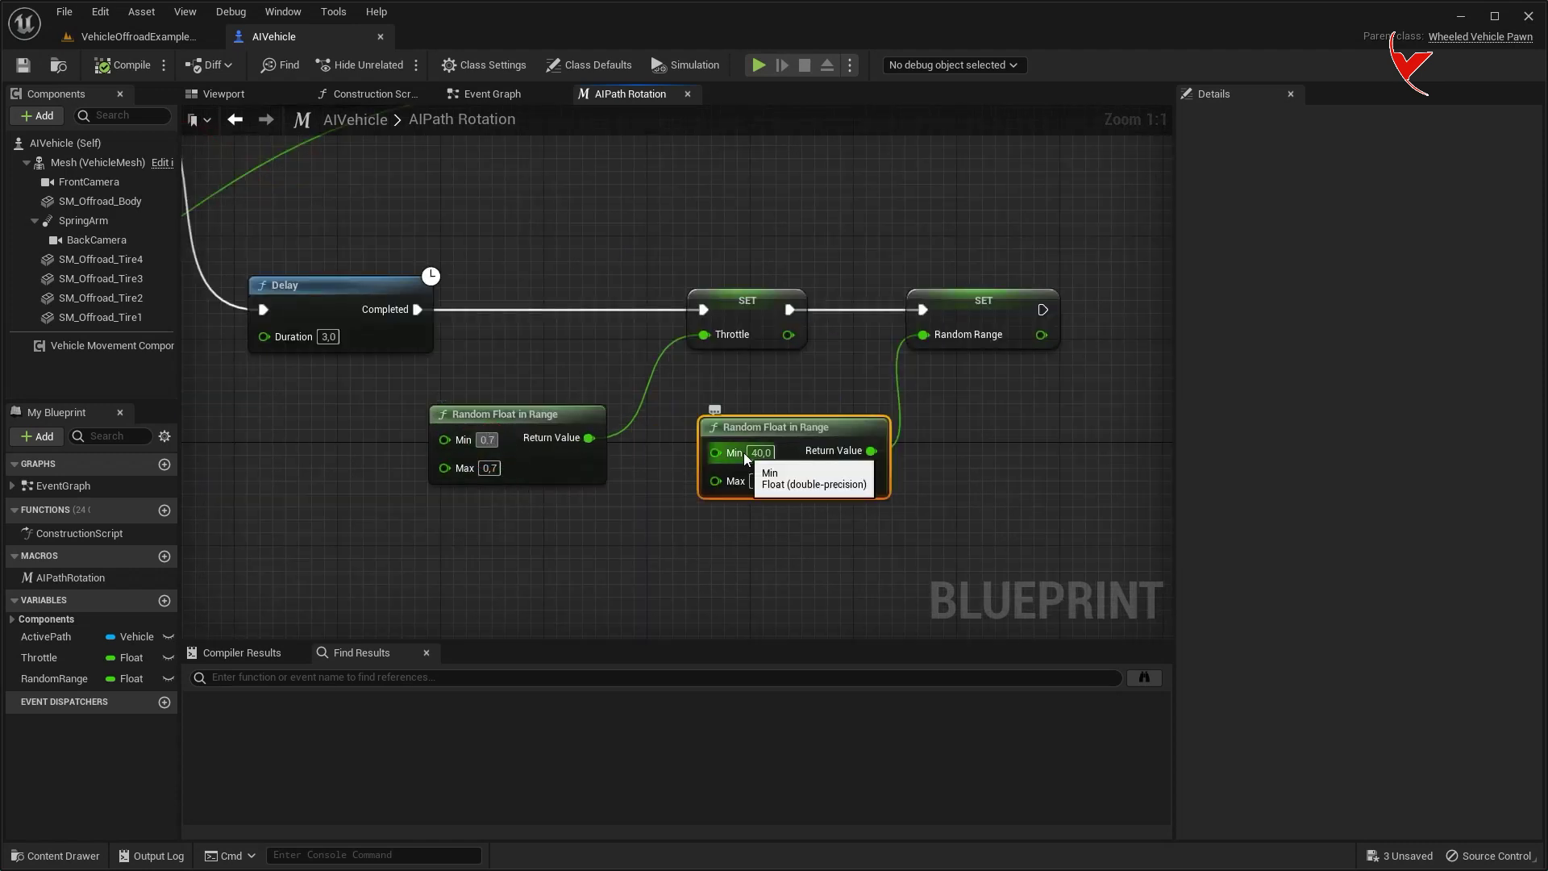
- Confirm the throttle random range maximum of 1,0, return to the off-road level and play again
key(Tab)
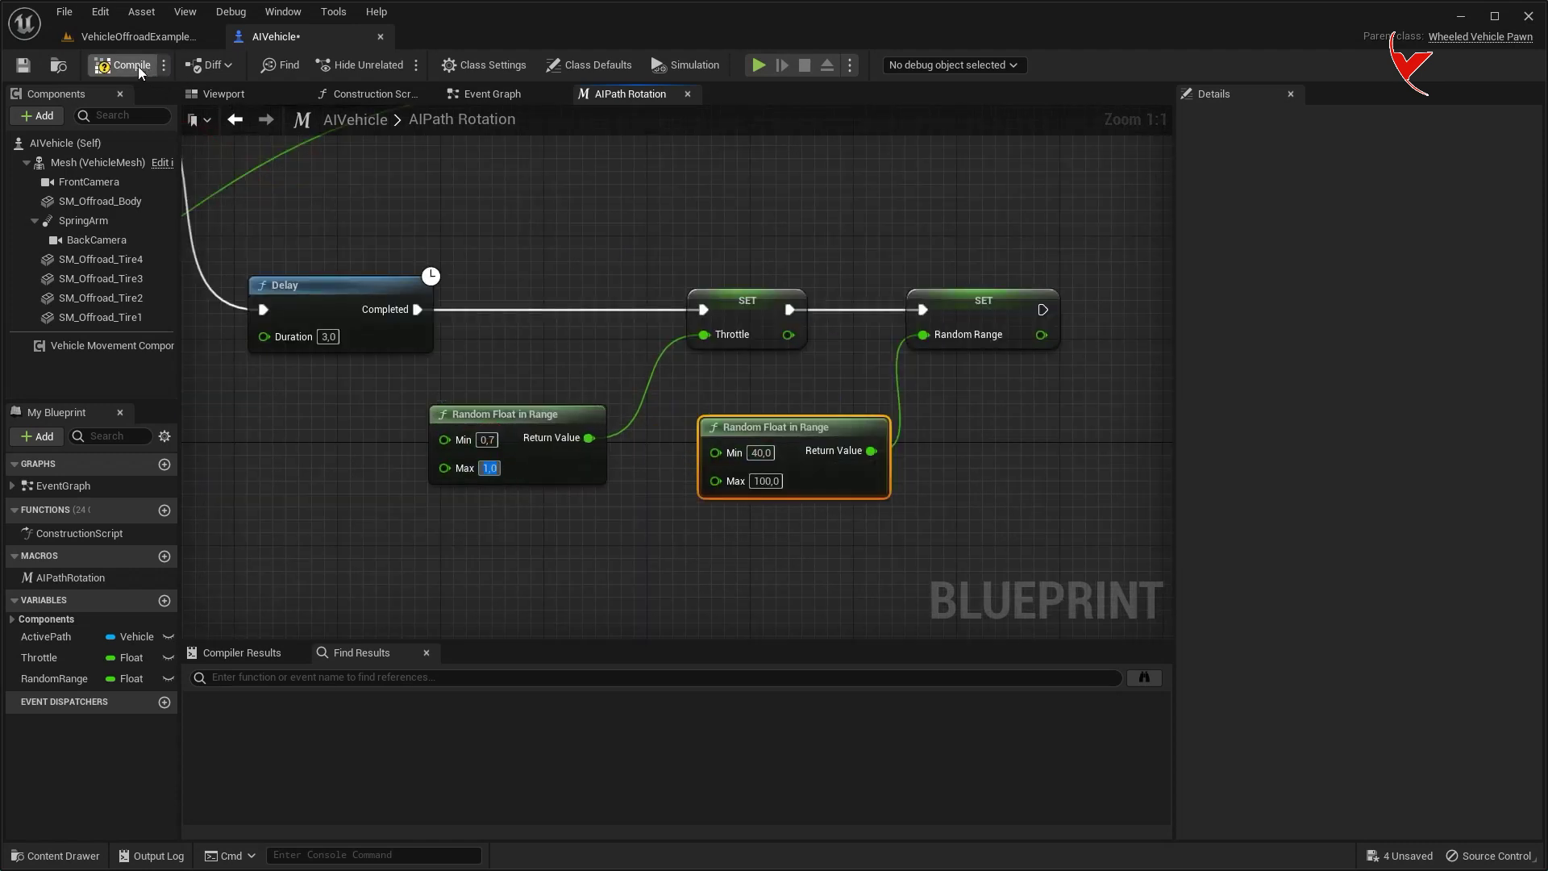
click(151, 46)
key(alt+p)
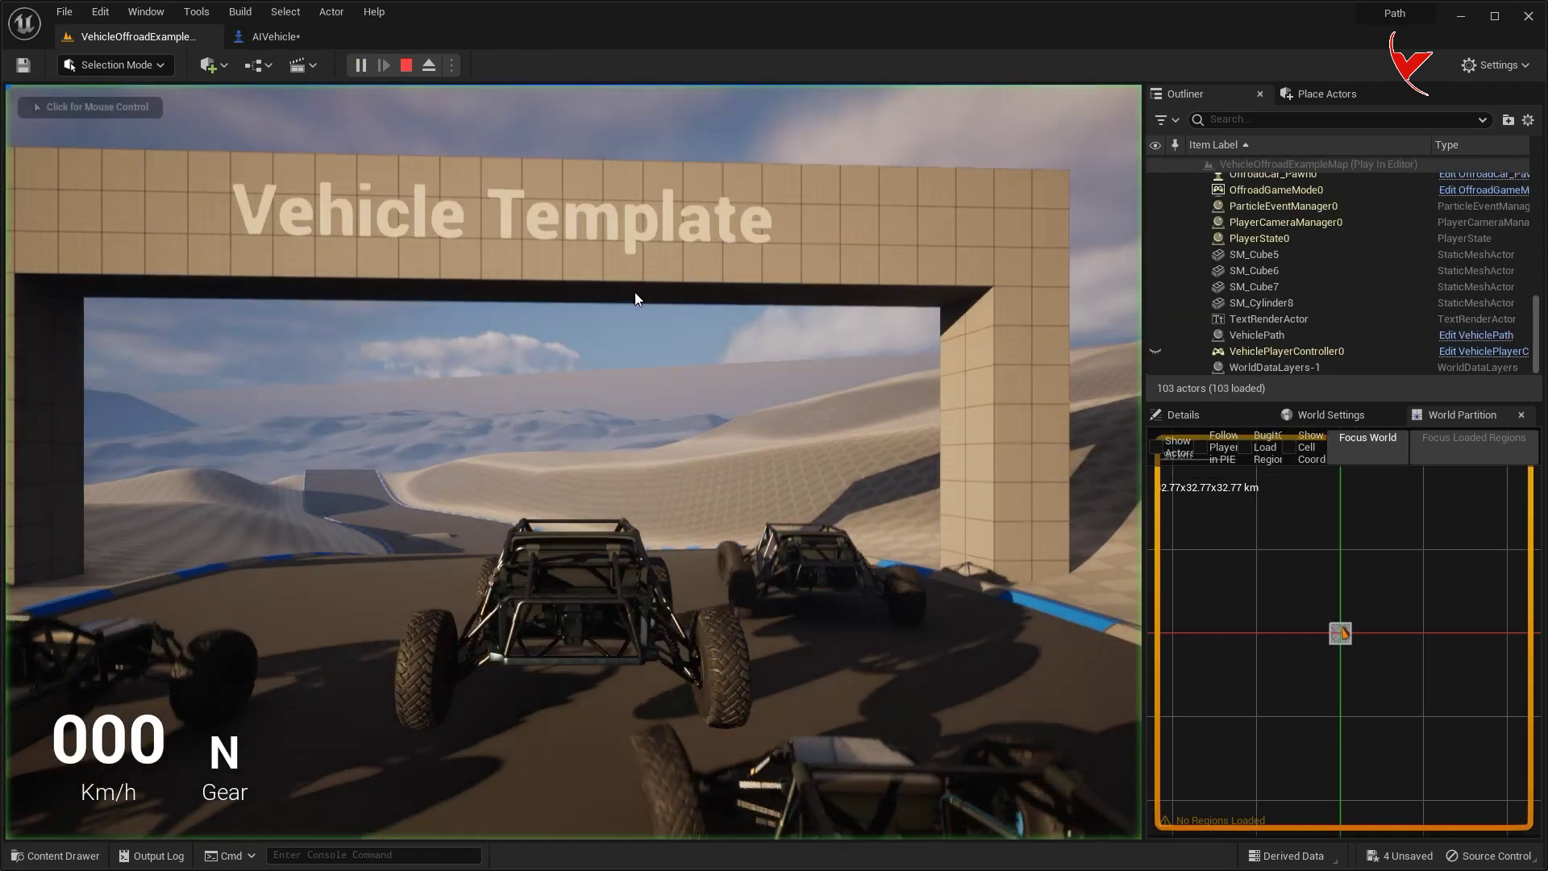